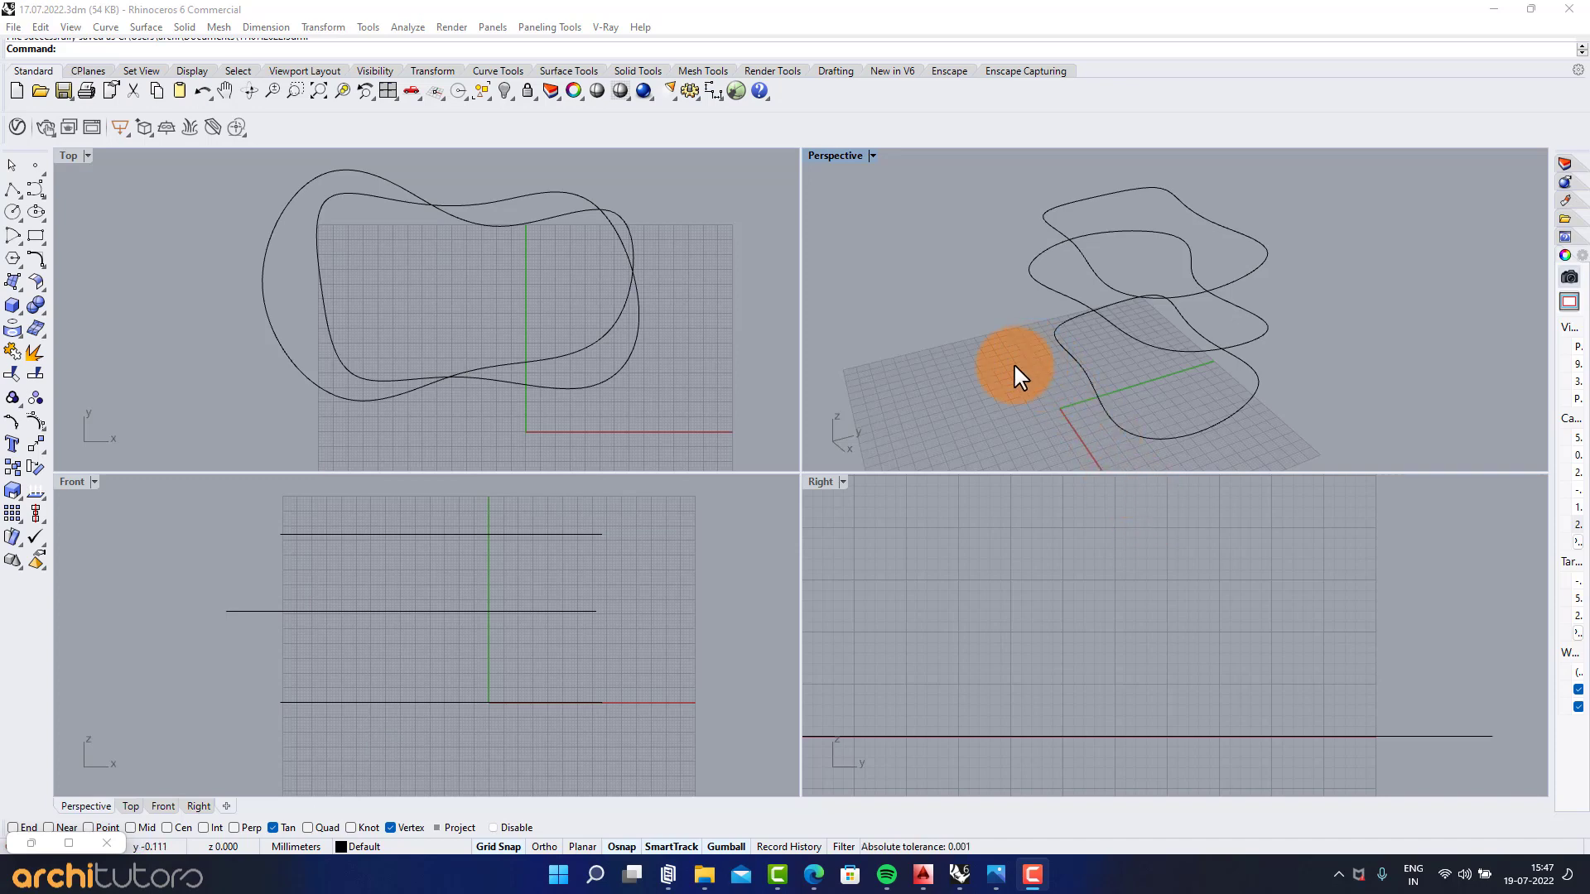
Step: Select the top contour curve and move its lower-right control point outward in plan
click(578, 703)
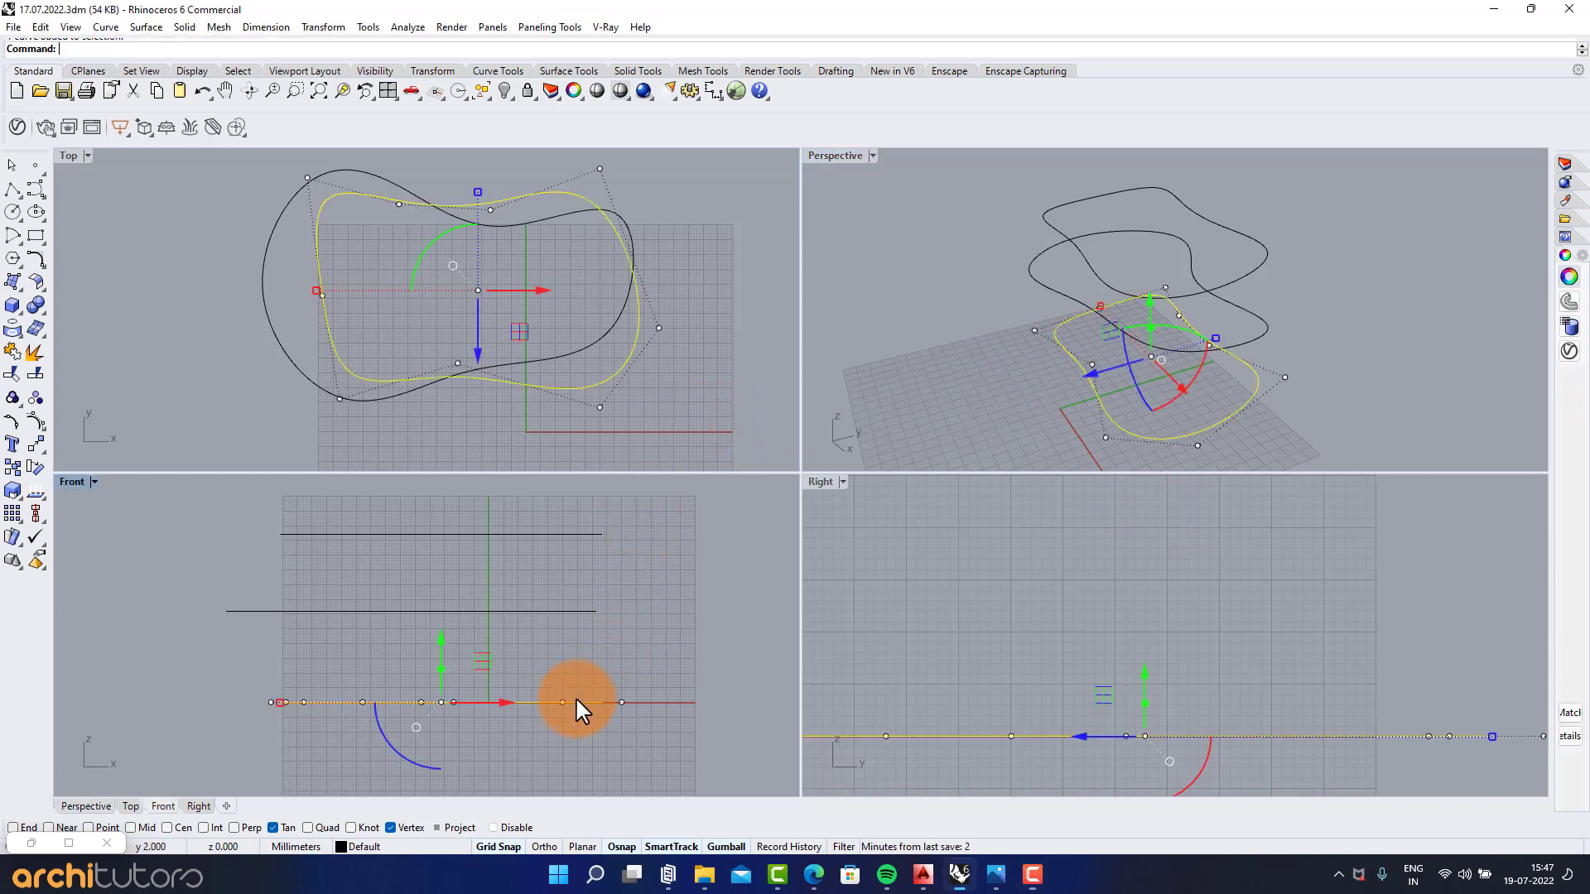
click(566, 611)
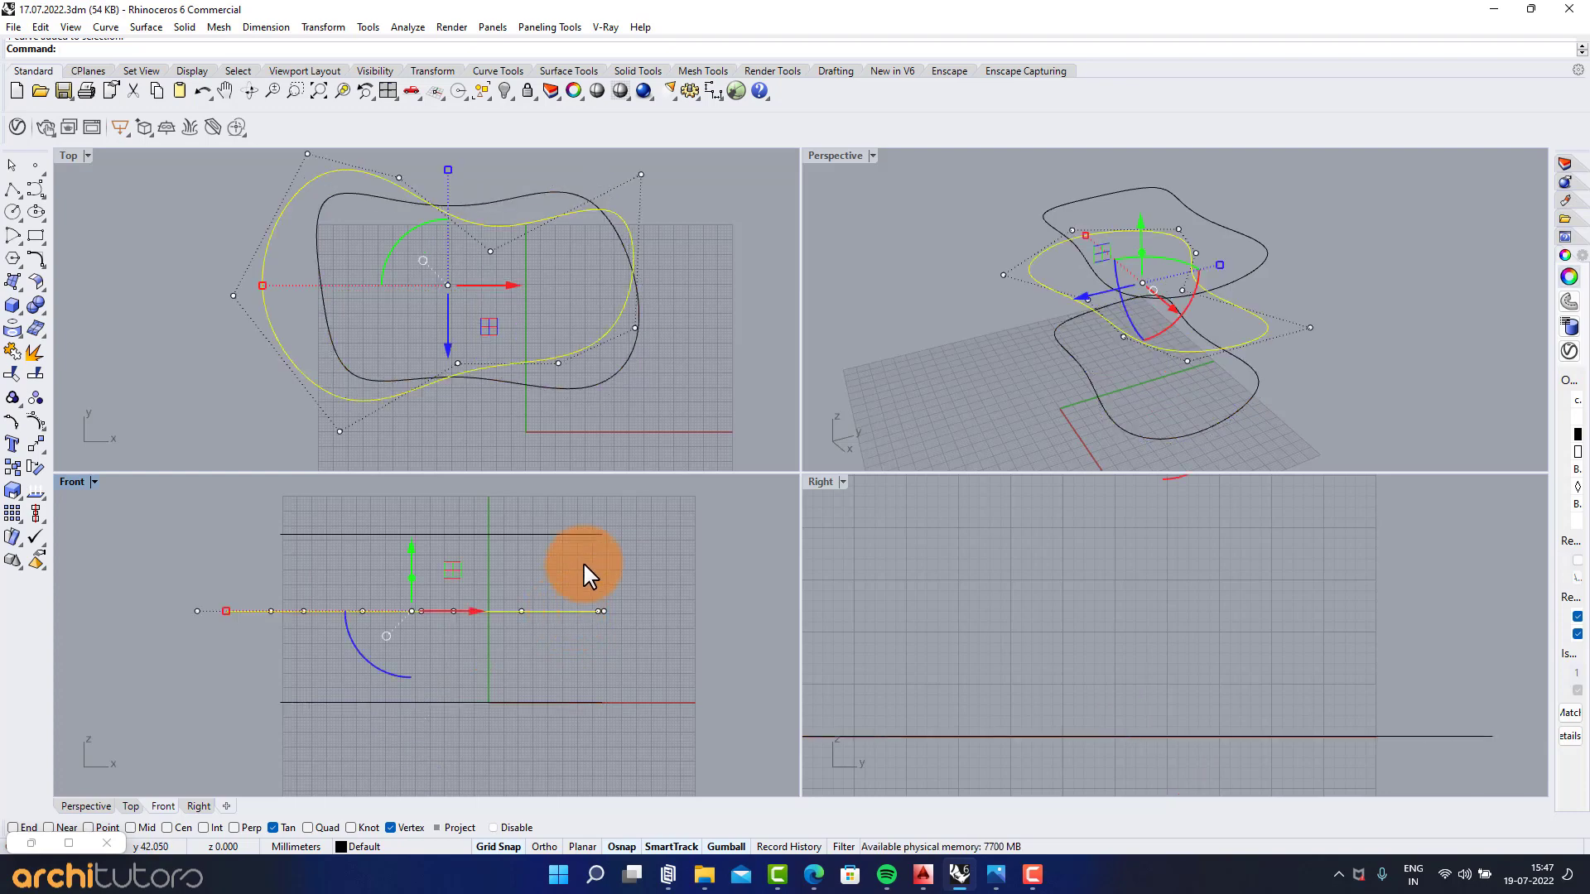
click(585, 534)
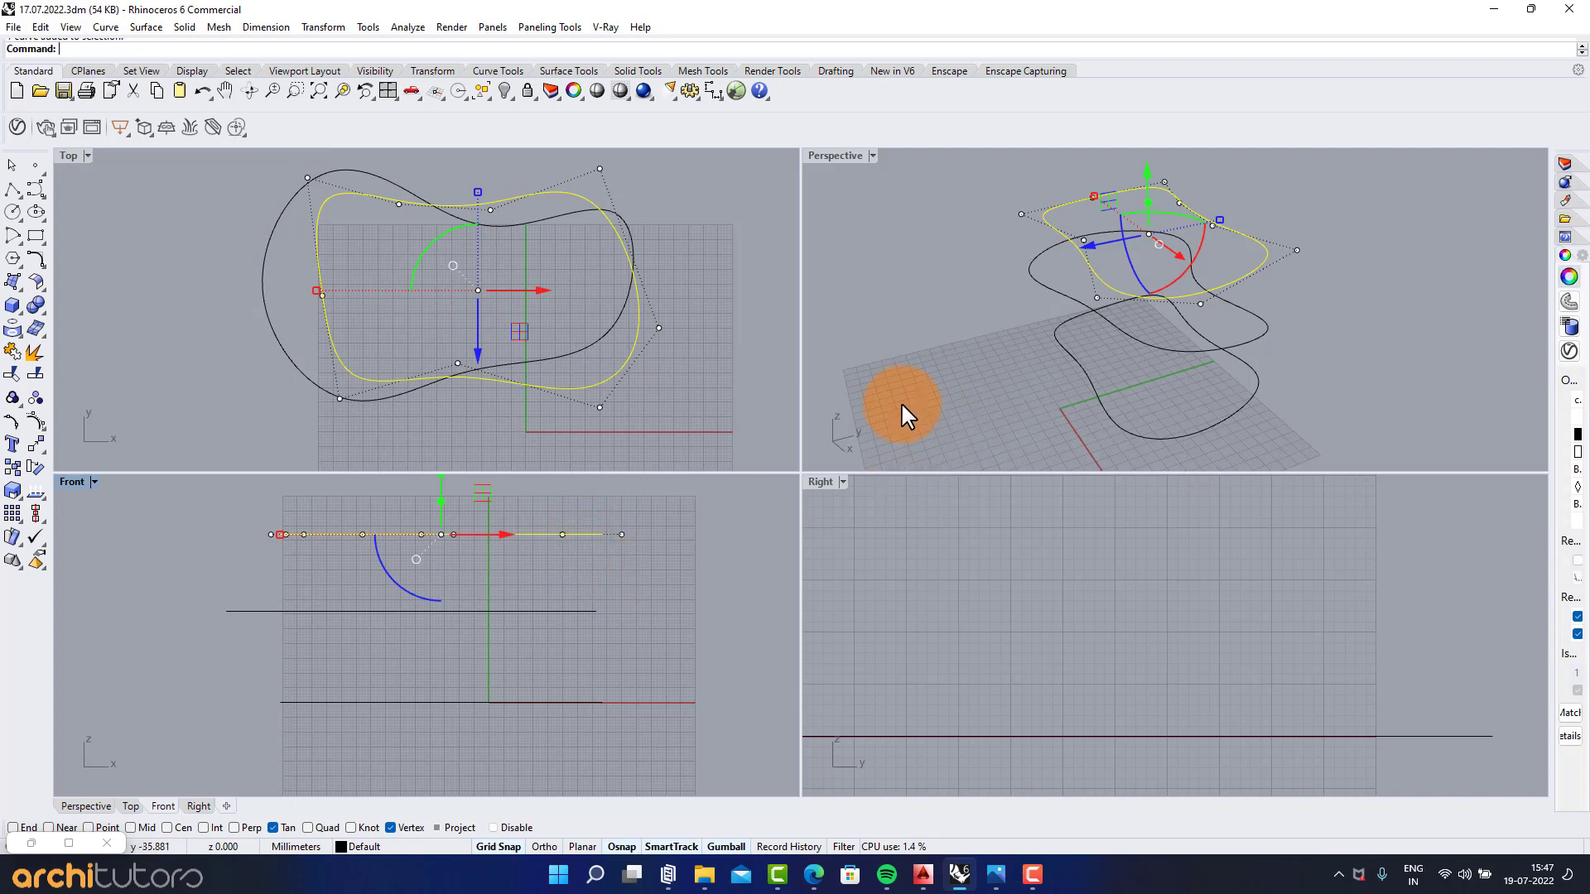
scroll(487, 372, up, 10)
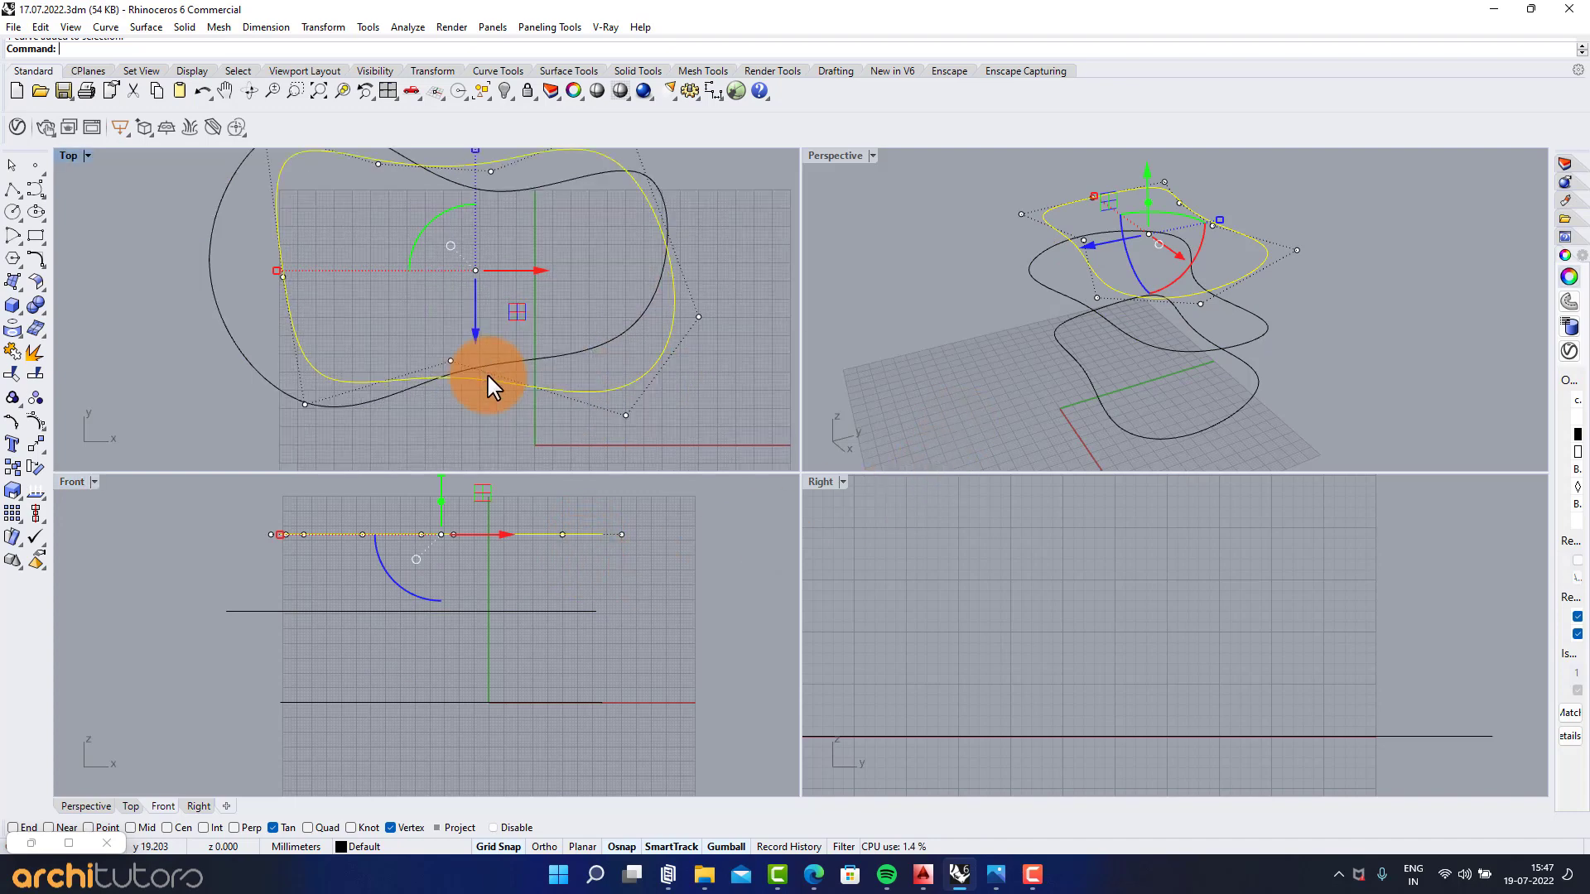
click(689, 434)
drag(684, 366, 685, 415)
scroll(699, 291, down, 5)
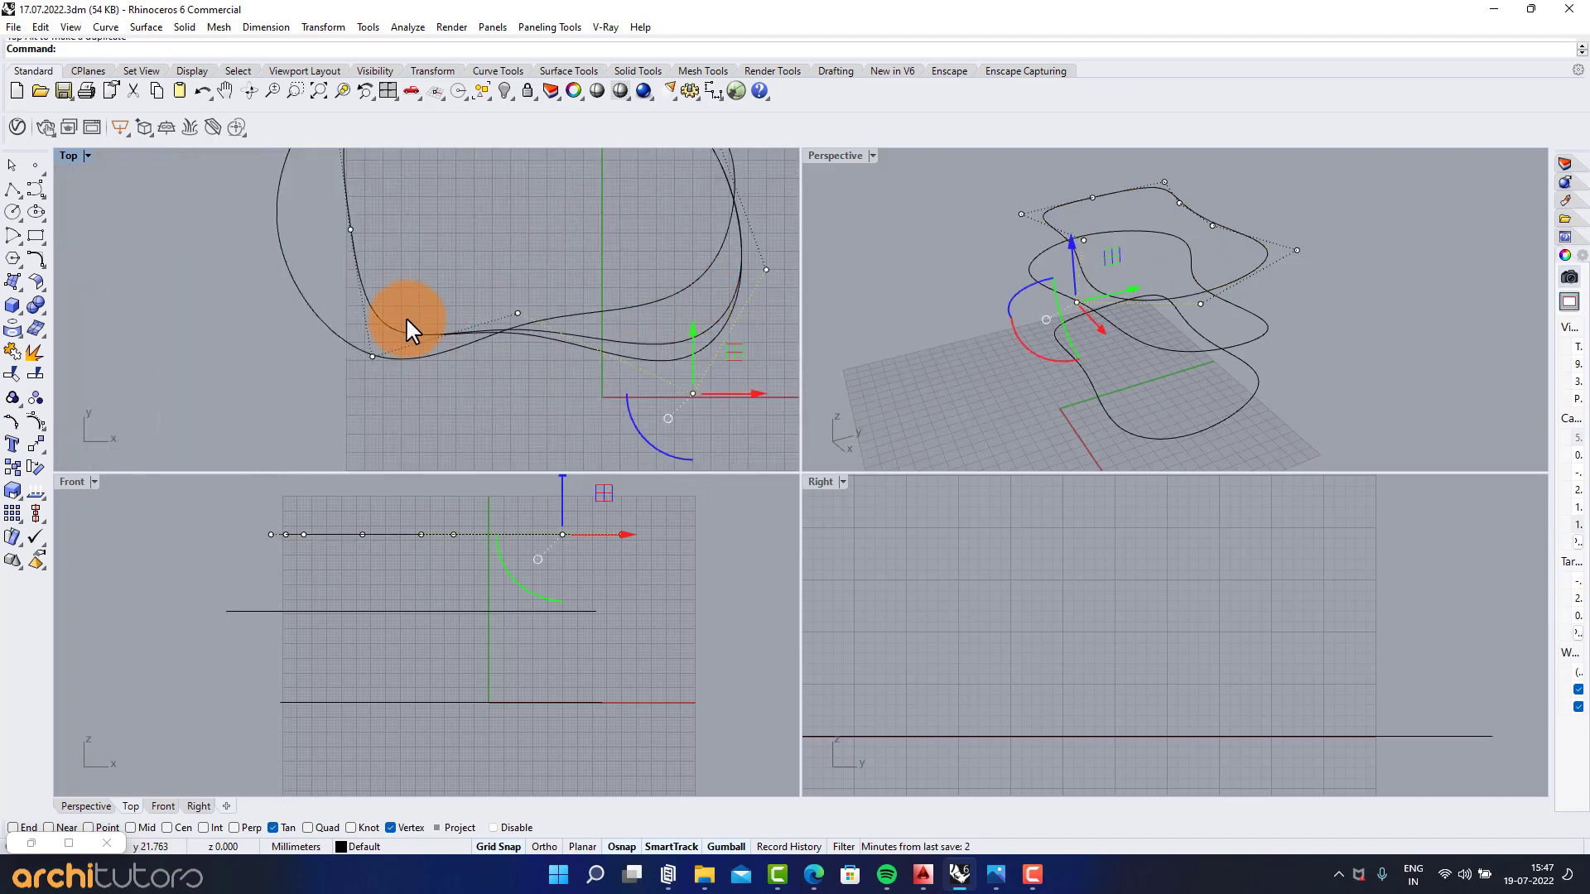
Step: Move the left-side and lower-left control points of the top curve inward along X
click(350, 229)
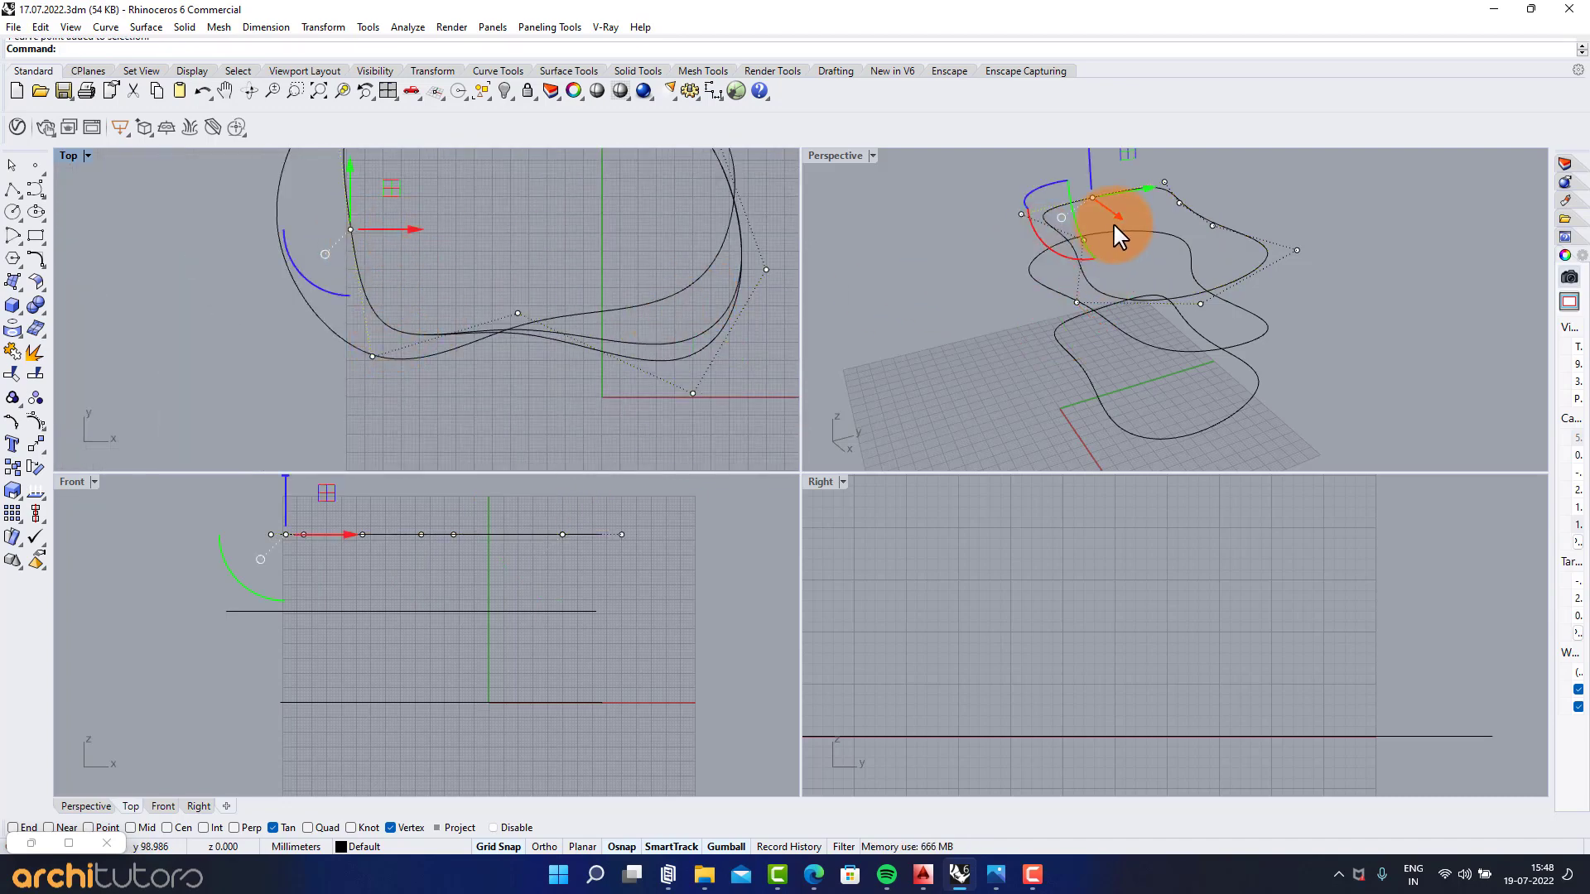
drag(1113, 222, 1123, 224)
key(alt)
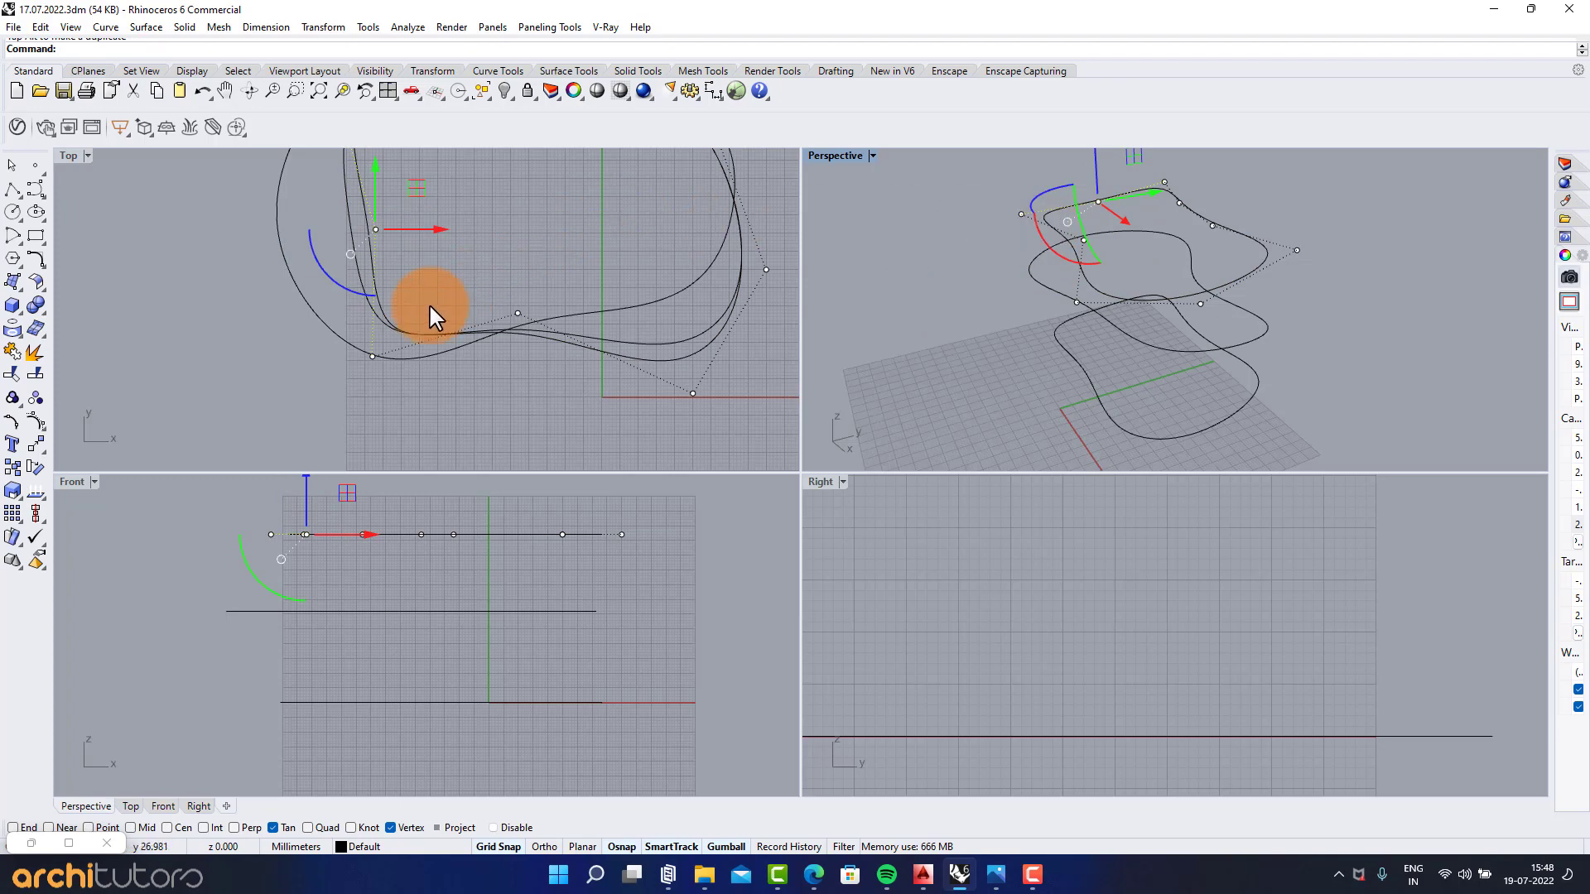
click(368, 356)
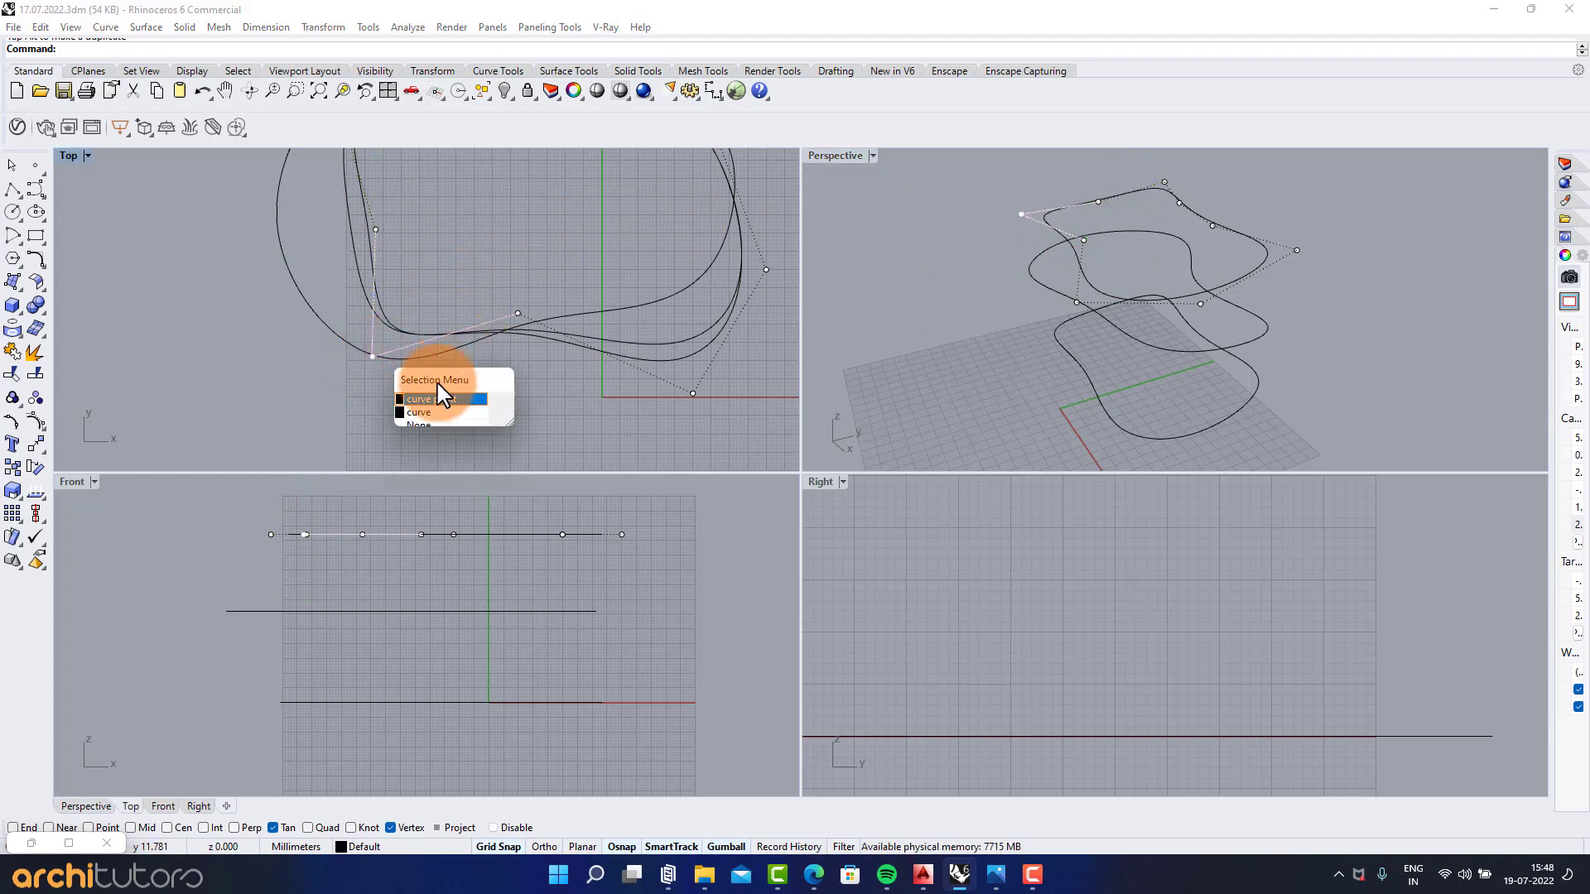
click(433, 410)
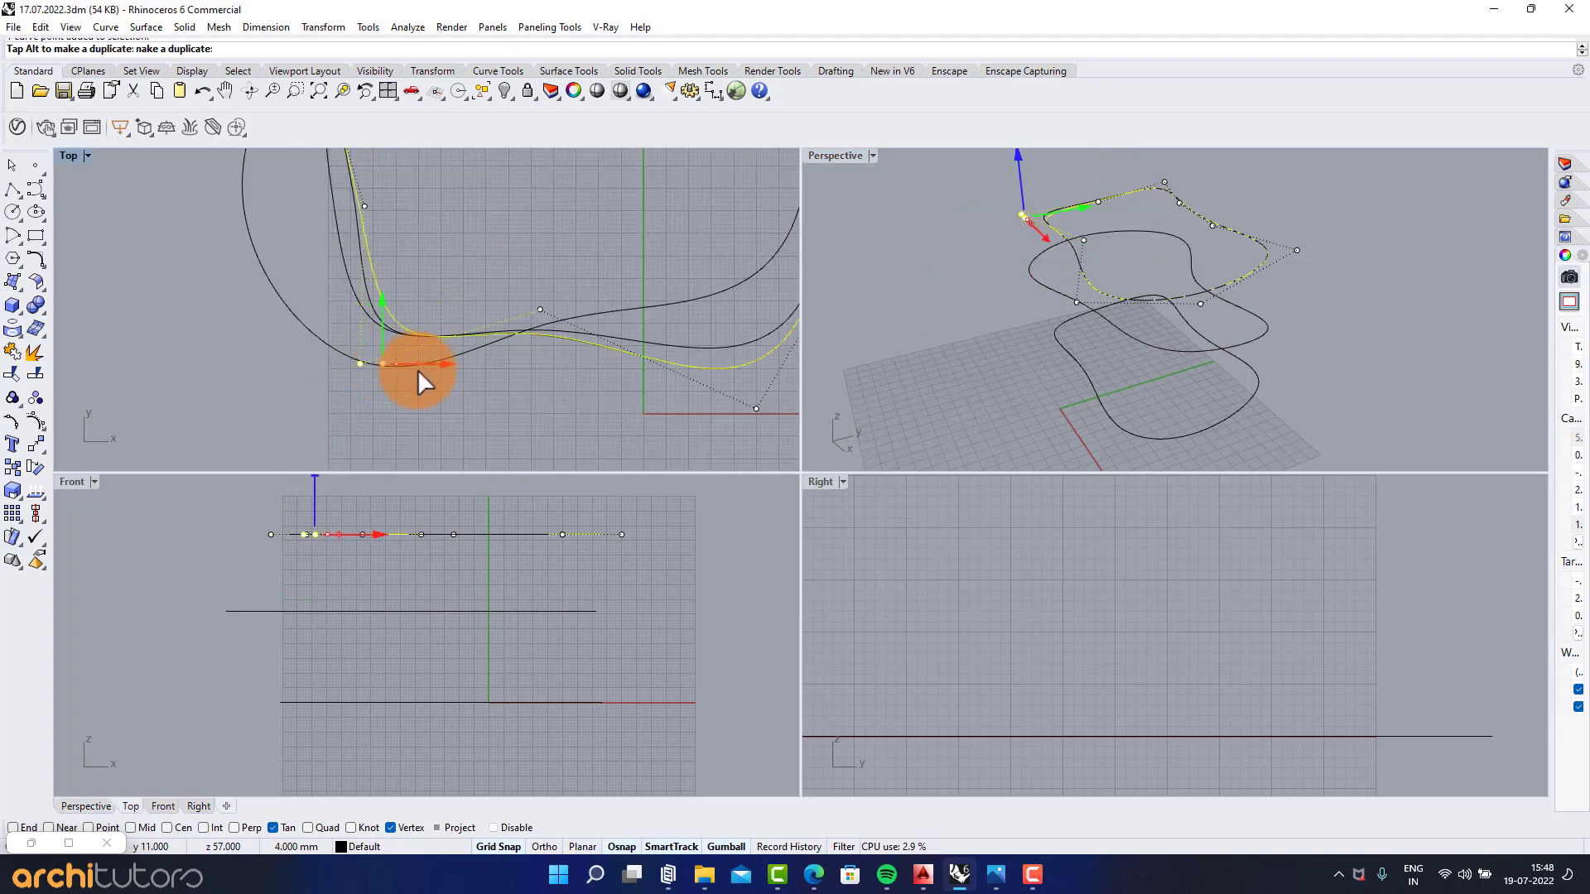
scroll(480, 273, down, 3)
Step: Pull the top curve's upper-left corner control point and the adjacent upper-edge point inward in plan
right_drag(504, 227, 486, 300)
scroll(487, 281, up, 8)
scroll(590, 217, up, 2)
right_drag(713, 207, 684, 246)
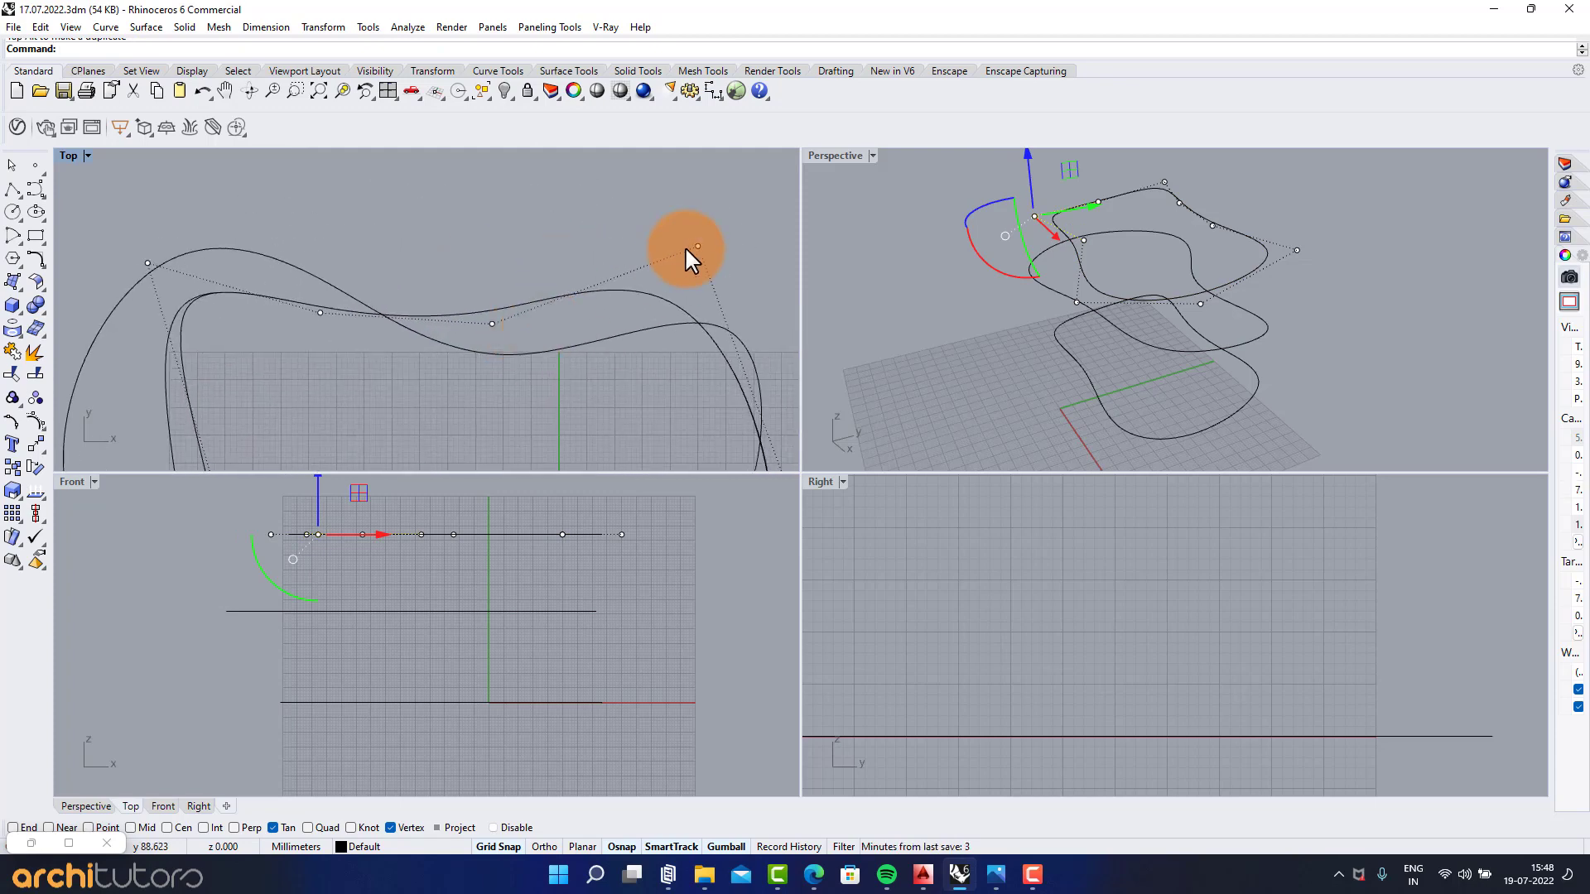
scroll(604, 232, down, 4)
scroll(440, 276, up, 2)
click(411, 285)
drag(412, 224, 412, 253)
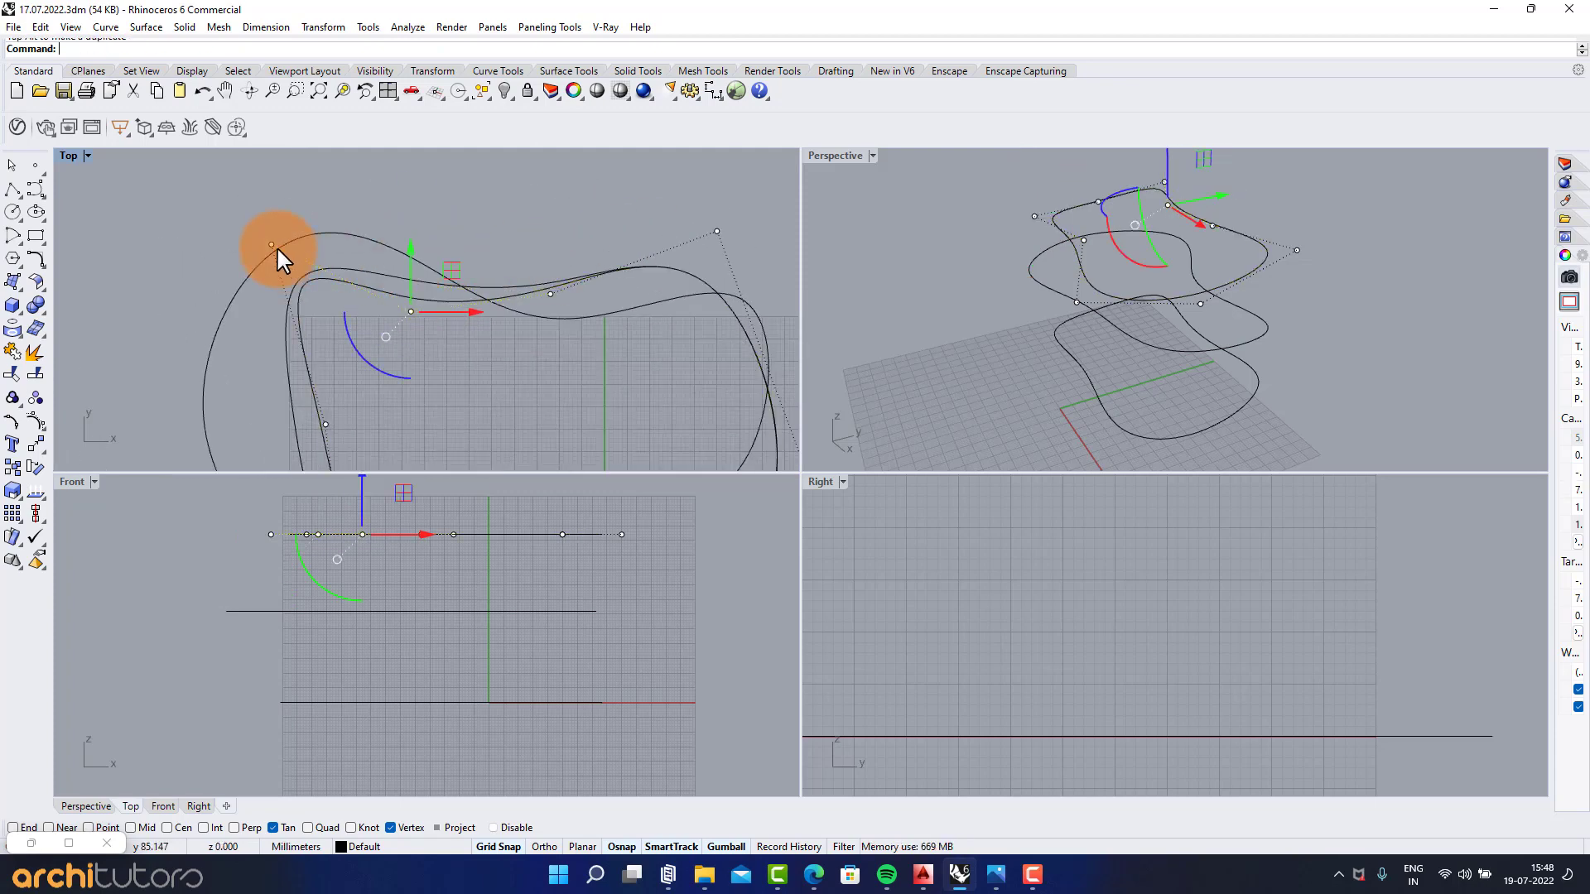
click(273, 245)
drag(273, 184, 275, 209)
key(Escape)
key(Escape)
Step: Raise the whole top curve slightly in the front view and maximize the Perspective view
click(524, 535)
scroll(521, 646, down, 6)
drag(482, 525, 484, 505)
click(710, 525)
double_click(835, 157)
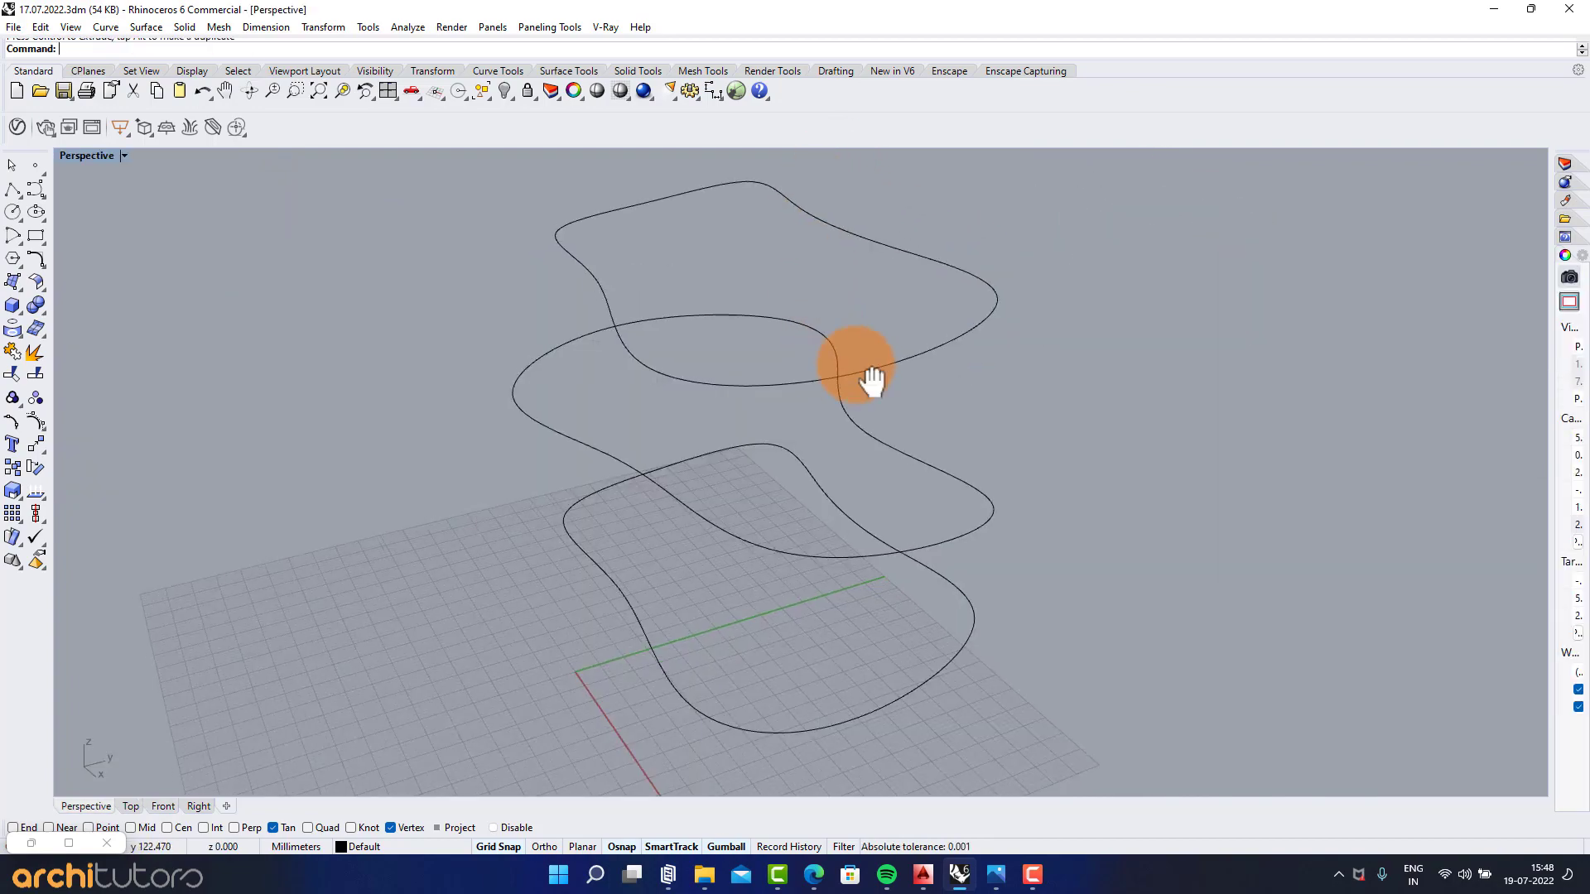
right_drag(852, 369, 649, 389)
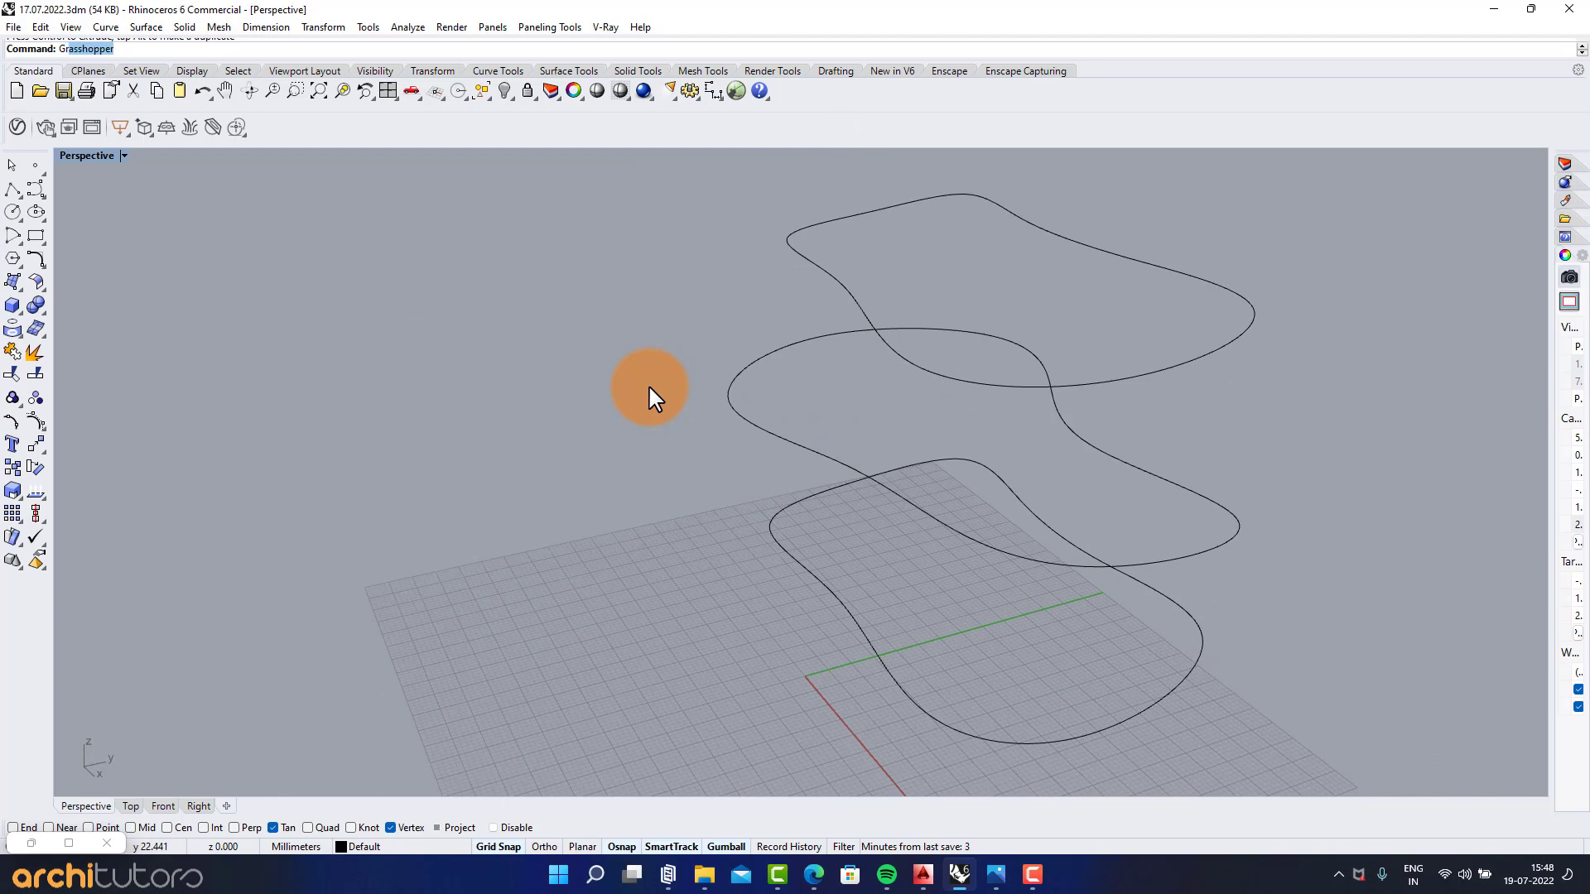
Step: Open Grasshopper and narrow its window so the three curves stay in view beside it
key(Return)
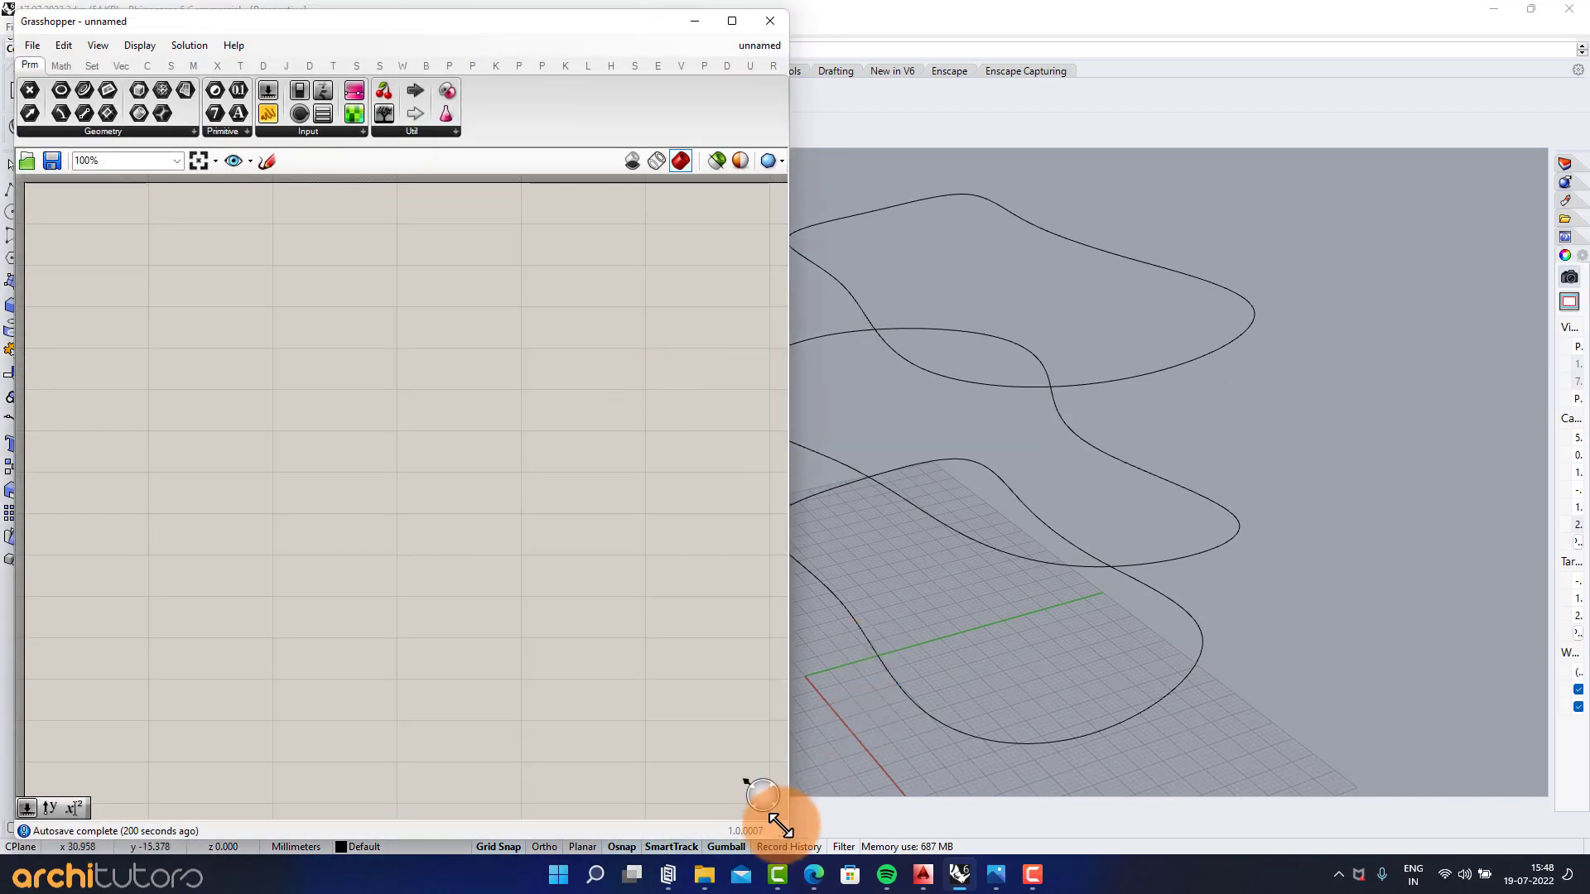
drag(779, 824, 597, 820)
shift+right_drag(1126, 468, 1279, 468)
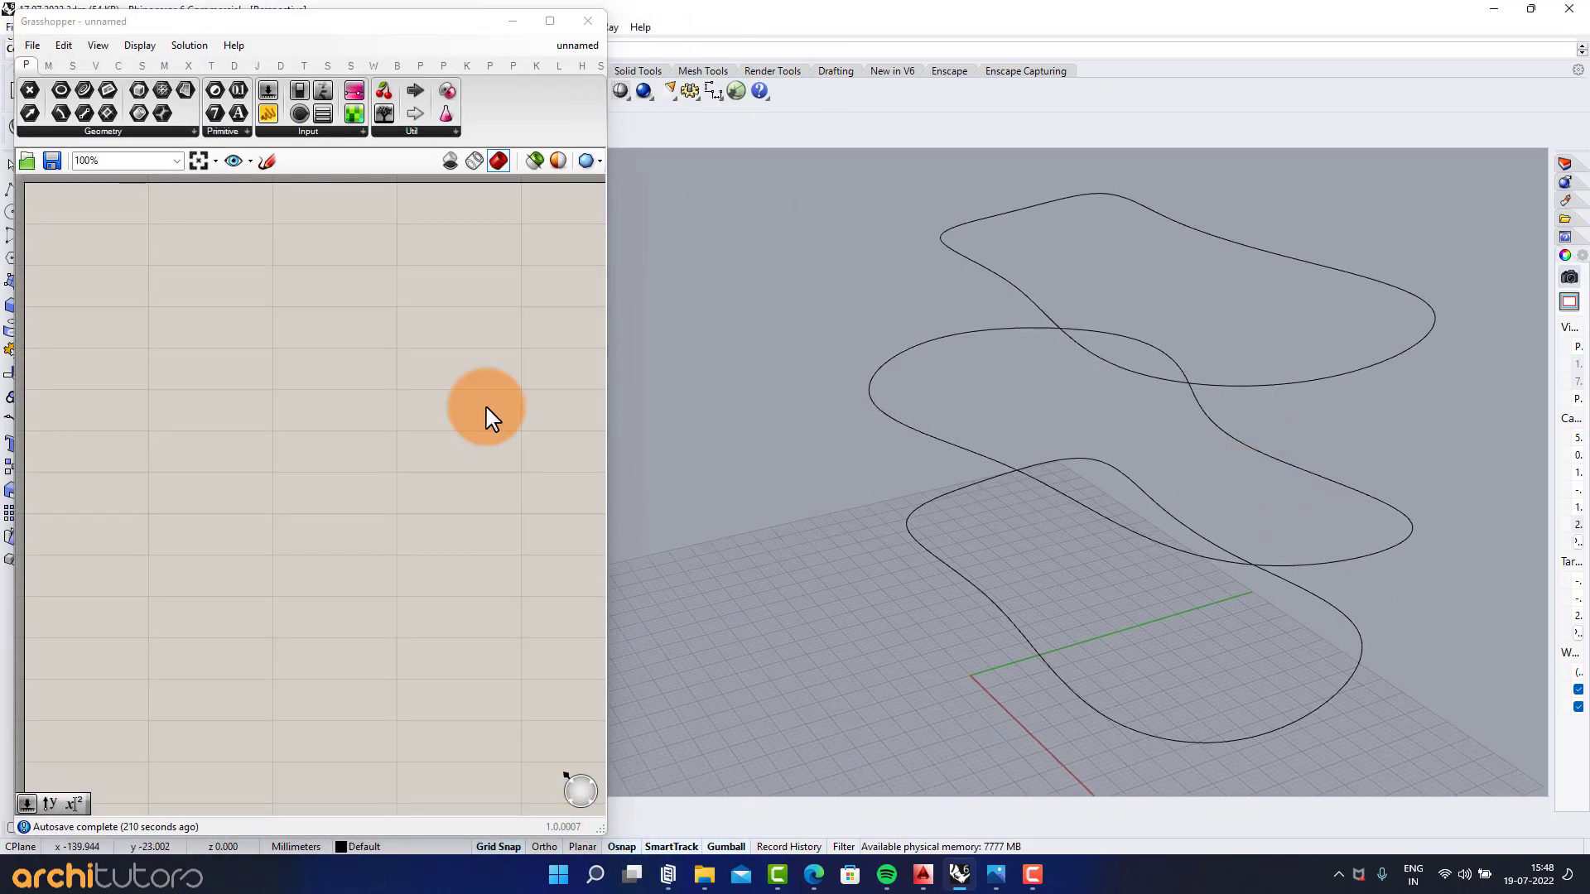
Step: Add a Curve parameter near the upper-left corner of the empty Grasshopper canvas
right_drag(260, 364, 334, 452)
scroll(190, 313, up, 4)
right_drag(223, 315, 315, 334)
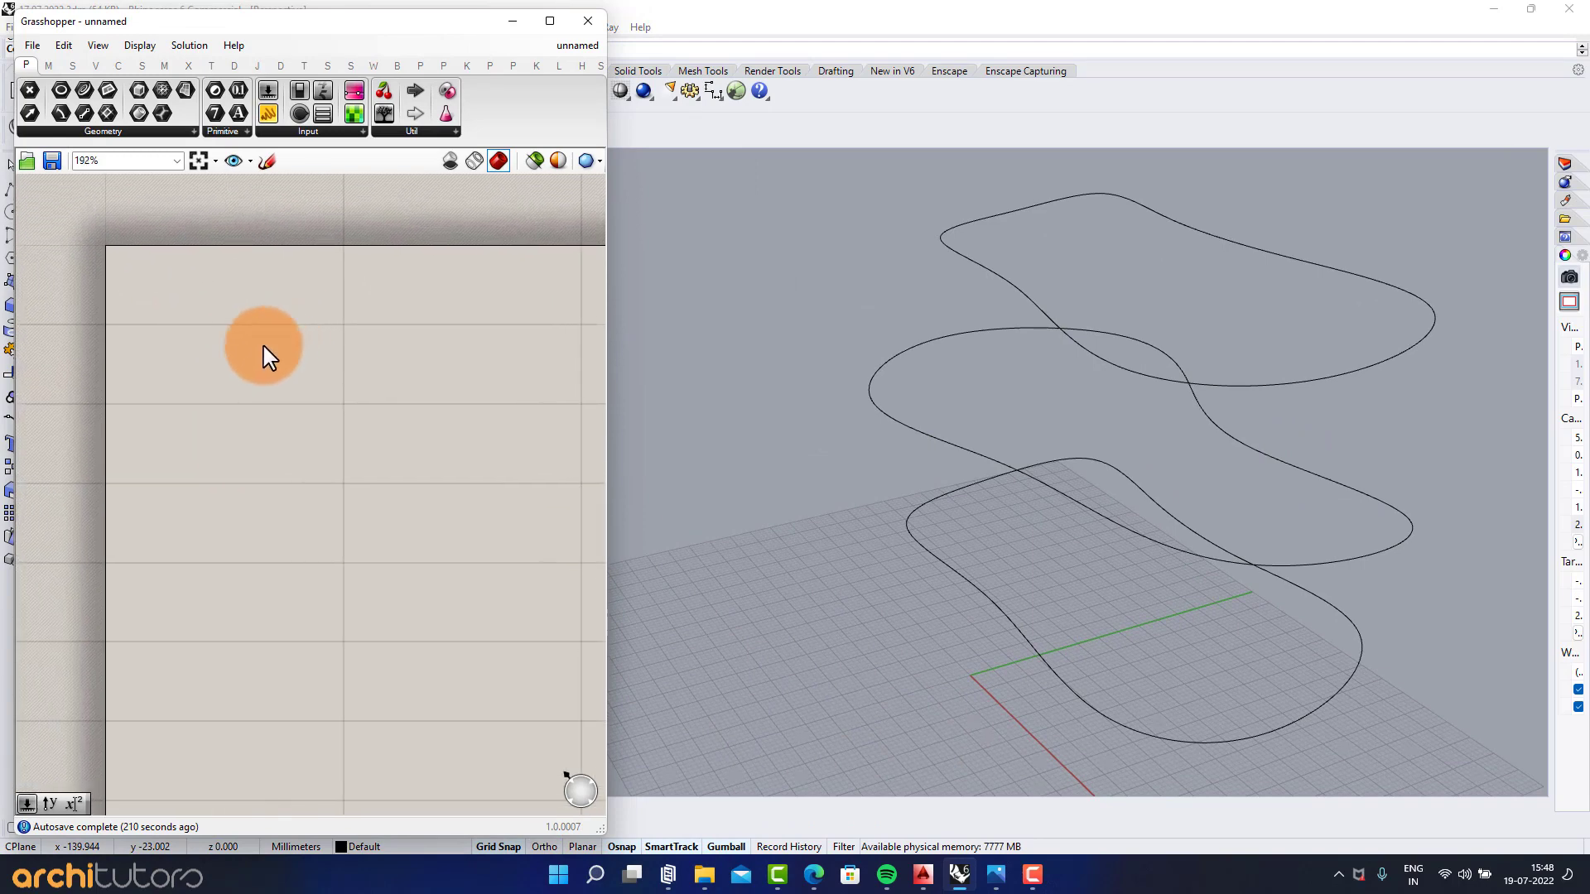
double_click(265, 356)
text(Curve)
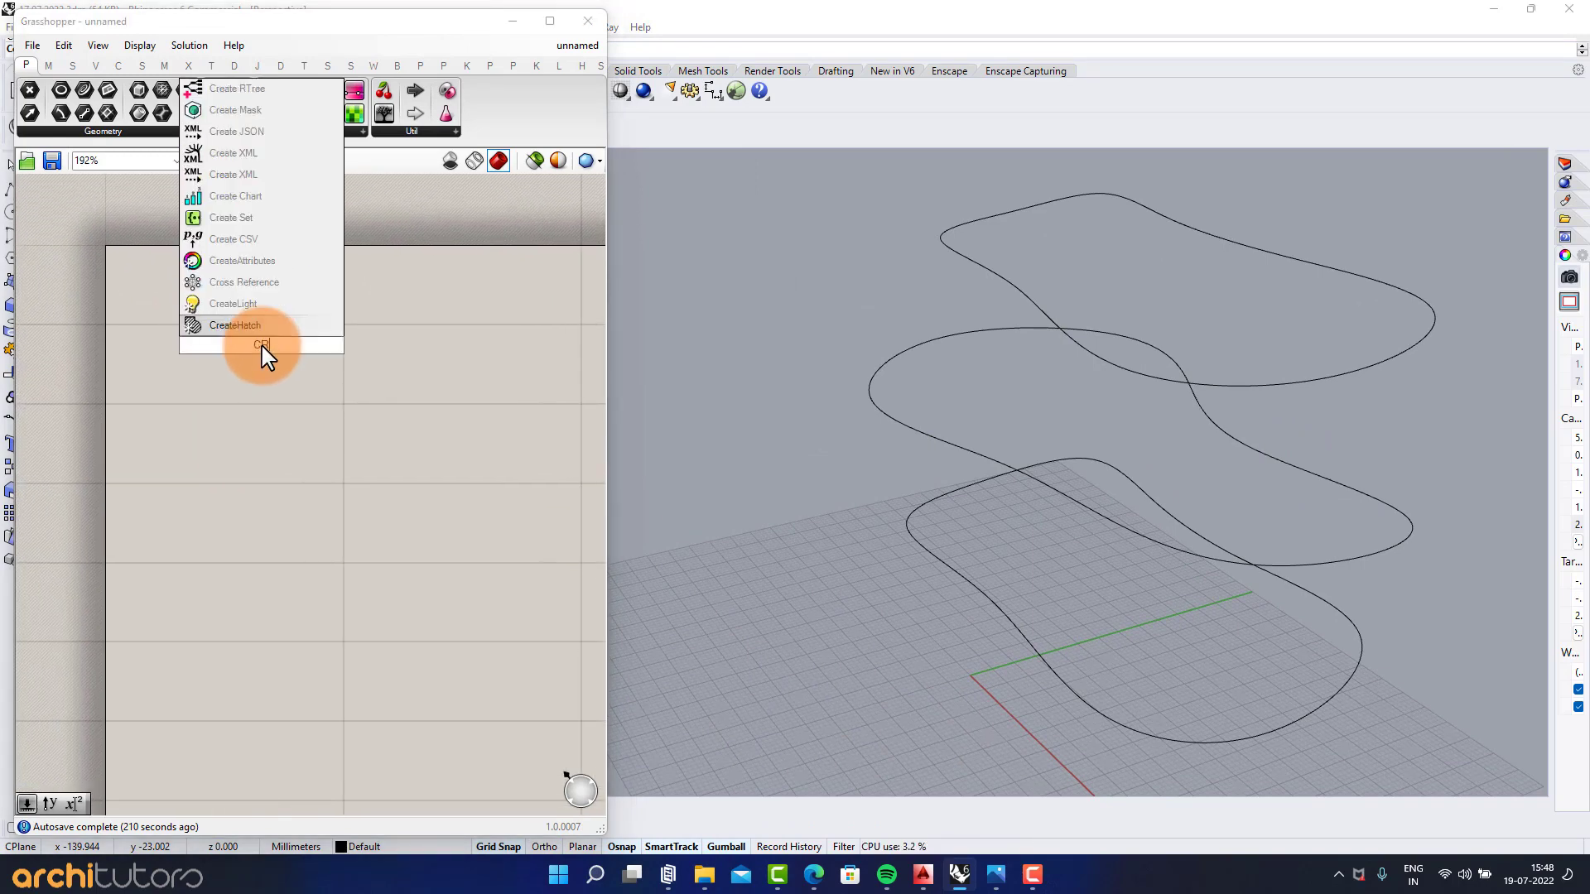
click(251, 329)
Step: Reference the three stacked contour curves in the Curve parameter as multiple curves
right_click(259, 357)
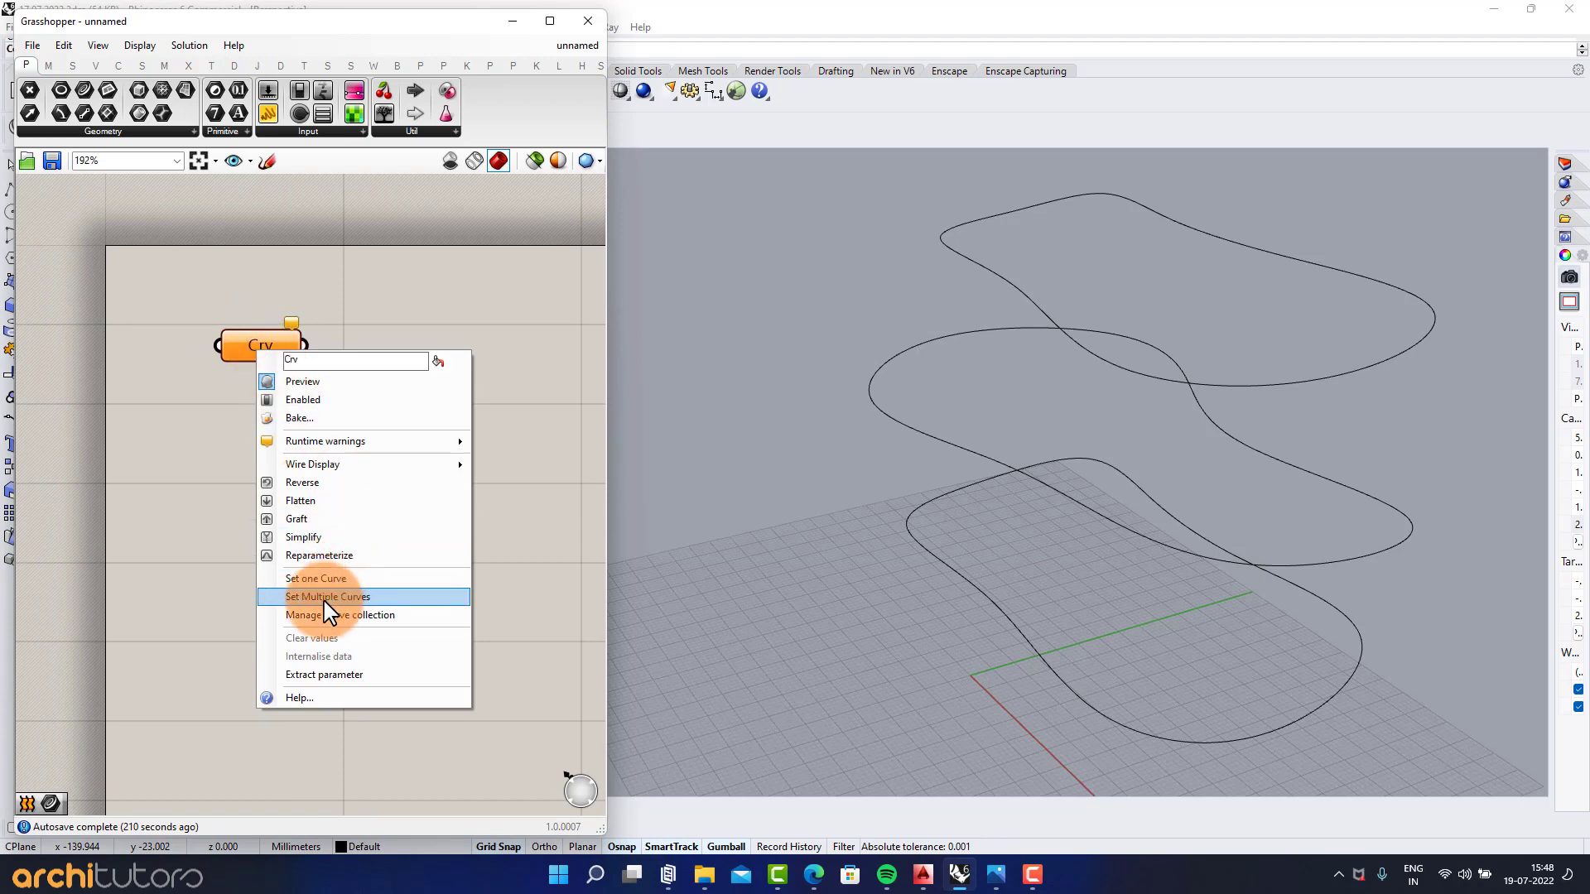
click(369, 598)
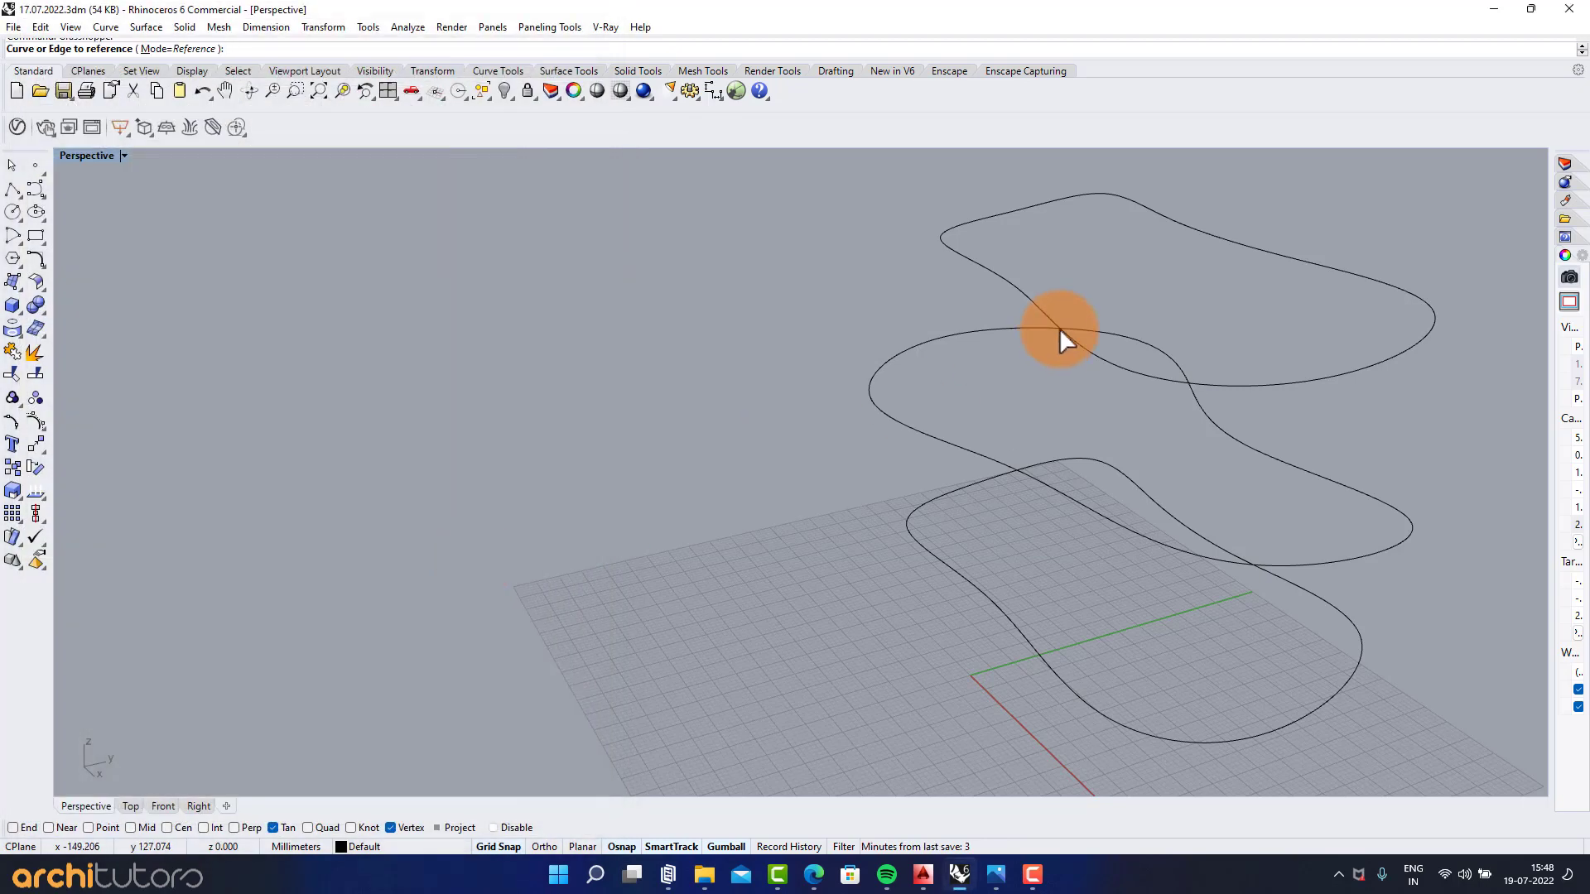
click(1060, 328)
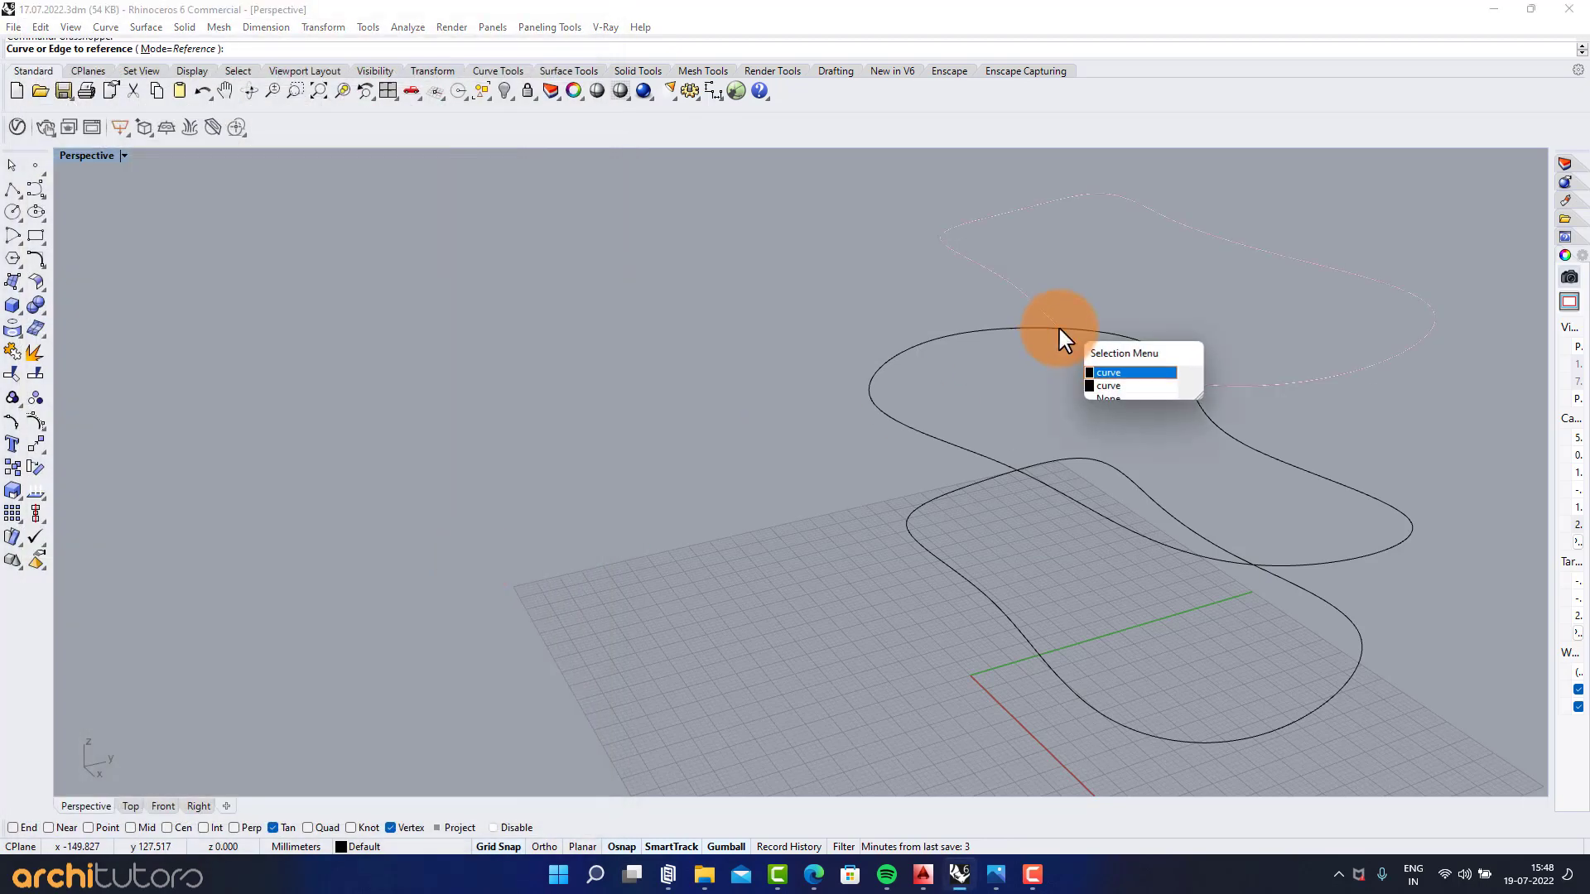
click(1106, 374)
click(936, 425)
key(Return)
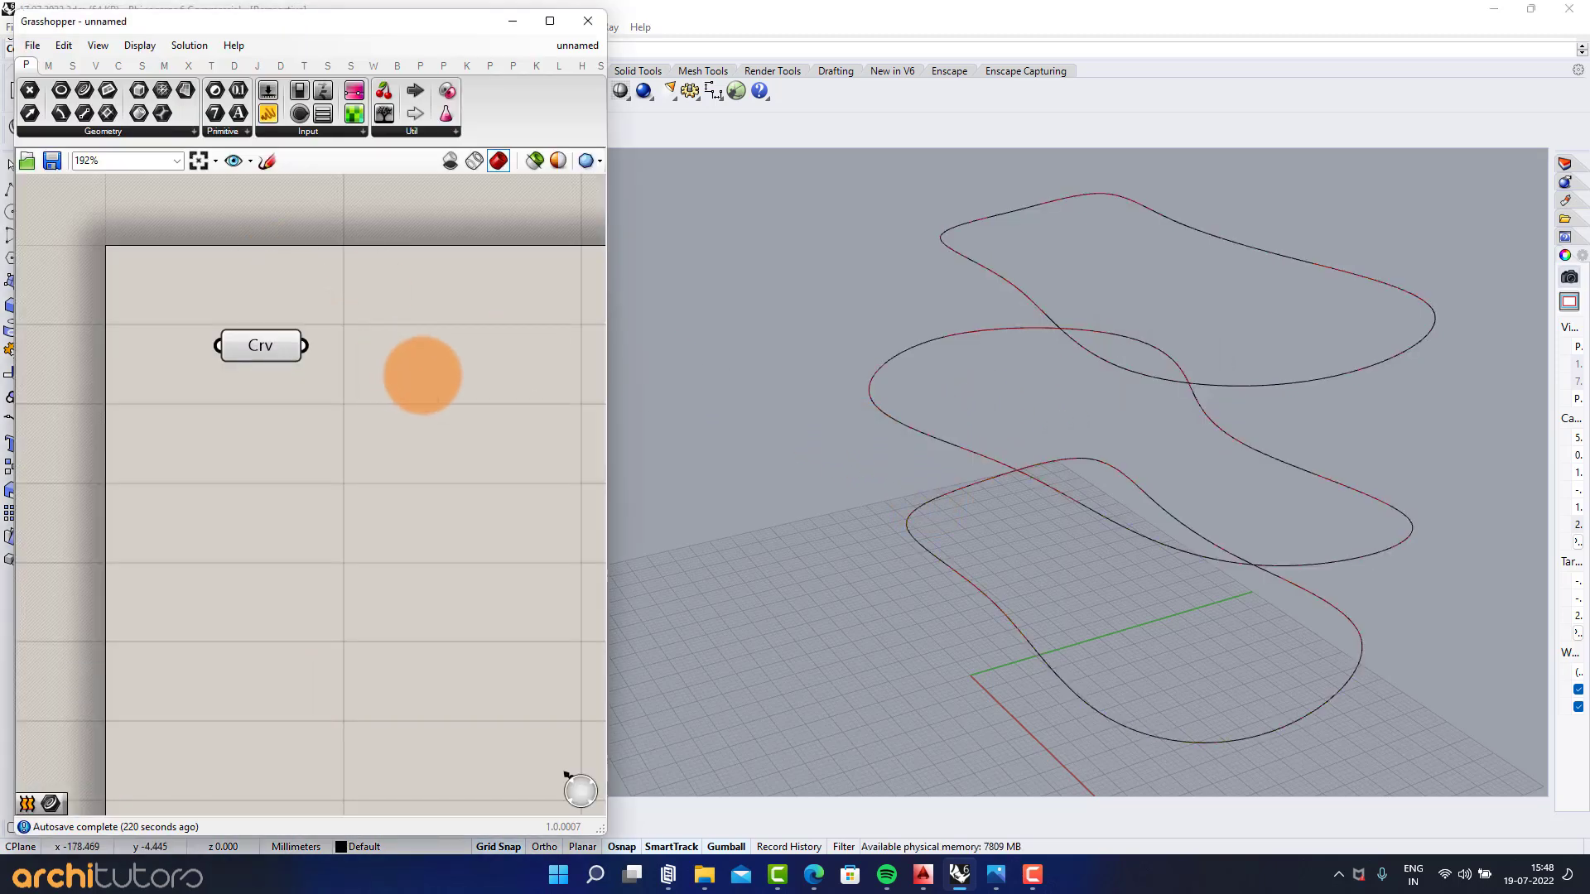
Step: Add a Loft component and feed the referenced curves into its curves input
text(l)
key(Escape)
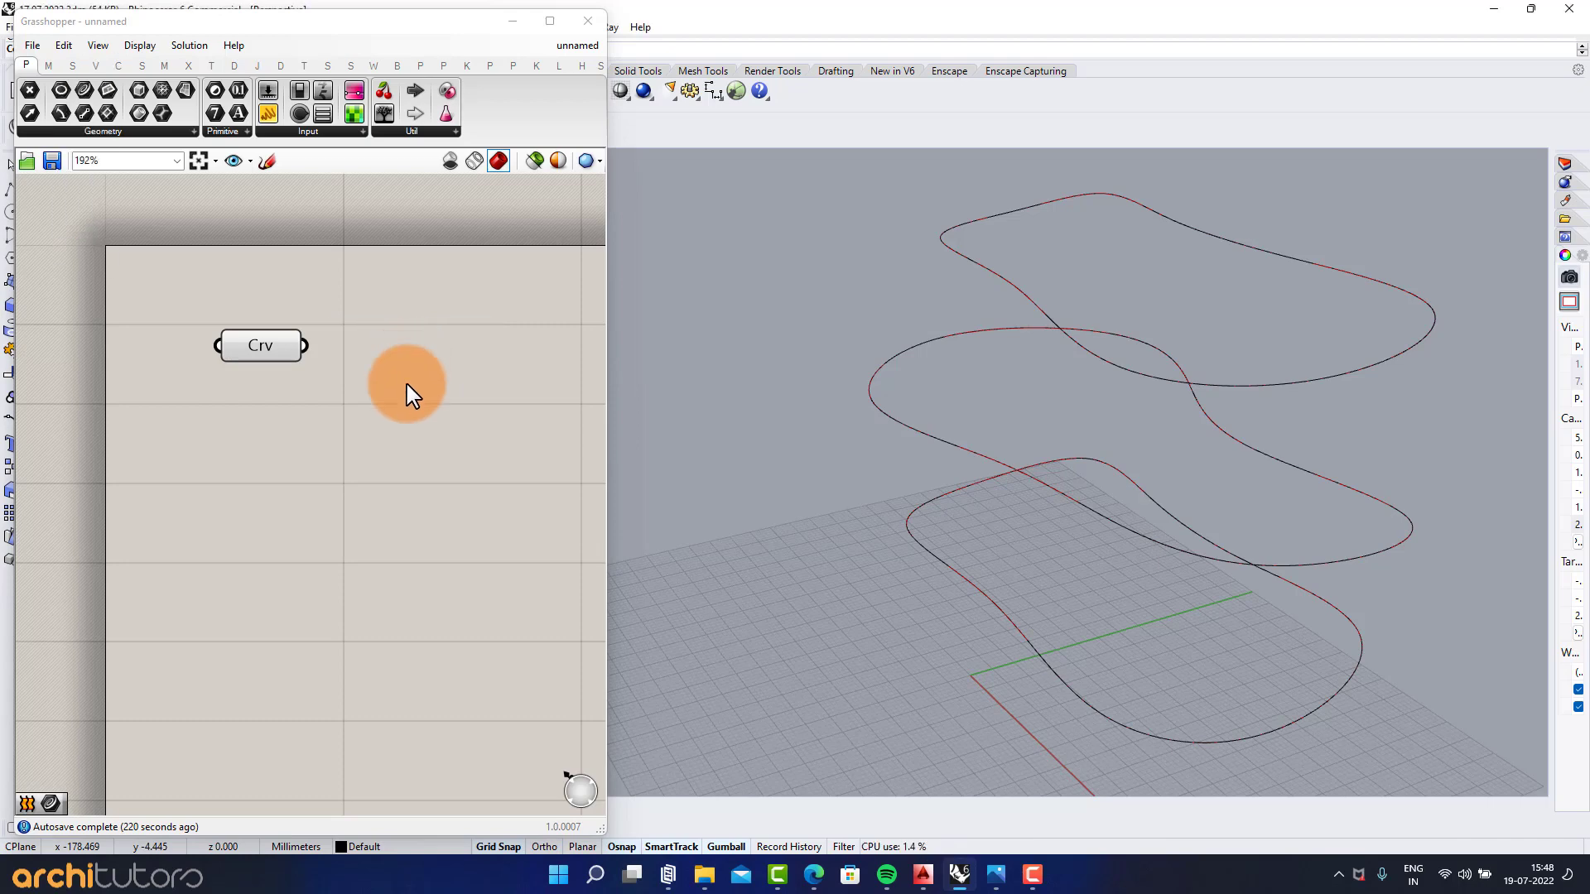
double_click(407, 386)
text(loft)
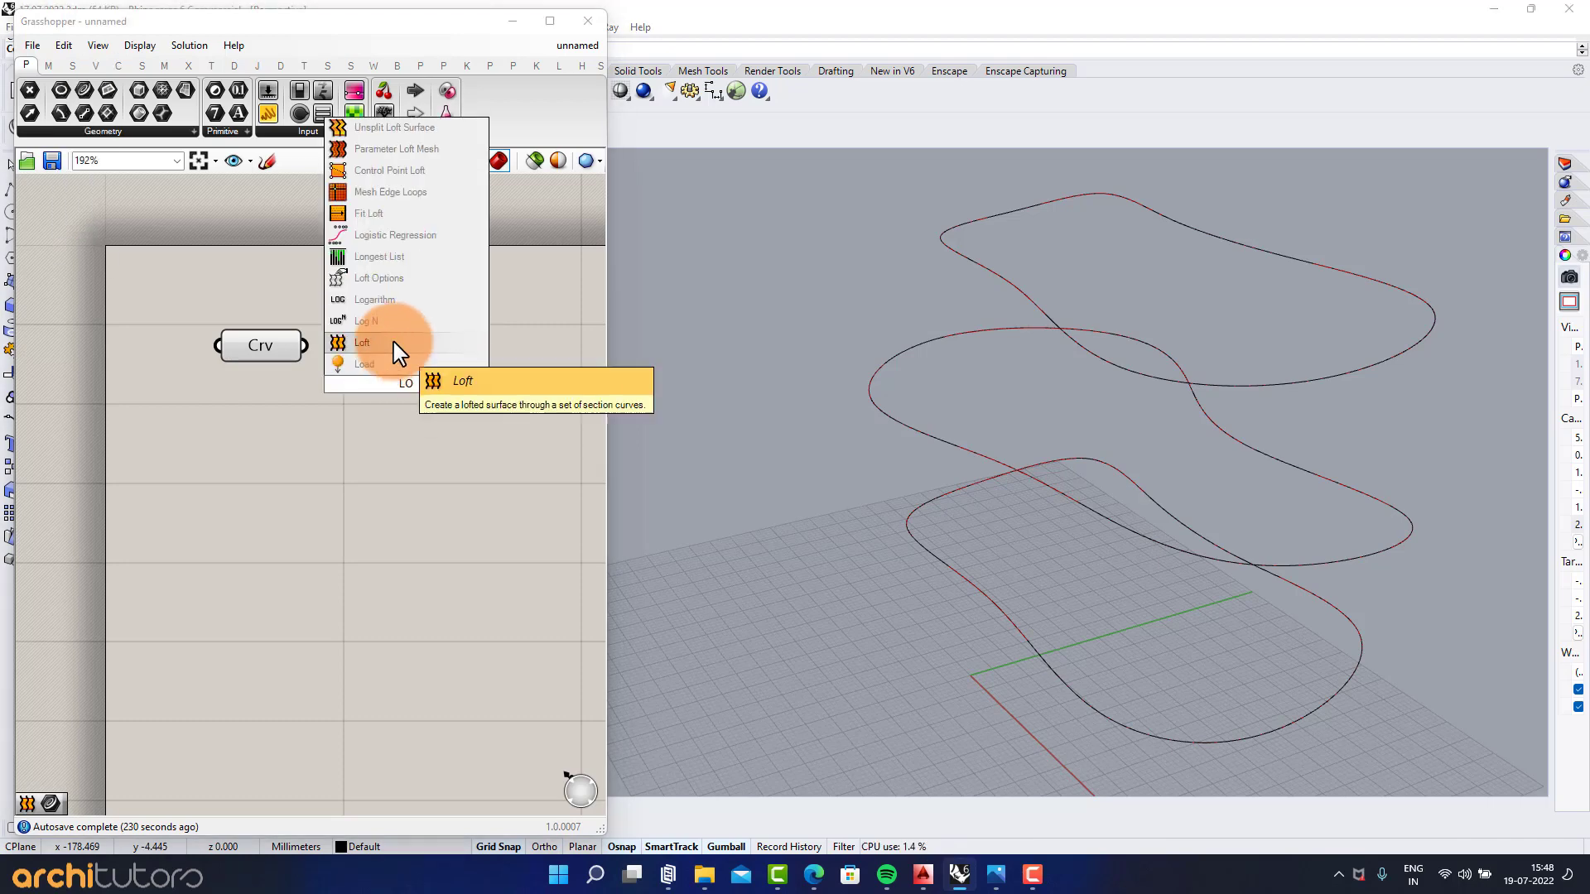
click(403, 379)
drag(305, 346, 401, 408)
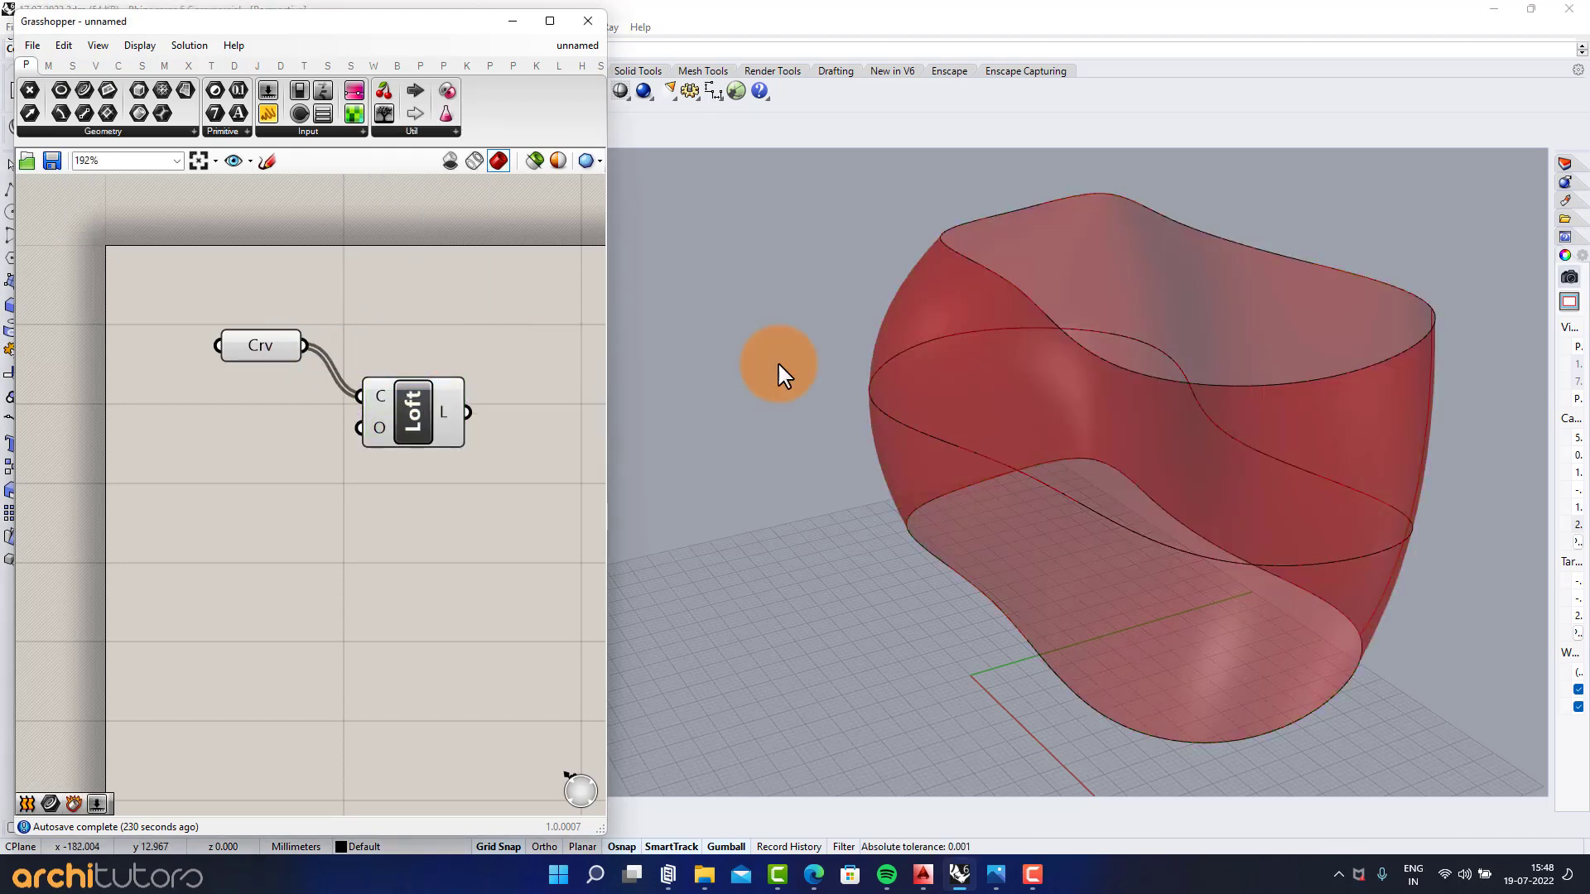
Step: Raise the loft's top curve and adjust the height of the middle curve to reshape the form
right_drag(778, 361, 1070, 295)
click(1070, 274)
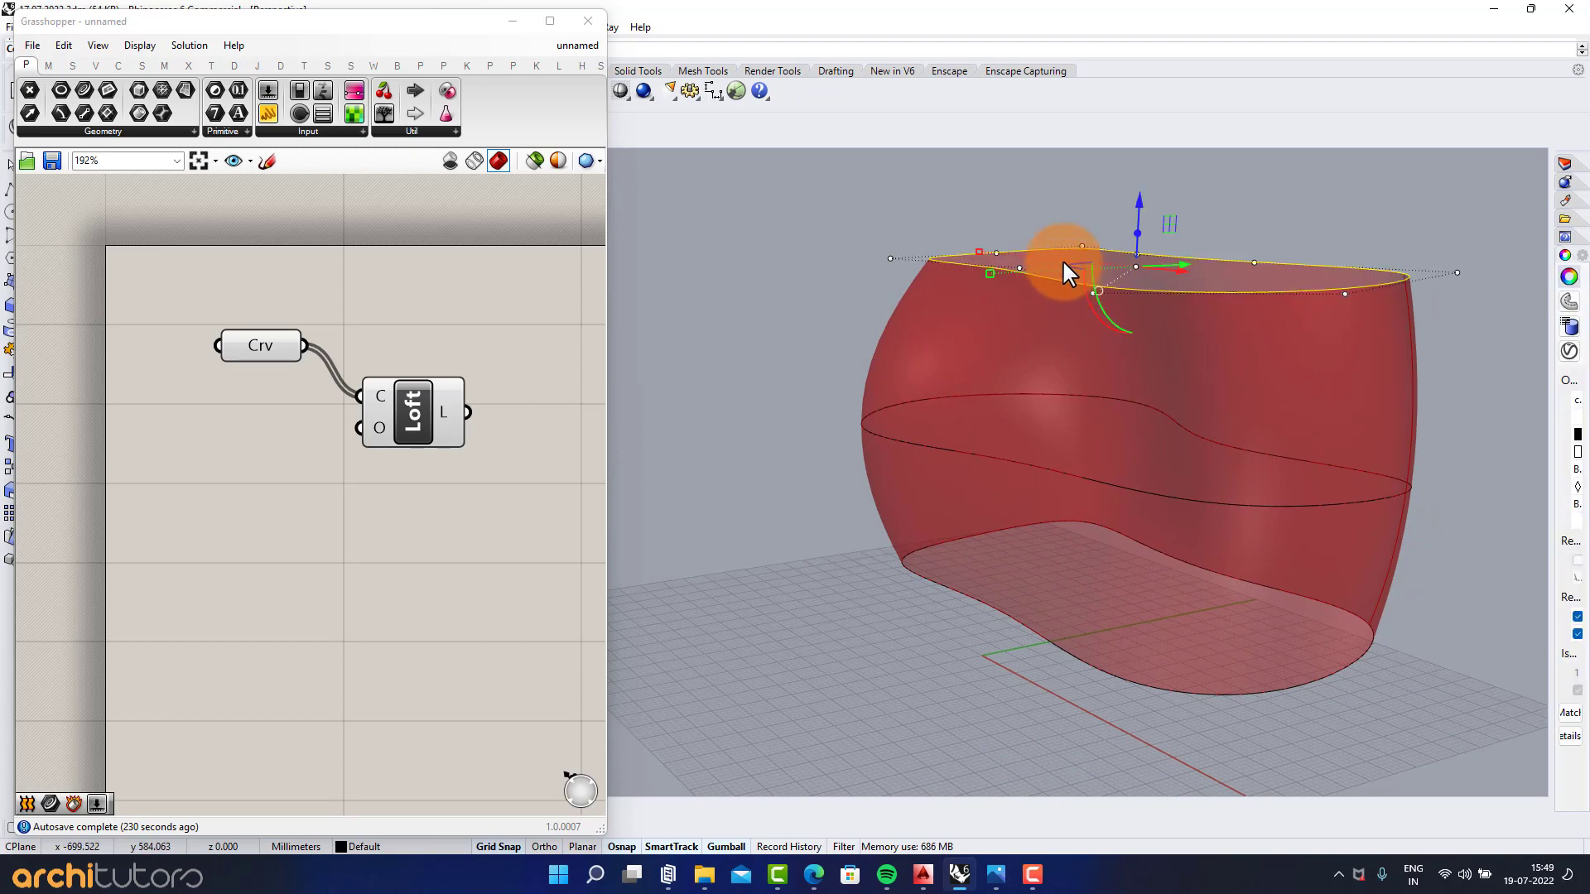
drag(1137, 212, 1142, 177)
right_drag(987, 449, 973, 504)
click(972, 502)
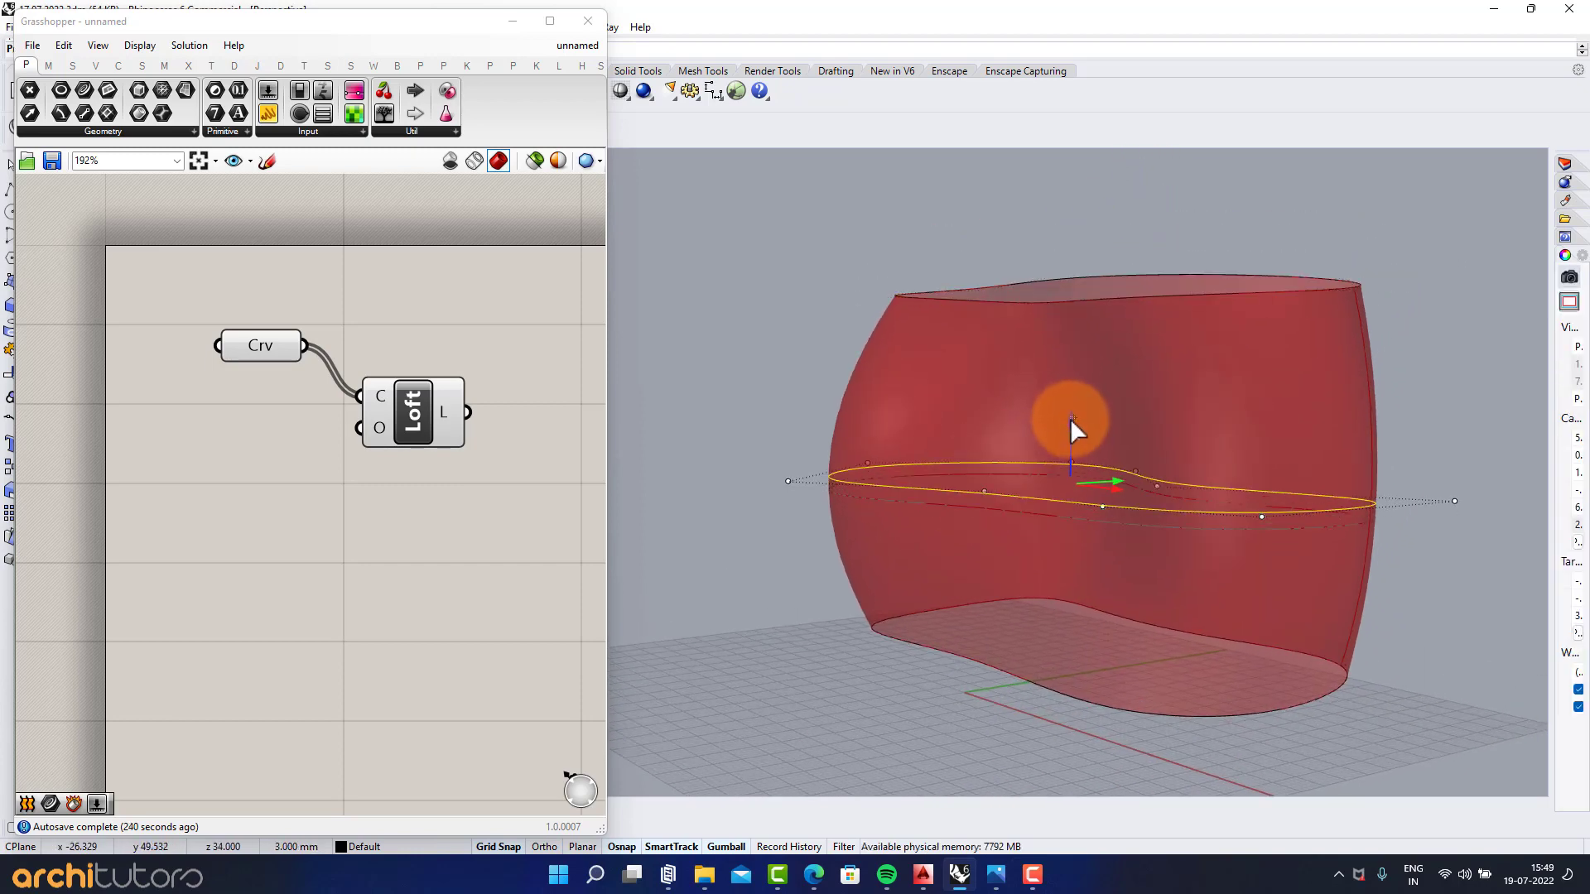
drag(1070, 425, 1070, 429)
click(1408, 356)
right_drag(1358, 358, 1318, 406)
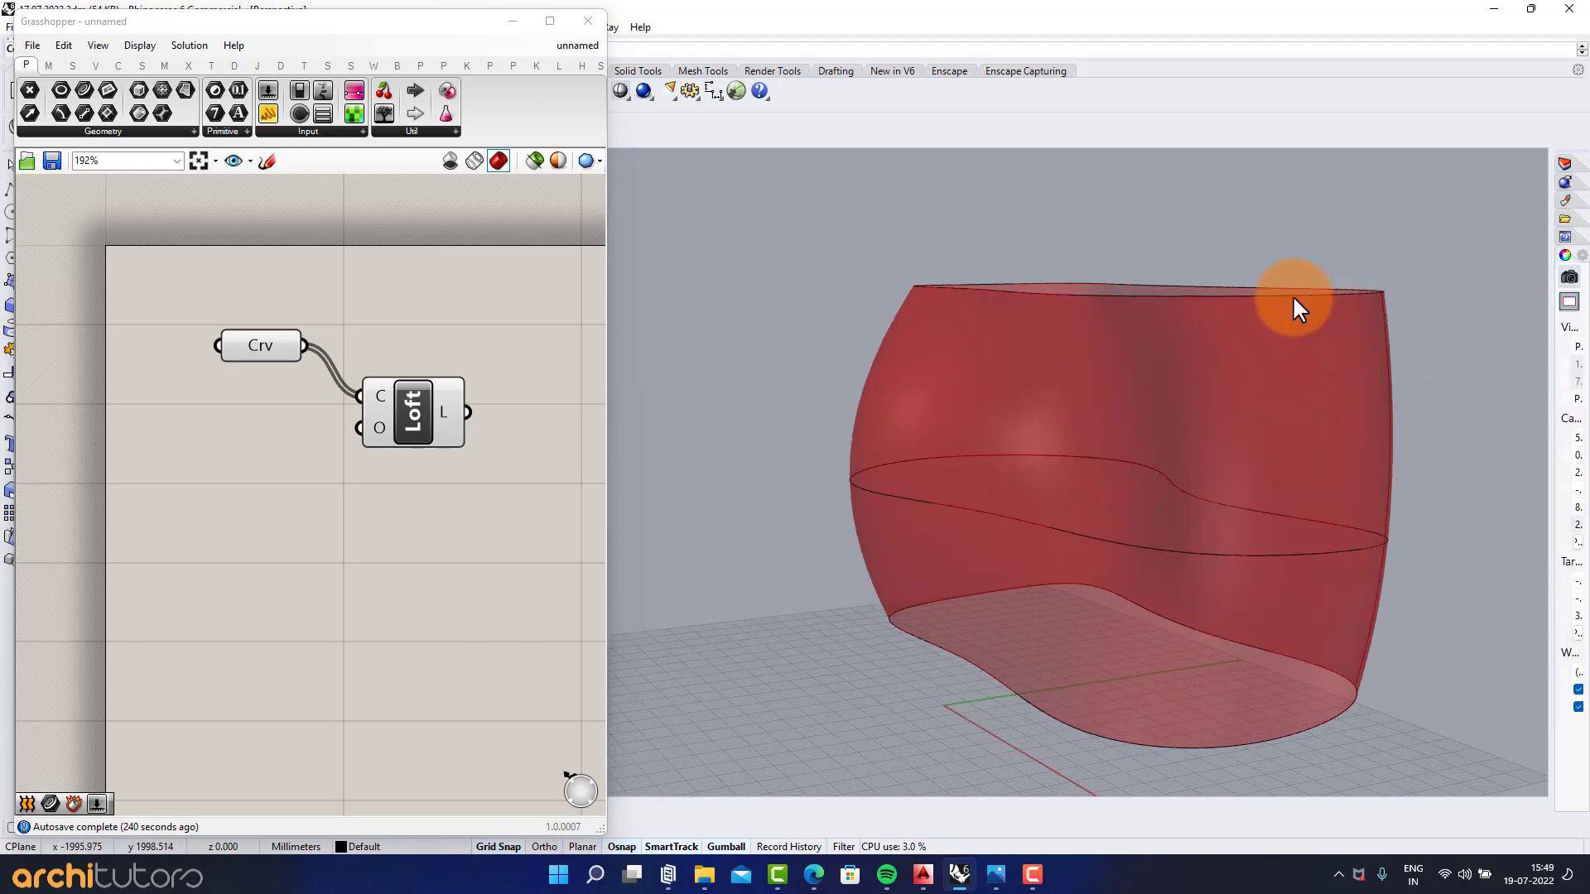
Step: Lower the top curve of the lofted form slightly
click(1294, 296)
drag(1115, 222, 1116, 241)
click(1139, 215)
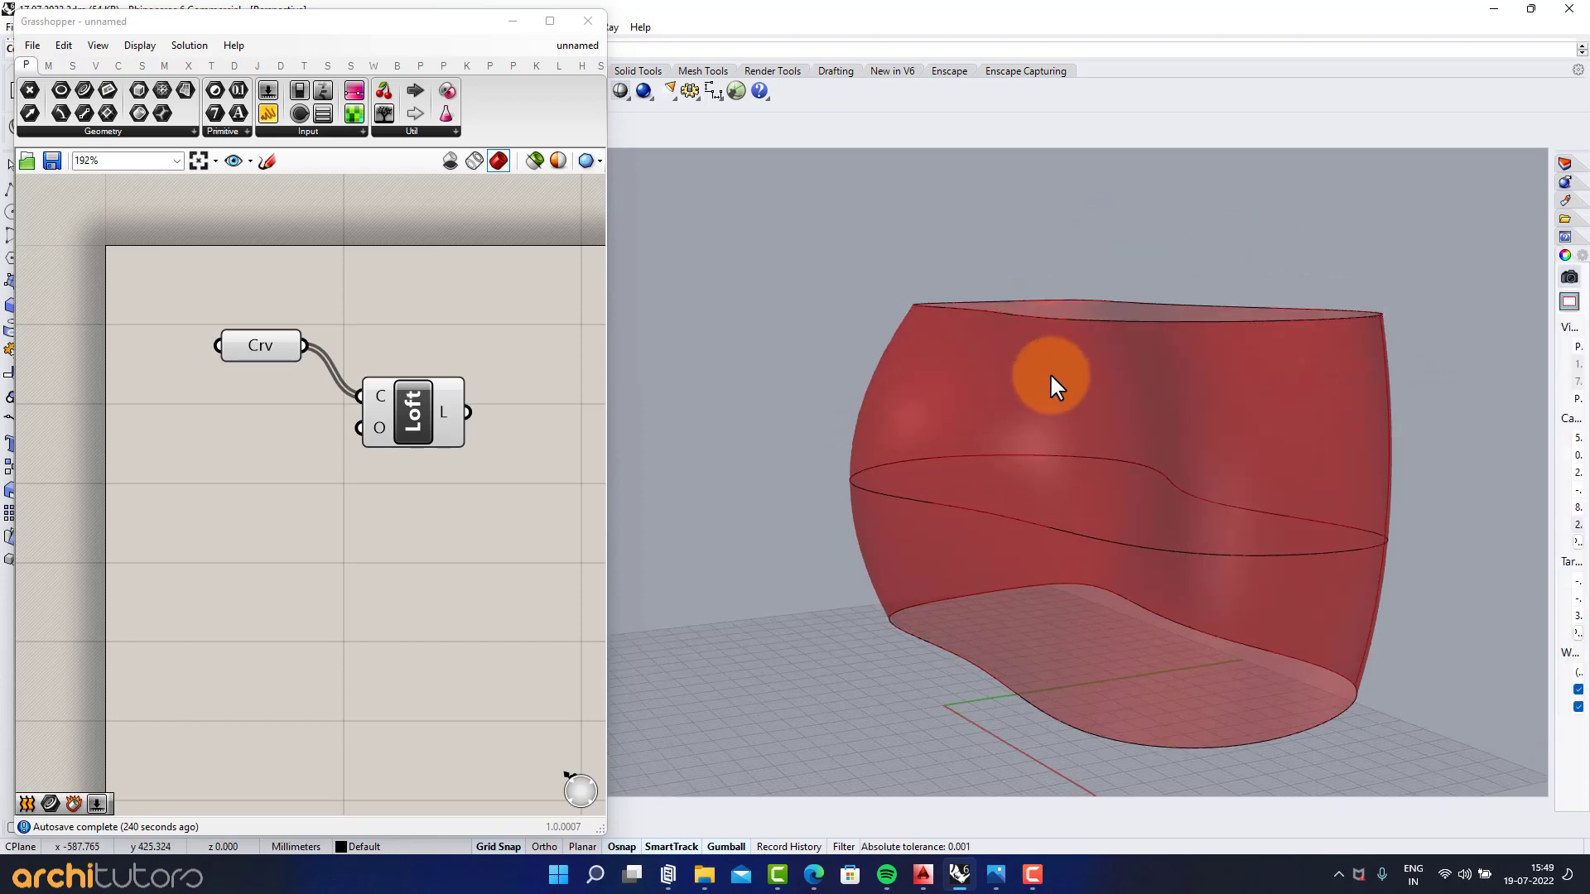
right_drag(1050, 373, 1026, 500)
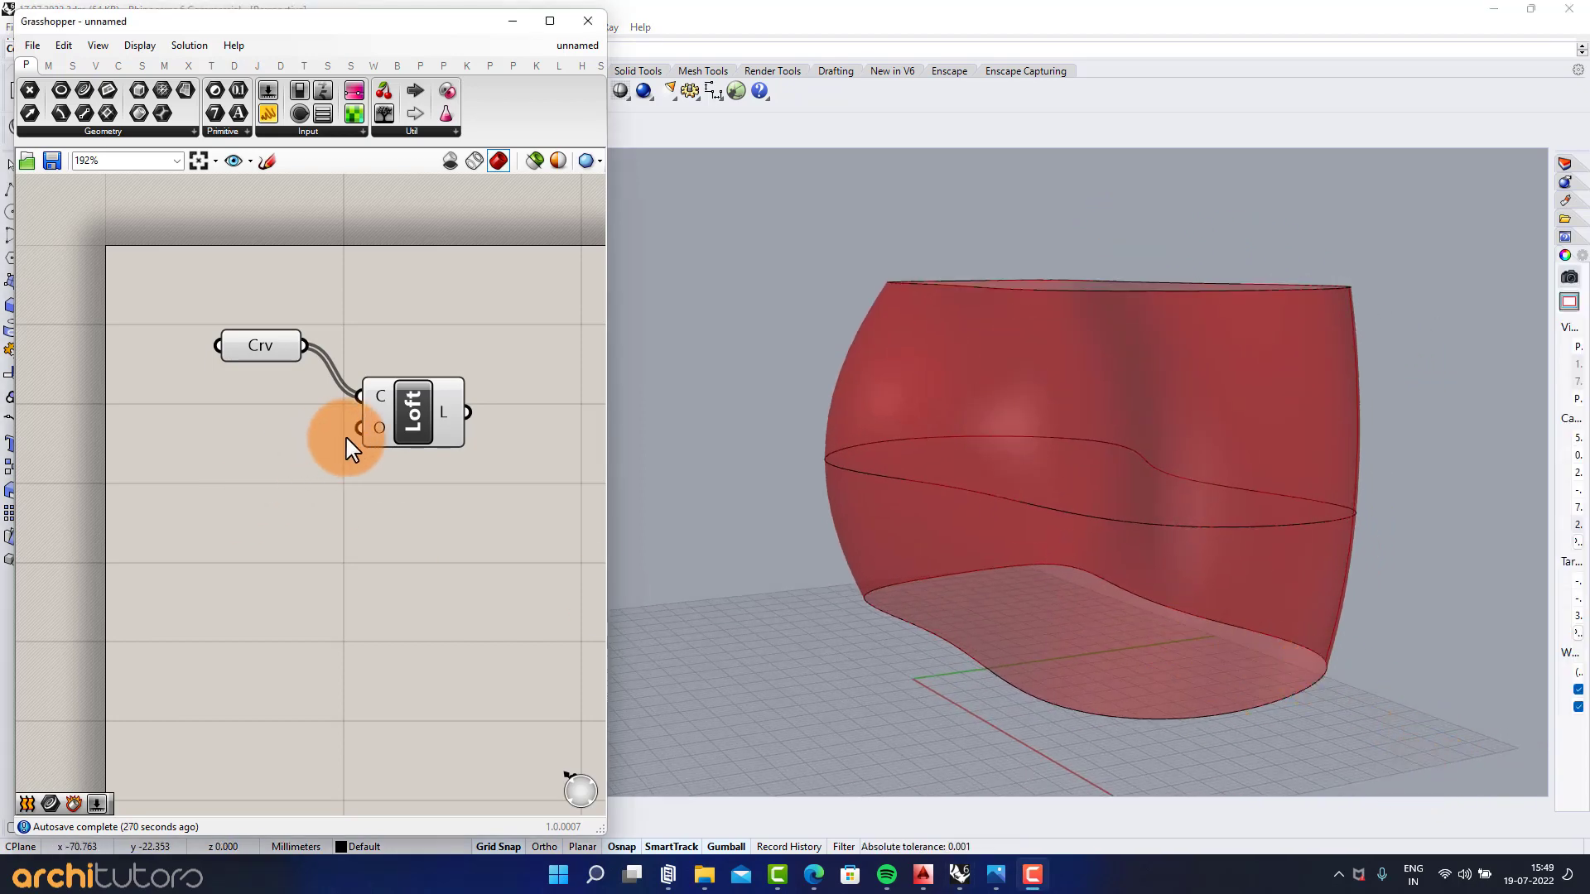
Step: Add a Divide Surface component after the Loft and feed the lofted surface into it
right_drag(430, 482, 319, 483)
double_click(445, 441)
text(D)
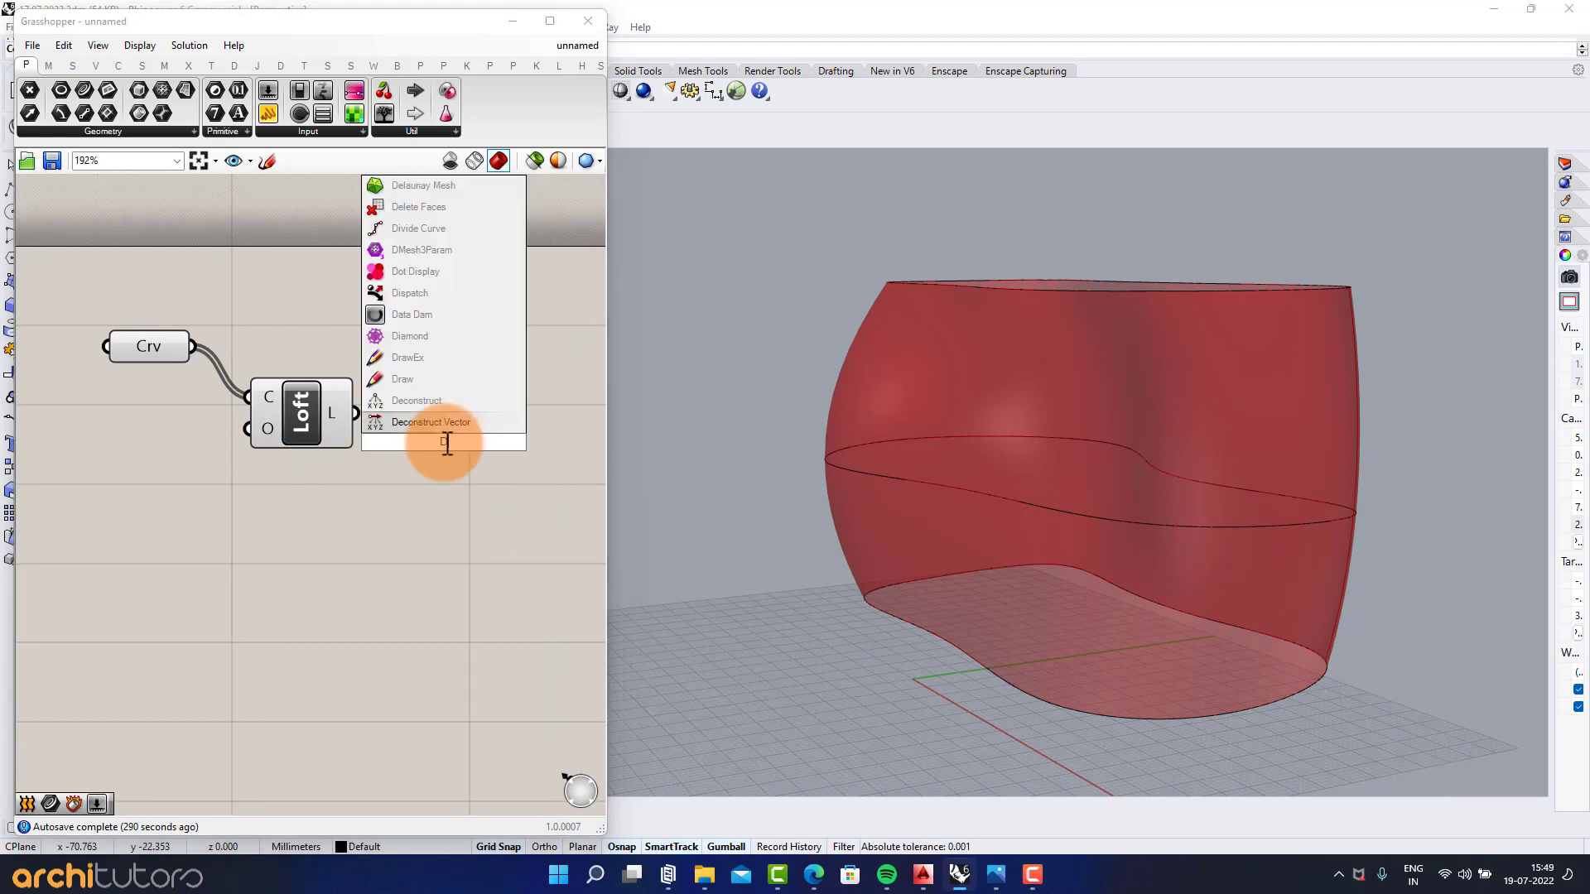
text(iviDE S)
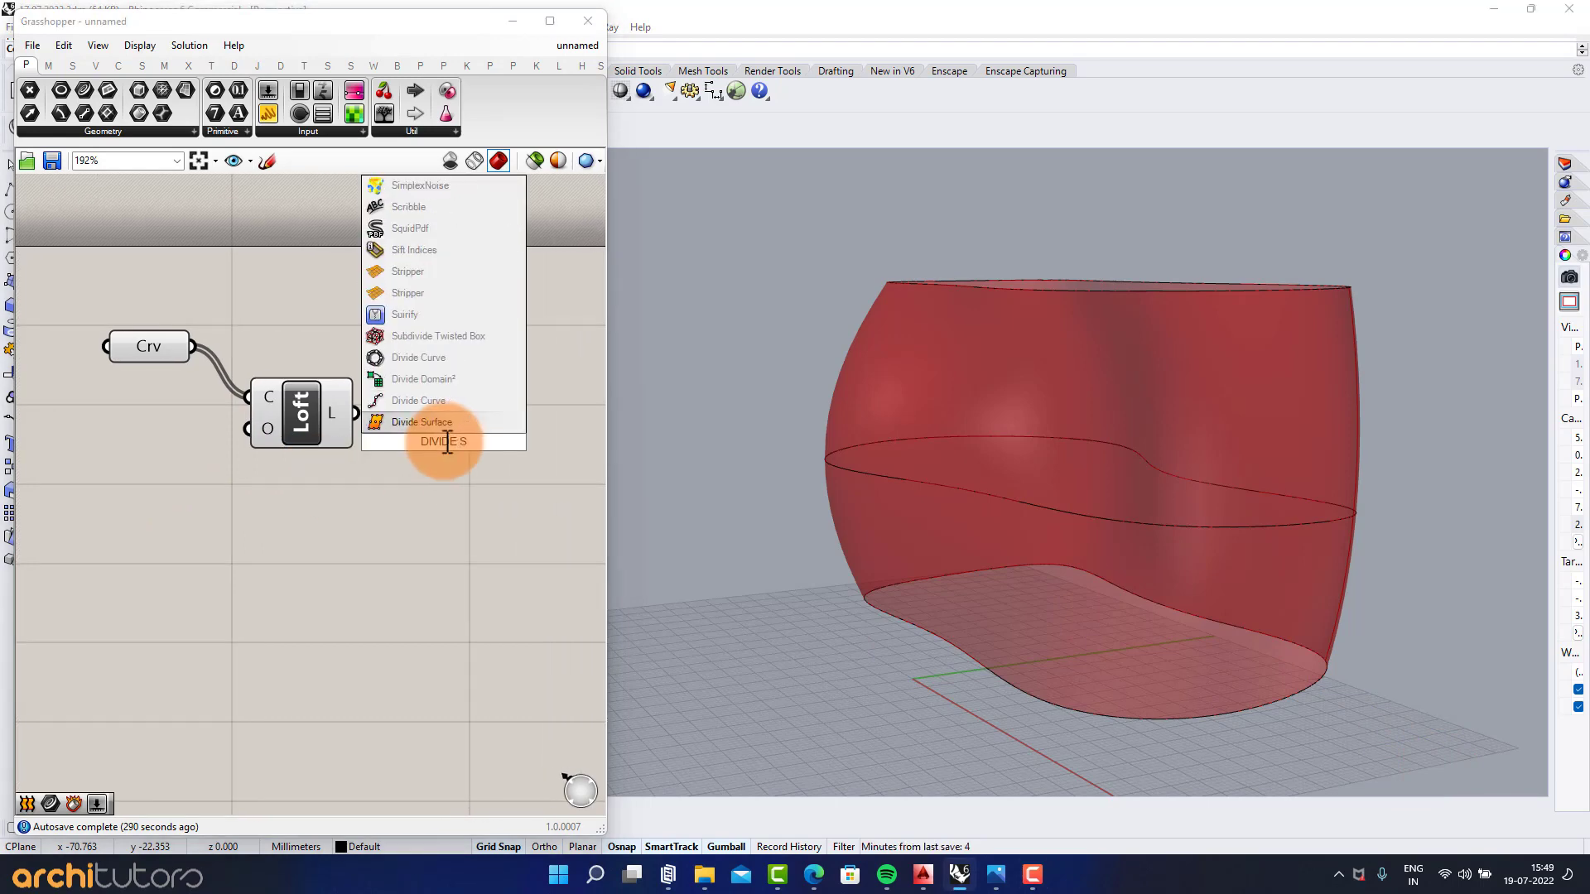
click(406, 422)
drag(353, 410, 383, 410)
drag(430, 457, 484, 485)
click(280, 512)
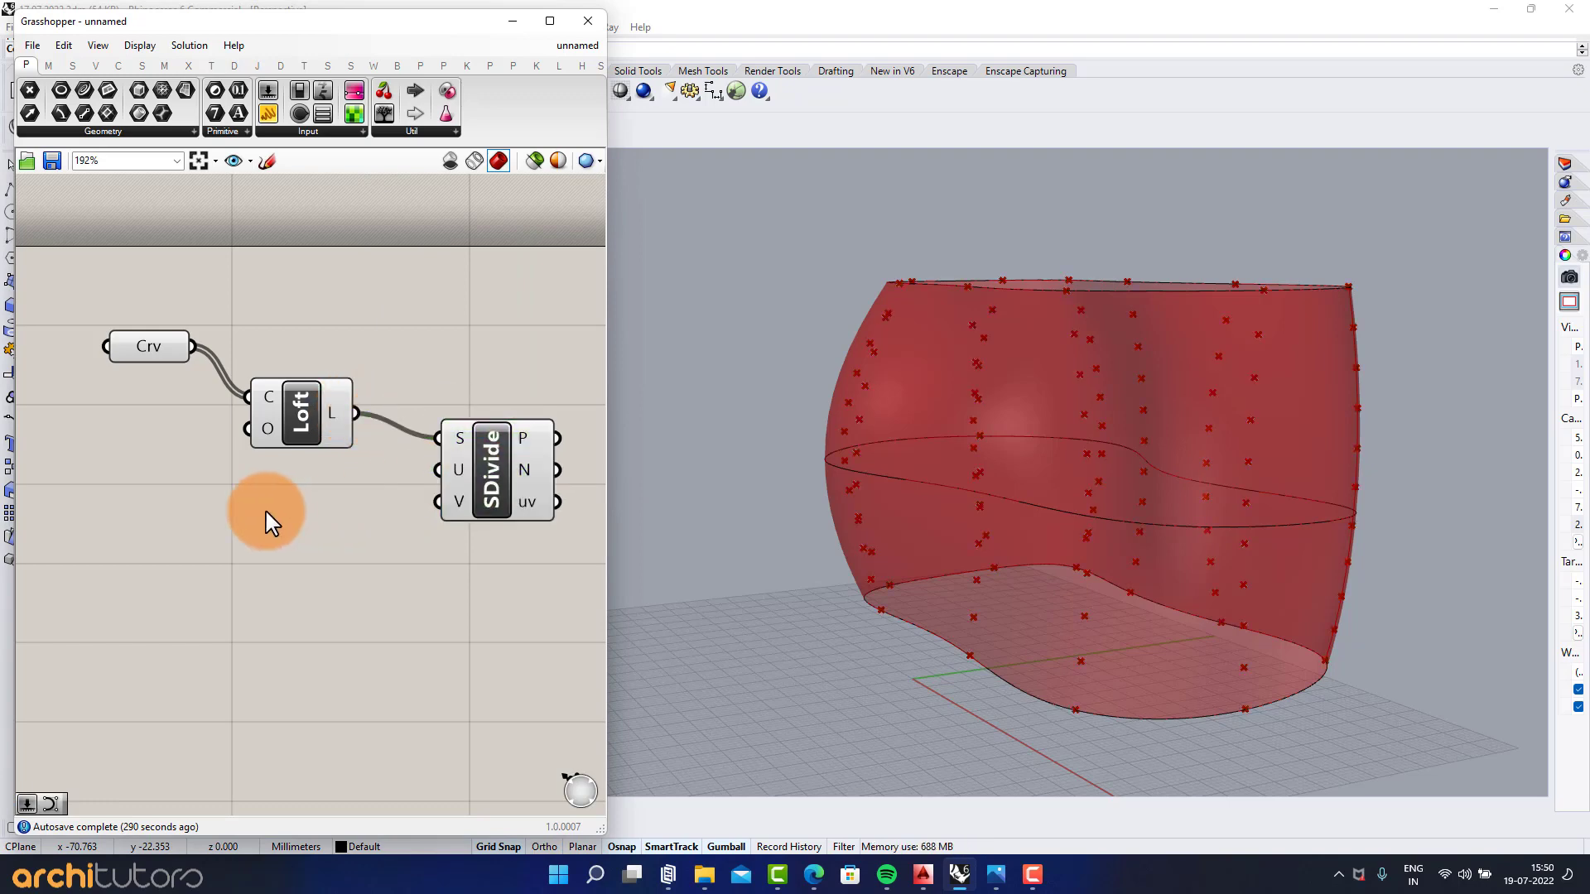
Step: Create a number slider of 25, duplicate it, and feed one of the sliders into the Divide Surface U count
double_click(266, 513)
text(25)
key(Return)
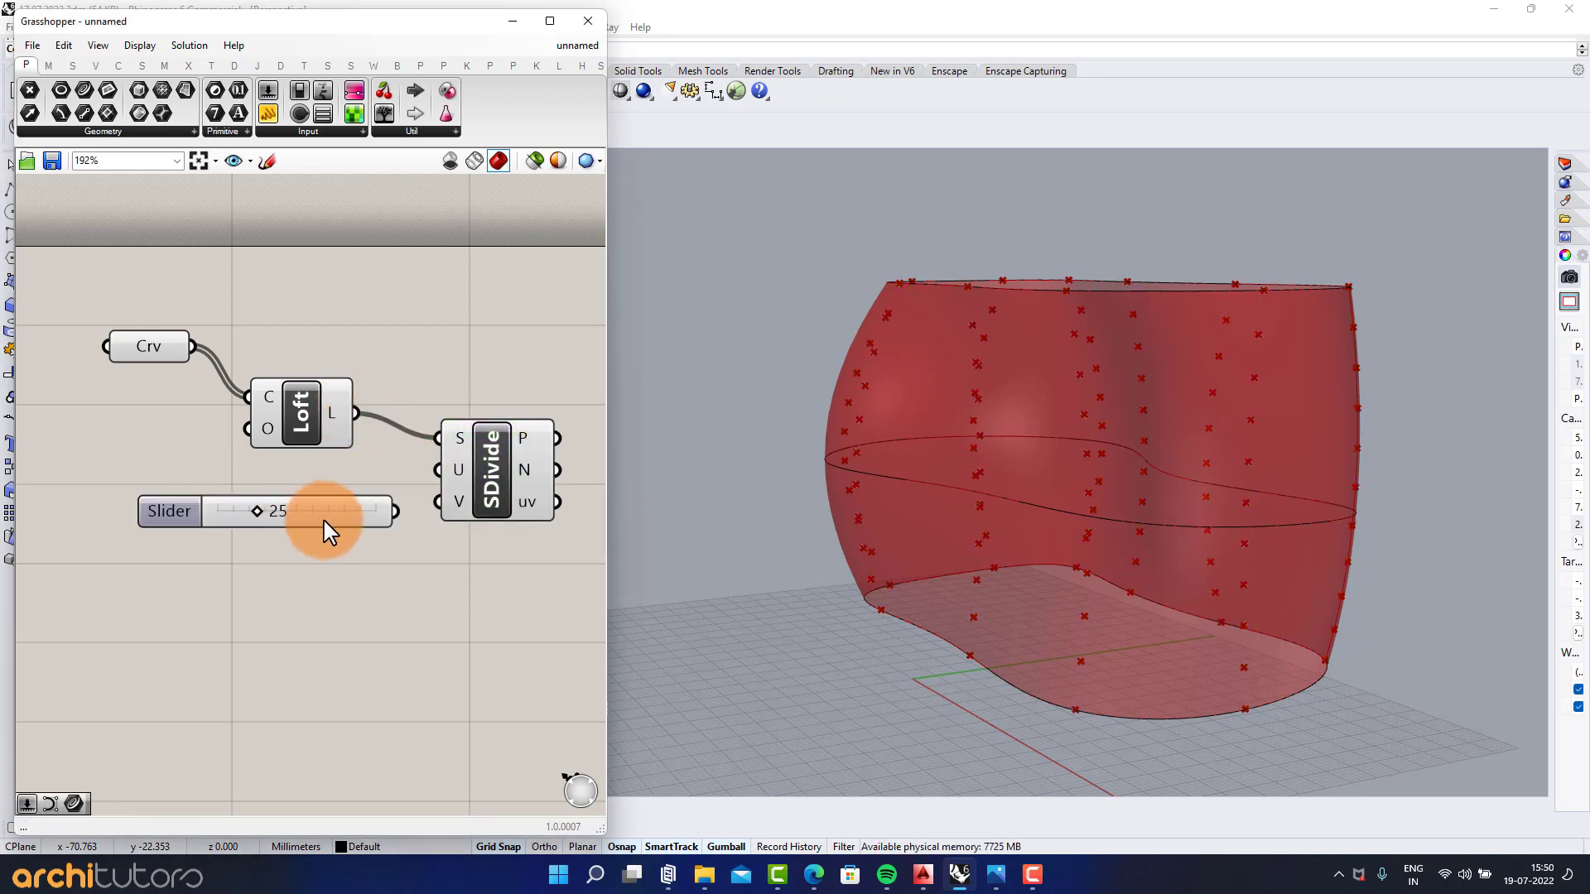
drag(326, 529, 298, 581)
key(ctrl+c)
key(ctrl+v)
drag(382, 507, 440, 469)
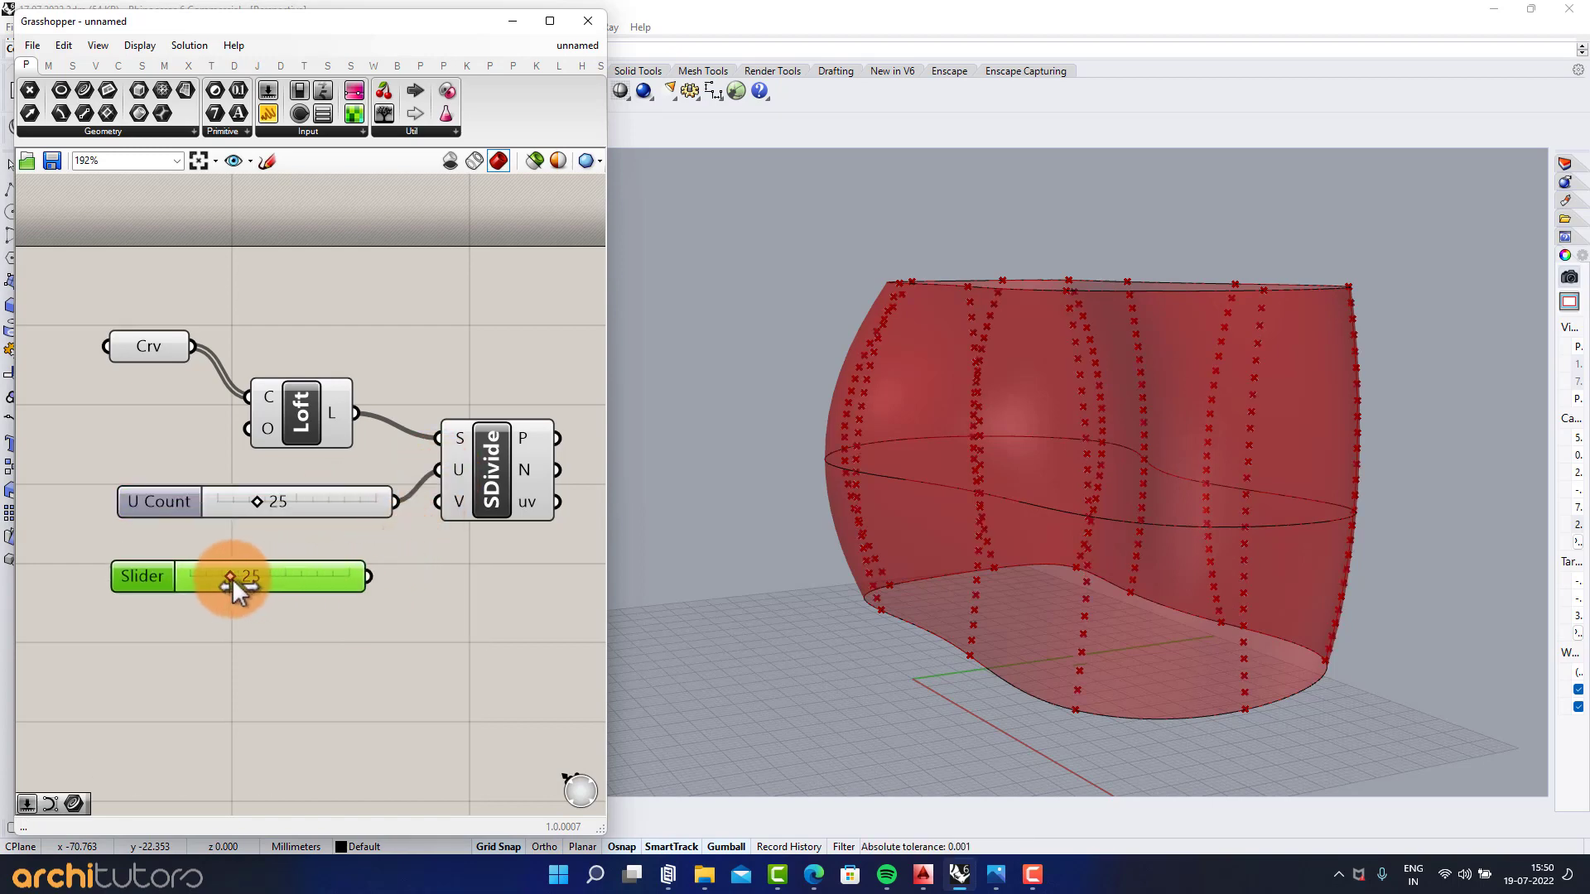
Step: Set the duplicate slider to 60 and feed it into the Divide Surface V count
drag(290, 598, 285, 597)
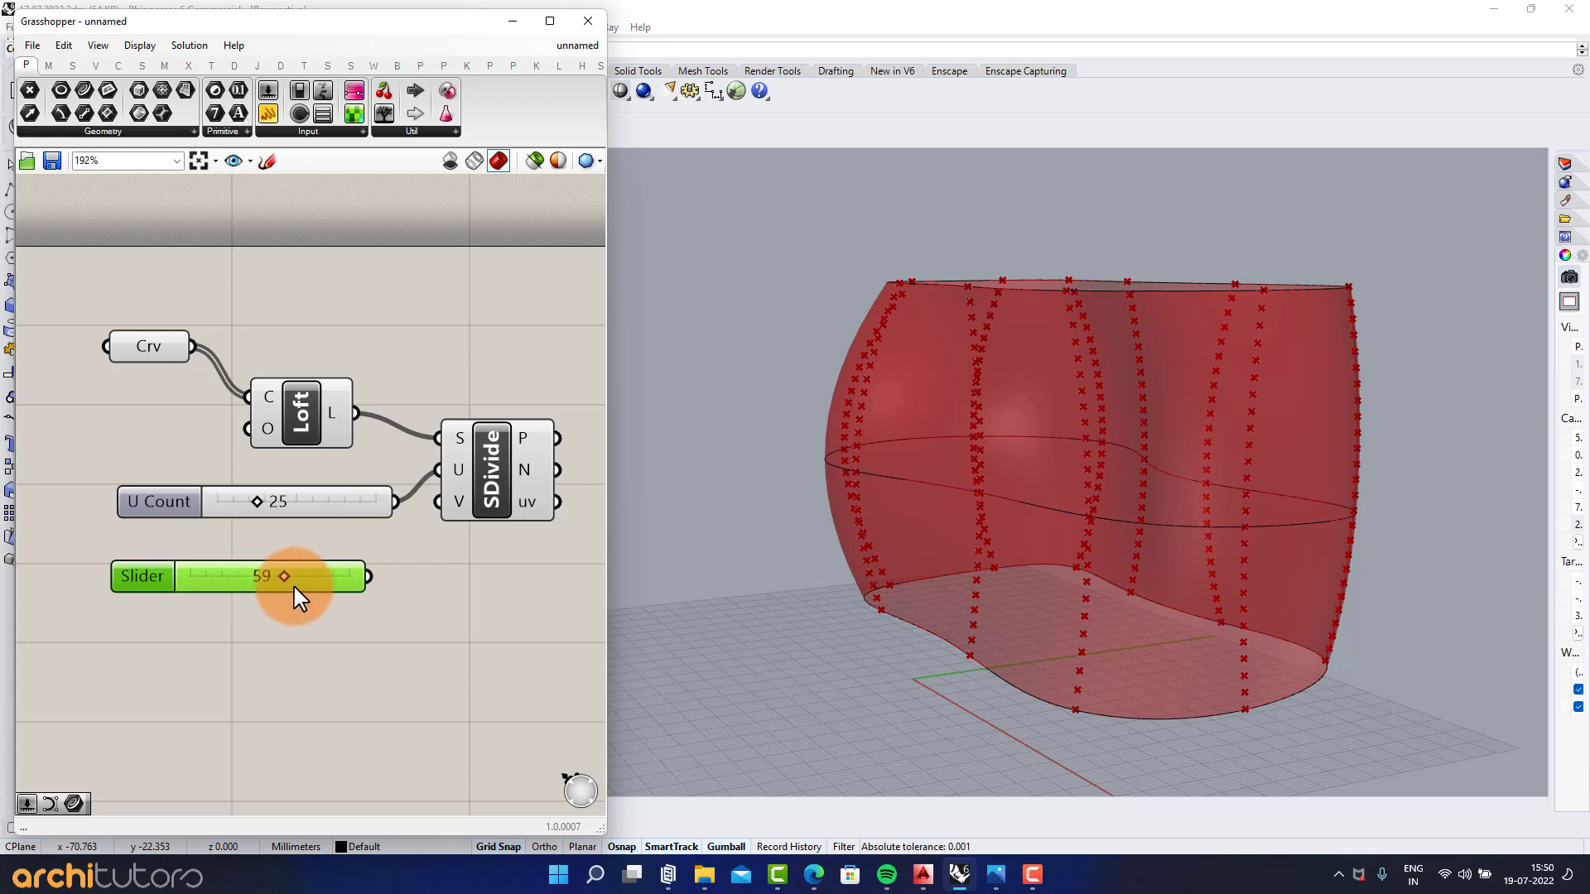
double_click(307, 587)
text(60)
key(Return)
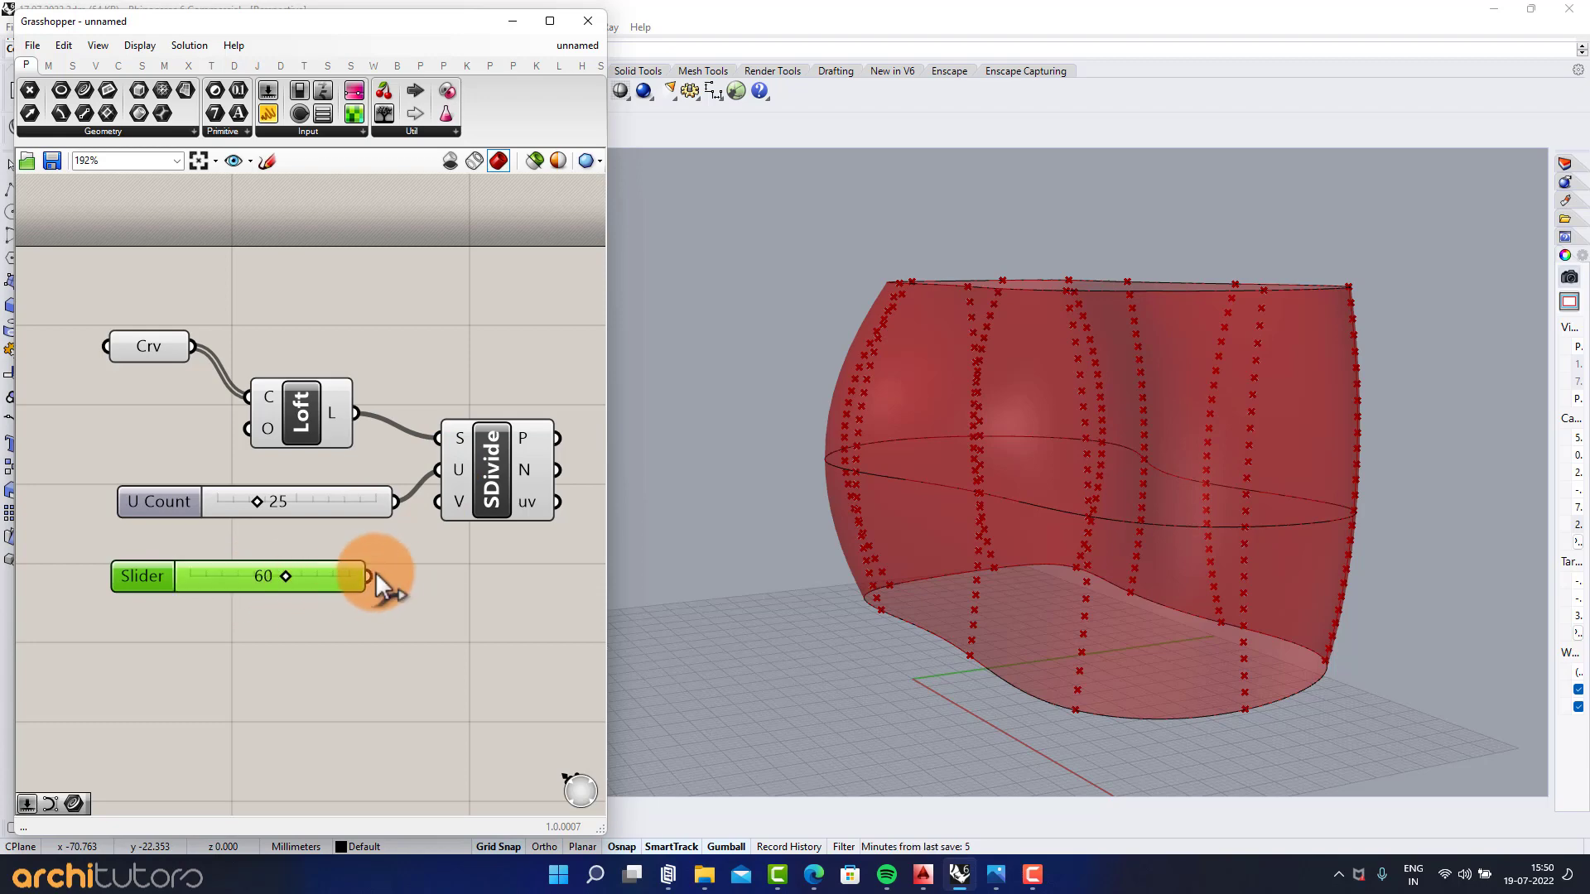
drag(370, 576, 491, 485)
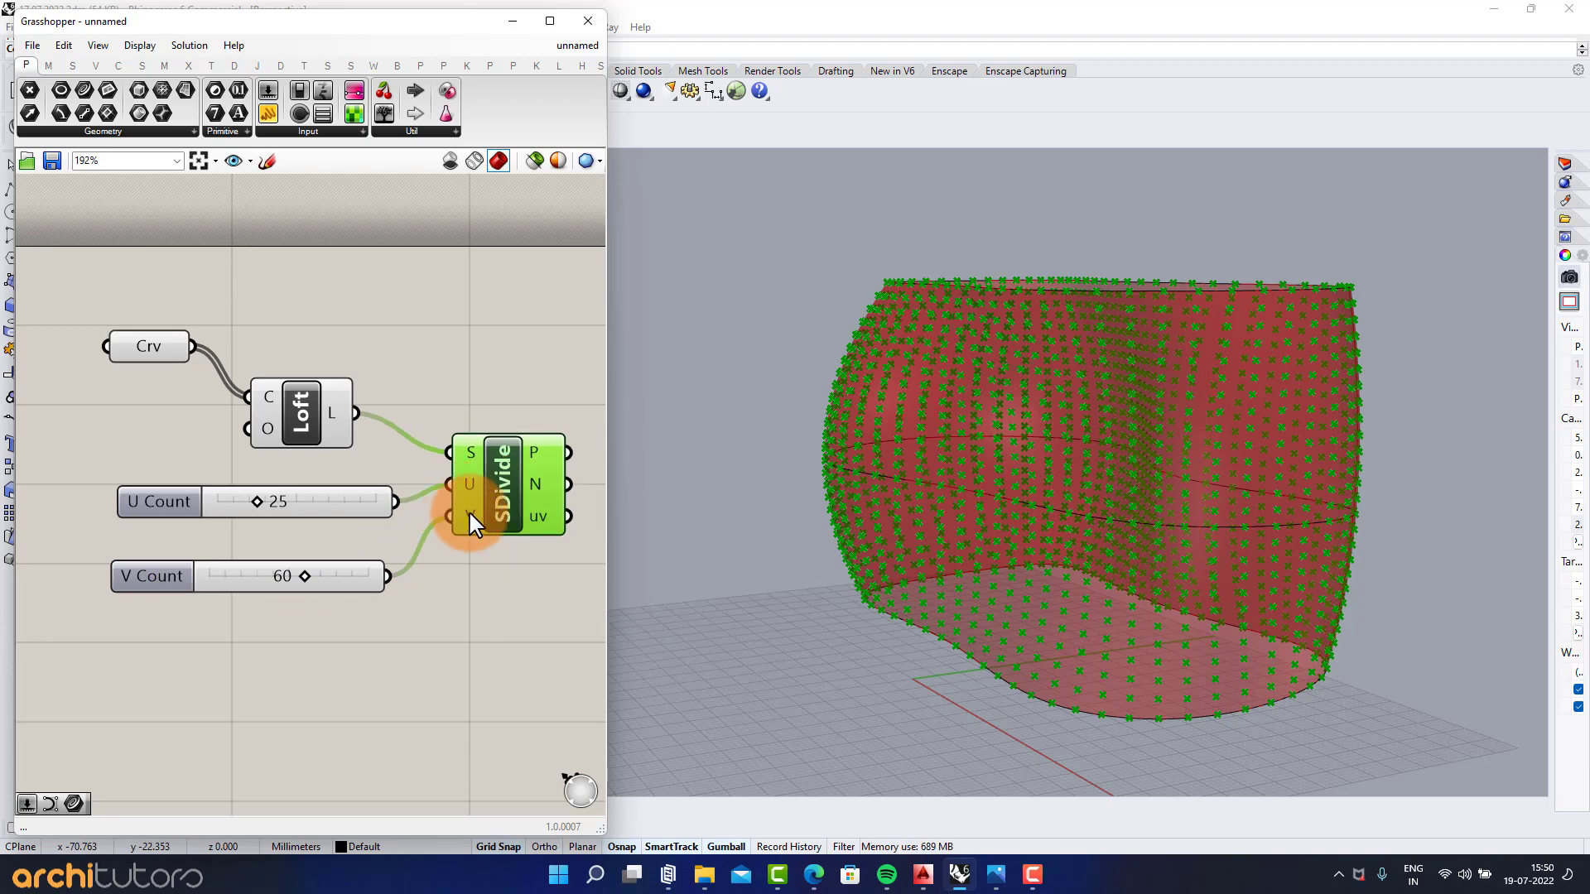
click(469, 568)
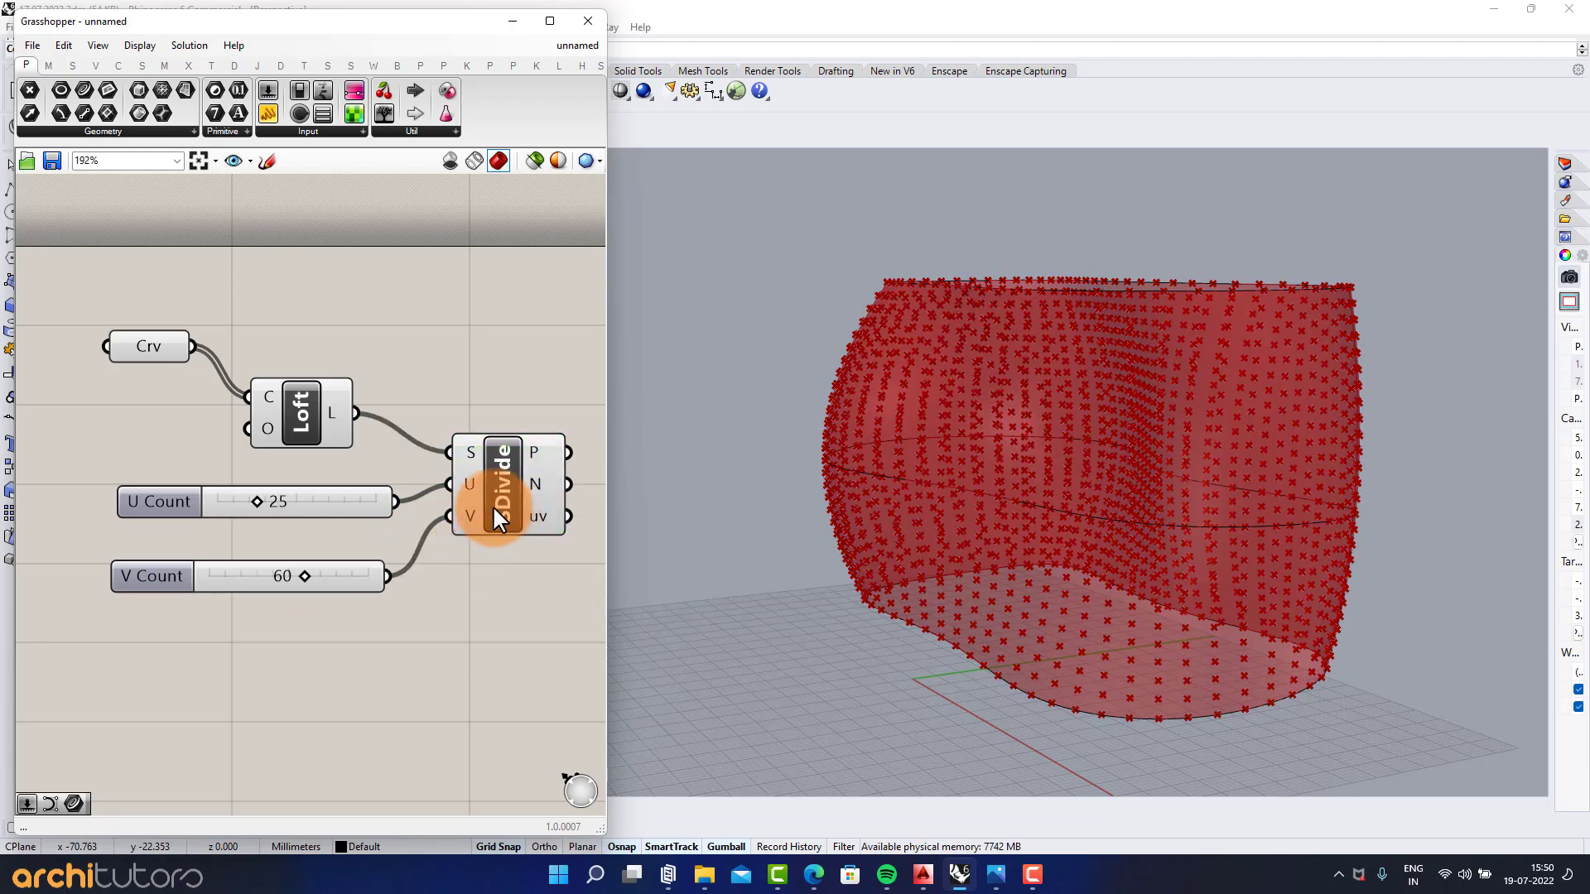
Step: Add an Interpolate curve component after Divide Surface and feed the division points into its vertices input
right_drag(478, 514, 312, 461)
double_click(478, 420)
text(INTER)
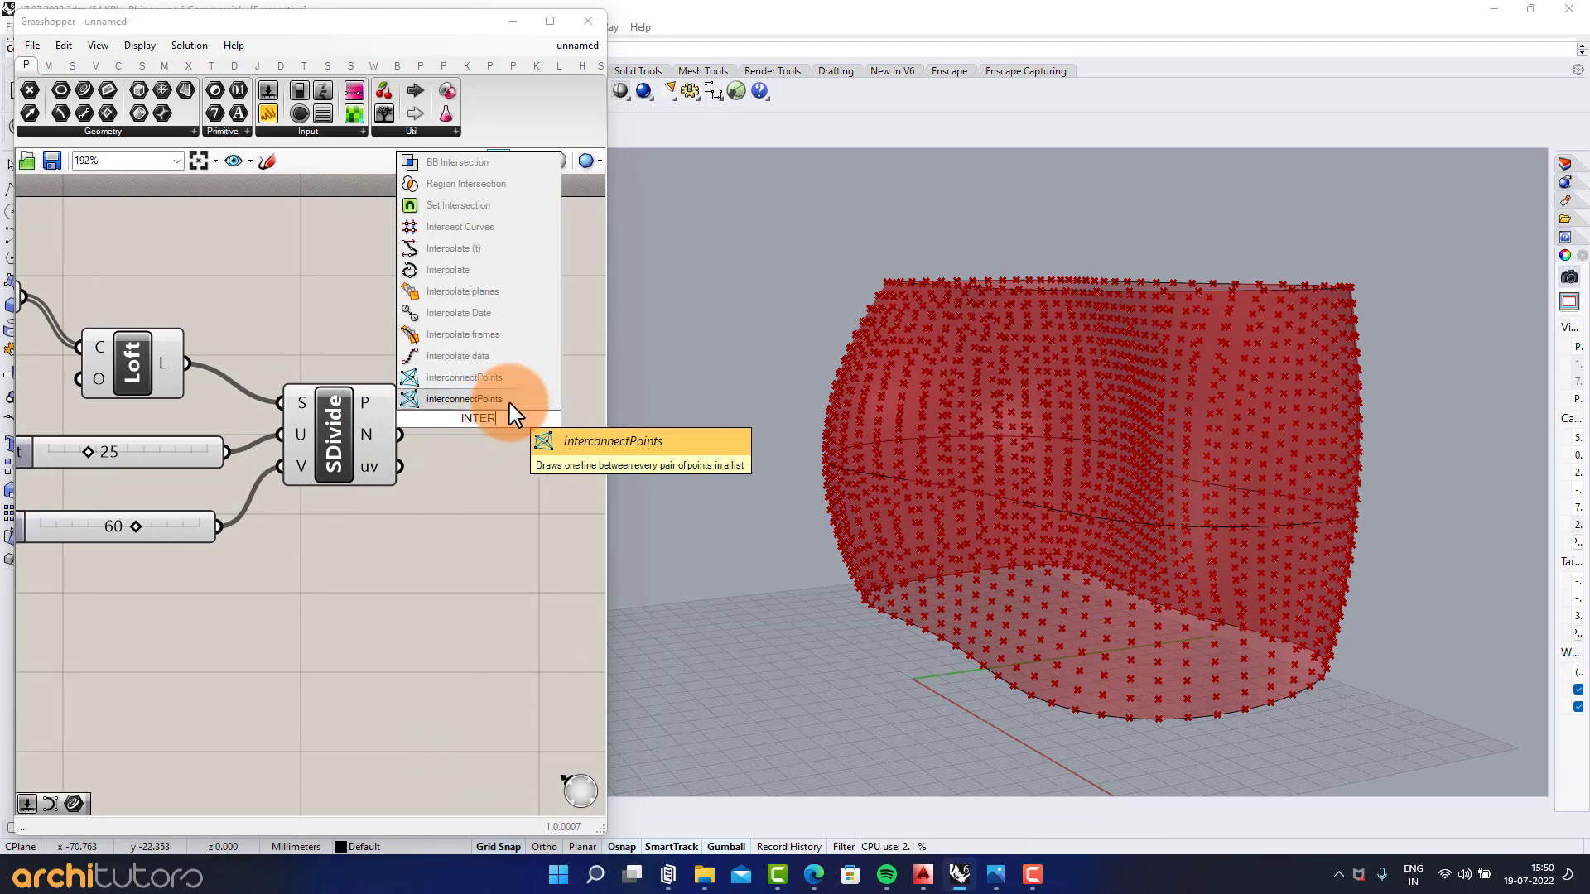
click(478, 271)
right_drag(485, 396, 389, 394)
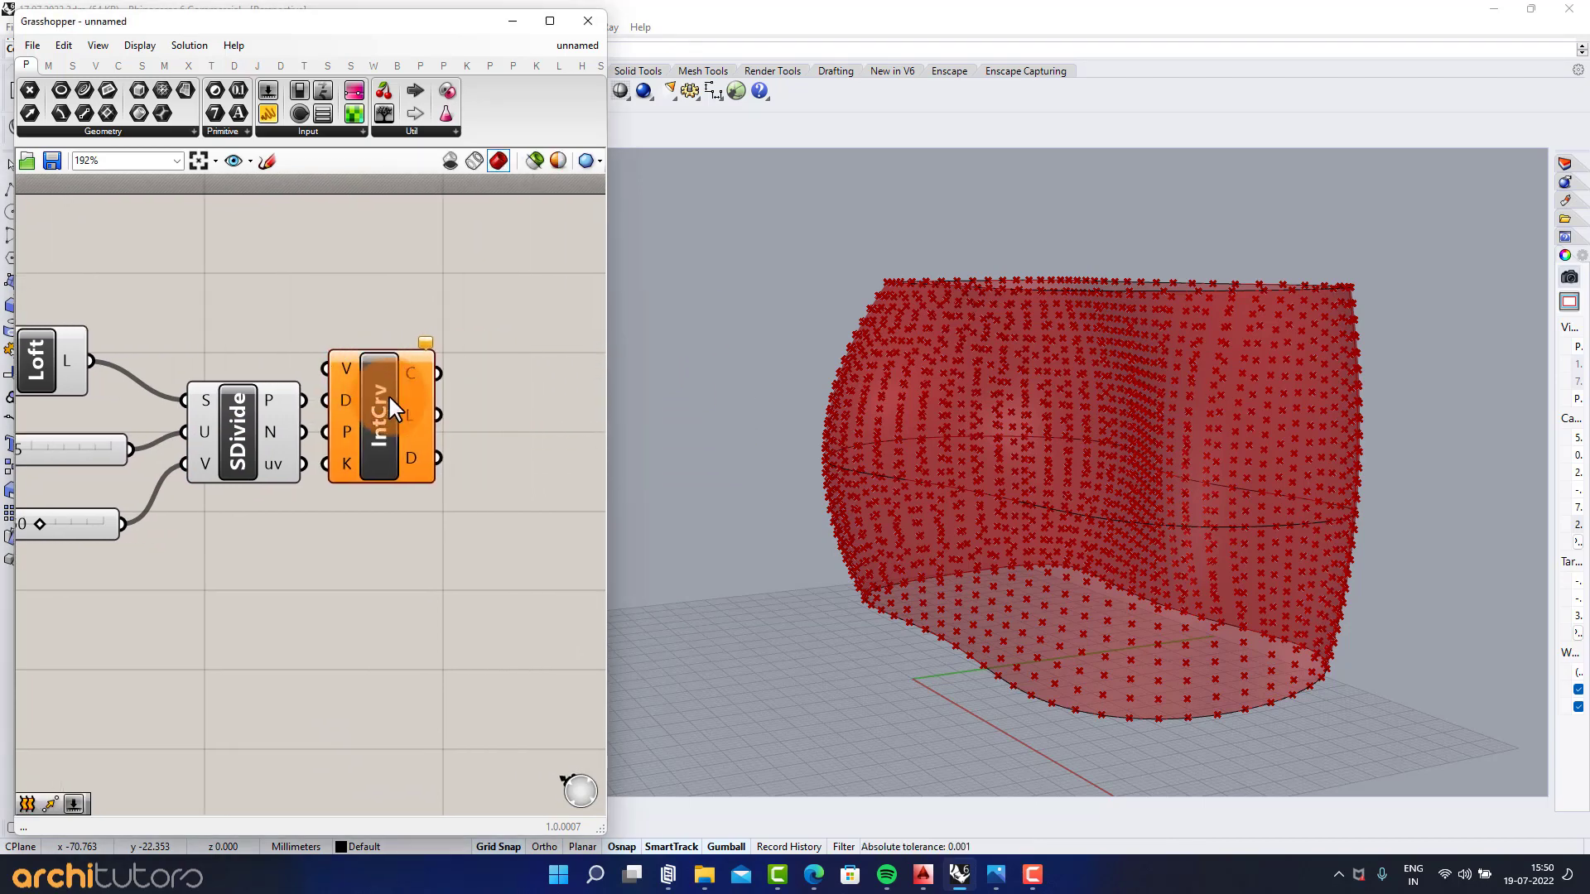
drag(389, 395, 482, 396)
click(389, 410)
drag(315, 414, 456, 368)
click(375, 323)
Step: Turn off the preview of the Curve, Loft and Divide Surface components and inspect the interpolated contour curves
scroll(374, 323, down, 3)
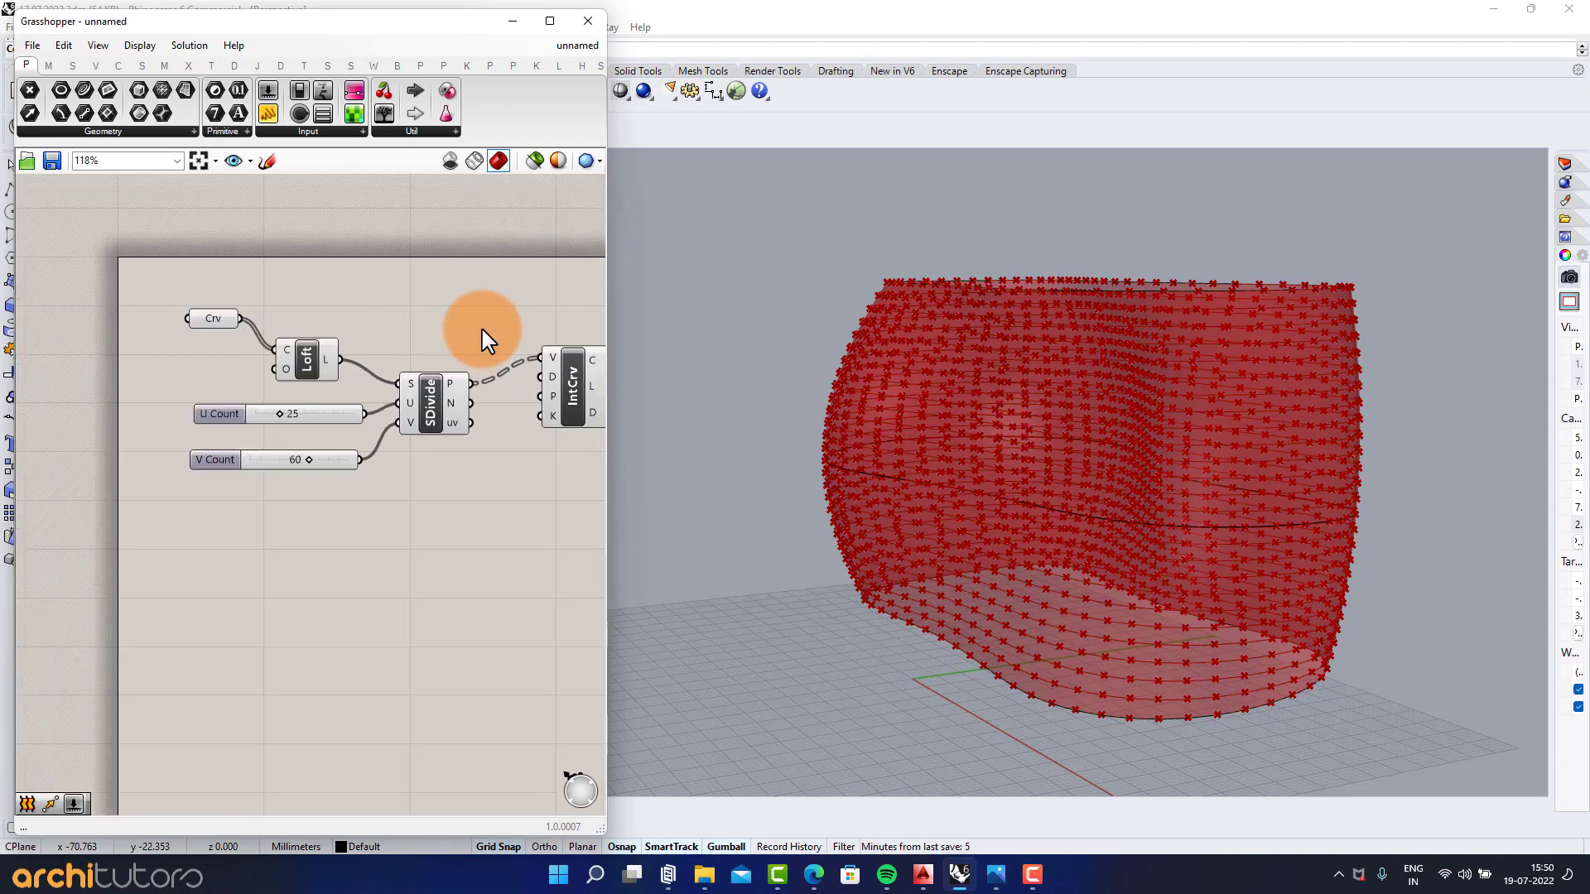
drag(464, 308, 225, 550)
middle_click(319, 523)
click(375, 469)
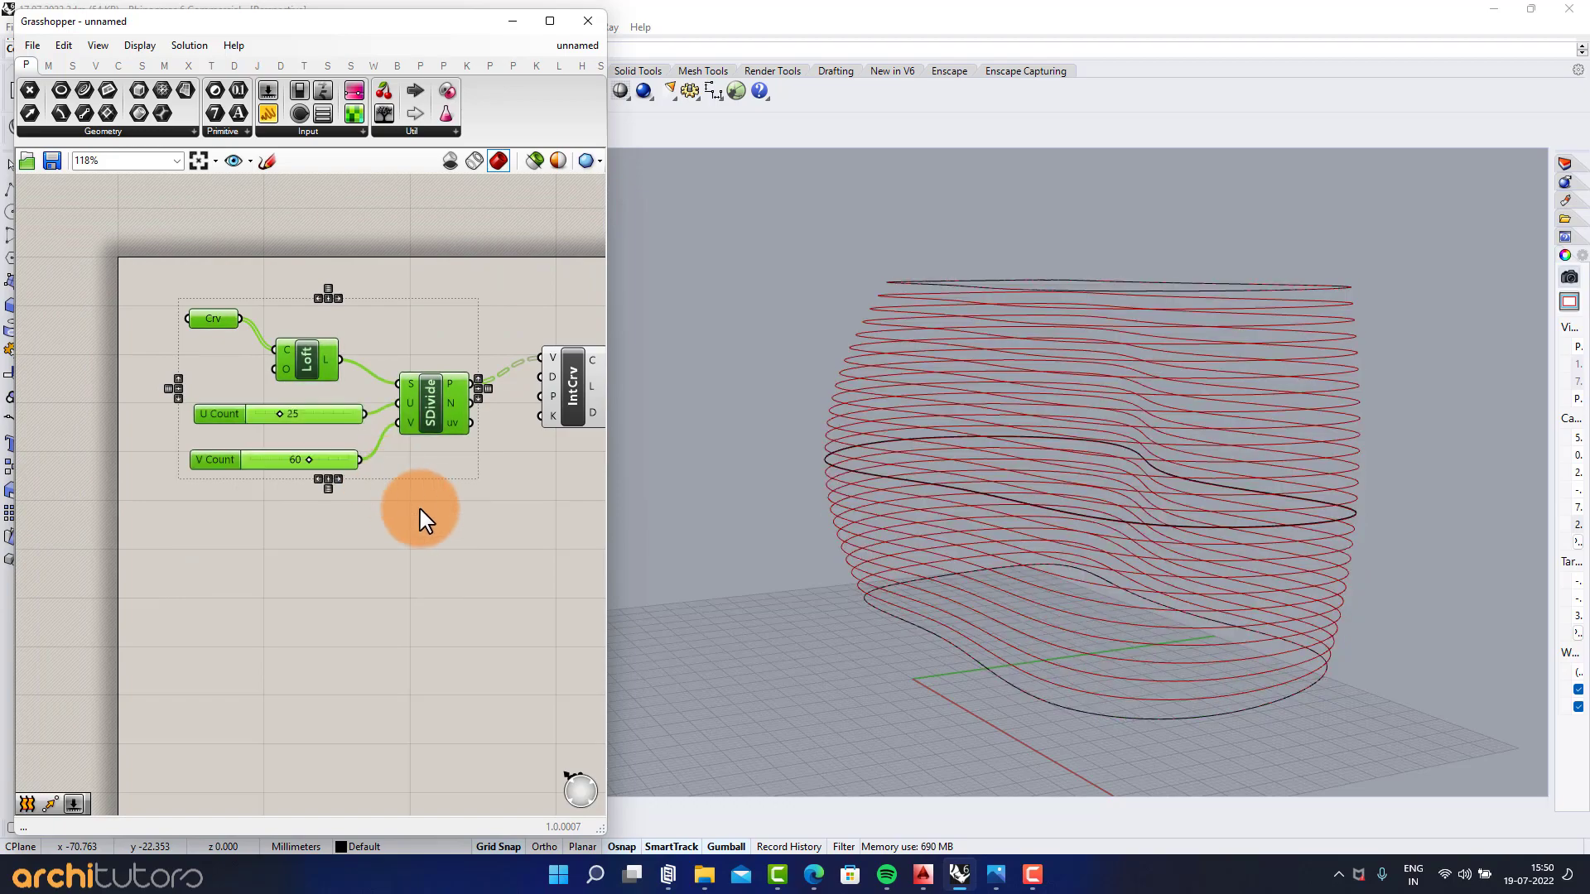
right_drag(952, 476, 1165, 514)
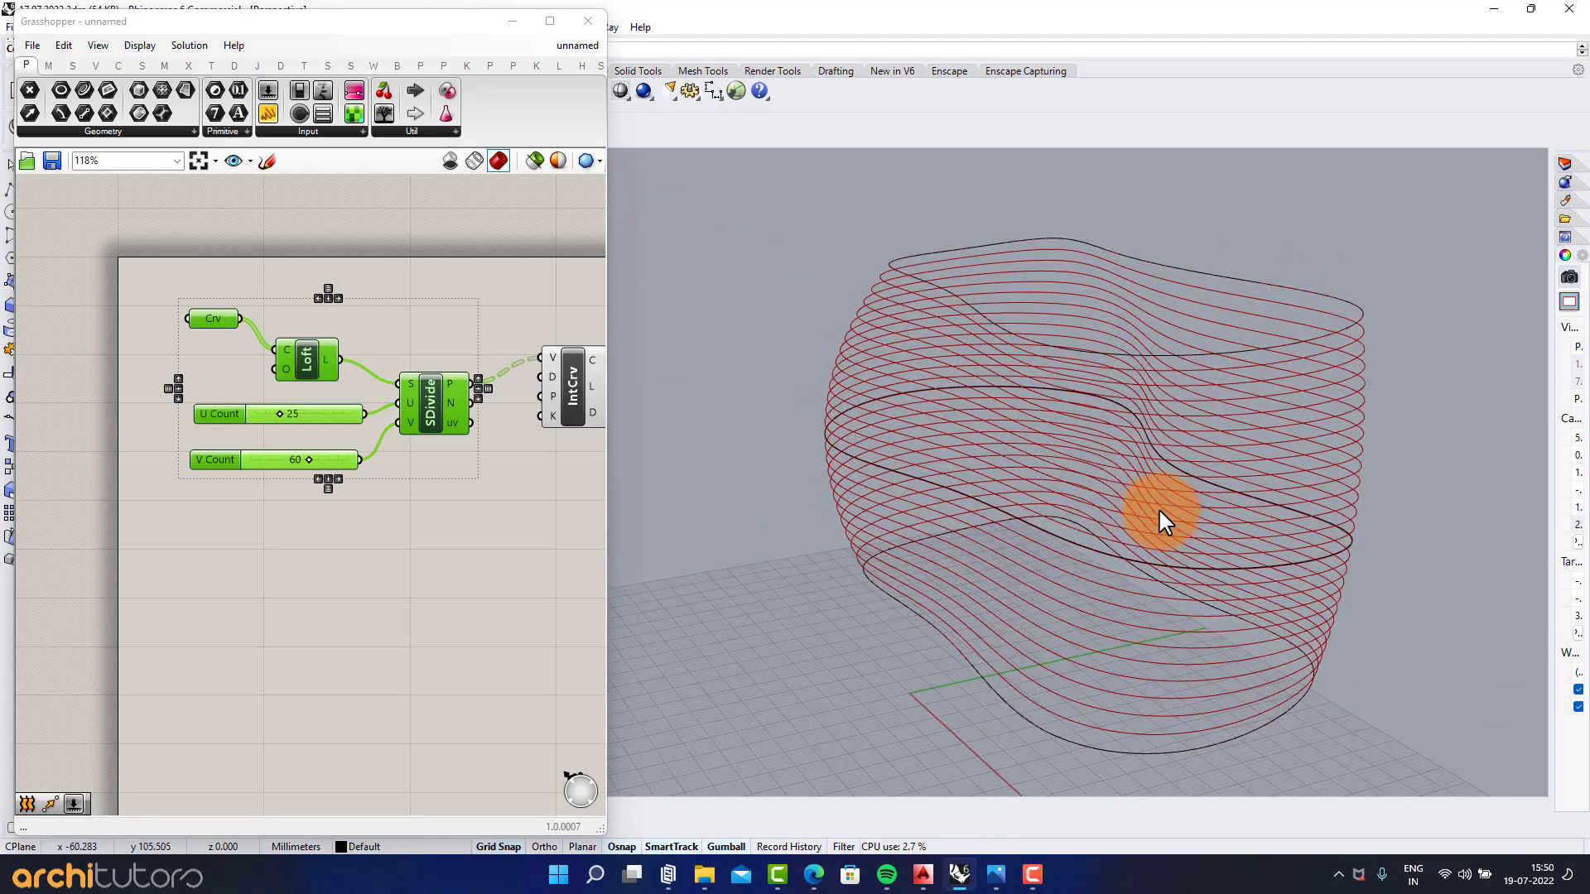
scroll(301, 486, up, 4)
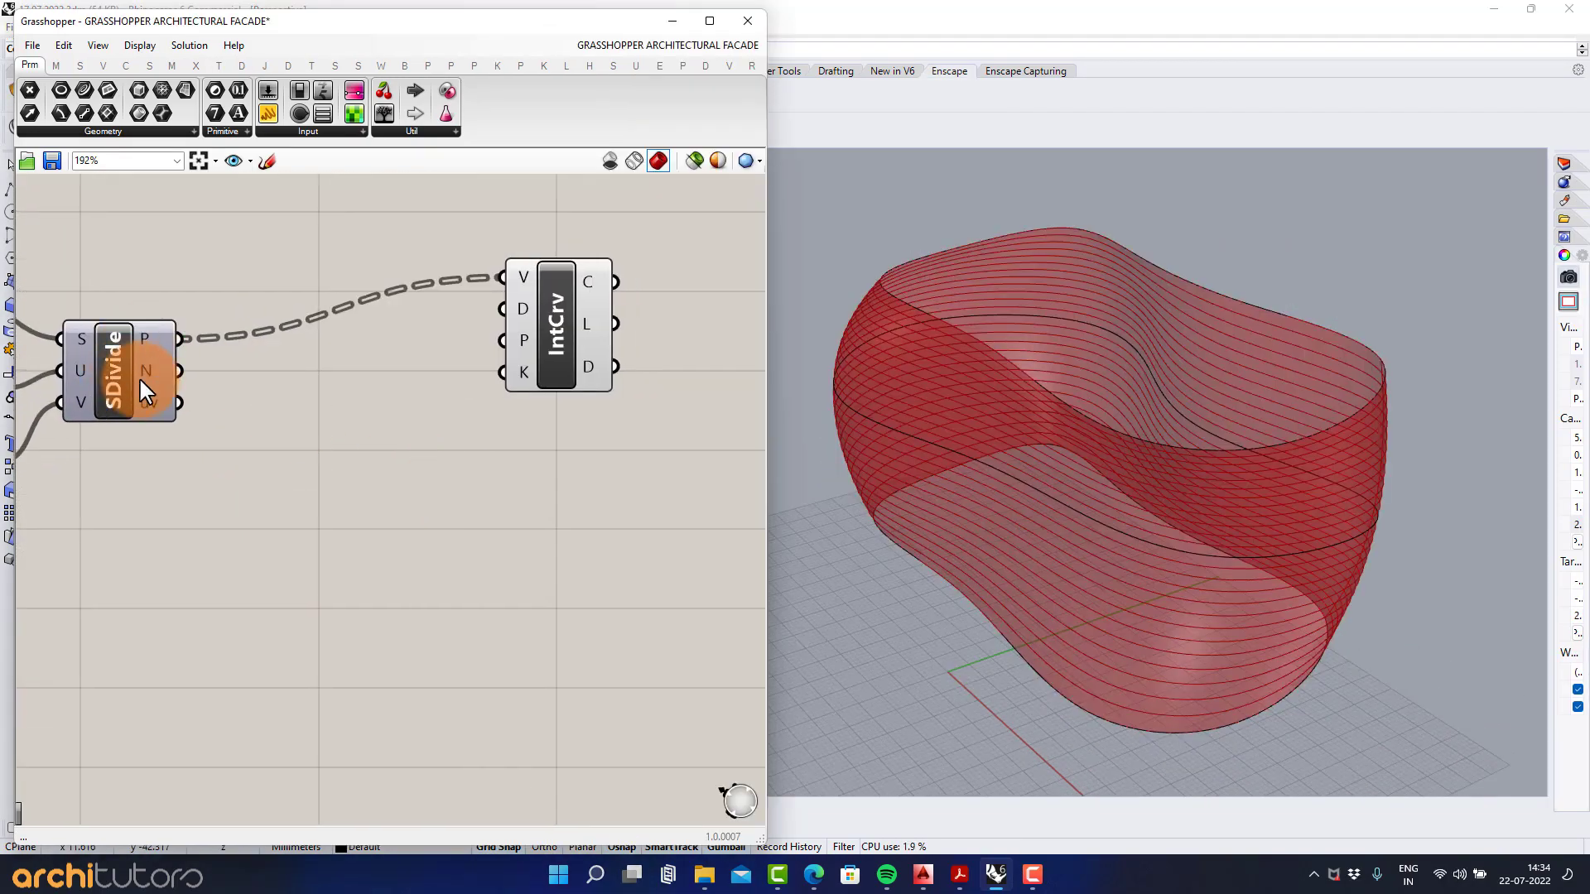
Step: Turn the Divide Surface preview back on and add a Move component with the division points as its geometry input
middle_click(141, 356)
click(174, 344)
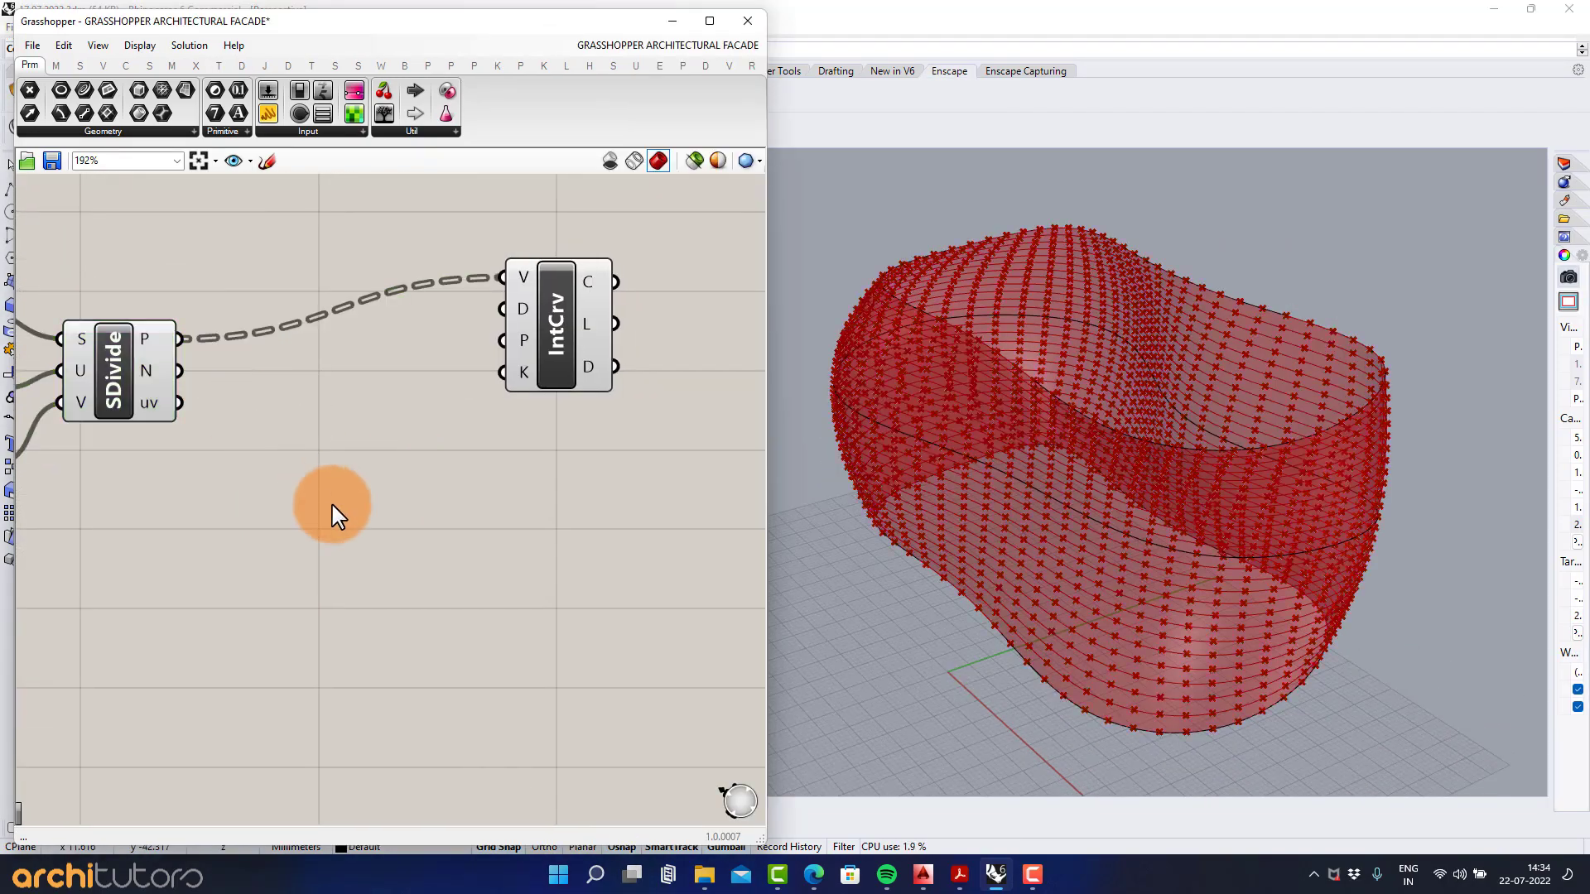
double_click(473, 522)
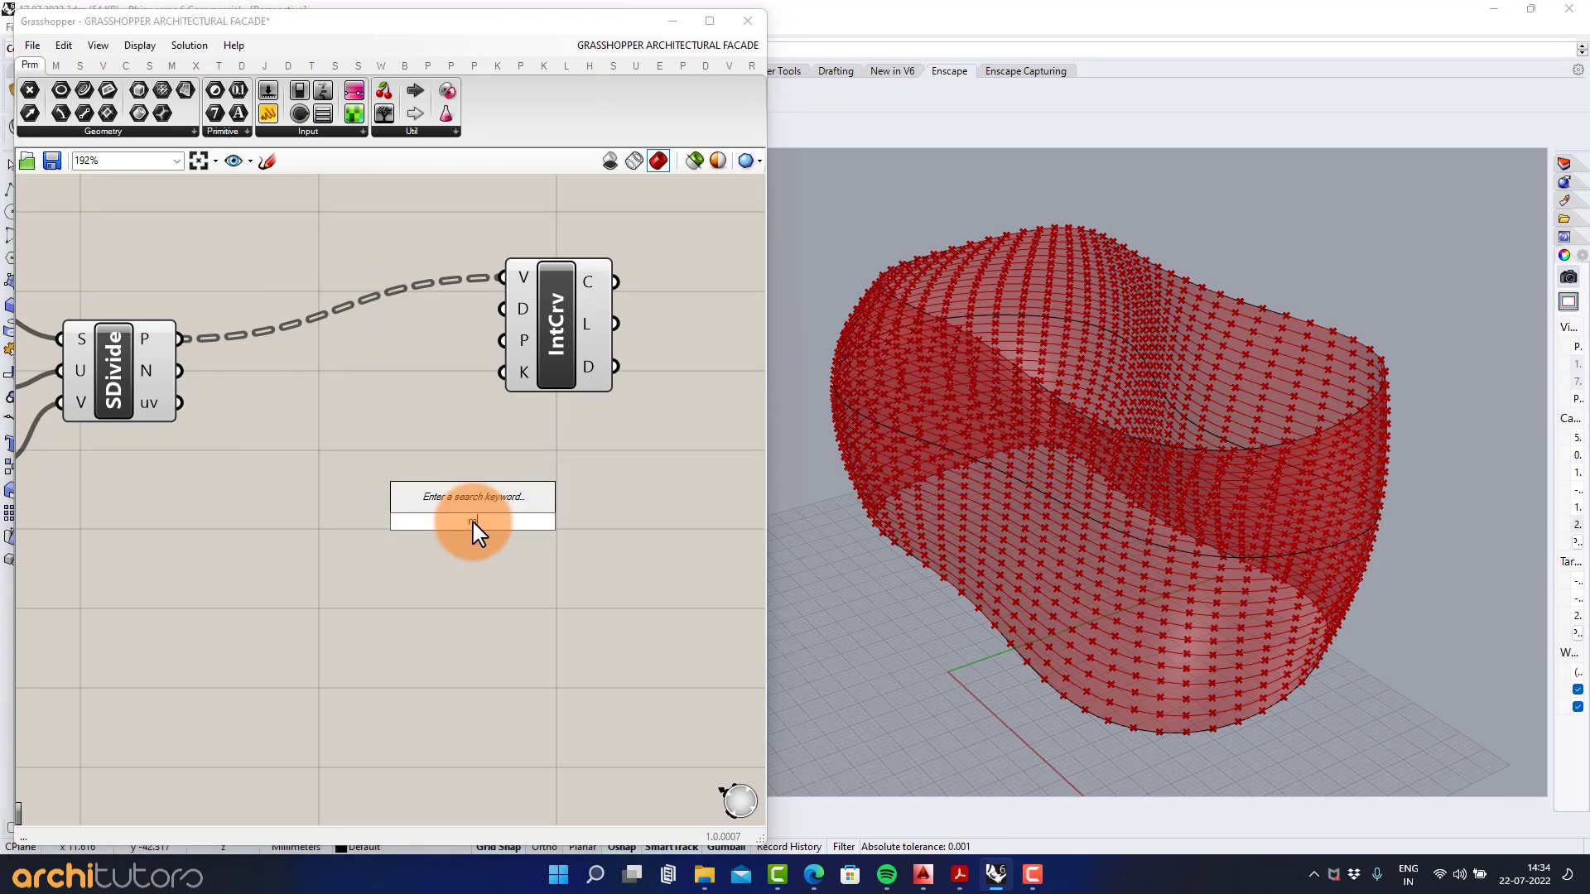
text(mo)
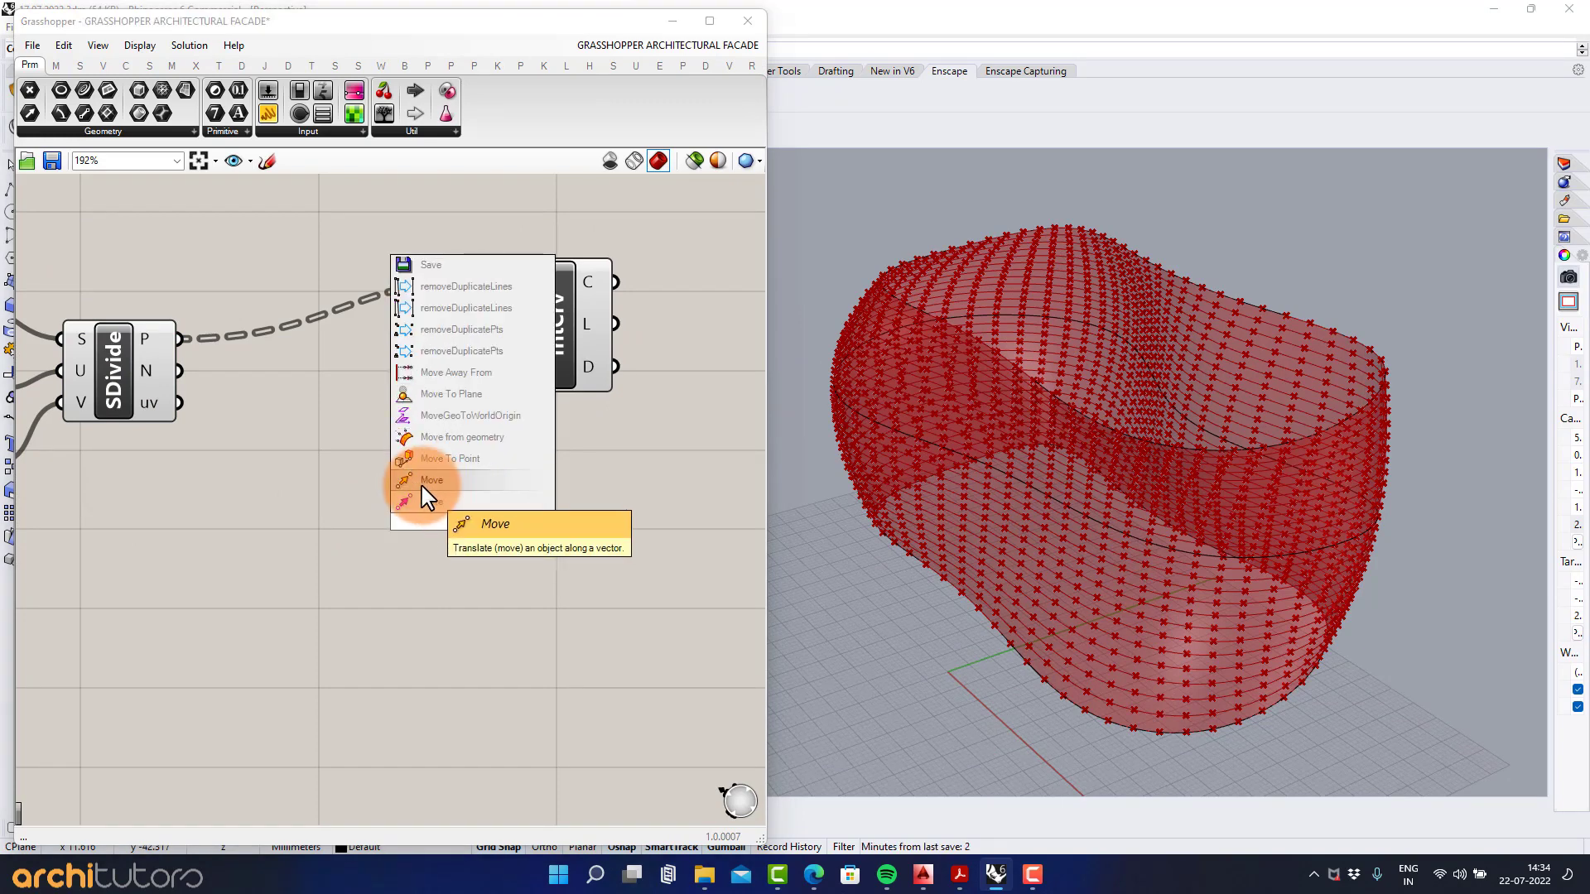
click(428, 500)
drag(373, 499, 466, 580)
click(514, 472)
right_drag(477, 519, 527, 479)
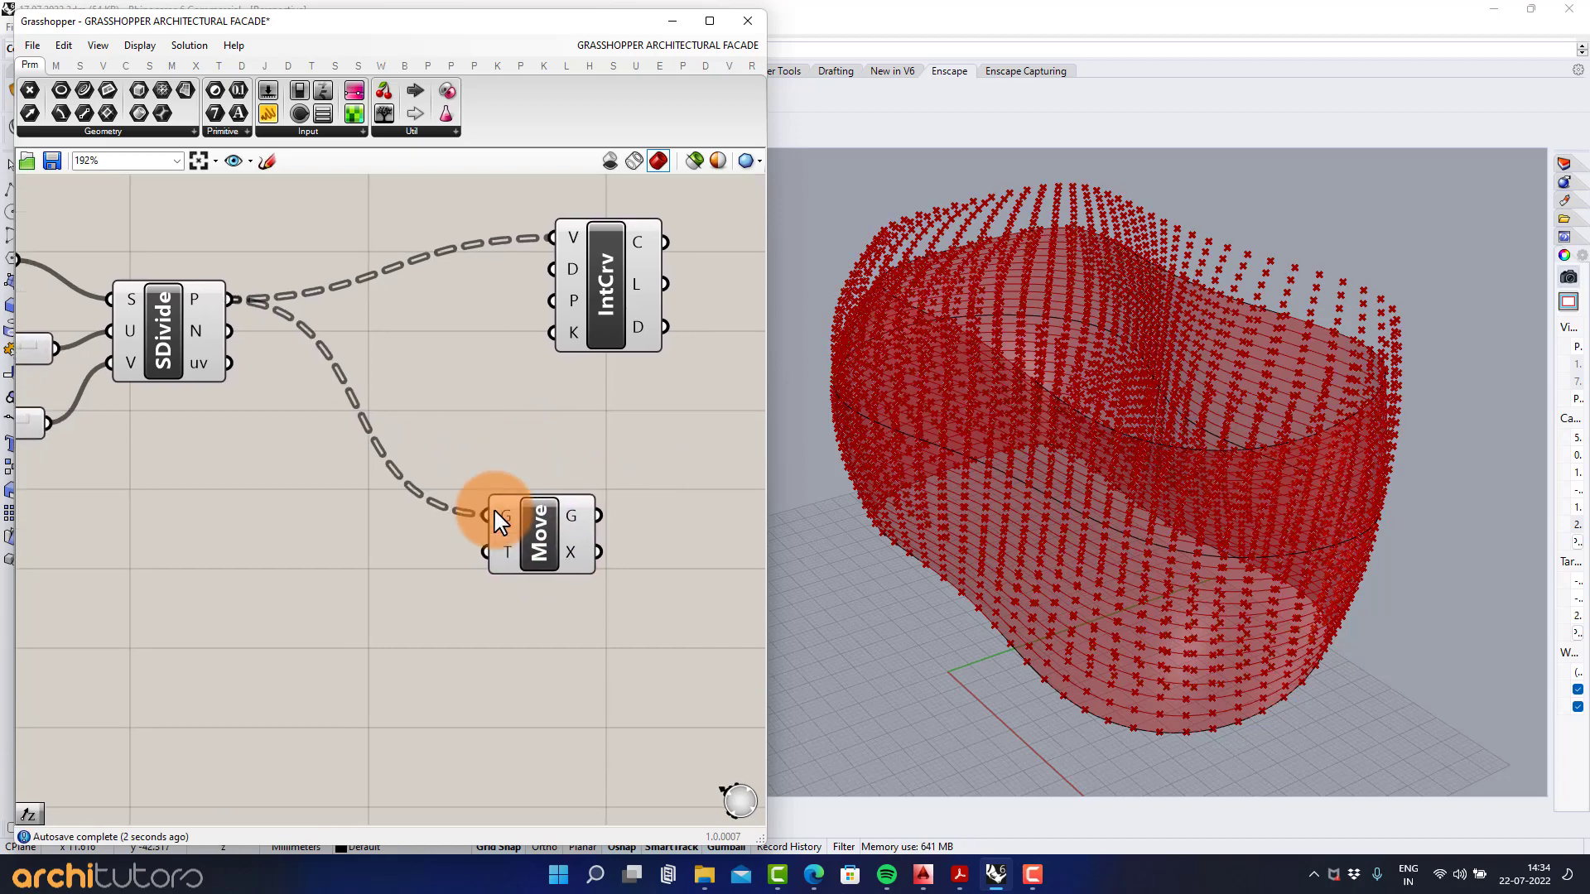
Step: Add a Negative component and feed its result into the Move component's translation input
double_click(355, 605)
text(neg)
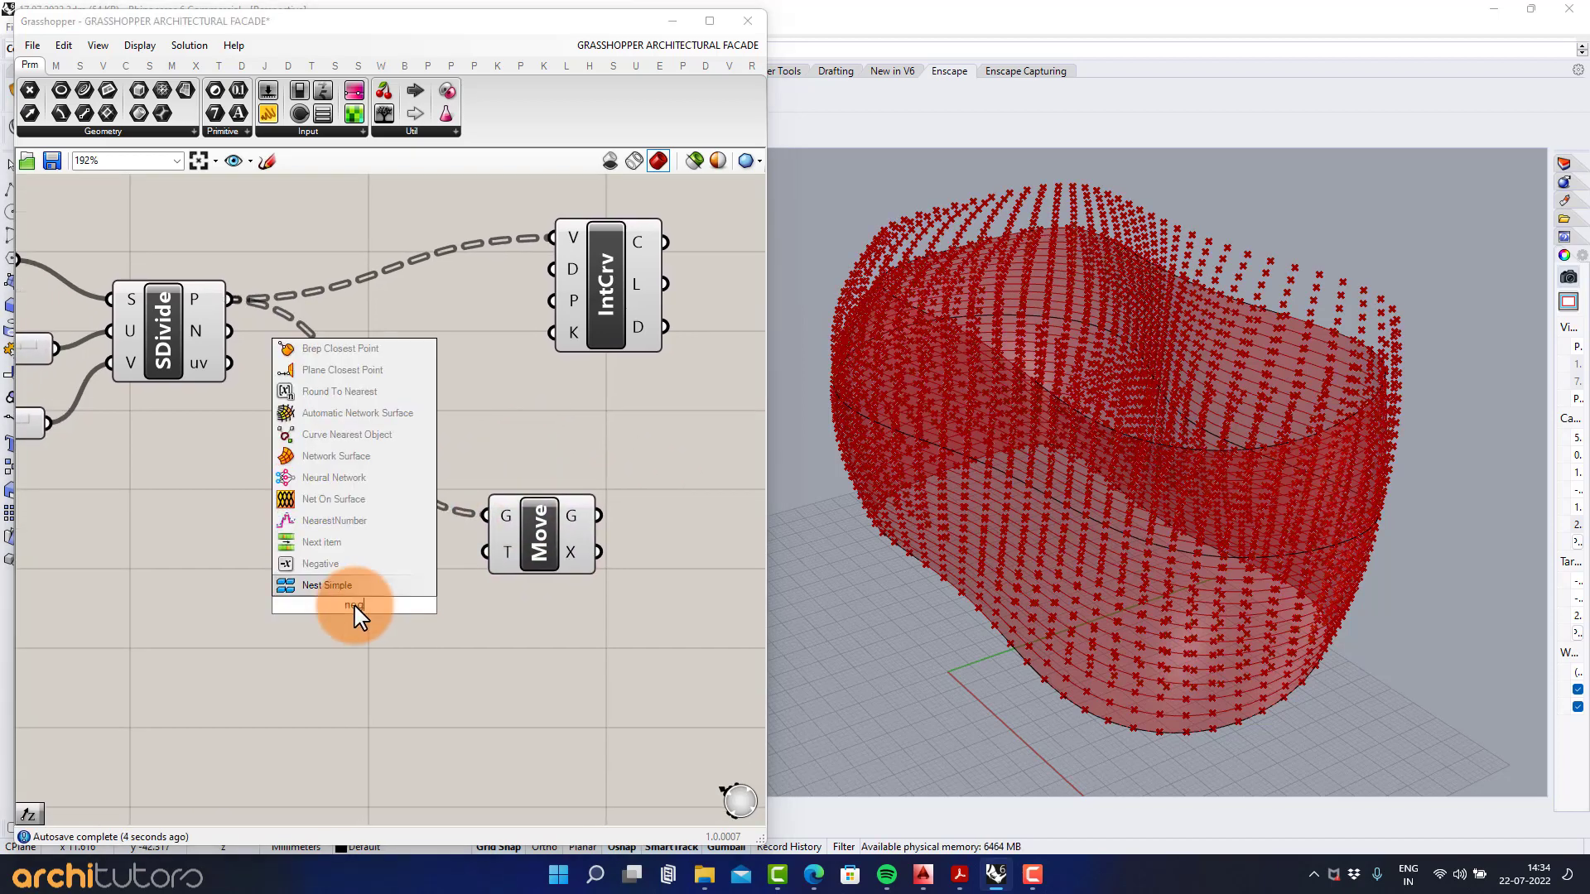
click(379, 587)
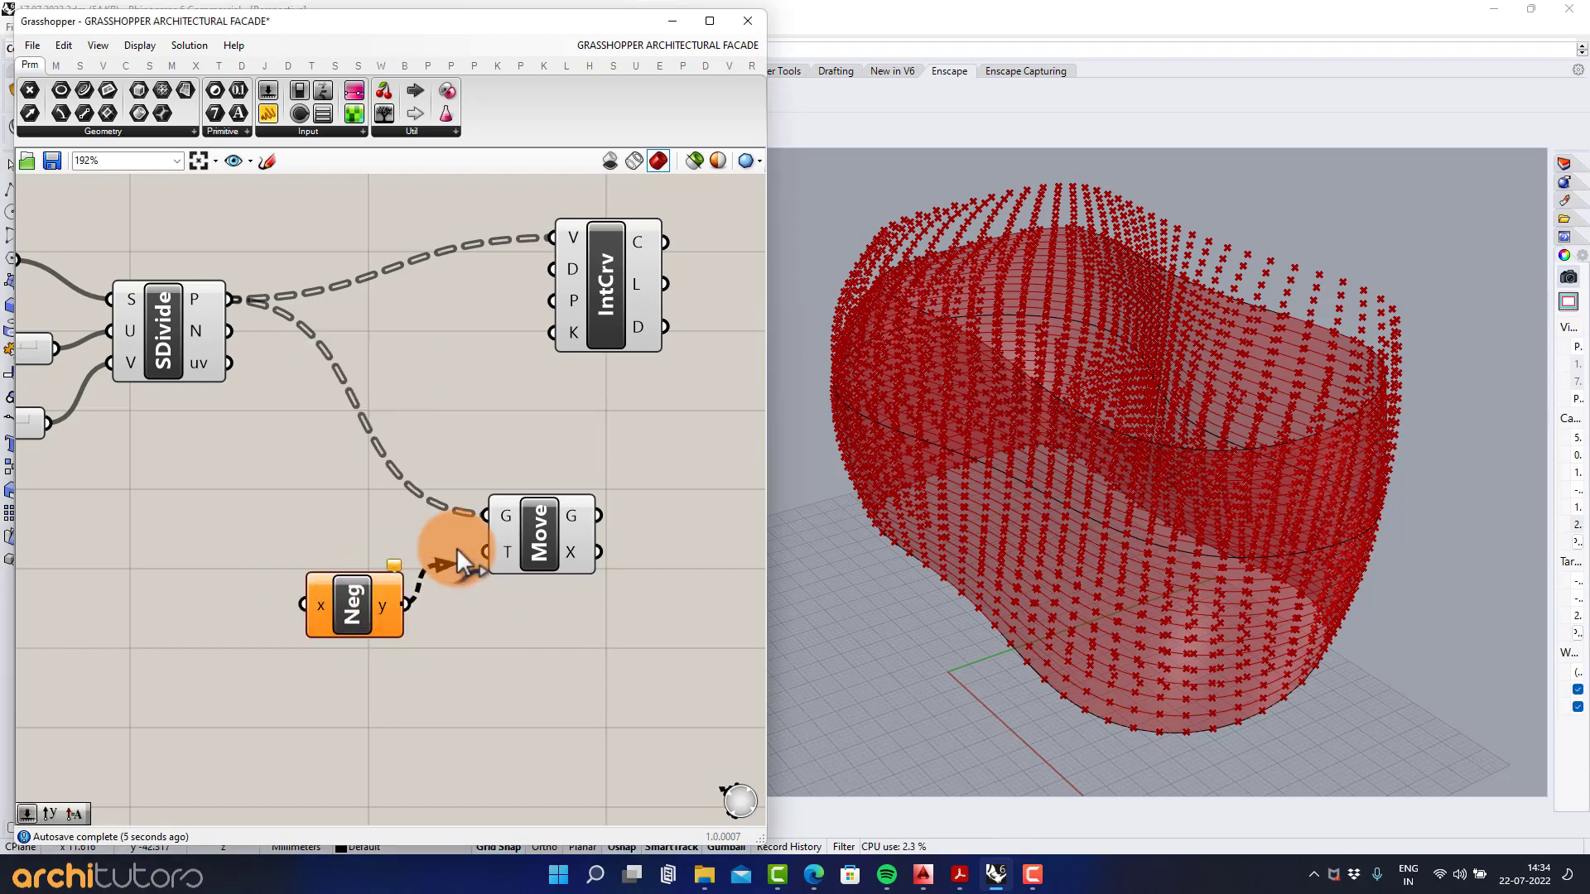
drag(458, 550, 487, 552)
drag(385, 617, 402, 617)
click(400, 684)
right_drag(400, 684, 424, 572)
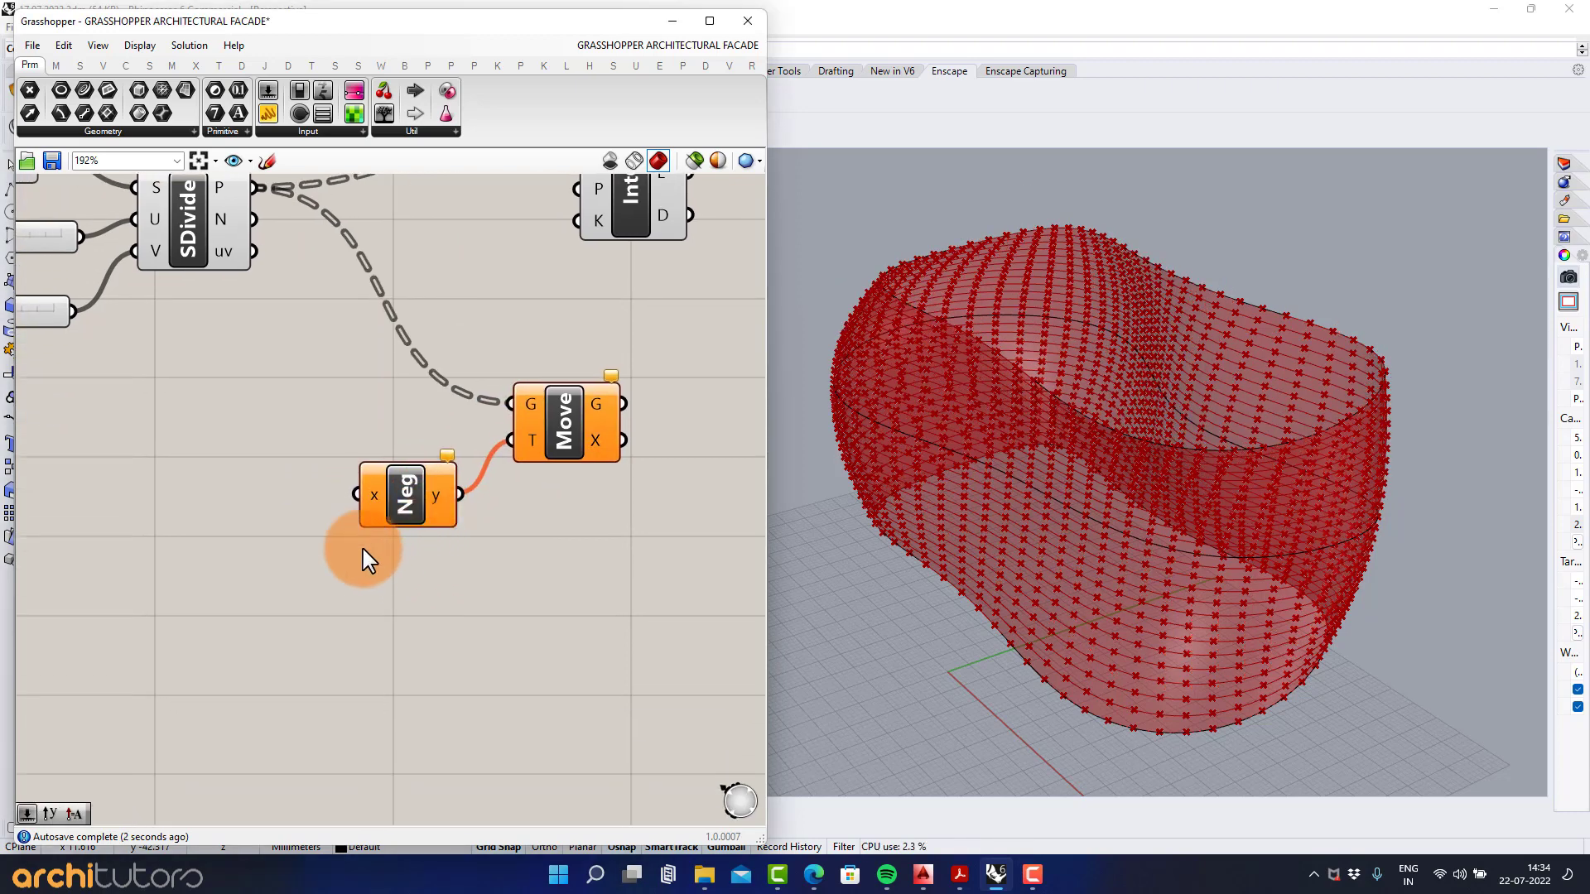
Step: Add an Amplitude component and feed the Divide Surface normals into its vector input
double_click(199, 522)
text(amp)
click(205, 496)
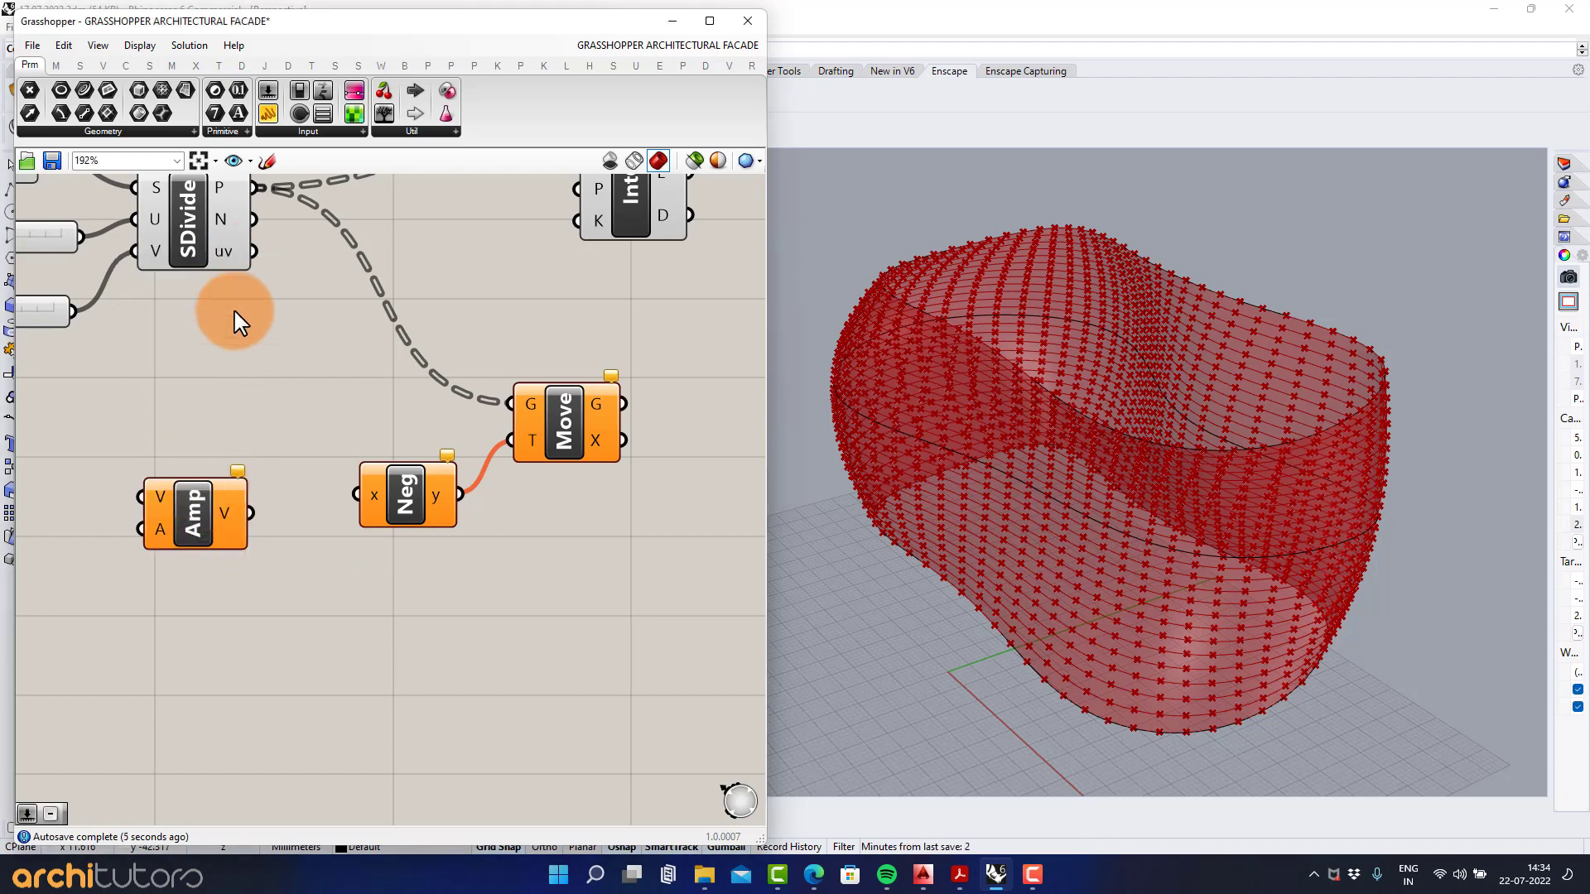
right_drag(238, 320, 240, 387)
drag(256, 286, 146, 564)
scroll(380, 496, down, 1)
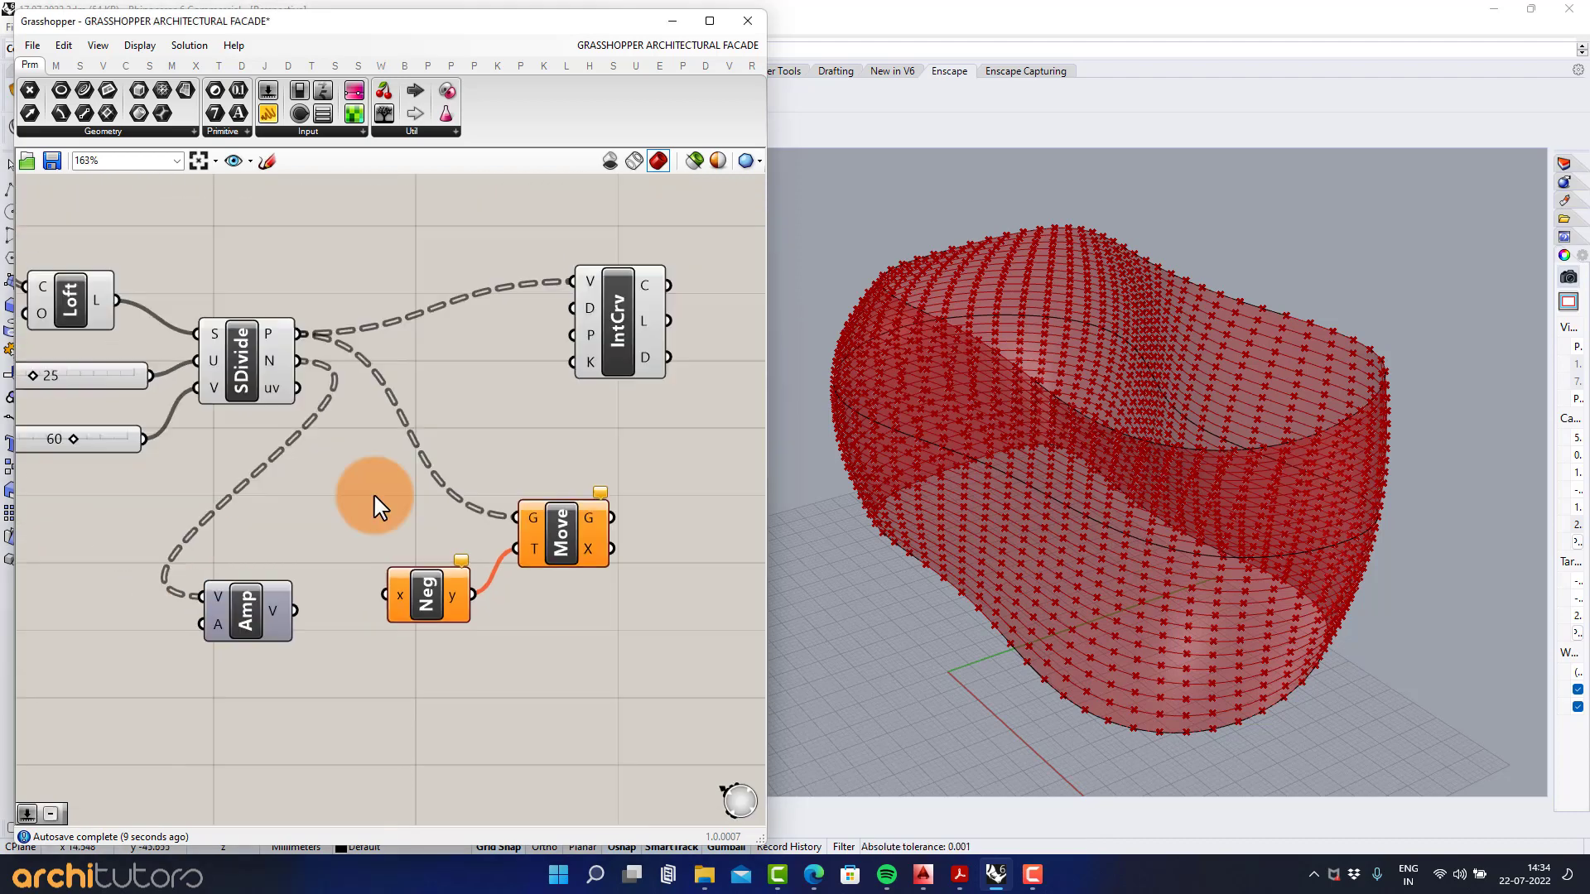
Step: Feed the Amplitude vector output into the Negative component and place Amplitude just before it
drag(295, 610, 383, 597)
drag(260, 612, 292, 638)
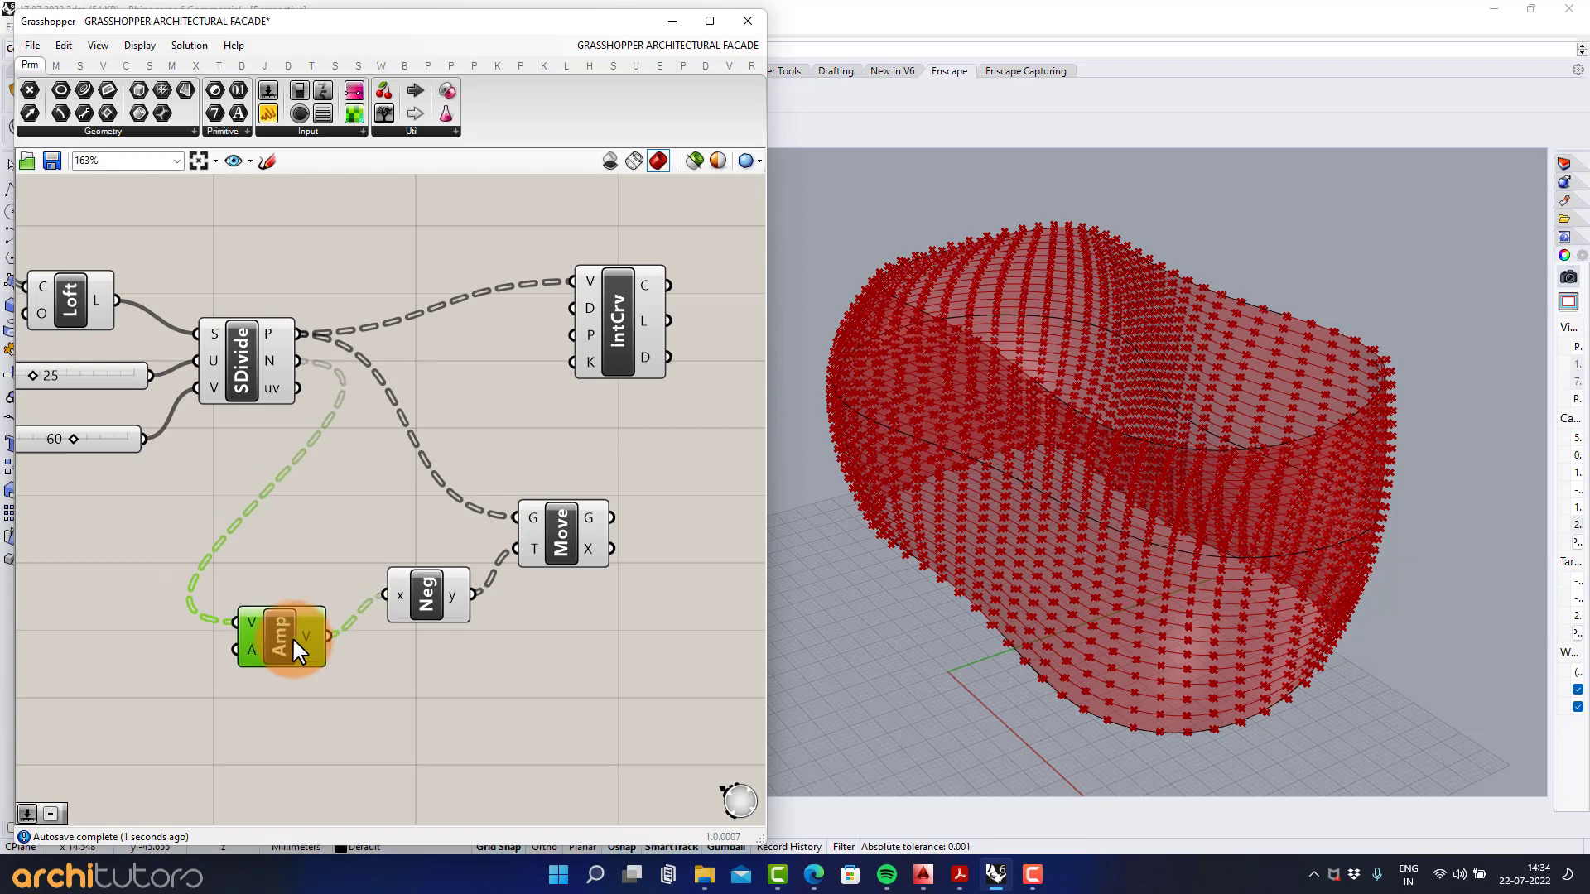
right_drag(391, 631, 471, 573)
click(416, 589)
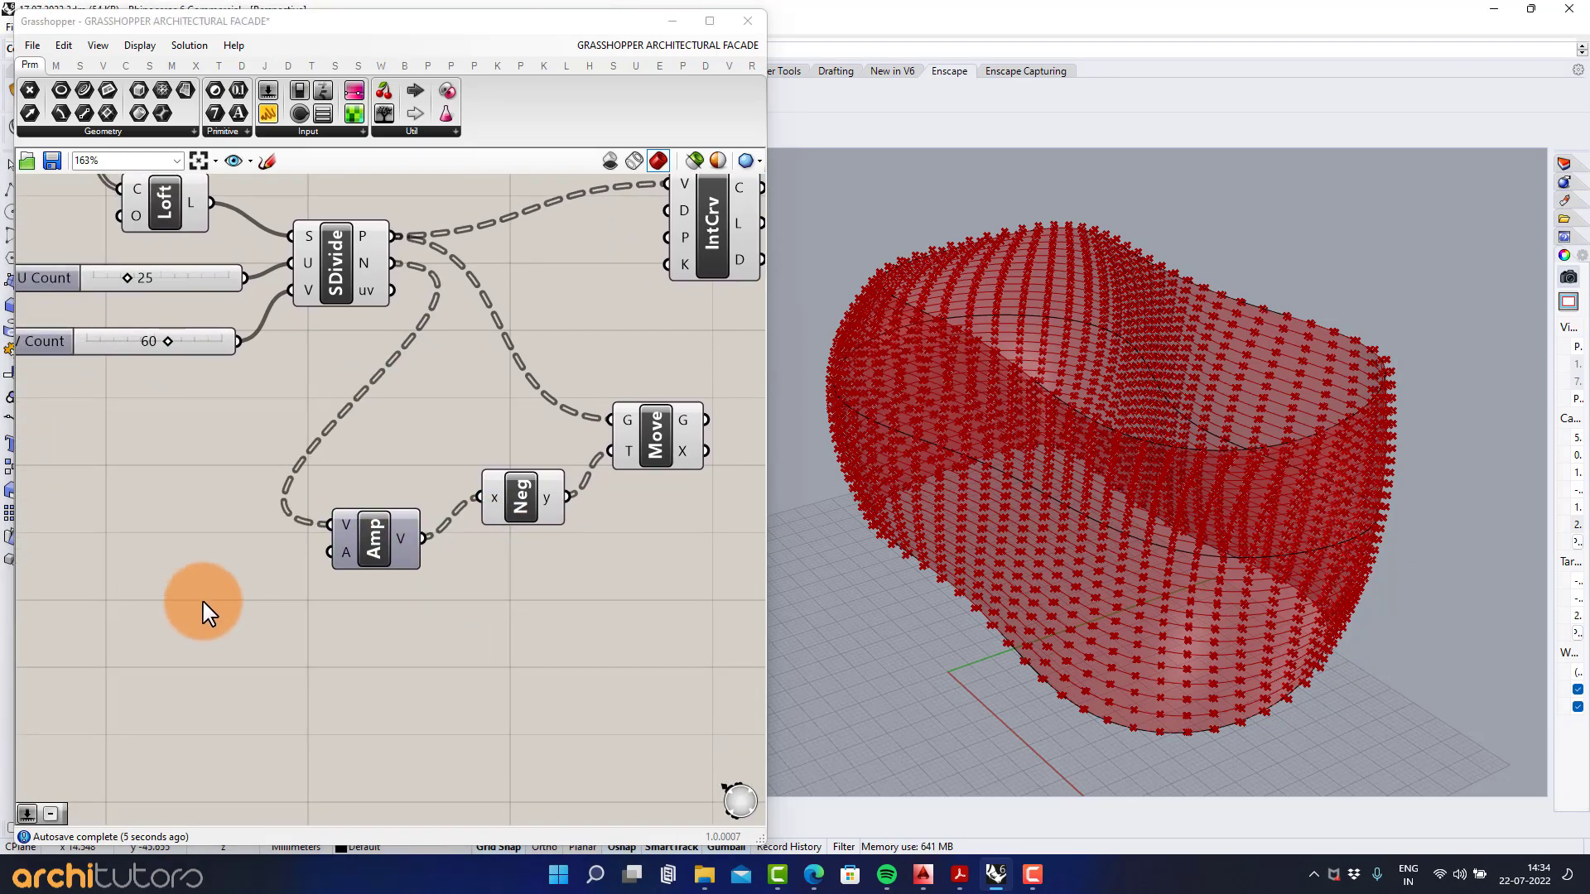
Step: Create a number slider of 25 and feed it into the Amplitude component's amplitude input
double_click(190, 617)
text(25)
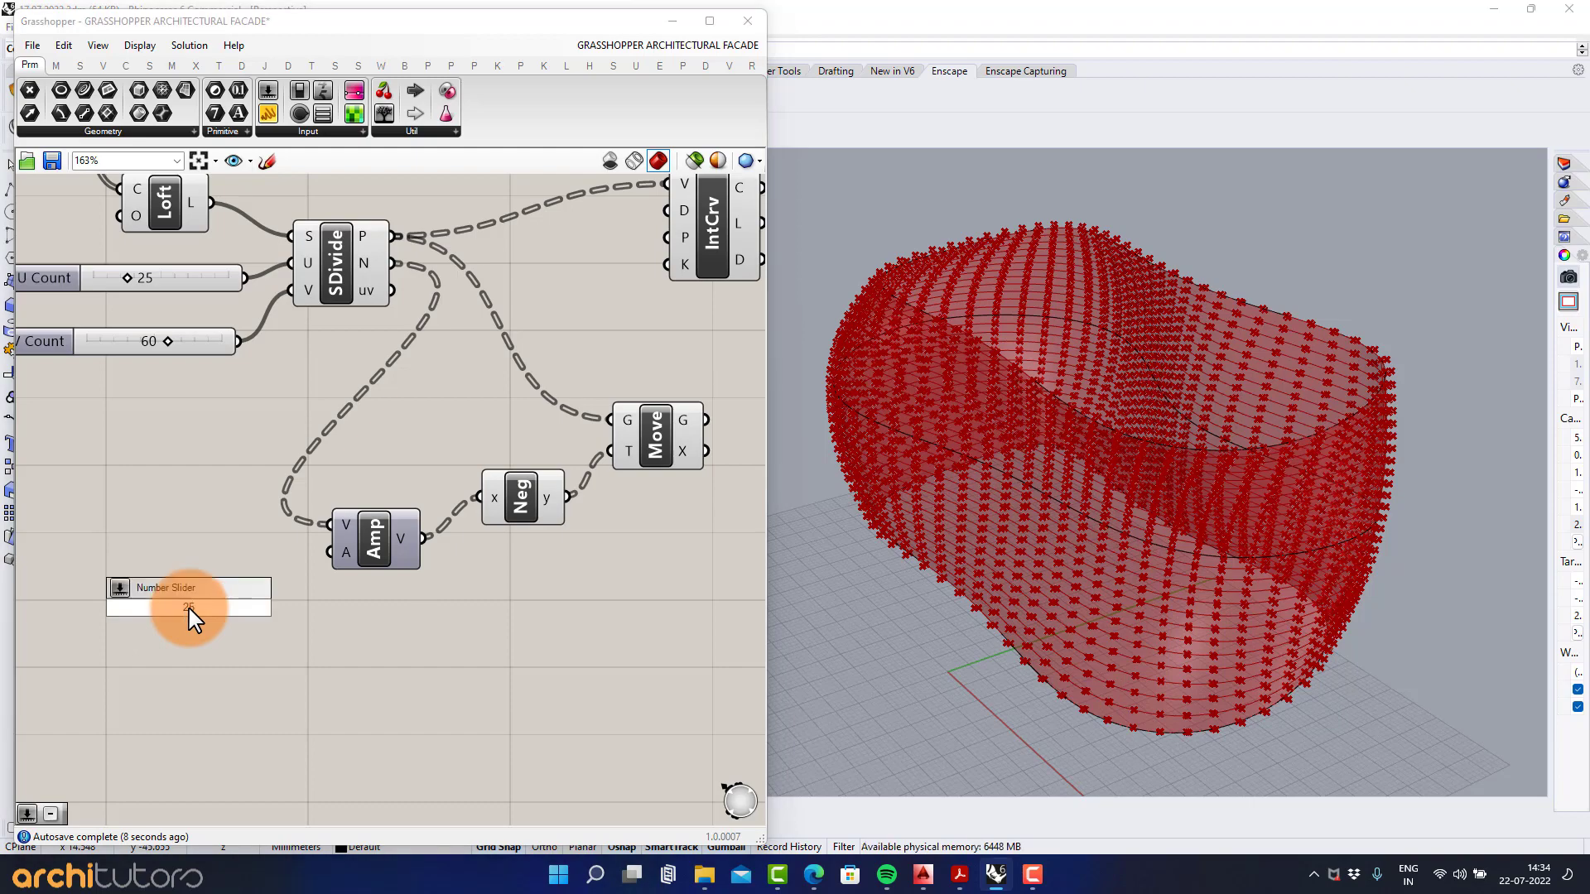
key(Return)
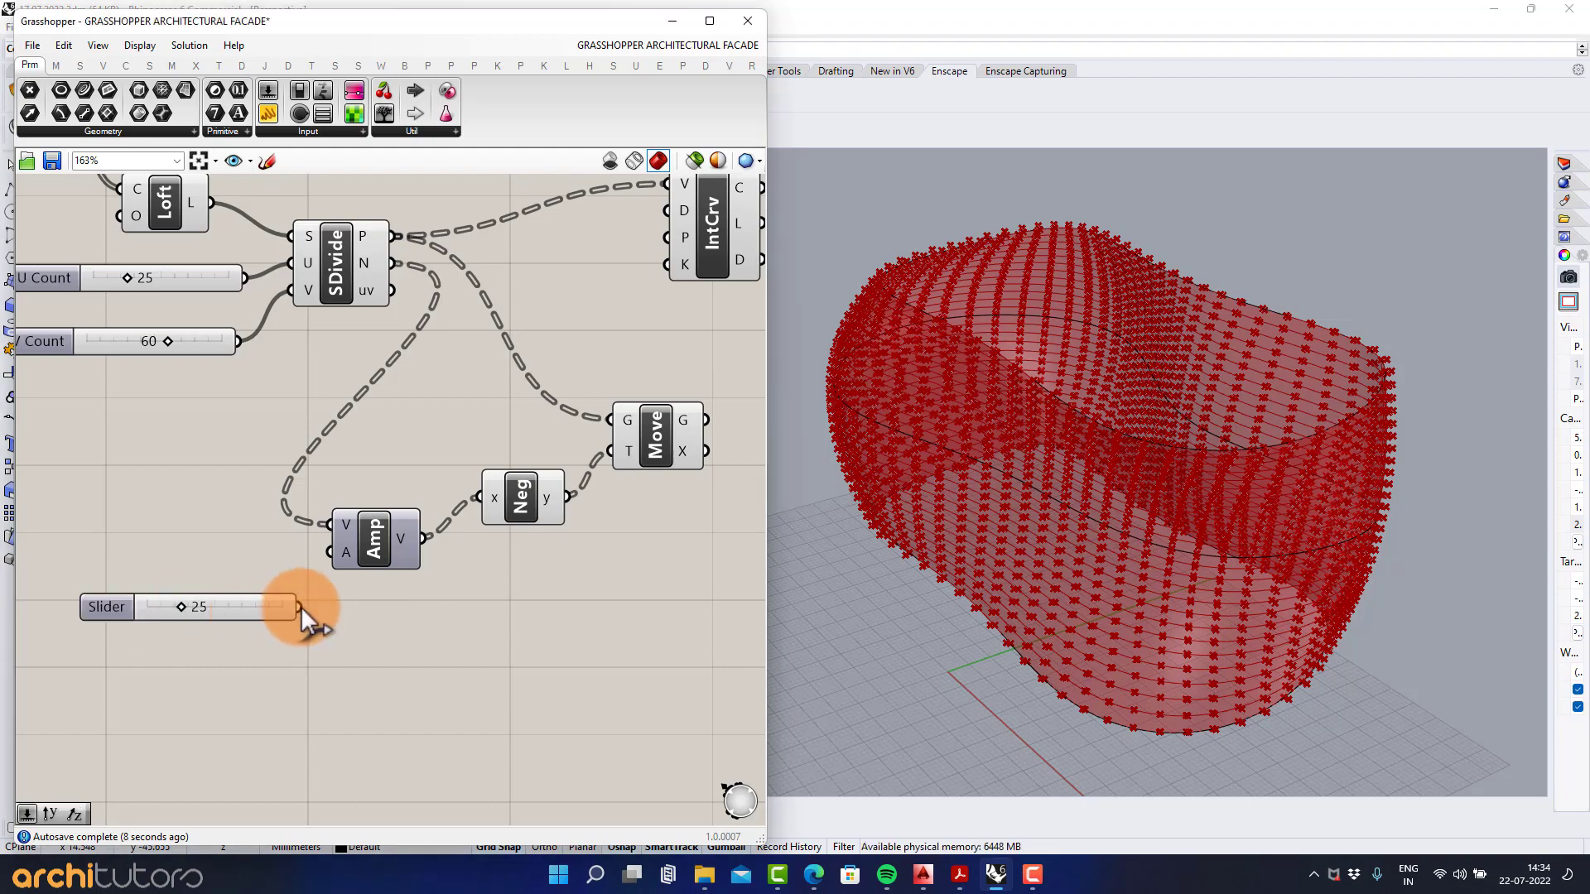
drag(331, 607, 394, 549)
Step: Test the Amplitude slider at 54 and 10 to vary the offset of the moved points, and settle on 21
scroll(1002, 550, down, 2)
shift+right_drag(1002, 549, 1084, 571)
scroll(964, 583, down, 2)
shift+right_drag(964, 583, 961, 569)
drag(214, 607, 266, 614)
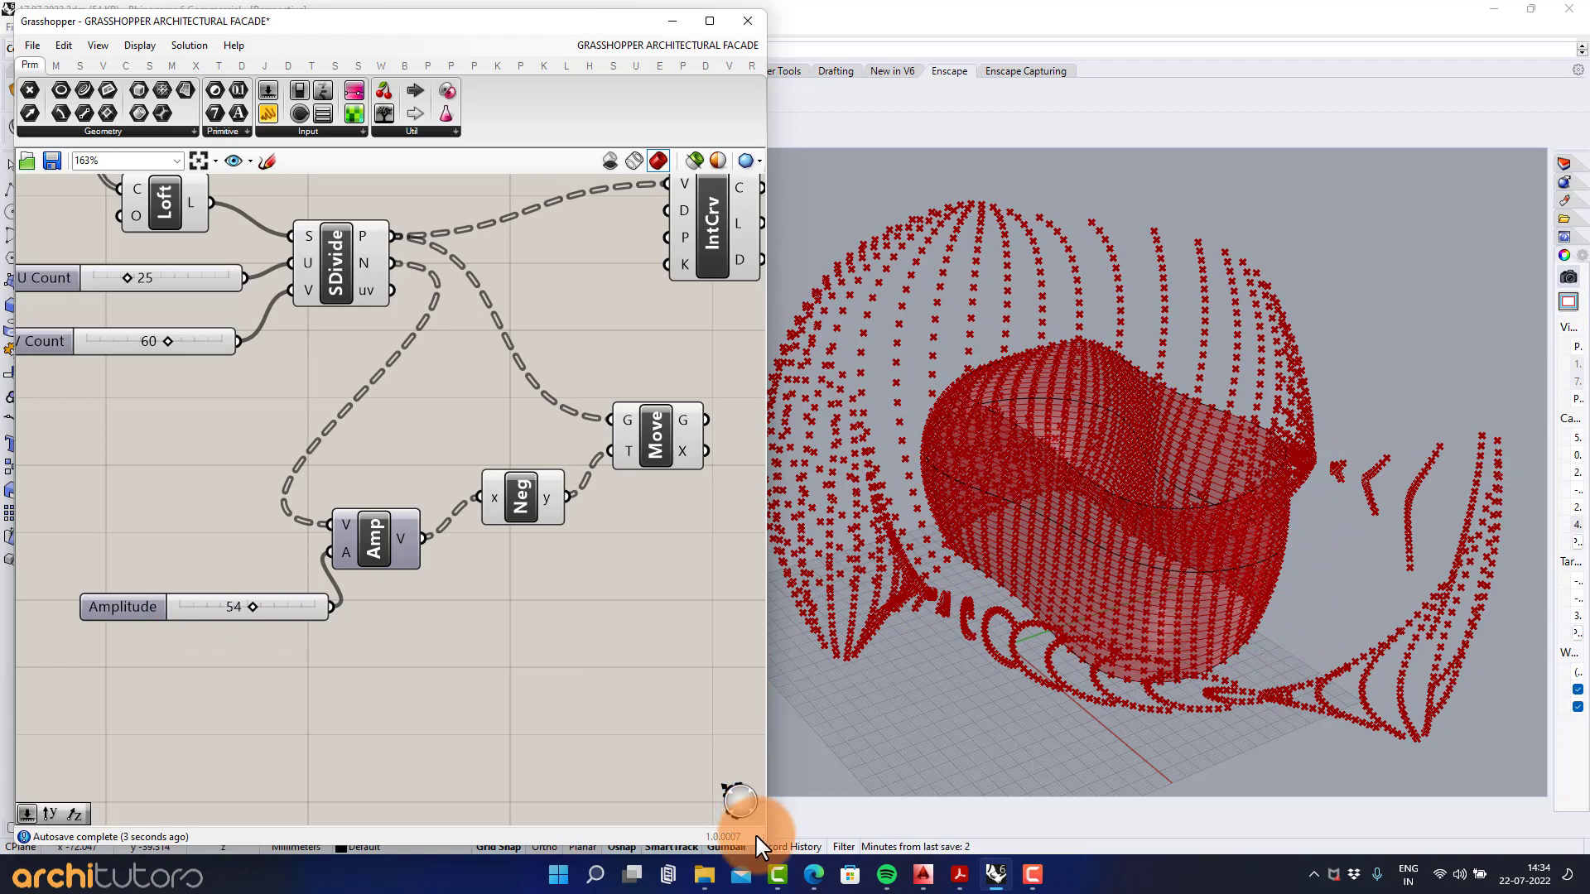
drag(757, 838, 632, 835)
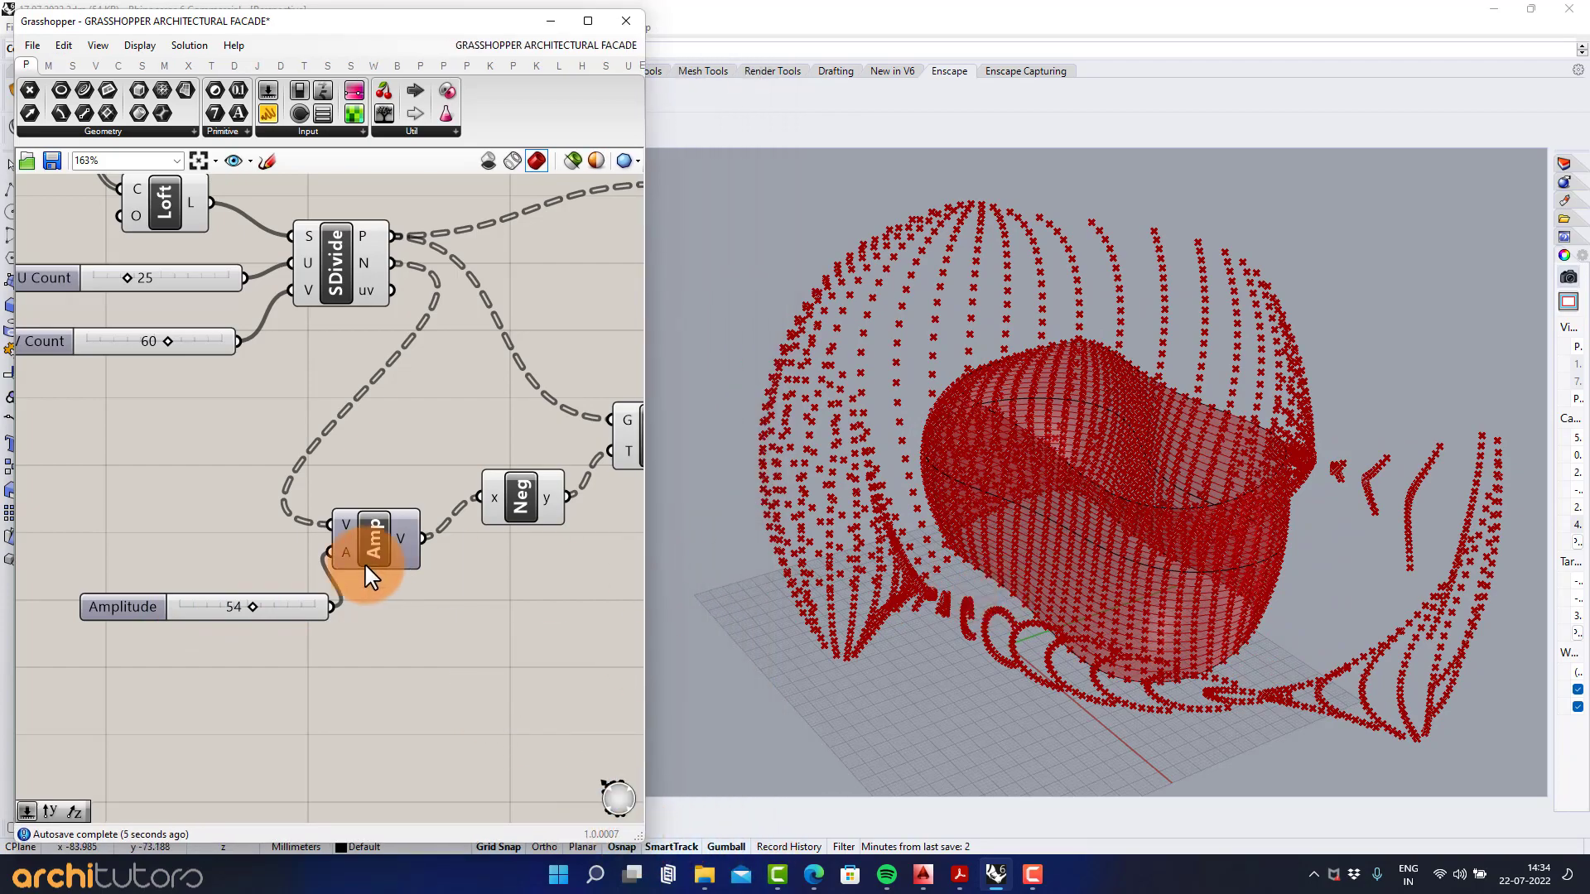
drag(246, 609, 187, 603)
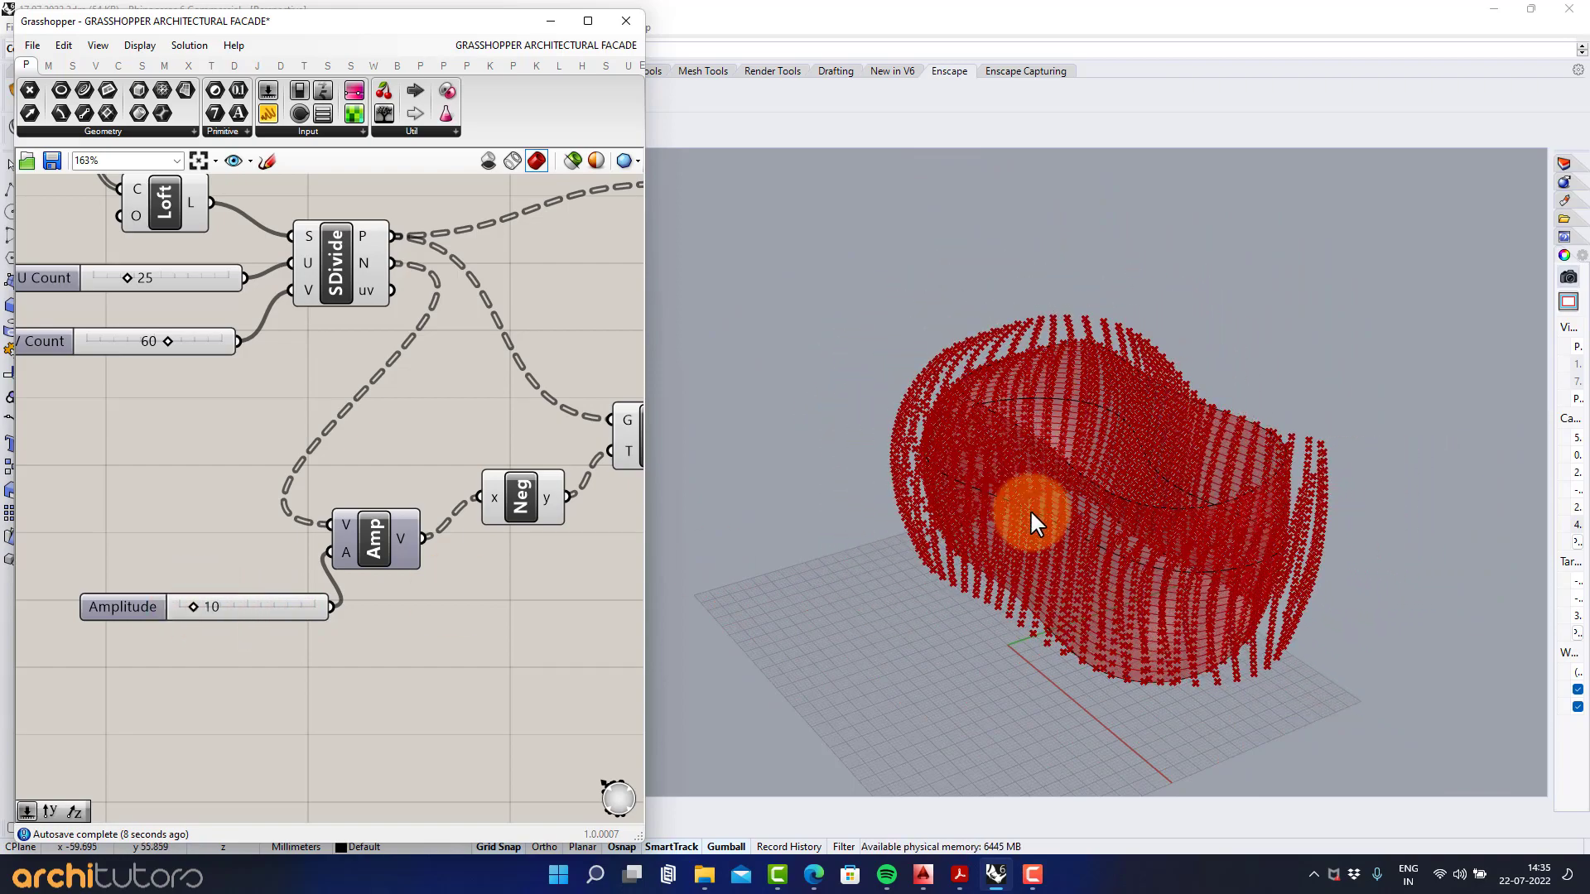
shift+right_drag(1031, 509, 1019, 472)
scroll(1016, 491, down, 2)
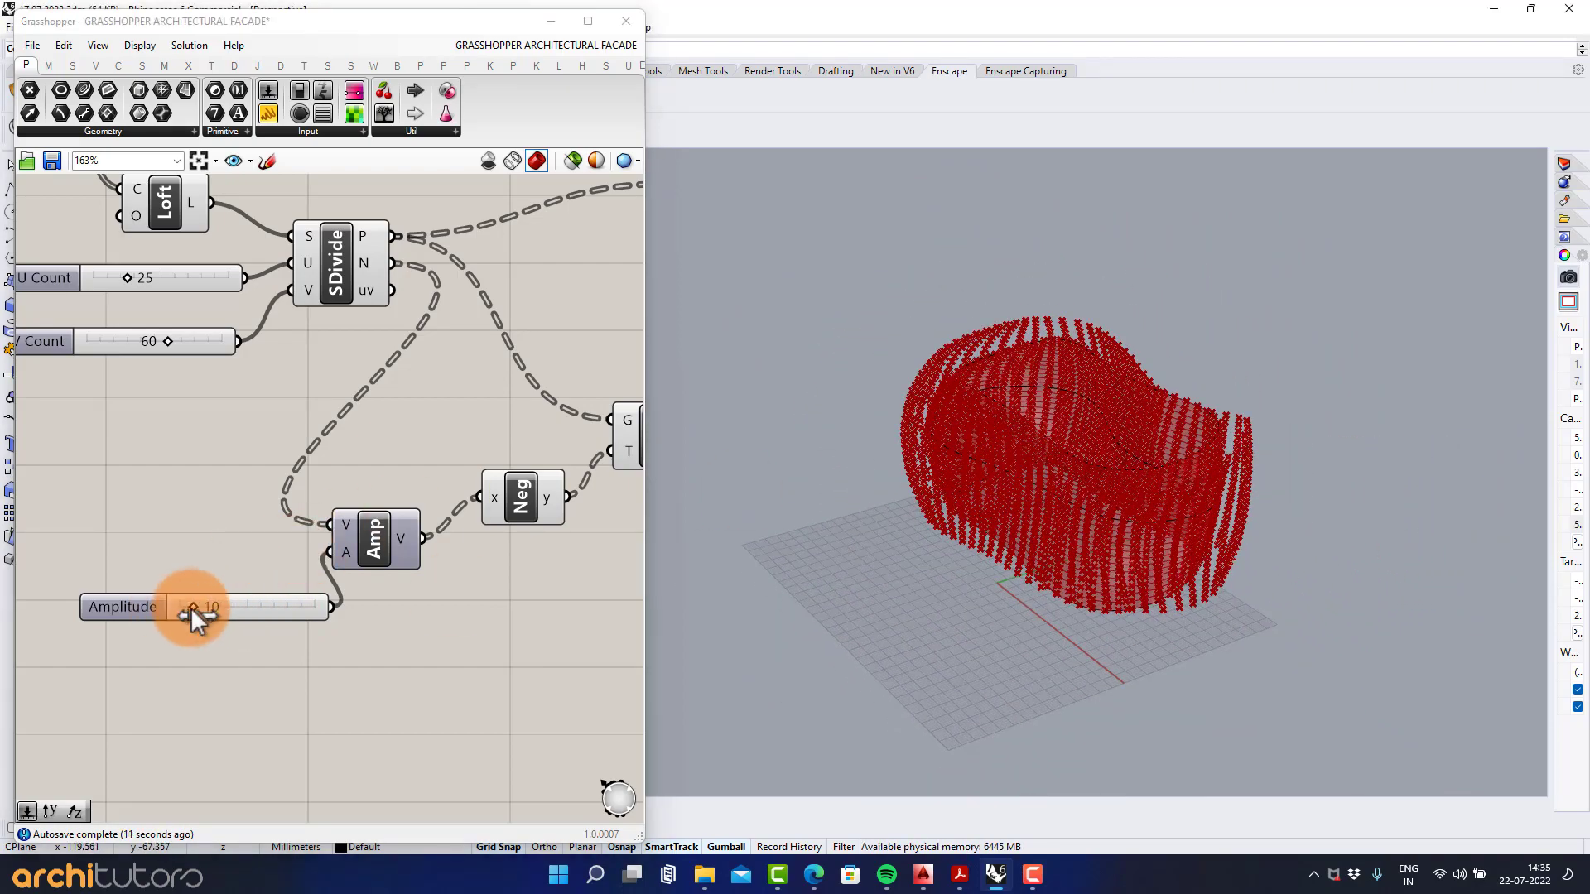
mouse_move(191, 613)
mouse_down()
mouse_move(323, 615)
mouse_move(205, 612)
mouse_up()
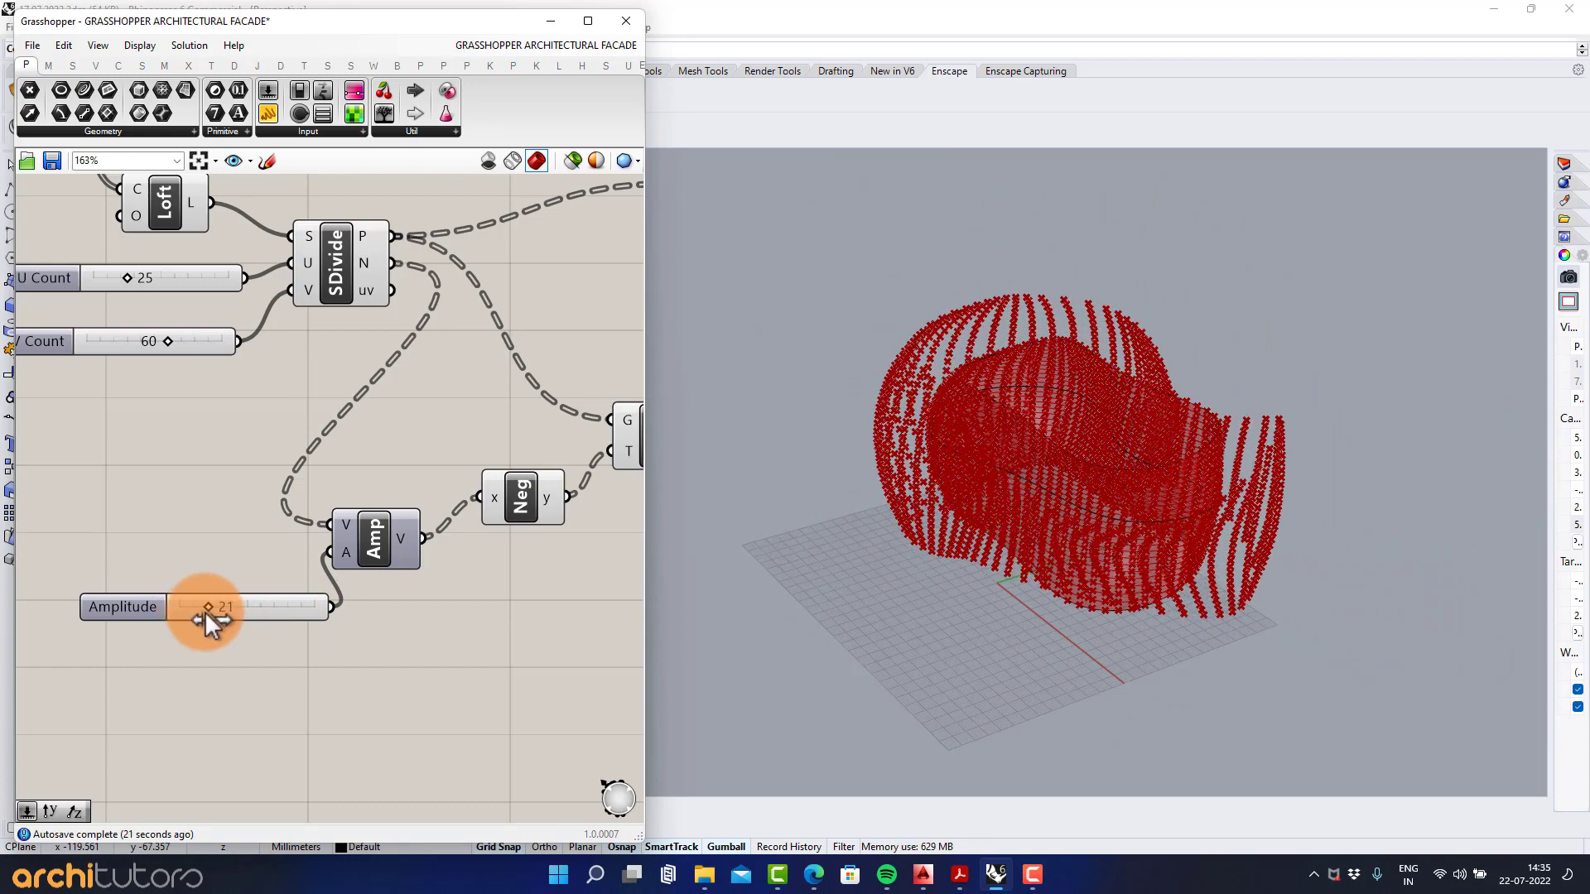
Step: Add a Scale component after the Move component
right_drag(359, 511, 253, 526)
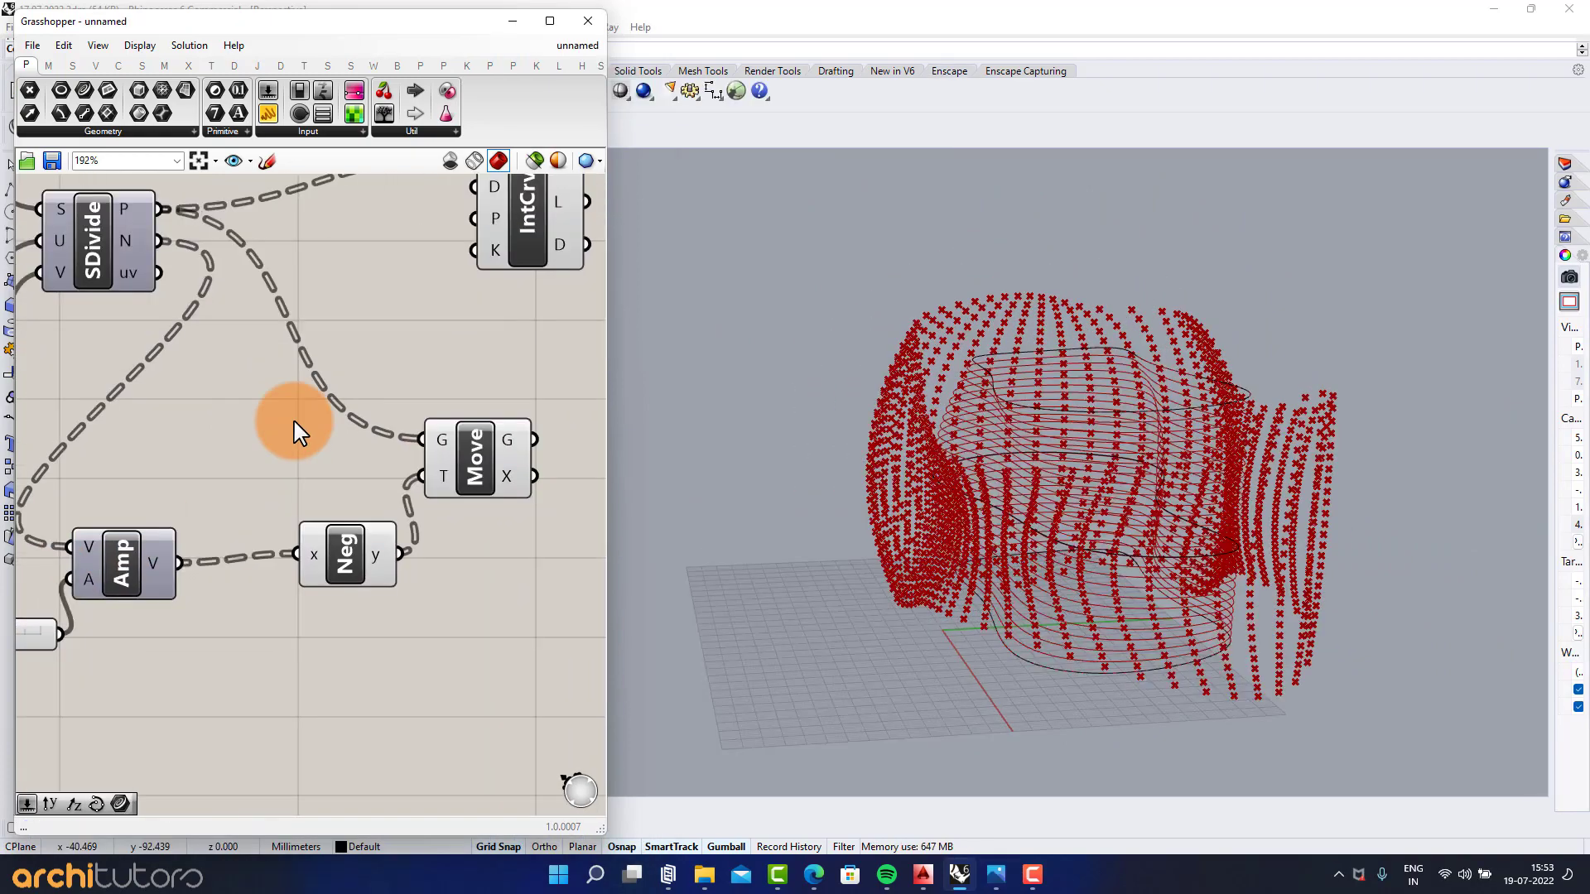
scroll(241, 419, up, 3)
double_click(478, 388)
text(scale)
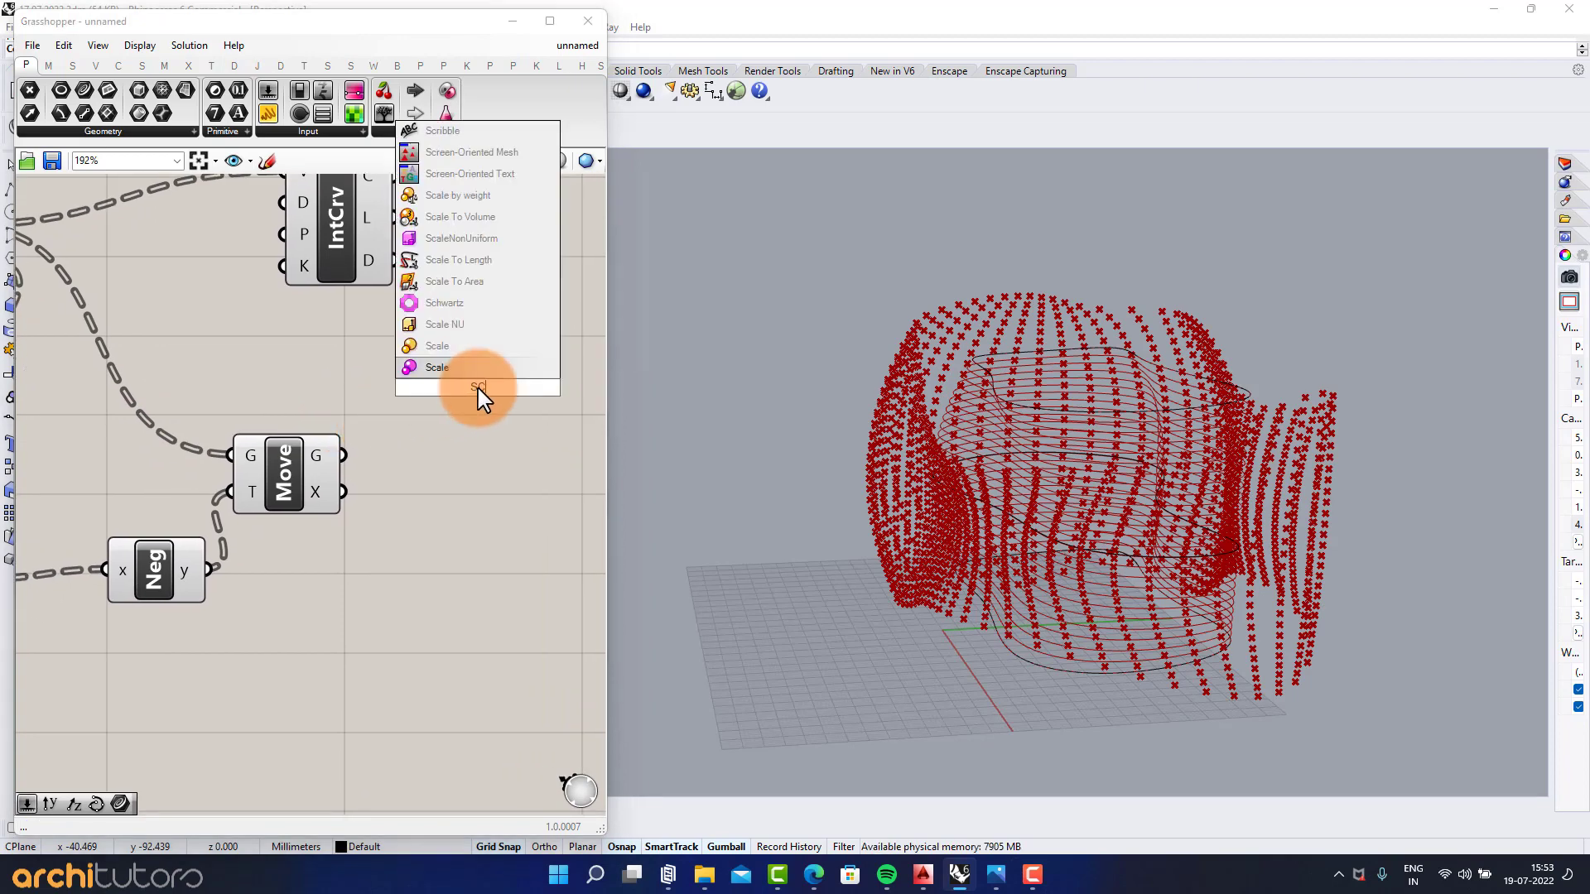
click(477, 353)
Step: Feed the Divide Surface points into the Scale geometry input and the moved points into its center input
right_drag(391, 388, 507, 434)
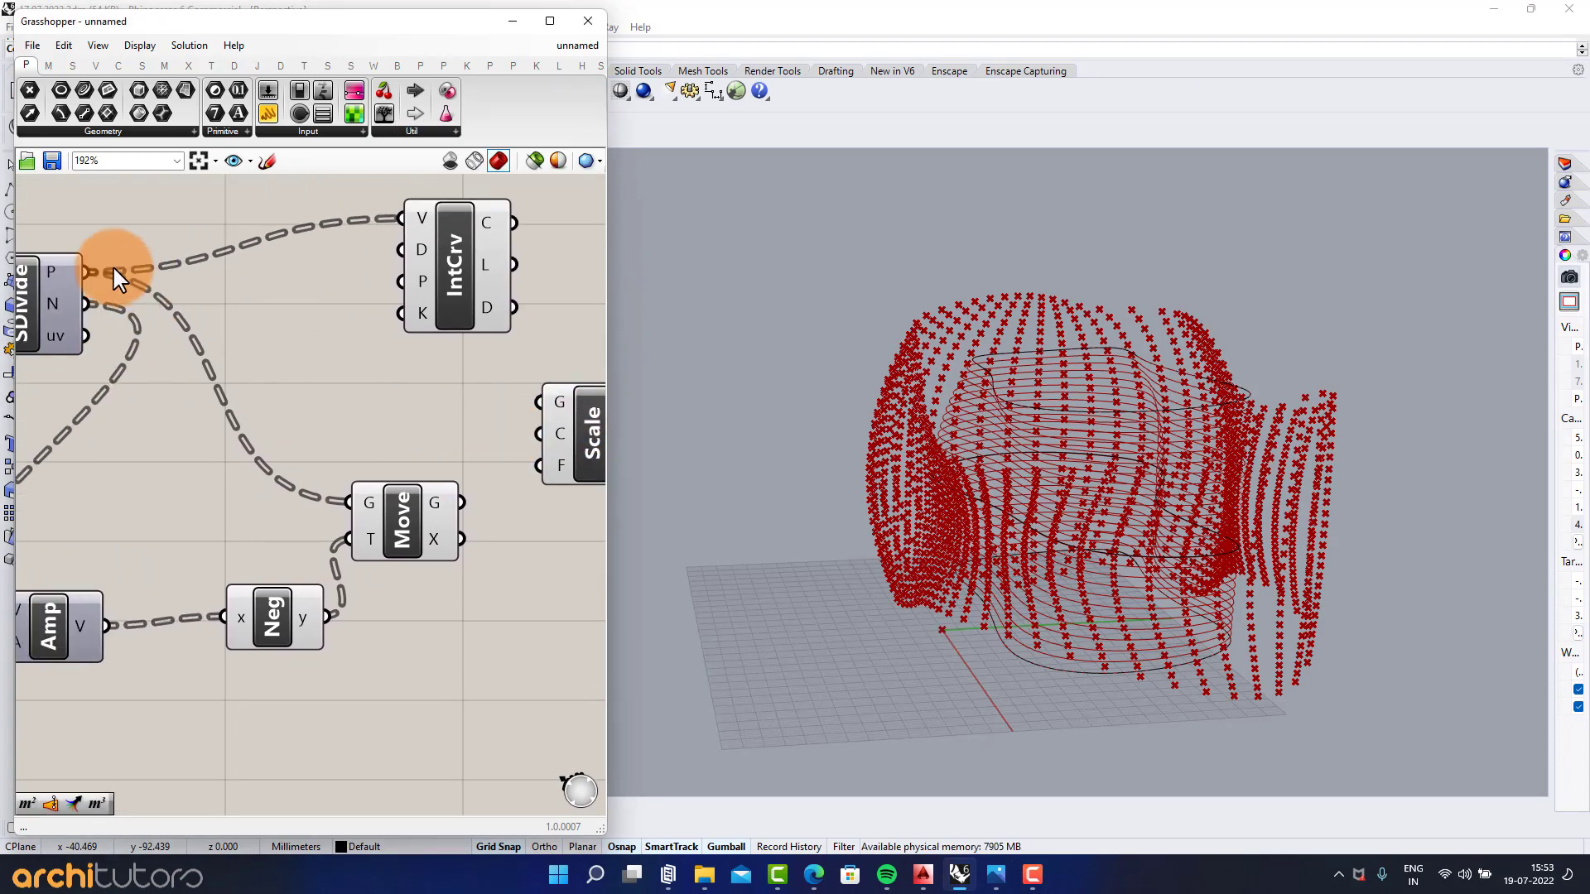
drag(91, 267, 540, 403)
right_drag(500, 418, 282, 374)
drag(378, 396, 516, 417)
click(257, 466)
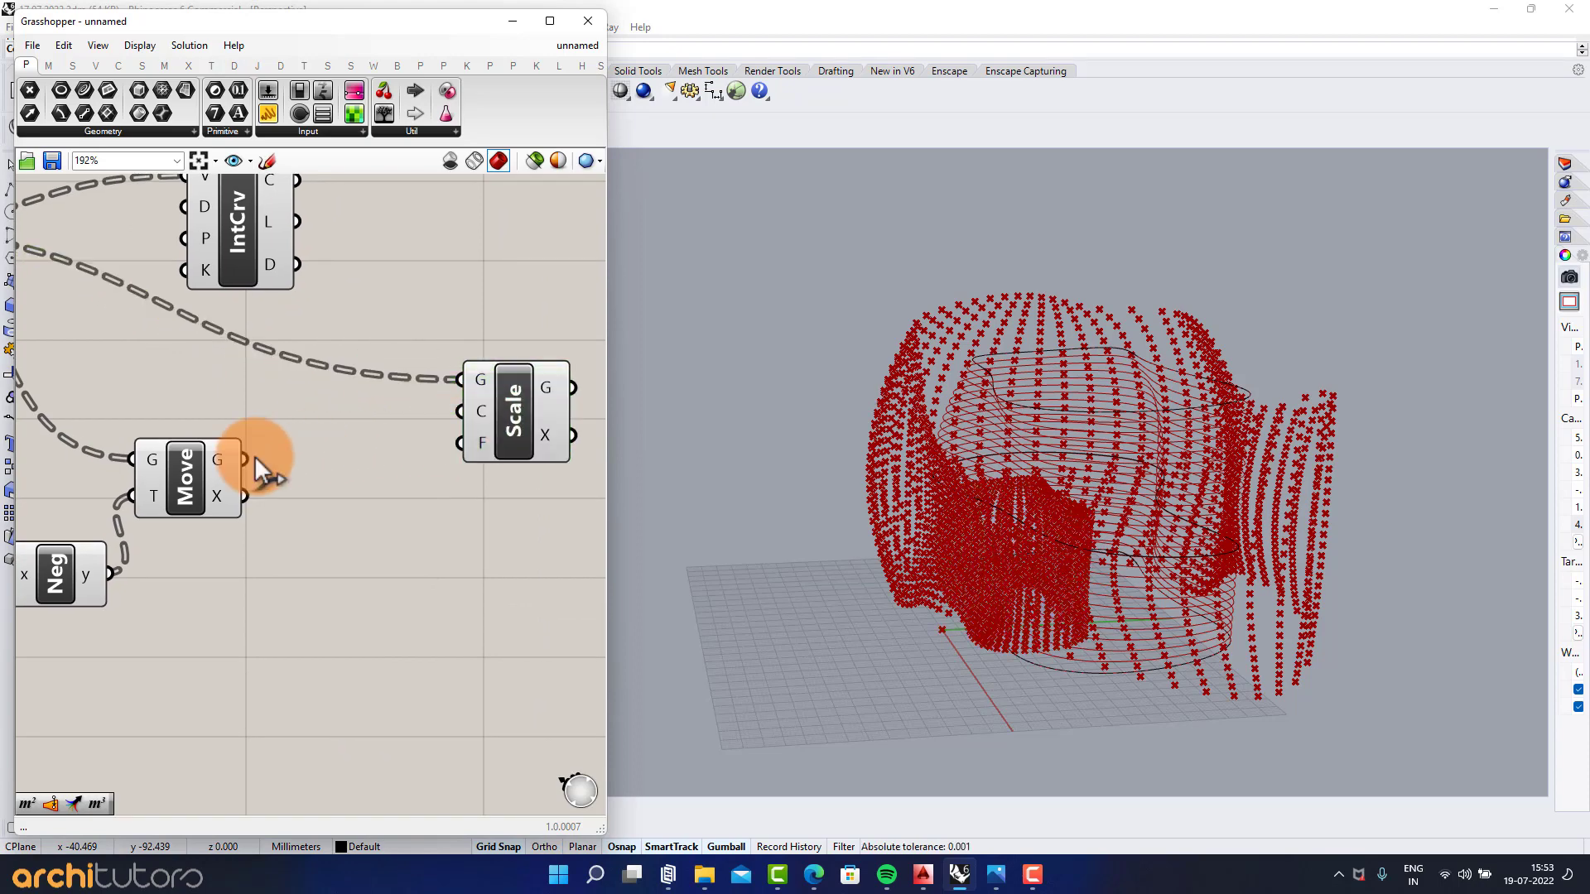
drag(246, 457, 477, 407)
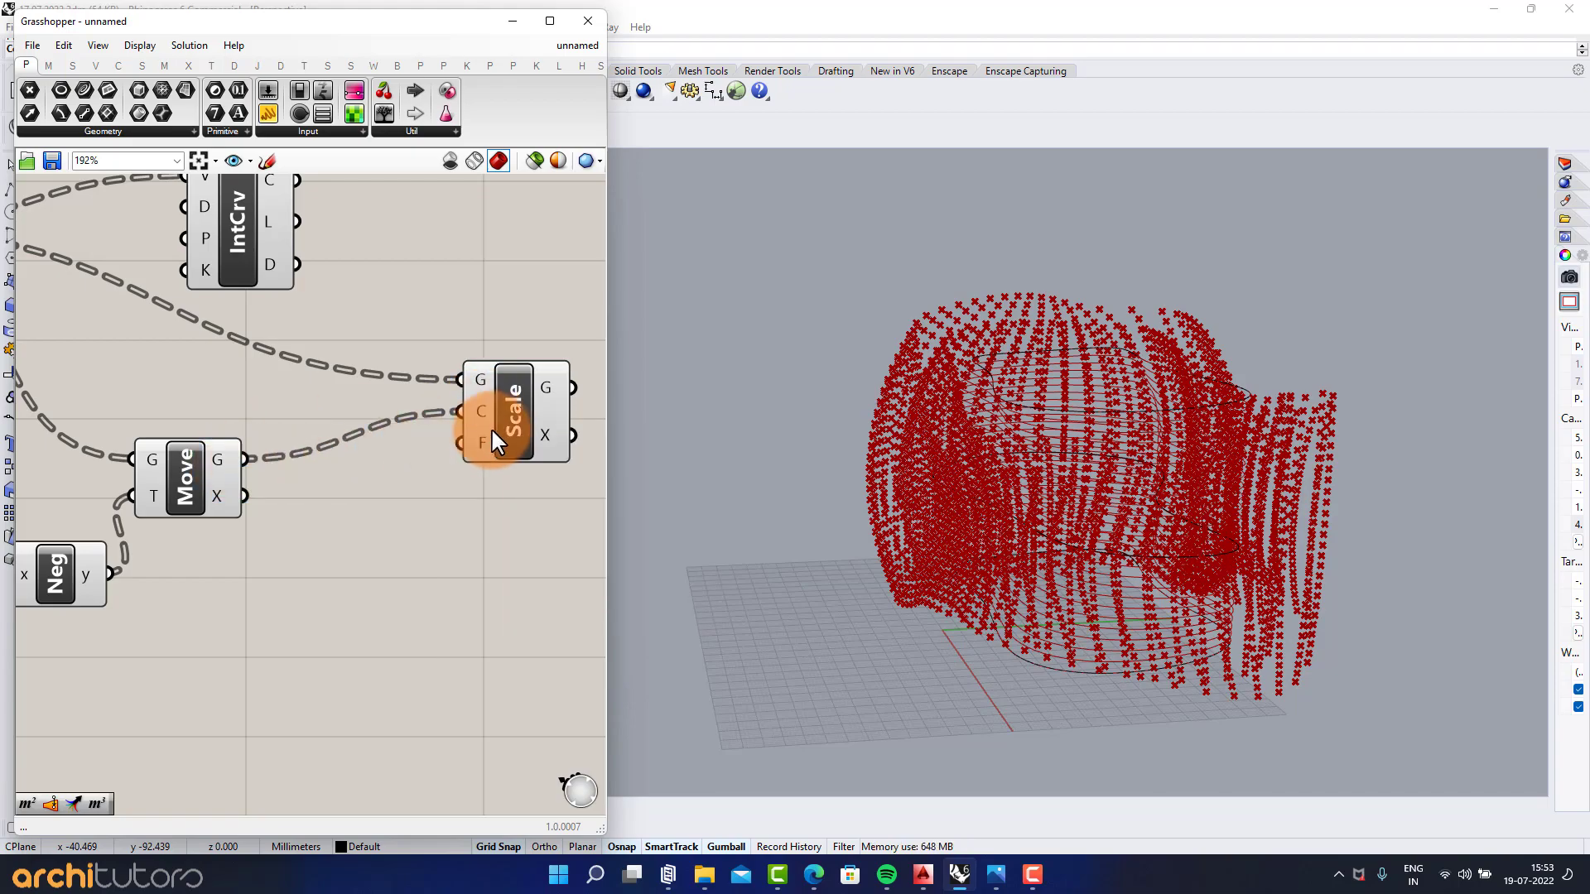
Step: Turn off the preview of the Loft, Divide Surface, Amplitude, Negative and Move components so the Scale points stand out
drag(521, 425, 508, 441)
scroll(1271, 502, up, 4)
mouse_move(1192, 473)
right_down()
mouse_move(1195, 509)
mouse_move(1207, 472)
right_up()
scroll(472, 433, down, 5)
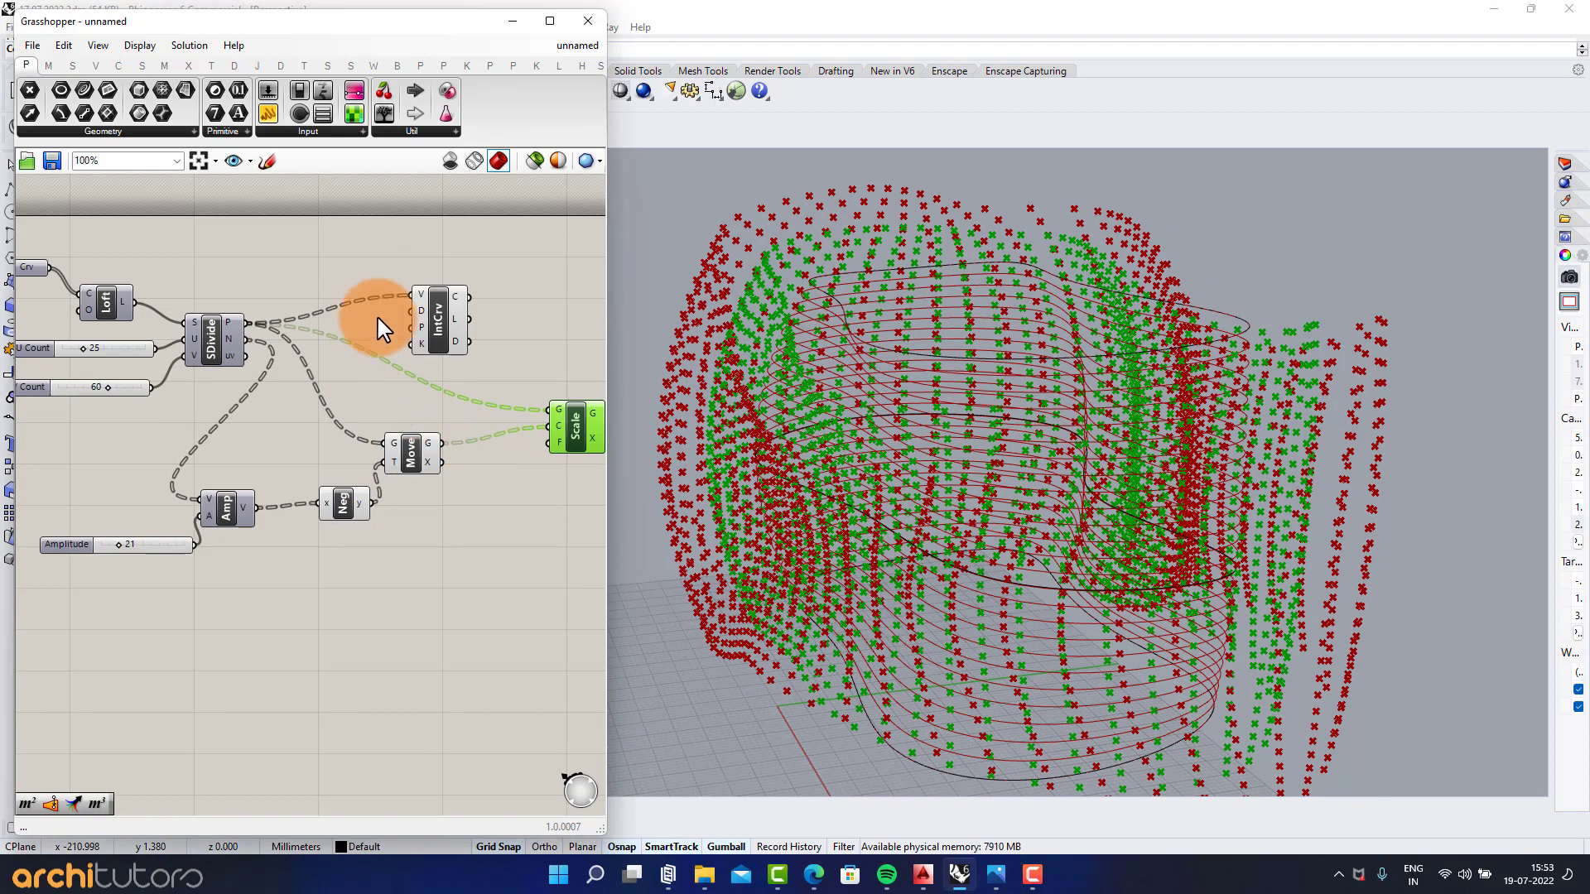
drag(390, 240, 120, 613)
middle_click(204, 585)
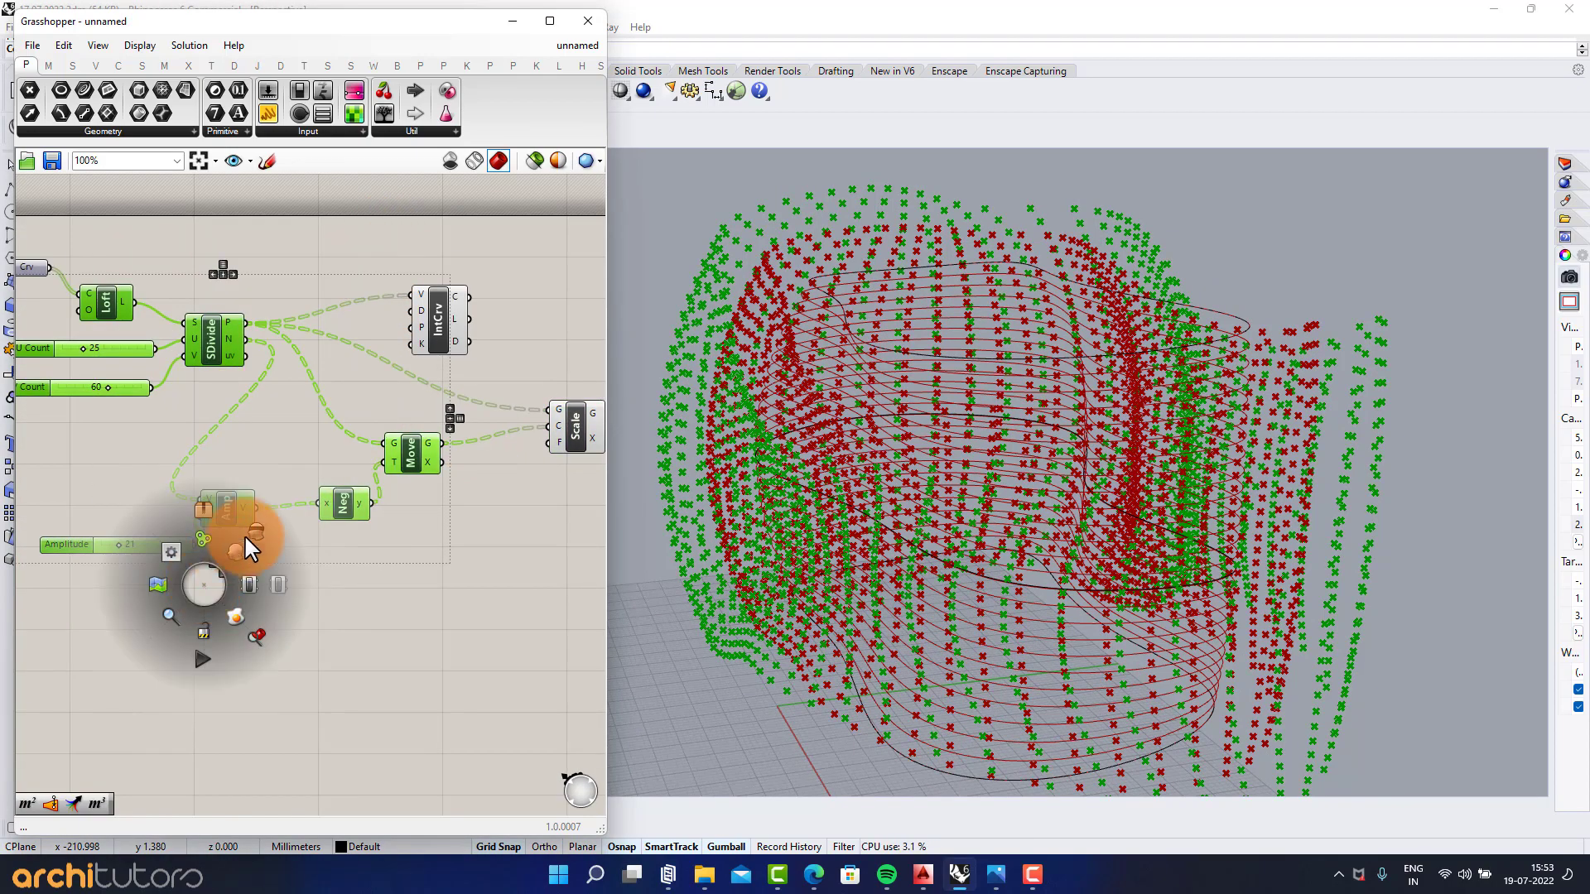
click(246, 535)
click(196, 534)
Step: Set the Amplitude slider to 25 and check the offset points around the form
scroll(99, 547, up, 5)
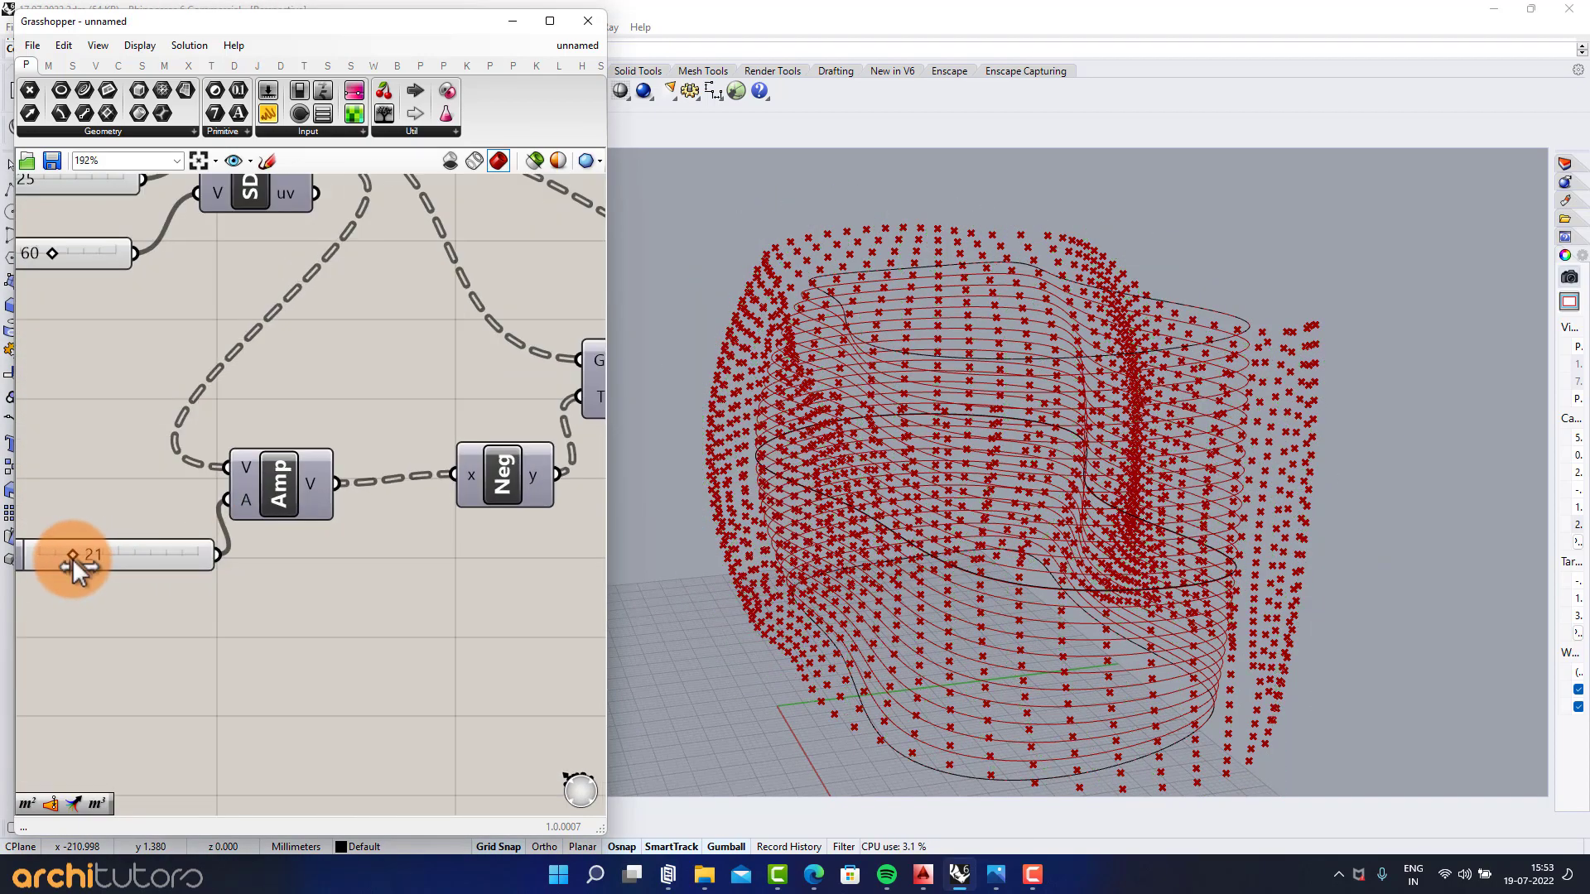
mouse_move(72, 558)
mouse_down()
mouse_move(123, 567)
mouse_move(78, 569)
mouse_up()
click(1114, 522)
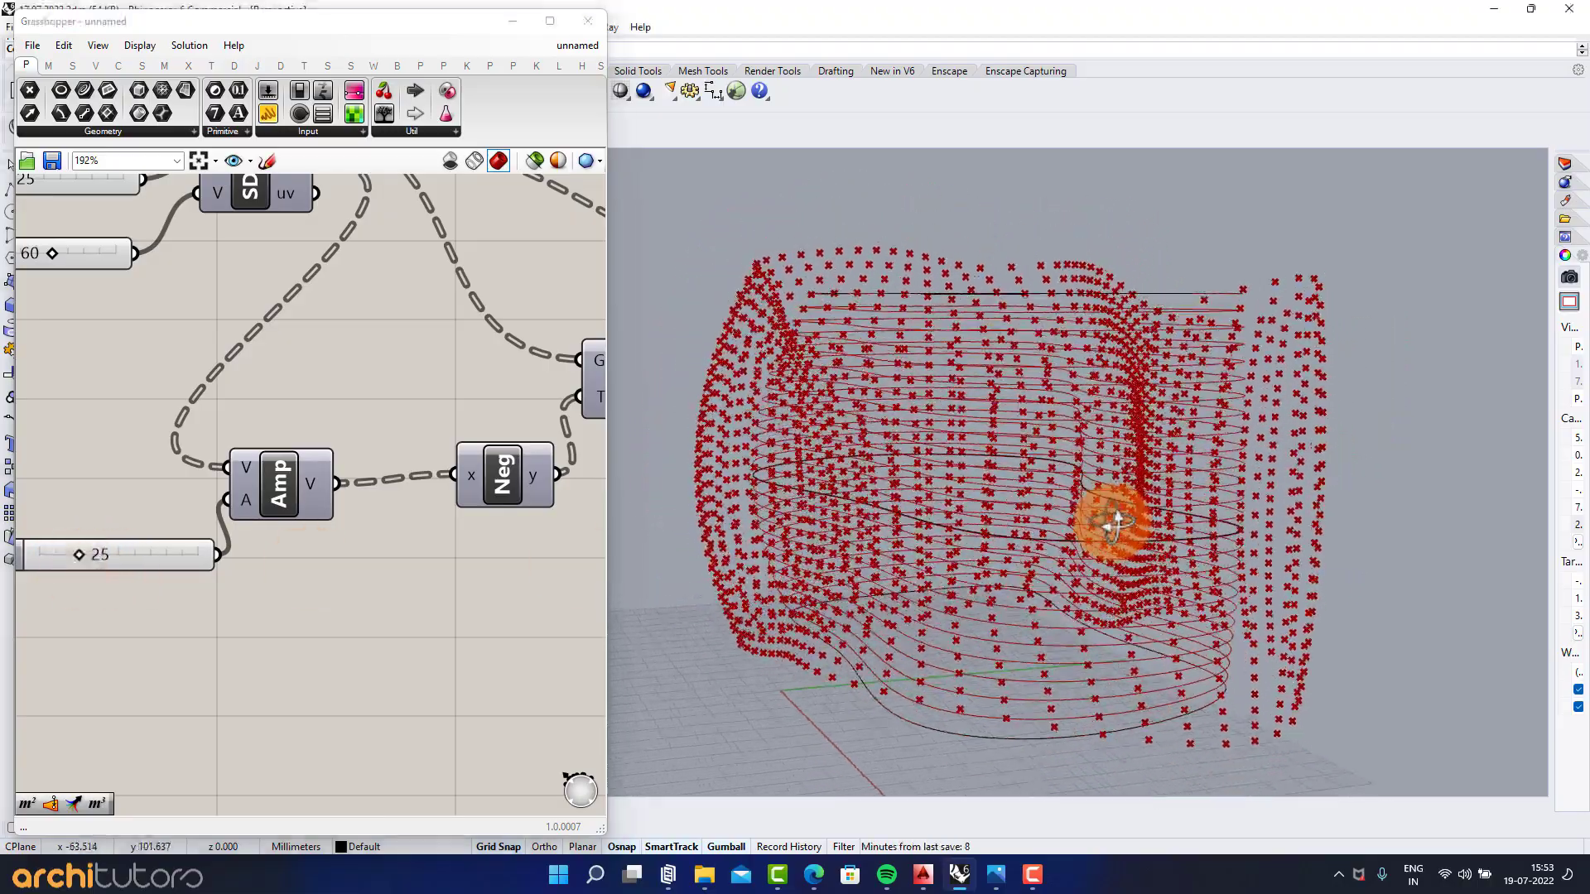
mouse_move(1114, 522)
right_down()
mouse_move(1040, 511)
mouse_move(1143, 508)
mouse_move(1067, 526)
mouse_move(1136, 521)
right_up()
Step: Add a Curve Closest Point component below the Amplitude component
scroll(420, 504, down, 1)
mouse_move(461, 478)
right_down()
mouse_move(239, 490)
mouse_move(461, 465)
right_up()
click(444, 391)
click(402, 496)
scroll(464, 463, down, 1)
scroll(292, 433, down, 1)
right_drag(284, 429, 426, 453)
scroll(325, 522, up, 1)
double_click(323, 627)
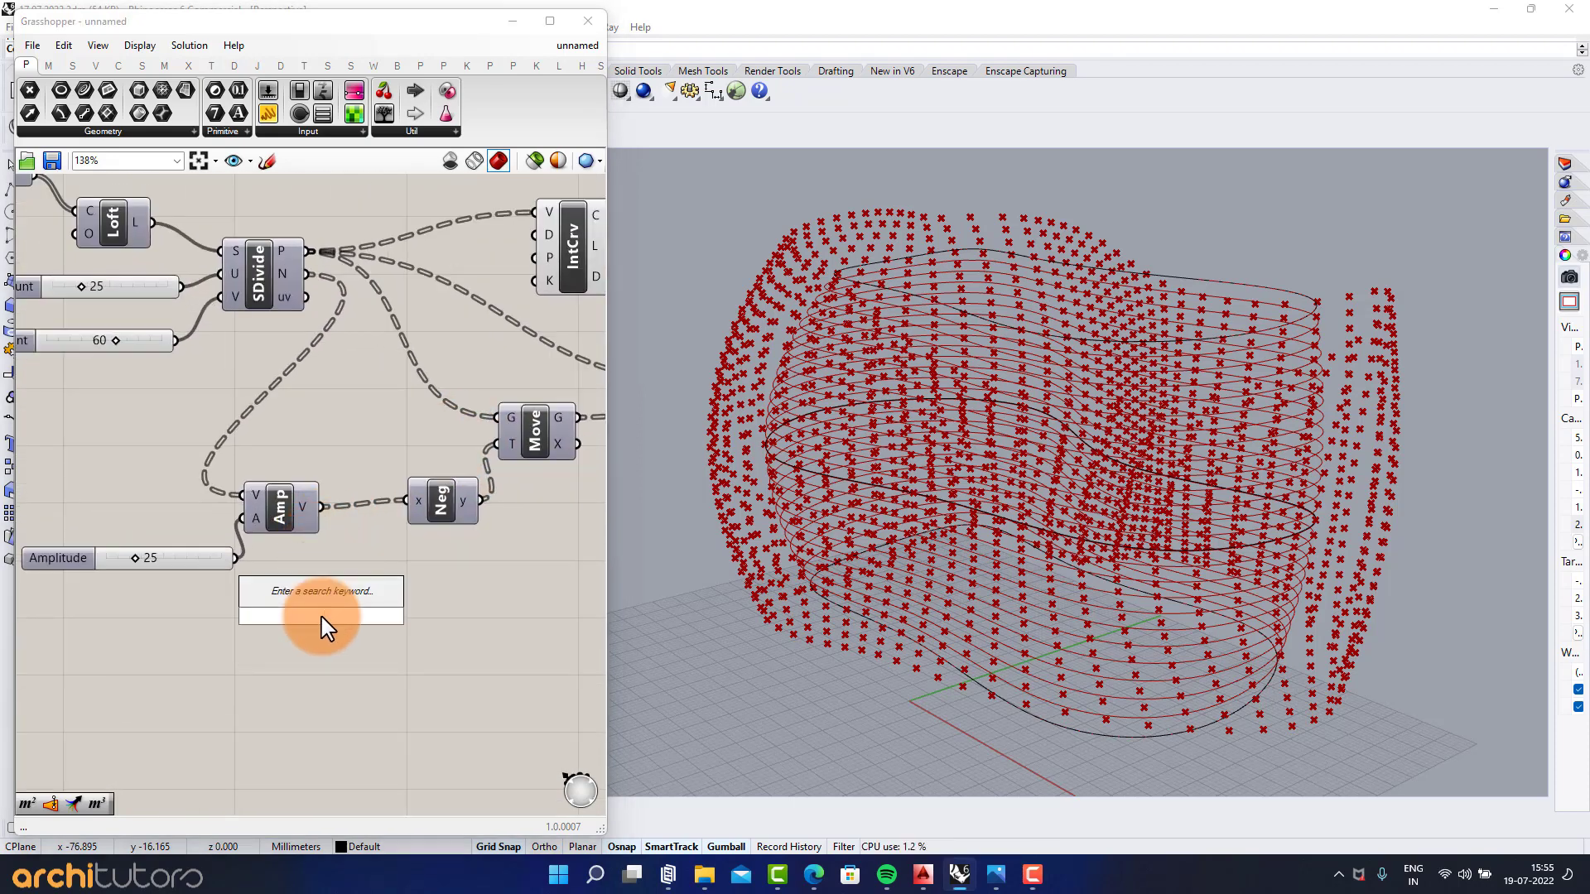
text(Cull)
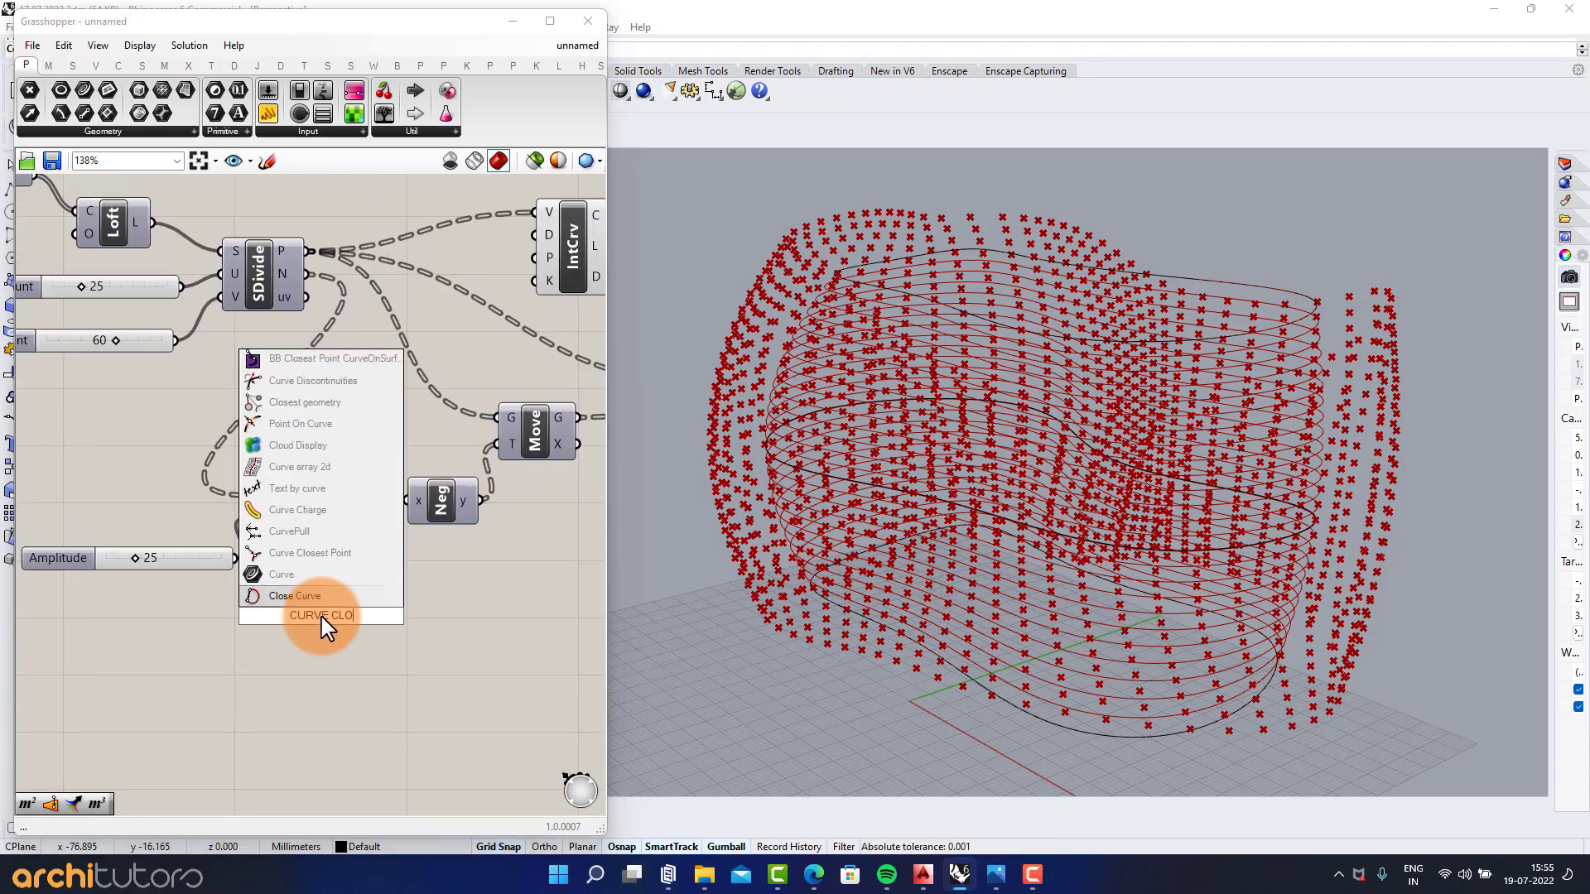
click(337, 554)
Step: Feed the Divide Surface points into the Curve Closest Point component's point input and reposition the component
scroll(312, 348, up, 3)
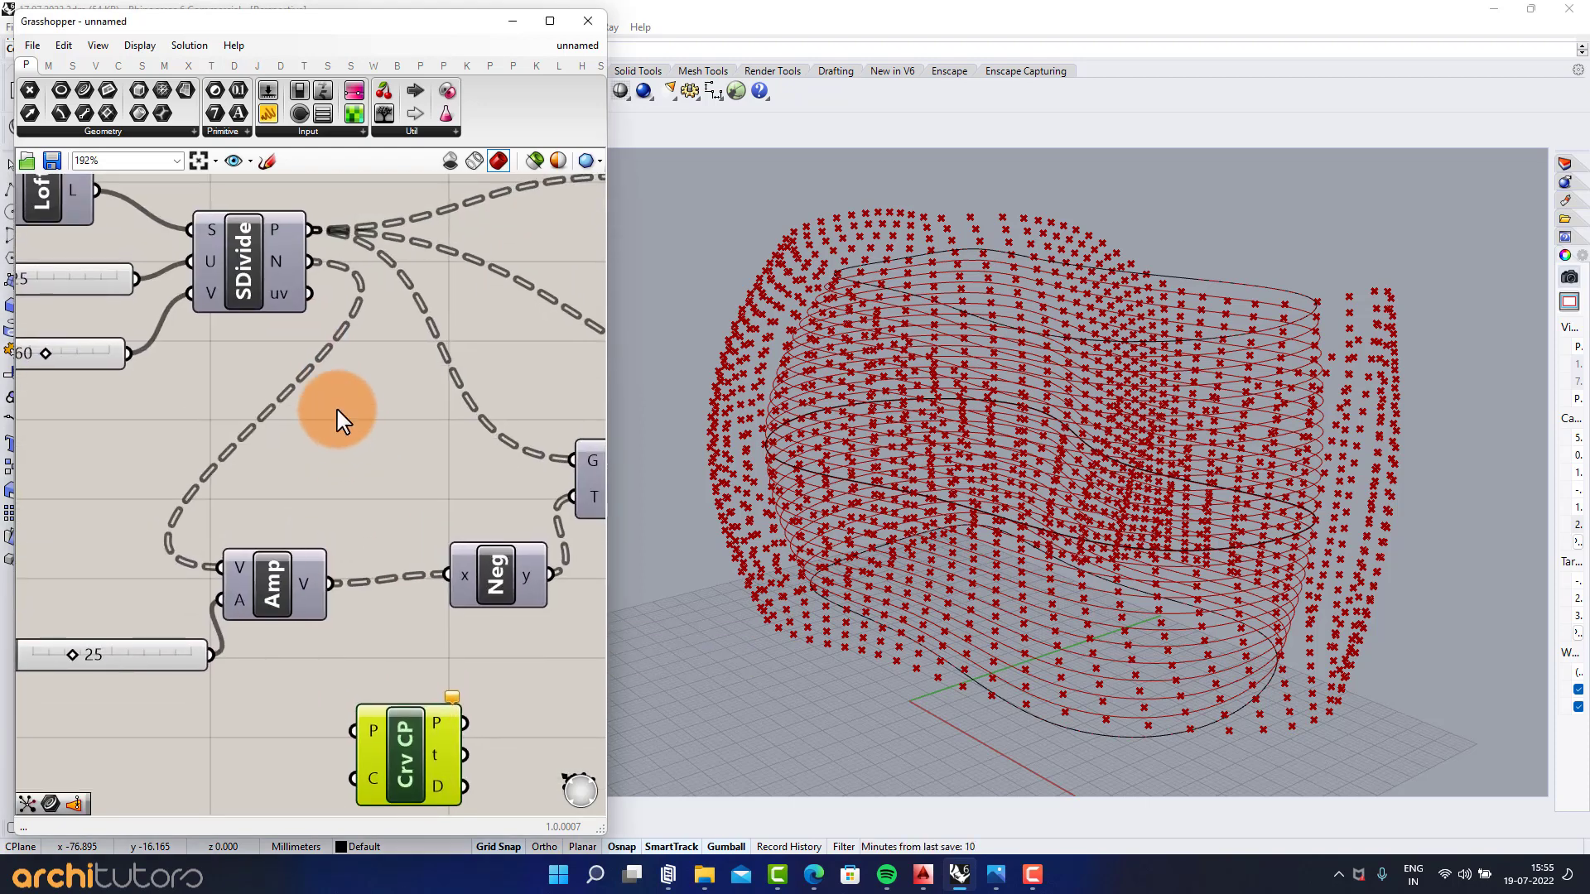
drag(396, 684, 377, 729)
scroll(367, 596, down, 1)
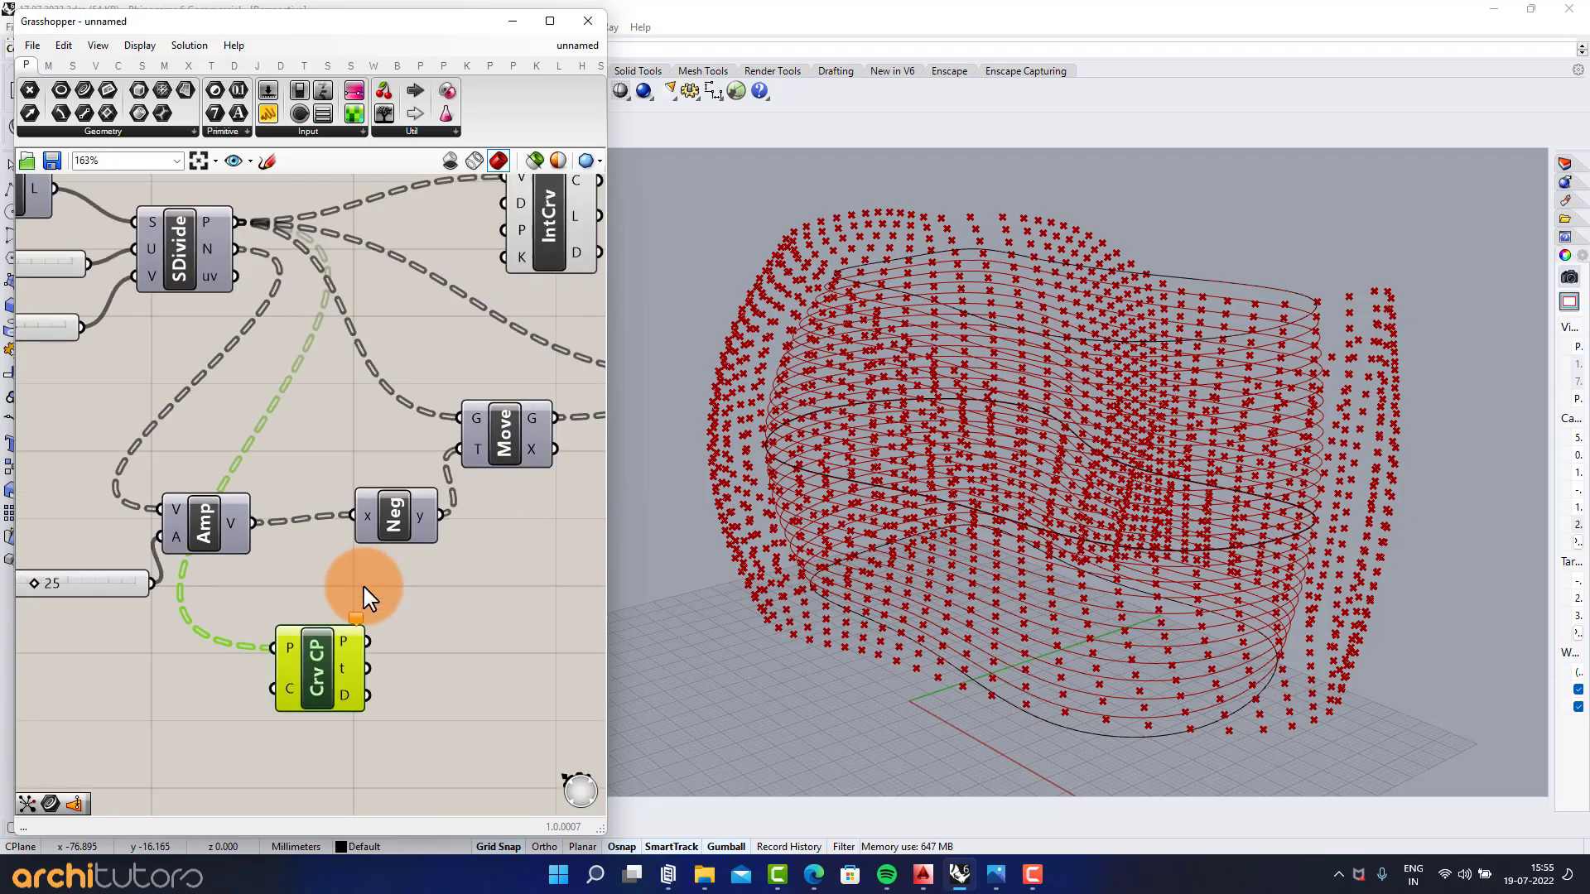
drag(332, 660, 378, 653)
Step: Copy the form's middle section curve a short way downward in the Rhino viewport and scale the copy outward
right_drag(1119, 381, 934, 474)
click(961, 502)
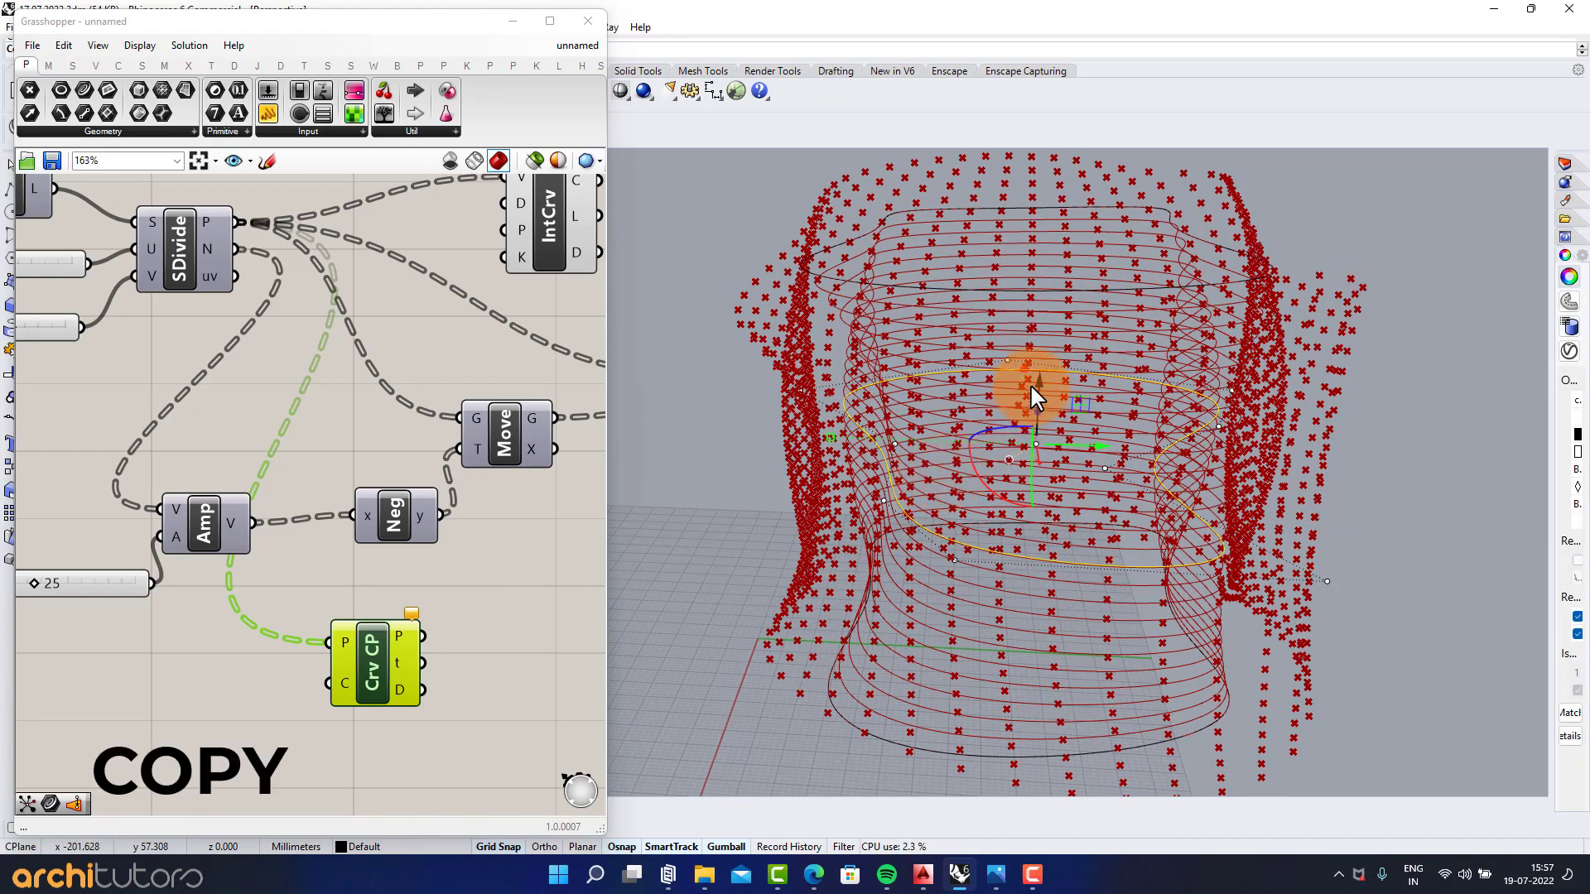
alt+drag(1037, 386, 1035, 446)
right_drag(1001, 500, 1000, 536)
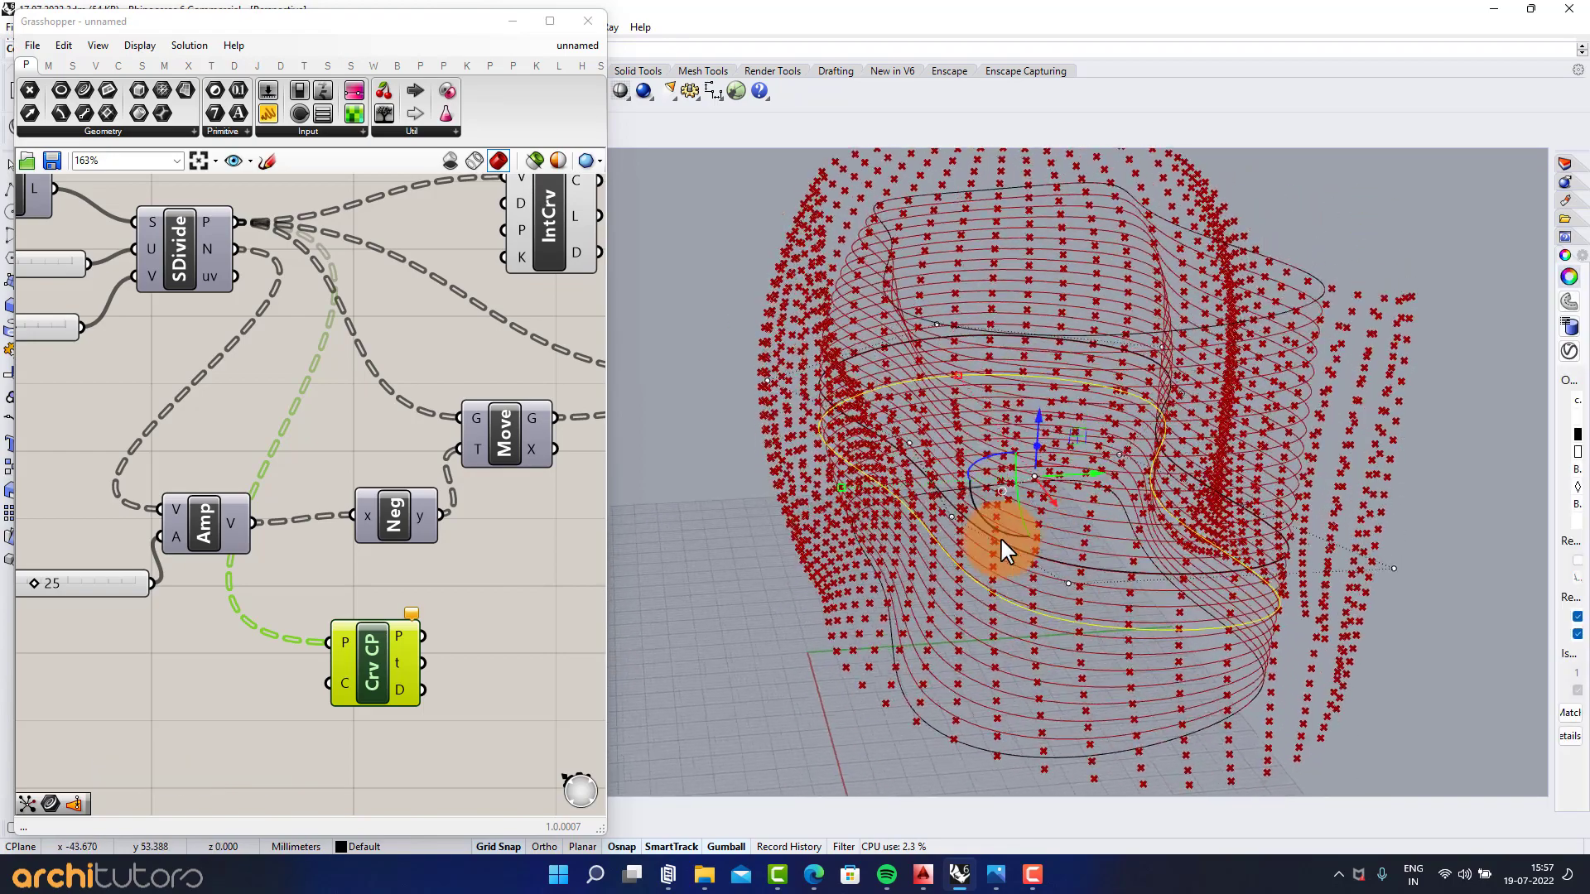
drag(838, 485, 778, 507)
right_drag(840, 533, 913, 555)
Step: Add a Curve parameter to the Grasshopper canvas next to the Curve Closest Point component
click(266, 667)
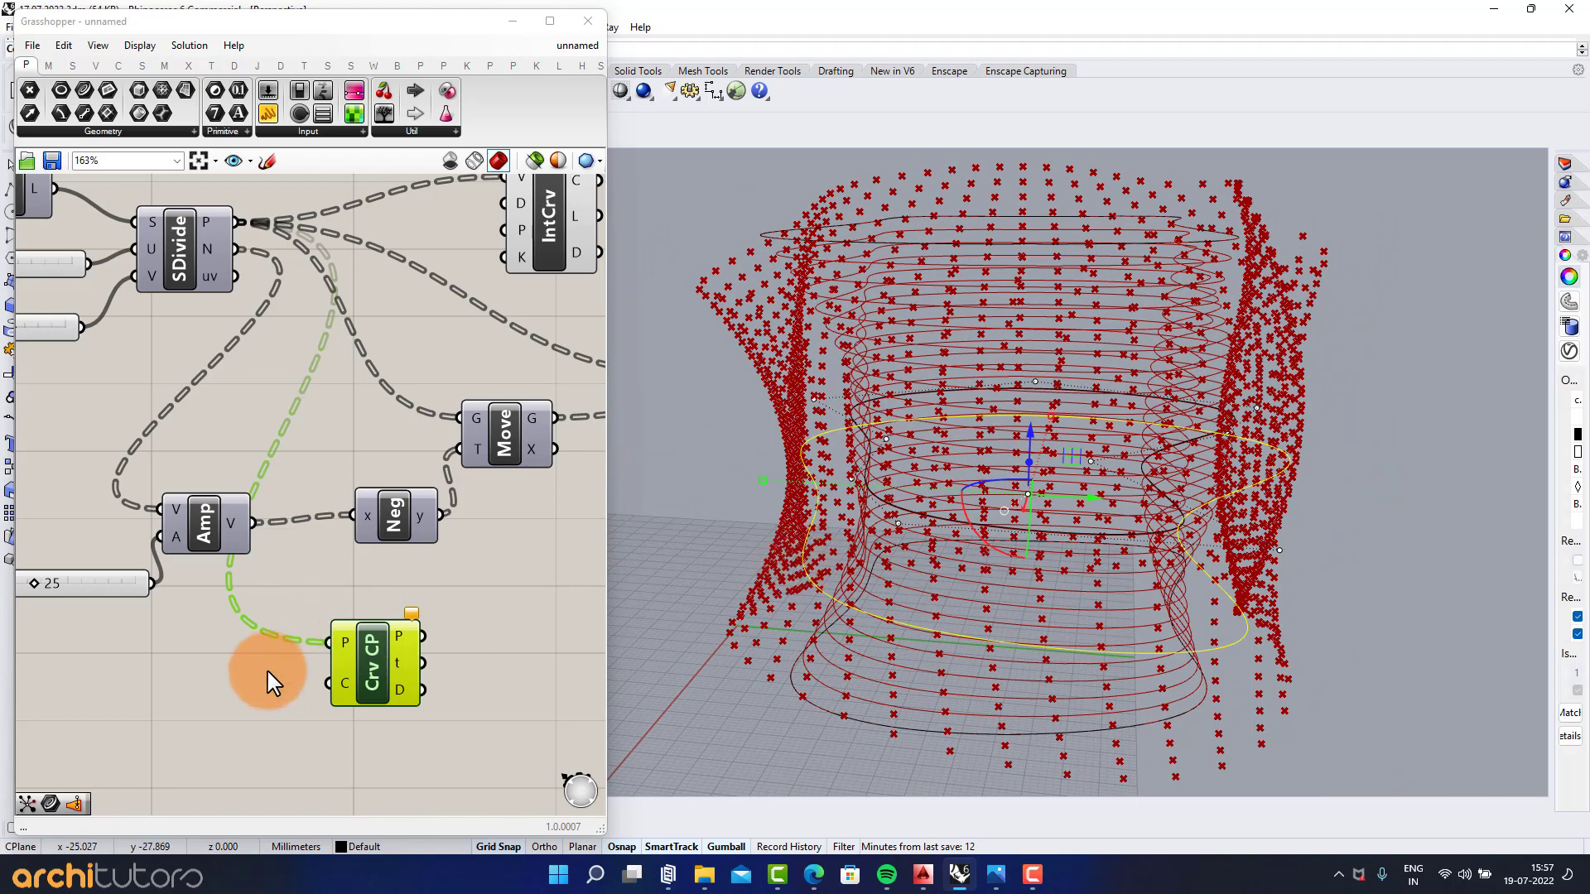
scroll(300, 622, up, 2)
double_click(231, 624)
text(CR)
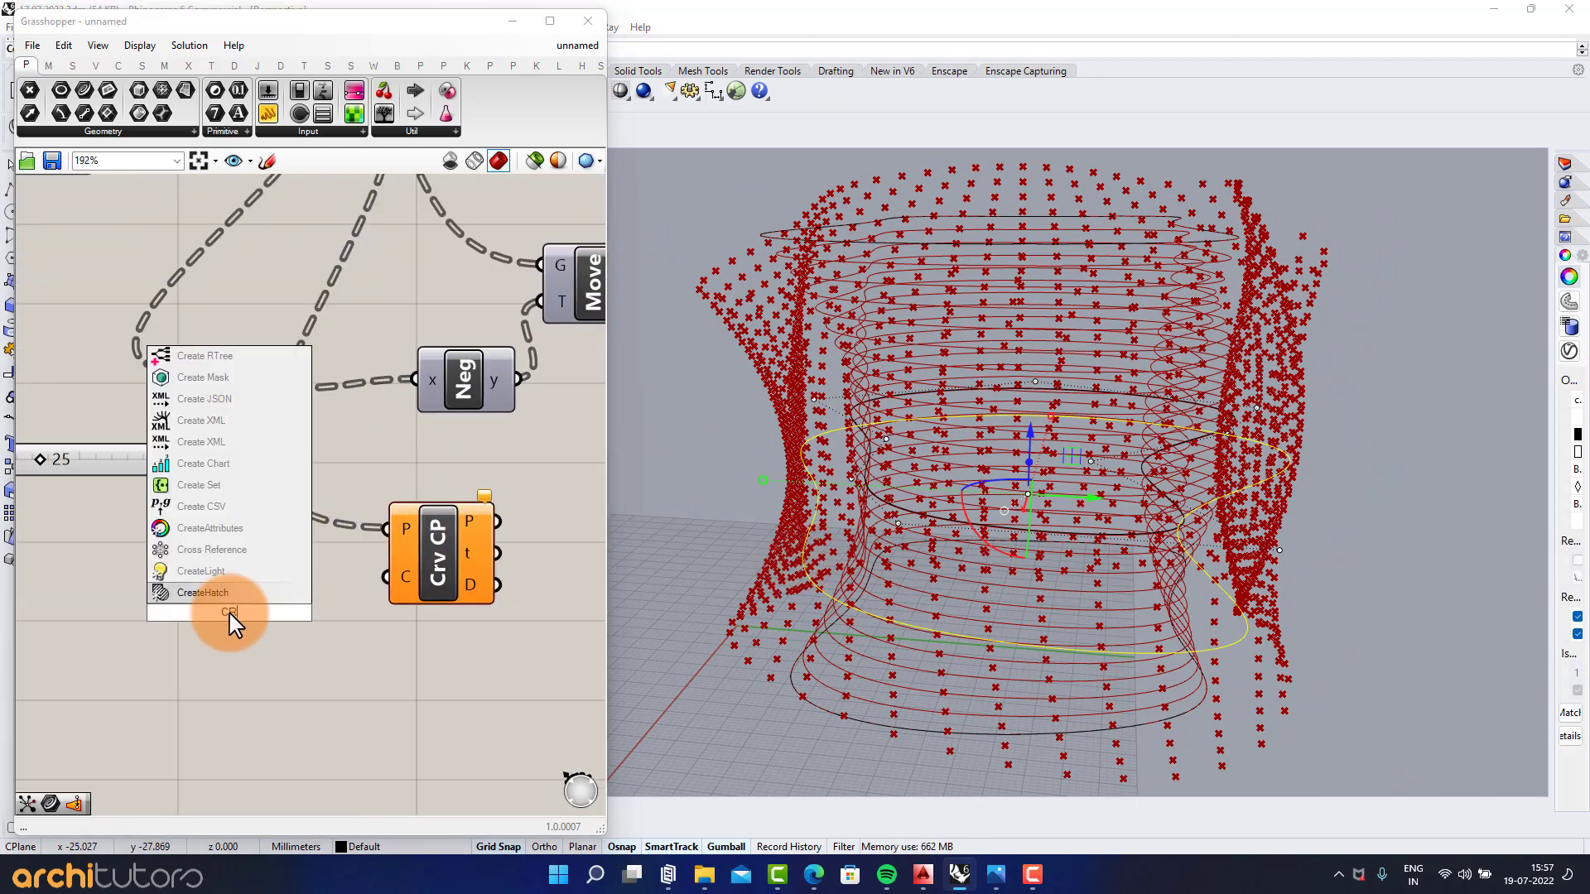
text(V)
click(229, 593)
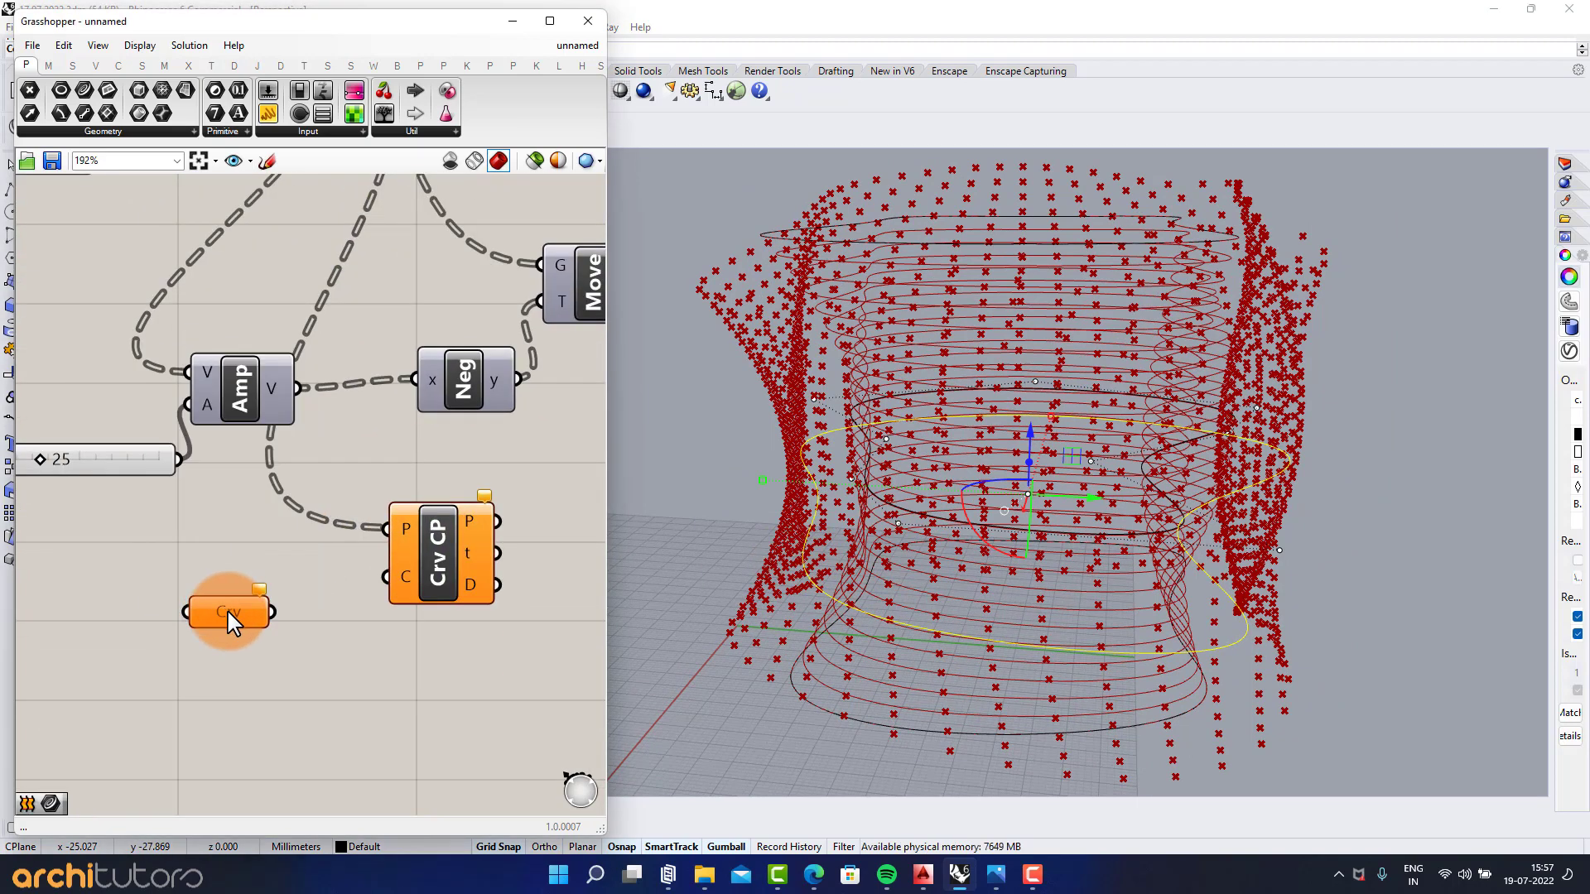
Step: Assign the enlarged curve copy to the Curve parameter and feed it into Curve Closest Point's curve input
right_click(227, 611)
click(296, 726)
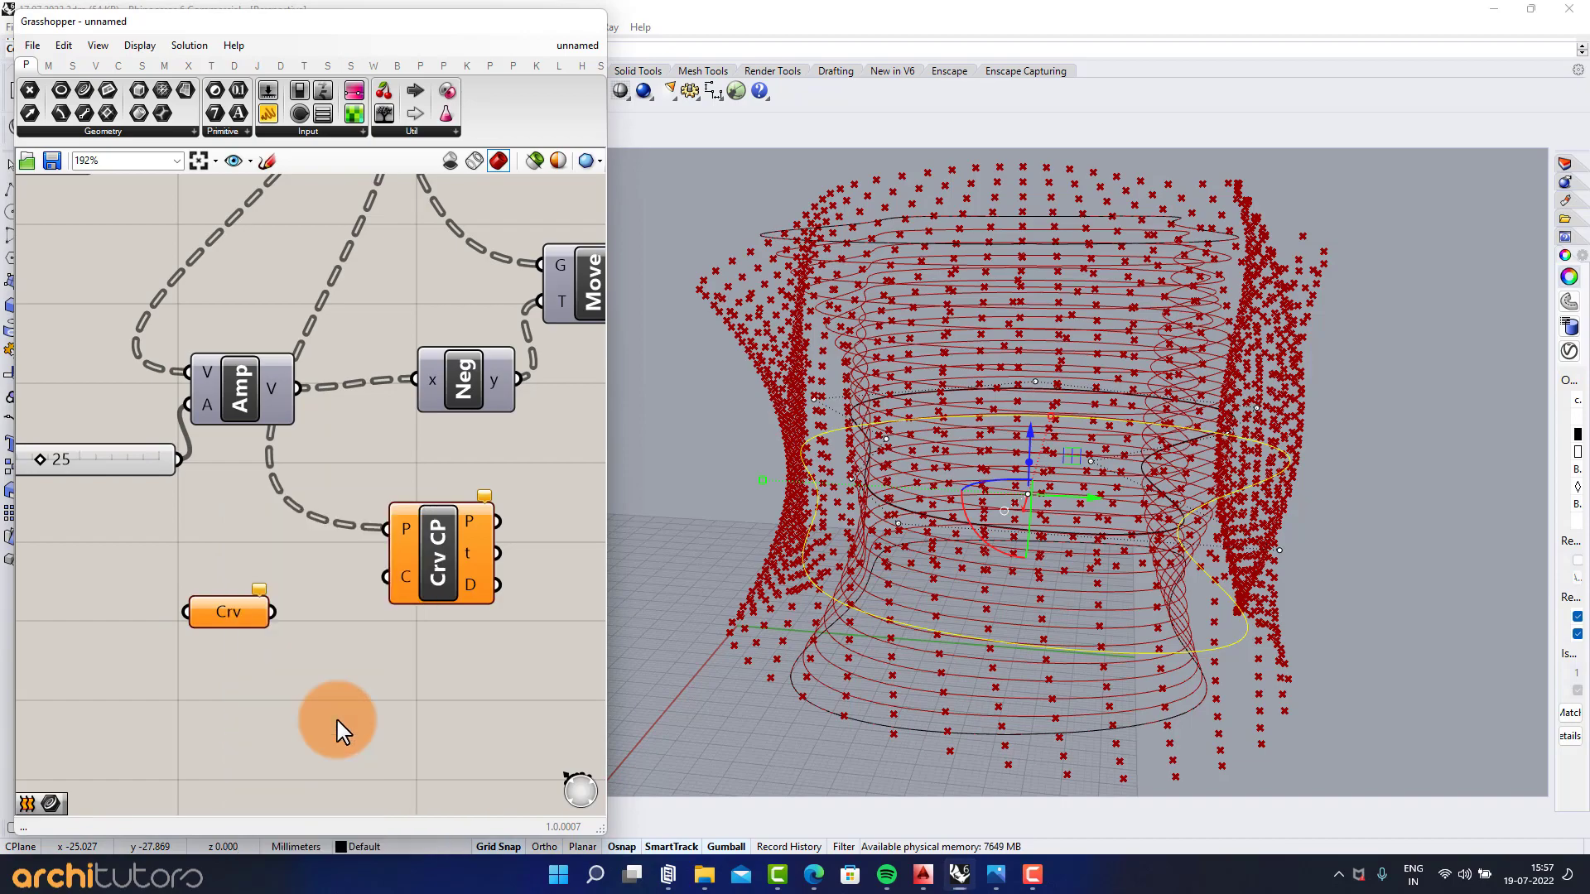
drag(273, 612, 387, 577)
Step: Examine the enlarged curve, its closest points and its control points from several angles around the form
right_drag(854, 613, 807, 646)
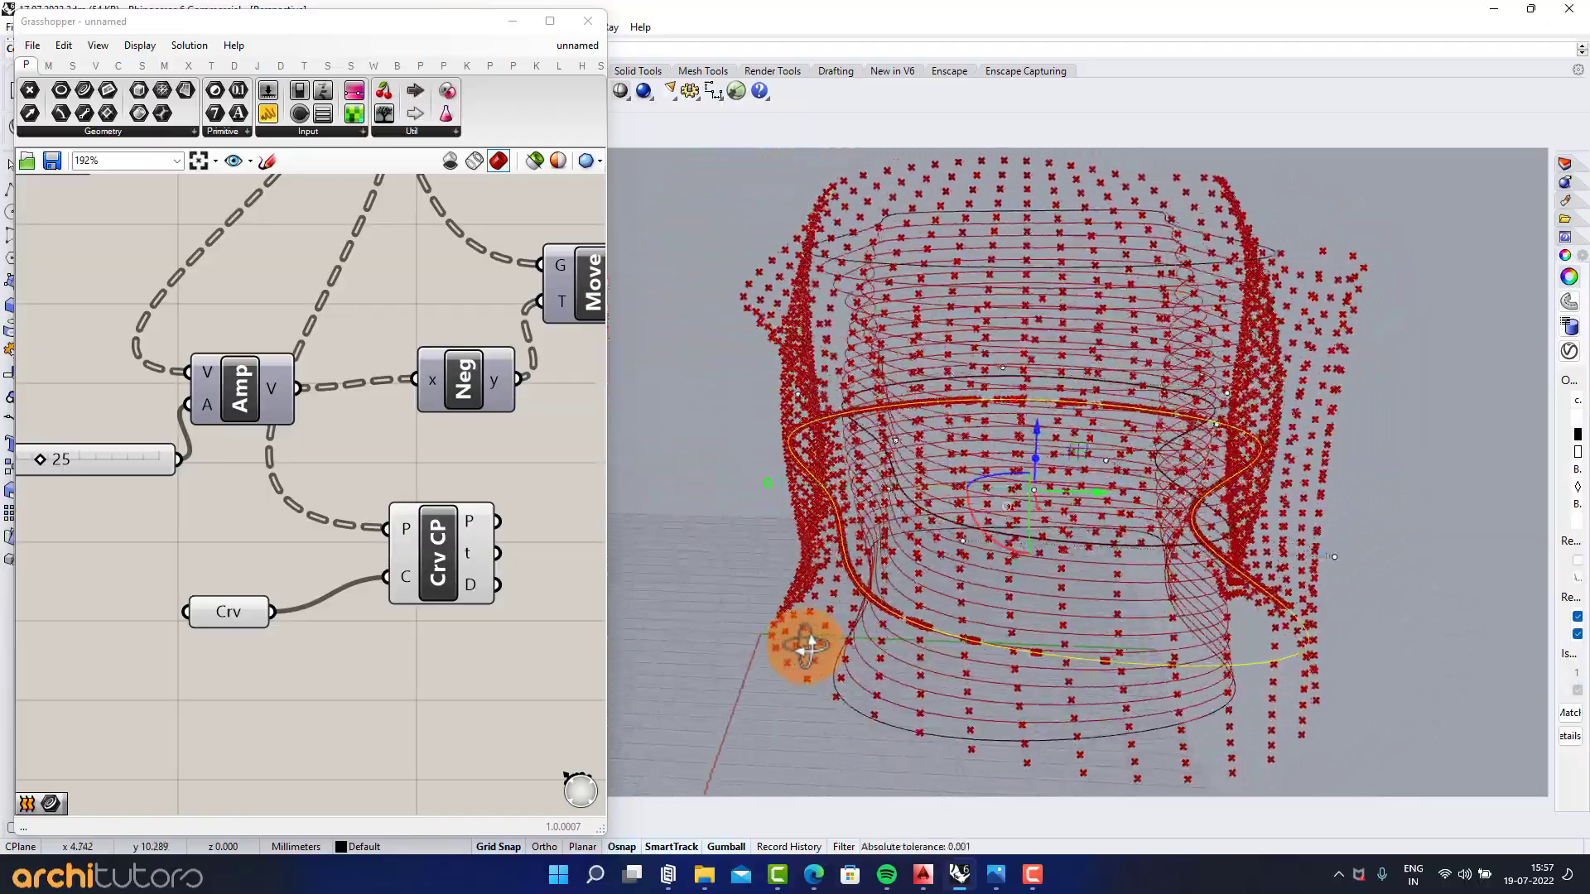
right_drag(828, 525, 930, 595)
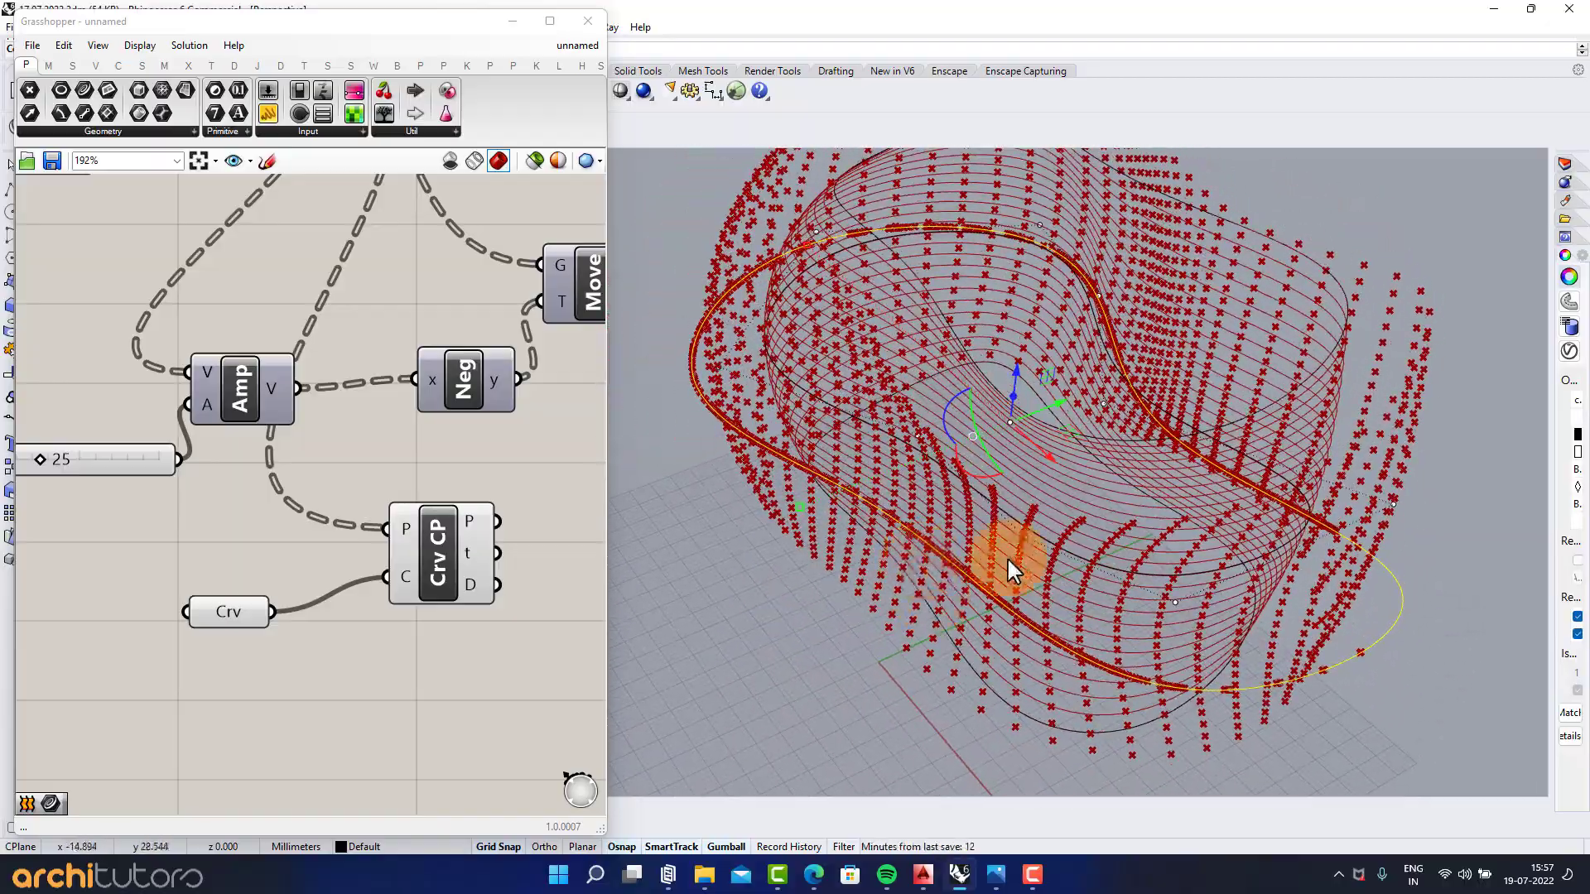
right_drag(1007, 556, 1388, 475)
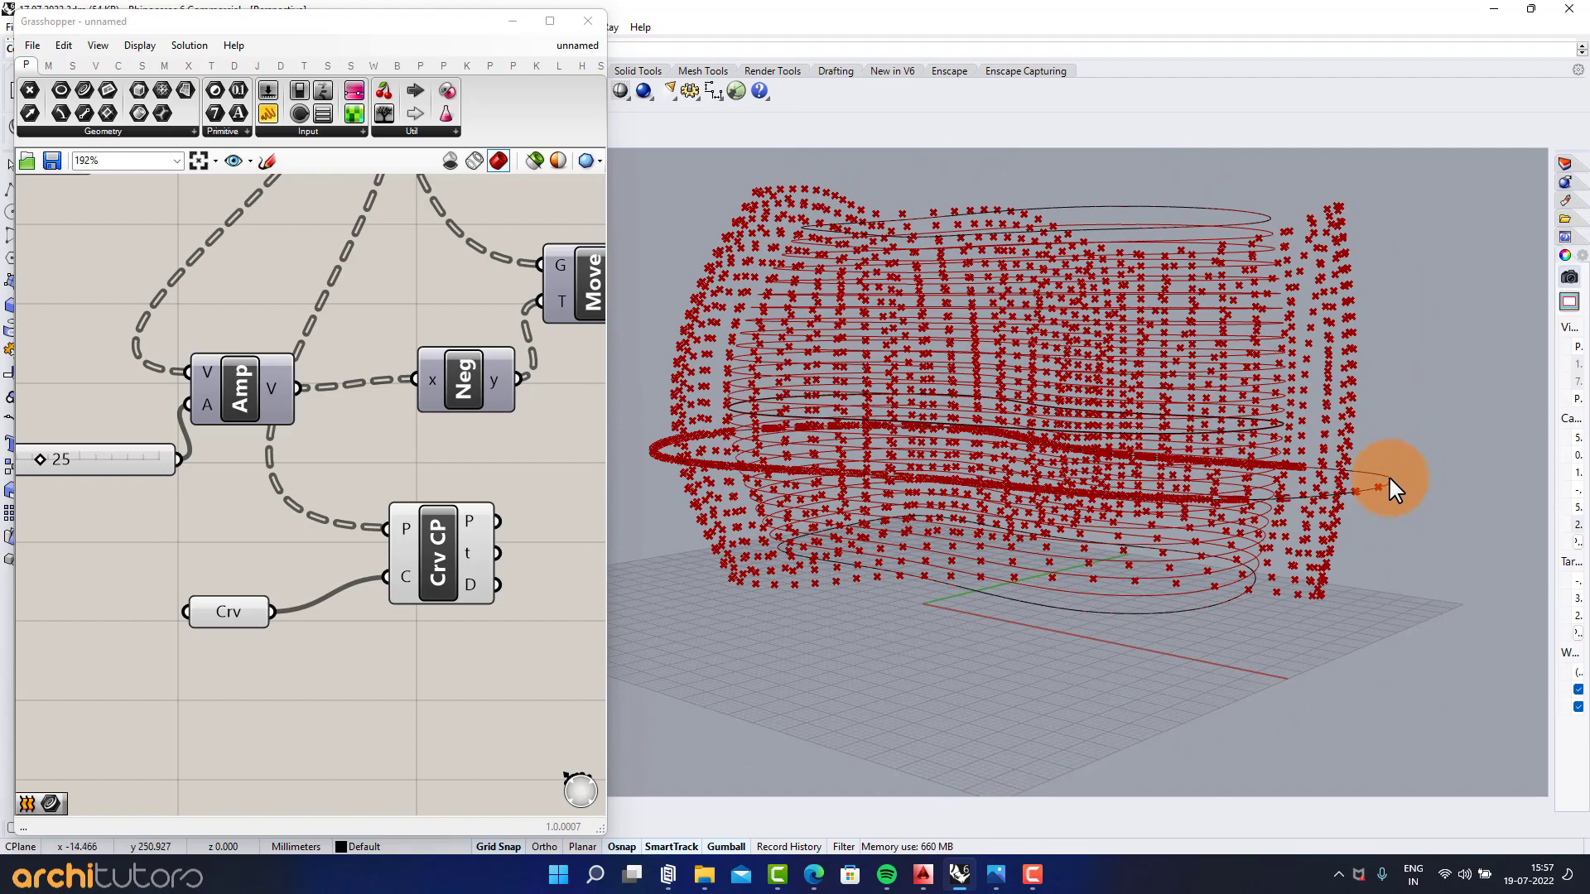
click(1389, 476)
scroll(1168, 503, up, 2)
click(1053, 493)
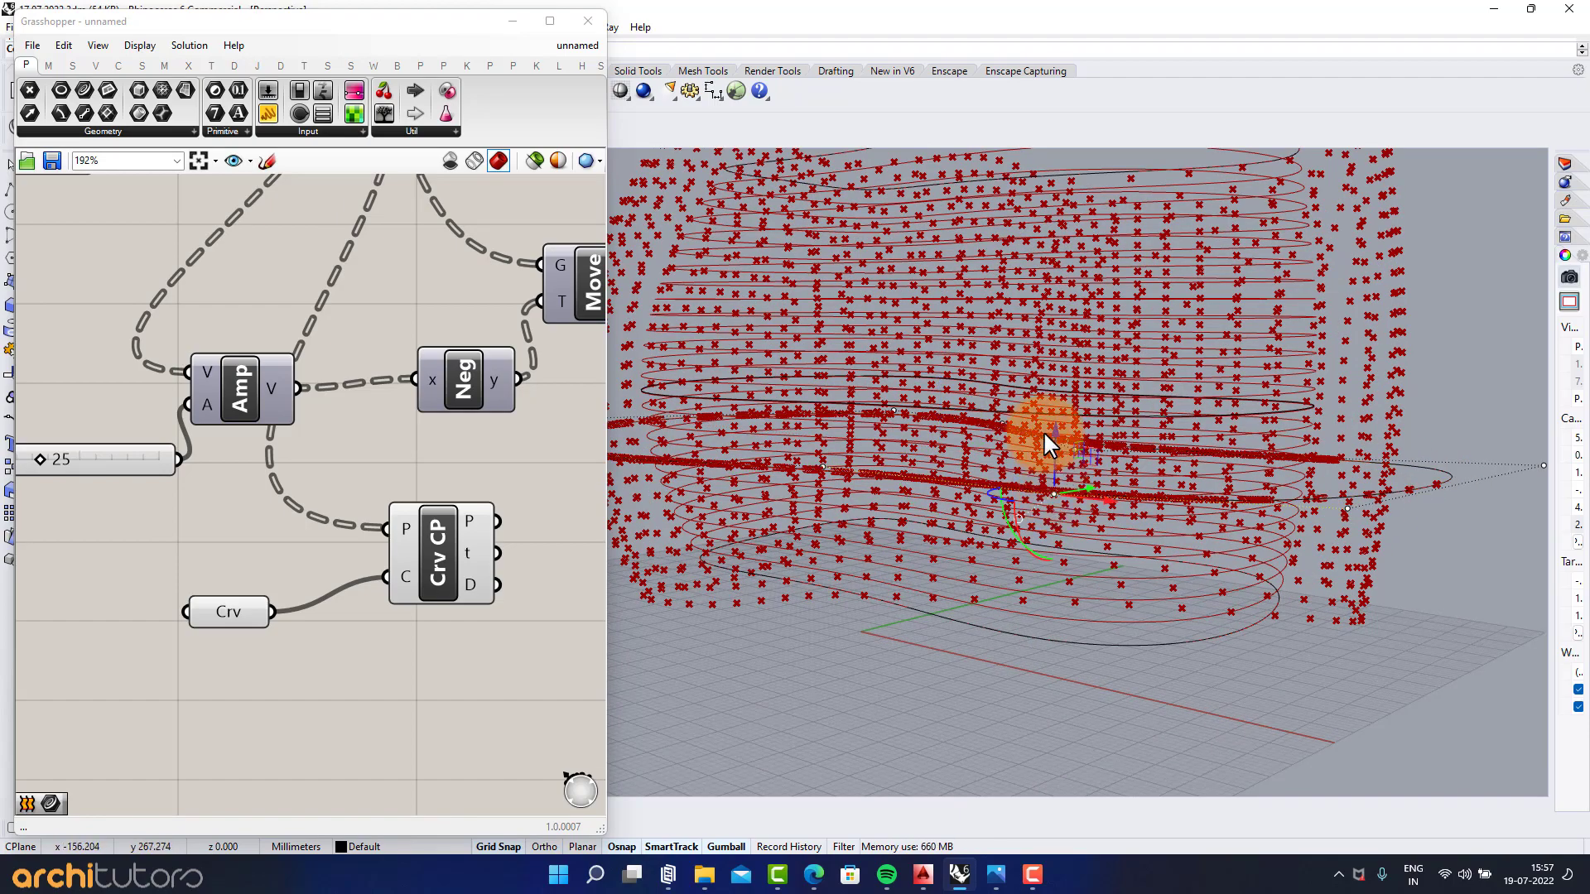
right_drag(1051, 369, 1400, 451)
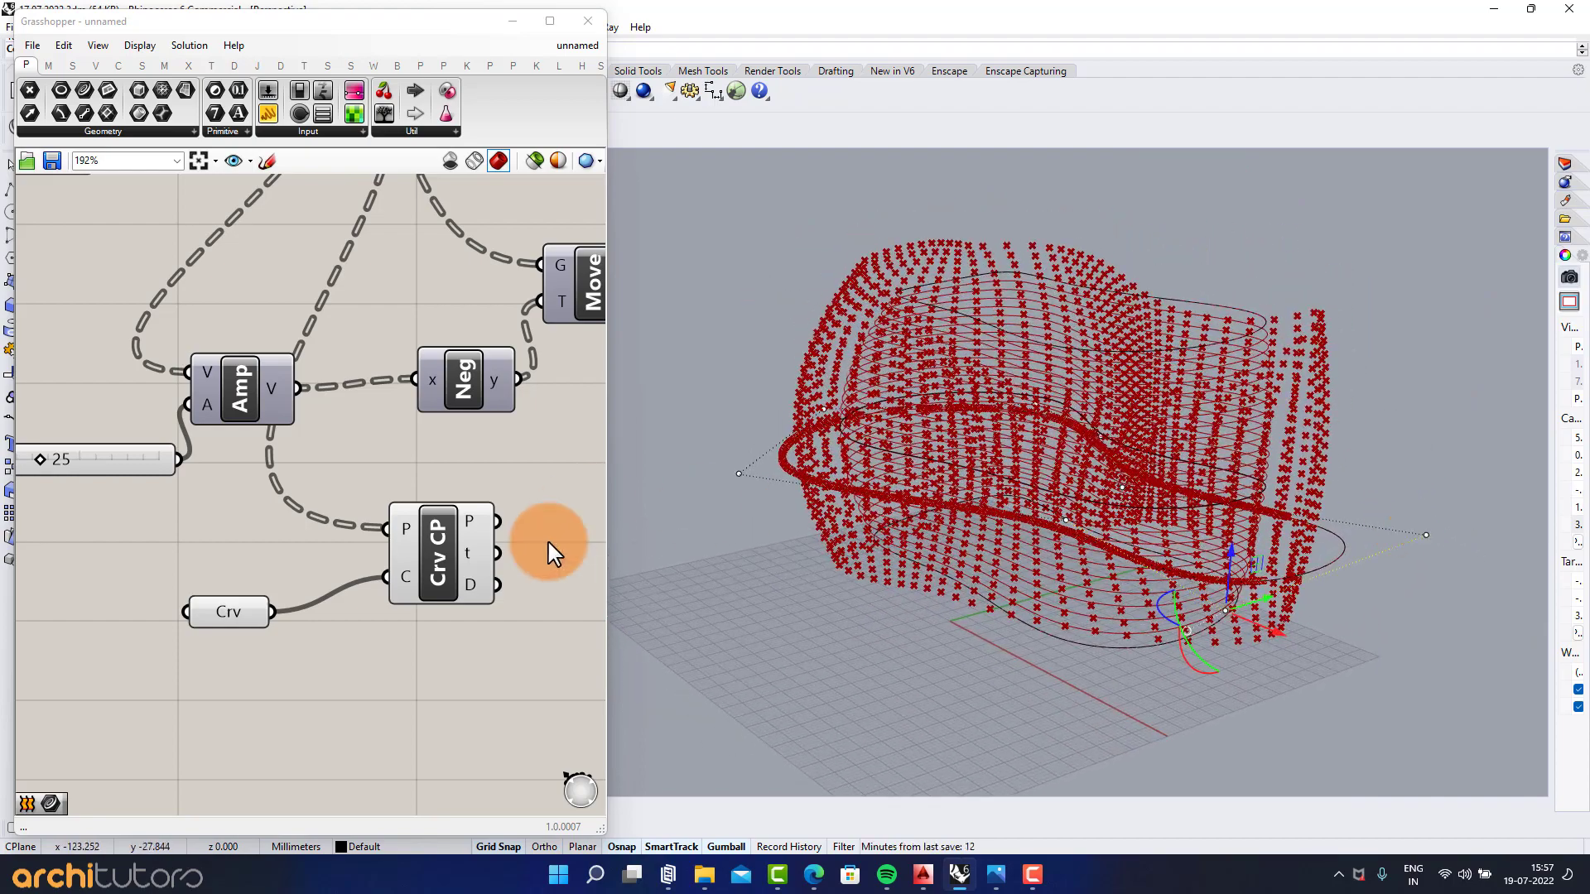
Step: Clear the Rhino selection and add a Remap Numbers component after Curve Closest Point
click(555, 540)
scroll(508, 603, down, 2)
right_drag(497, 598, 385, 572)
key(Escape)
key(Escape)
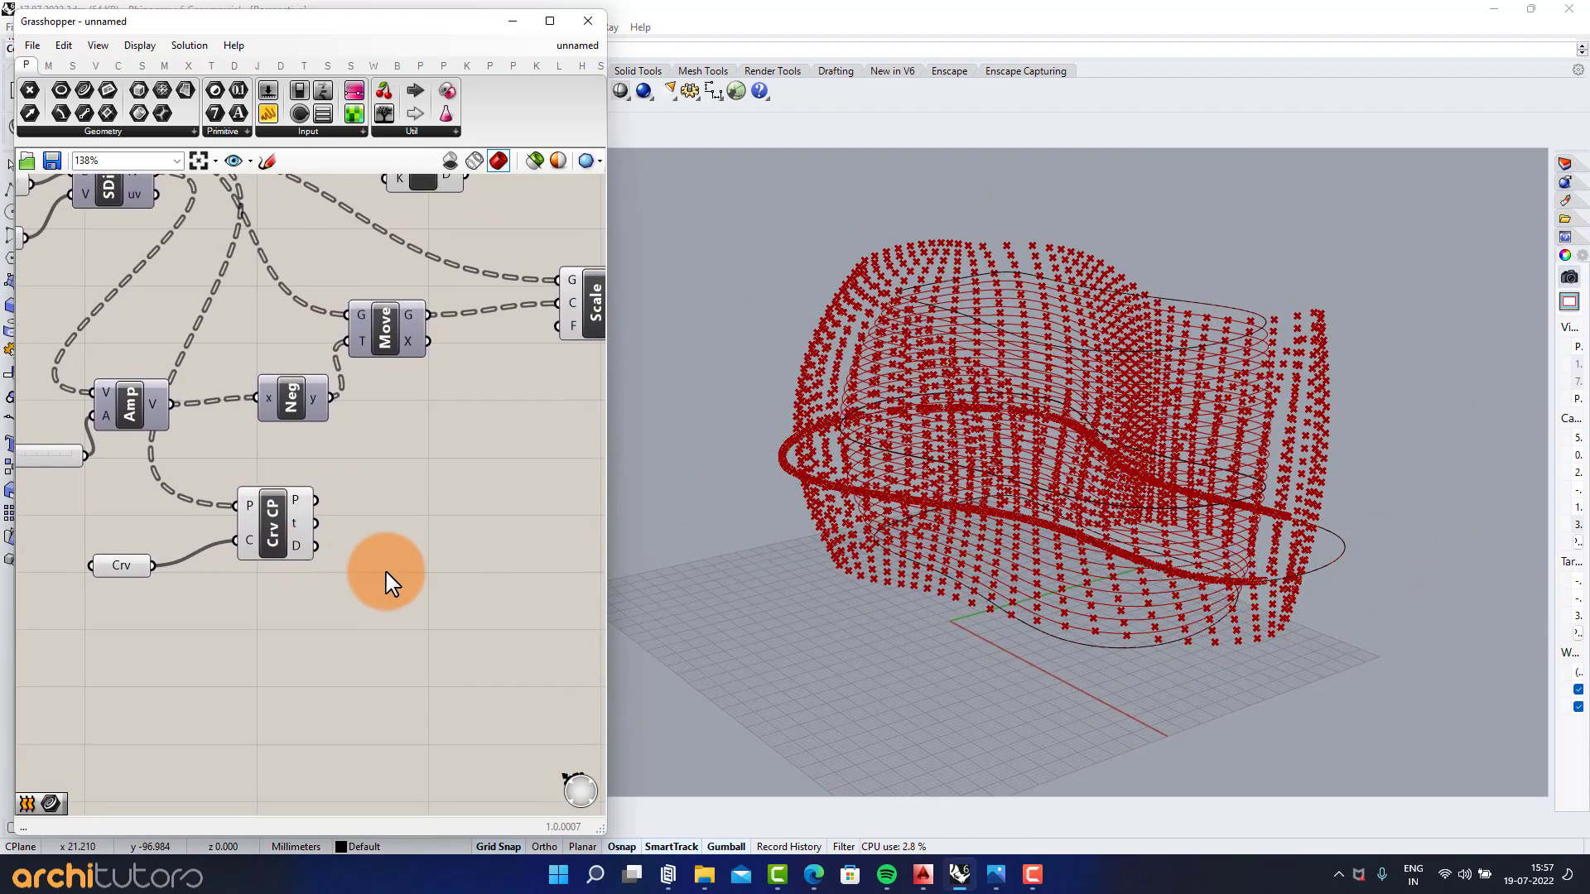
scroll(384, 571, up, 3)
double_click(413, 537)
text(RE)
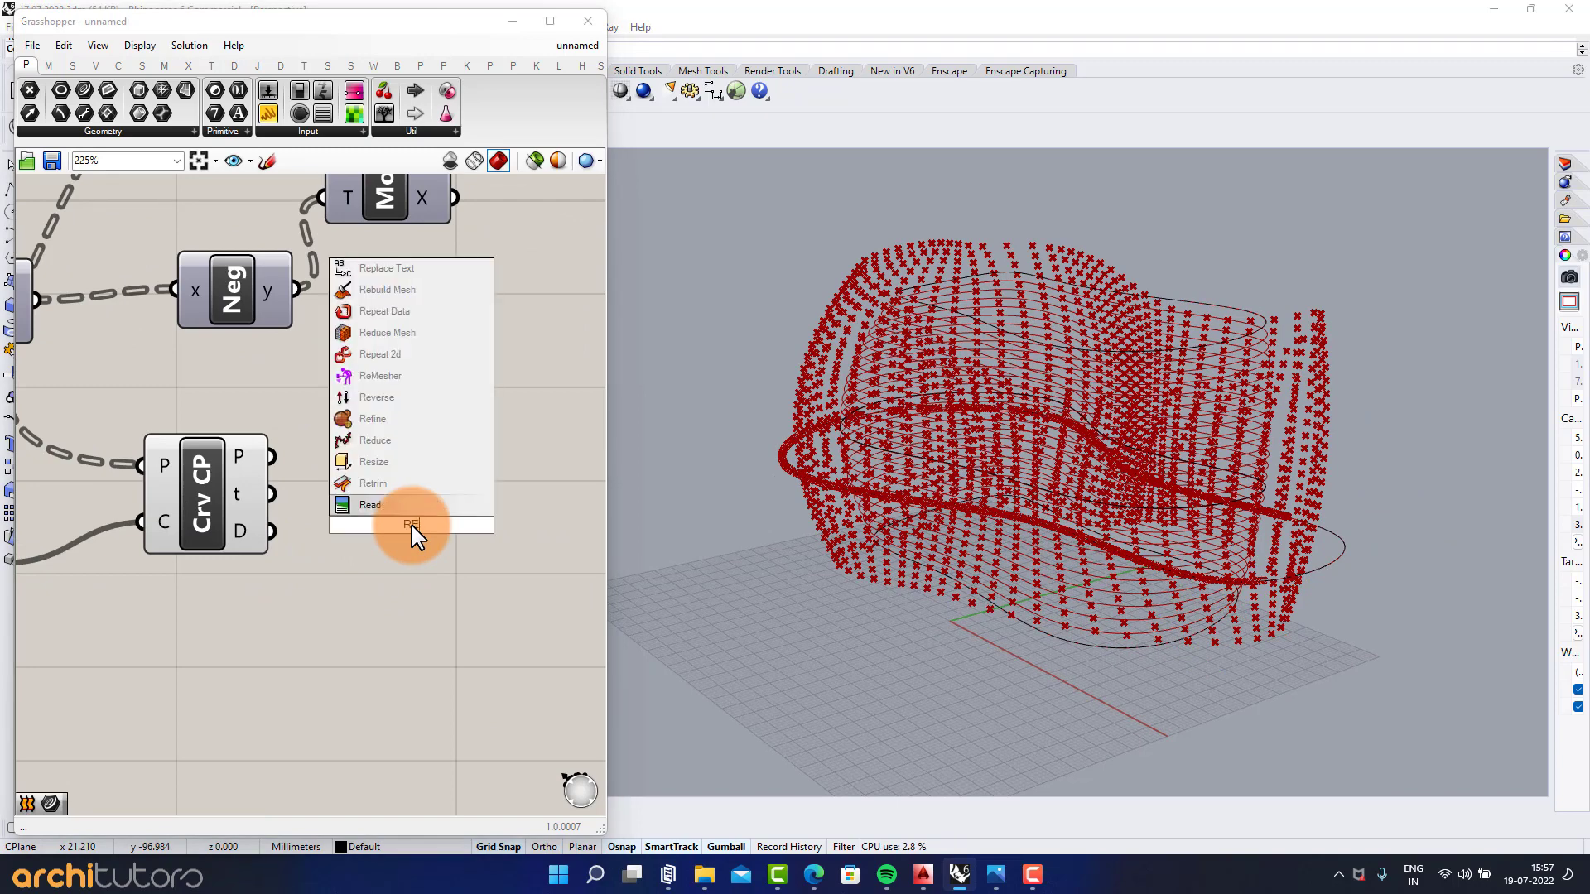
text(MAP)
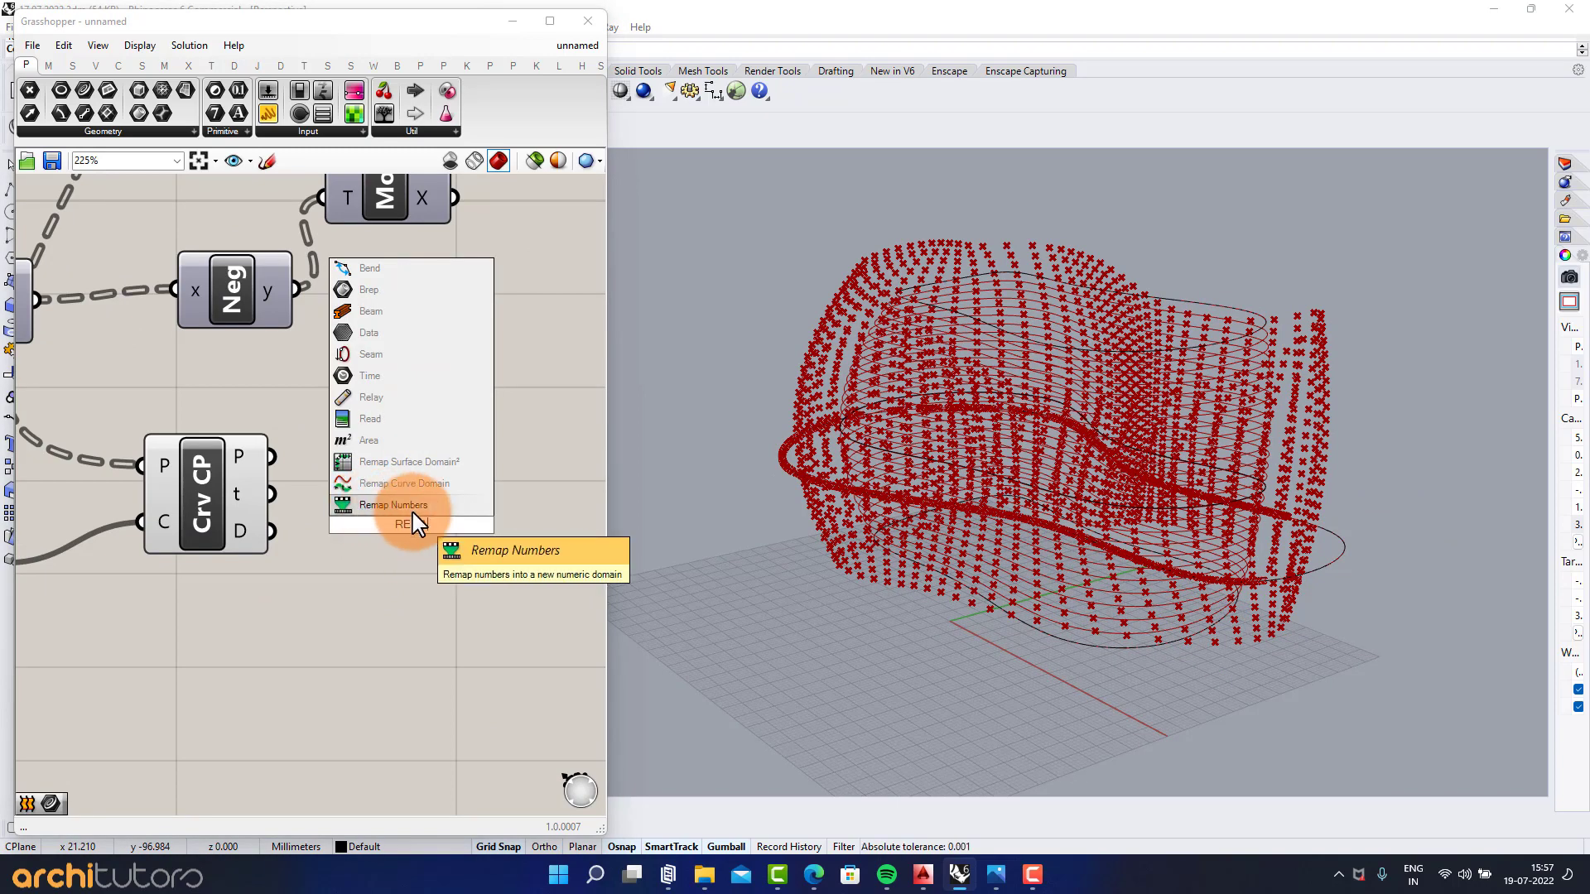
click(413, 508)
Step: Feed the Curve Closest Point distances into the Remap Numbers value input and leave space between the two components
drag(343, 483, 346, 487)
drag(459, 543, 604, 563)
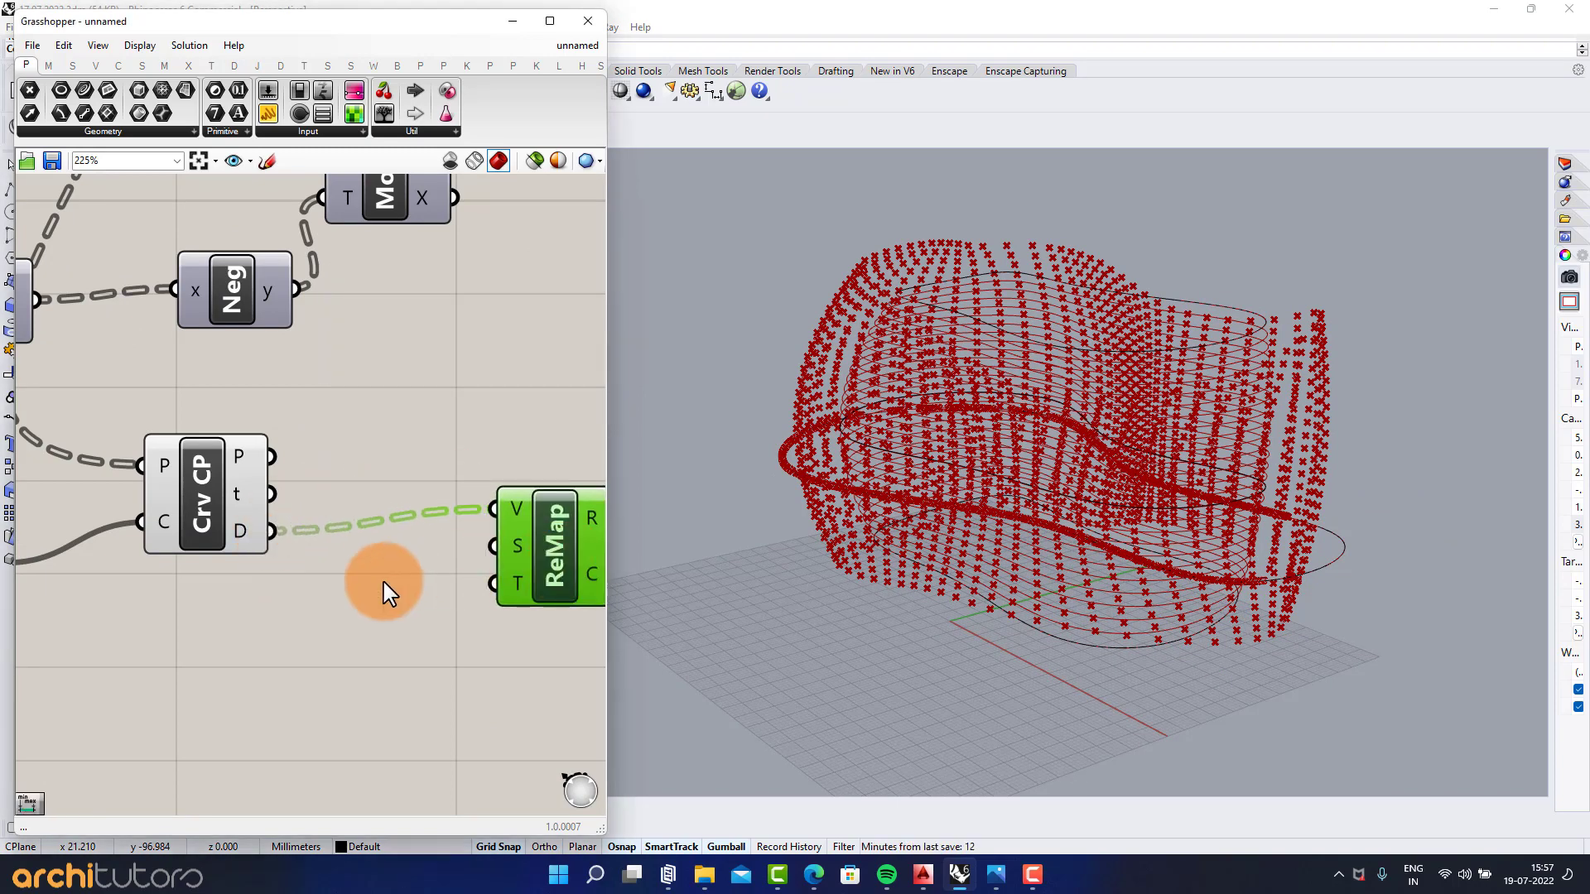
scroll(315, 537, down, 3)
scroll(439, 541, up, 2)
drag(439, 546, 489, 557)
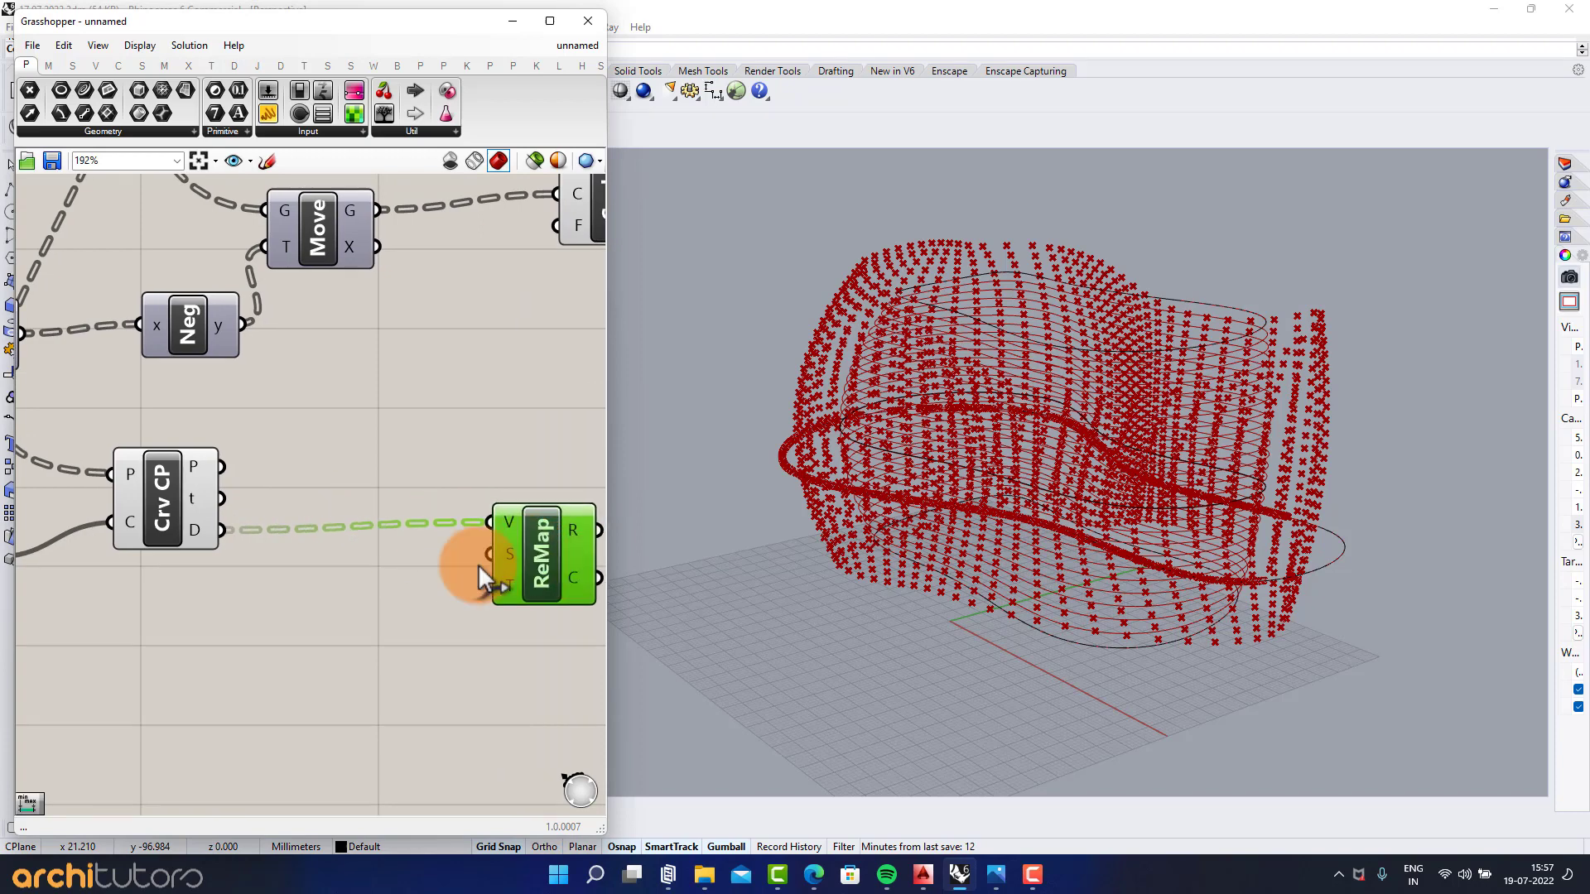
Step: Add a Bounds component between Curve Closest Point and Remap Numbers
double_click(334, 584)
text(BOUN)
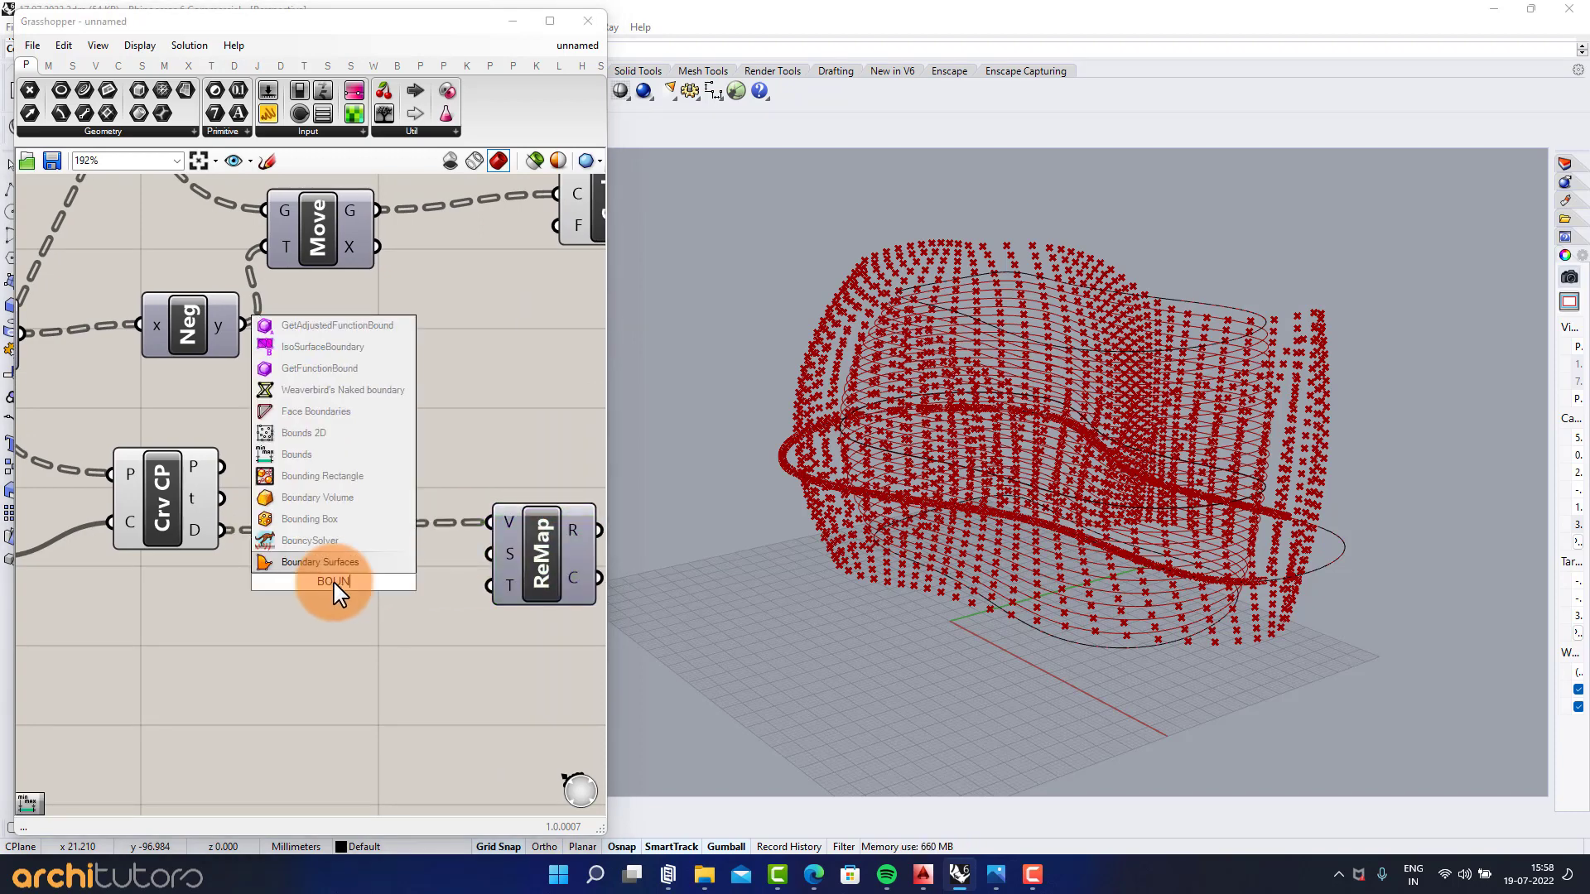
text(DS)
click(314, 562)
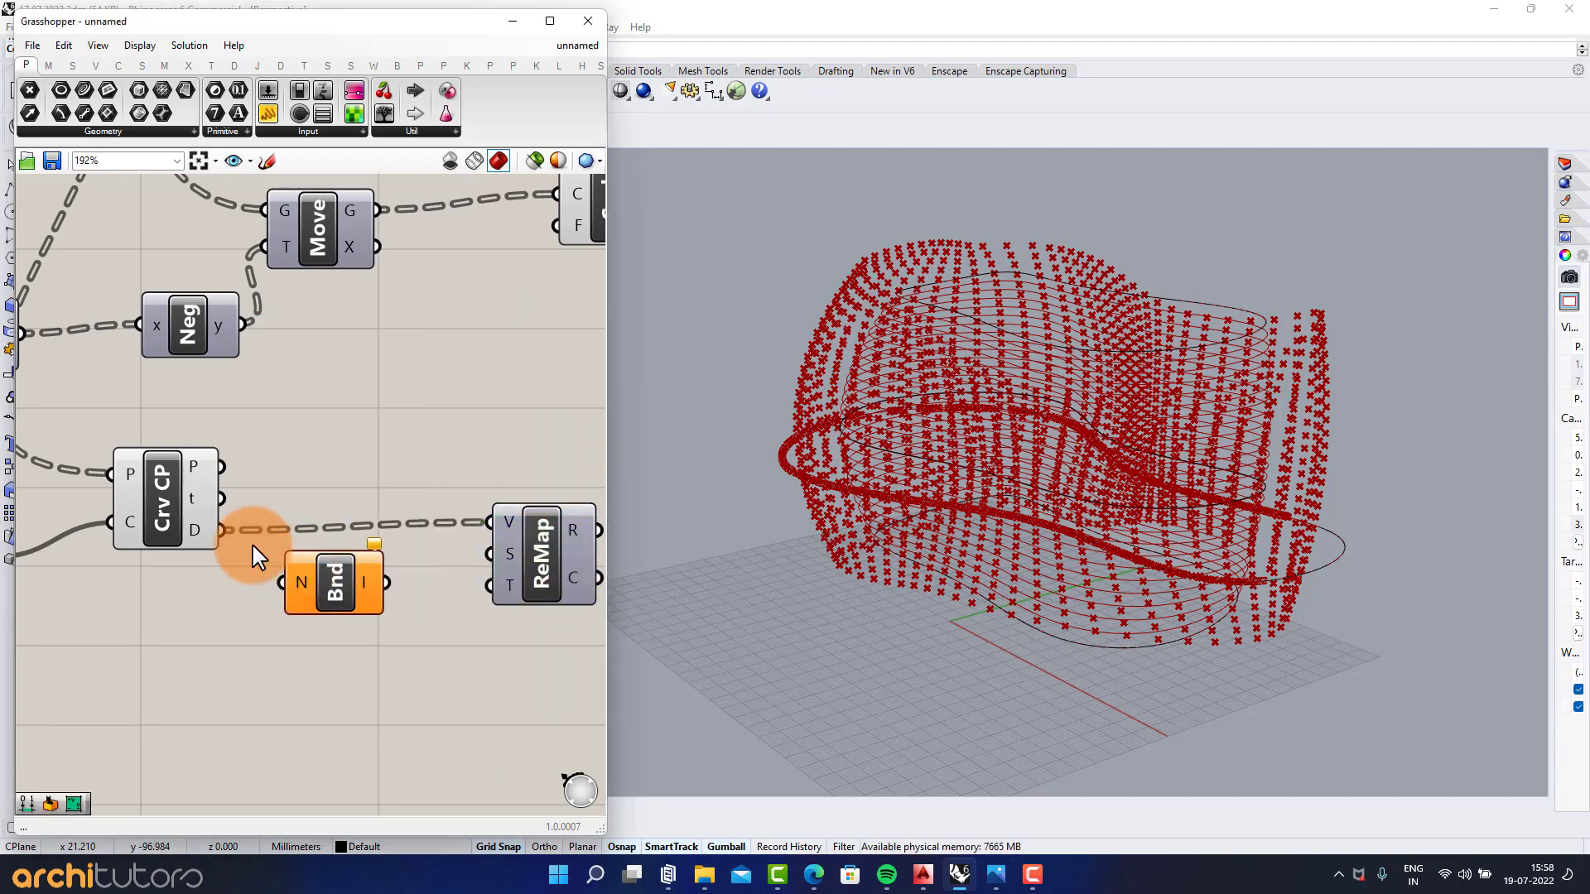
Step: Feed the closest-point distances into Bounds and connect its domain output to the Remap Numbers source input
drag(275, 561, 286, 581)
scroll(391, 578, up, 1)
drag(511, 554, 509, 554)
right_drag(434, 572, 365, 574)
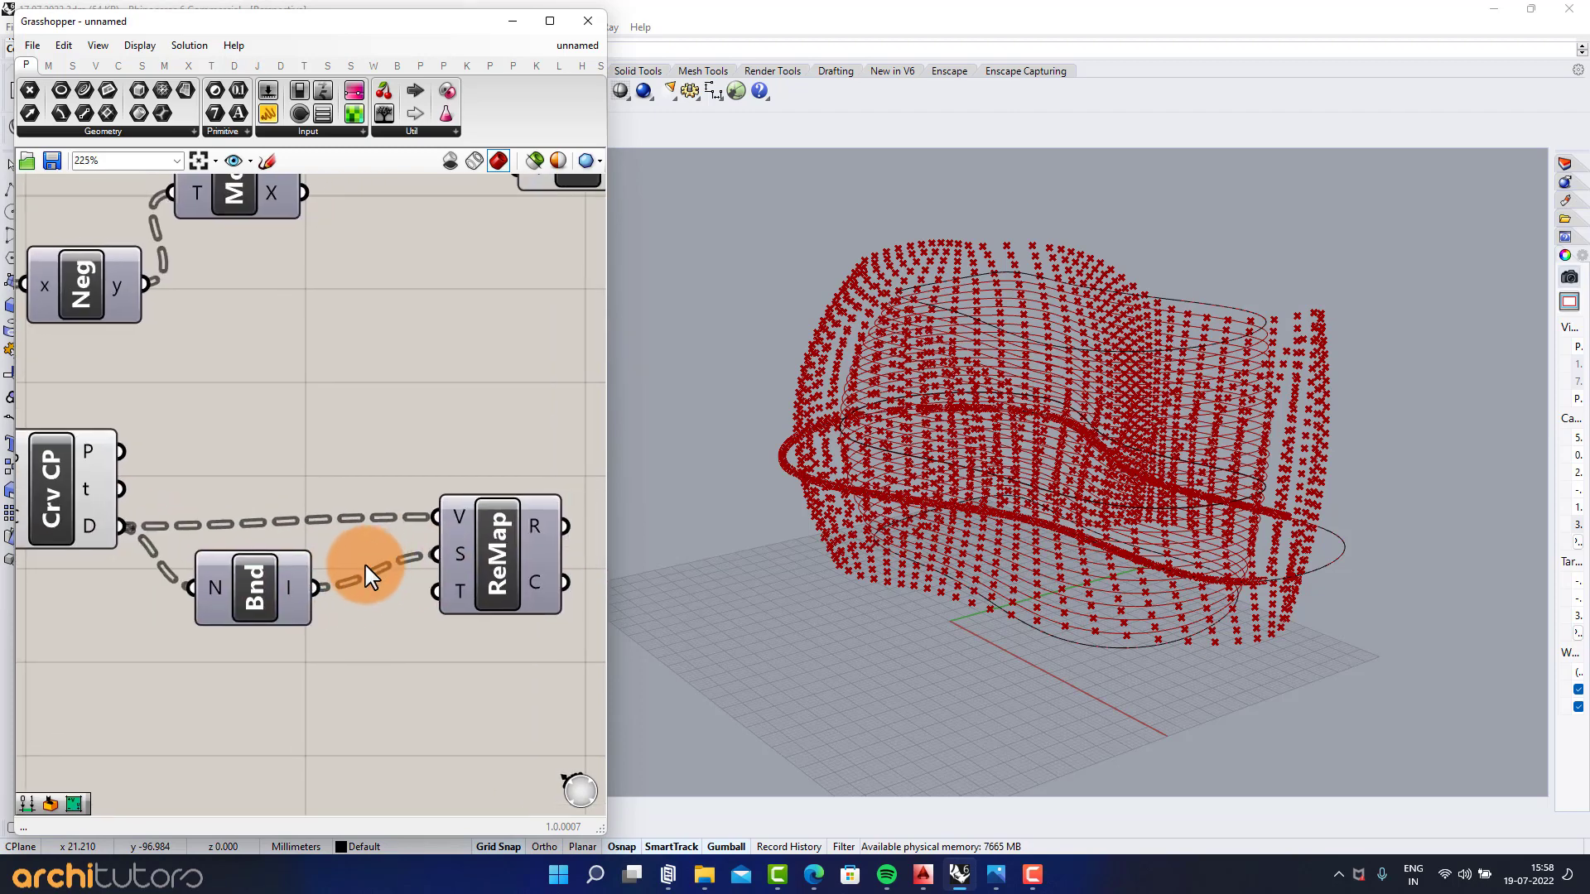
scroll(406, 566, down, 2)
Step: Move the Scale component farther from Move to make room and add a Graph Mapper between Remap Numbers and Scale
drag(472, 558, 447, 563)
click(434, 499)
right_drag(429, 524, 280, 571)
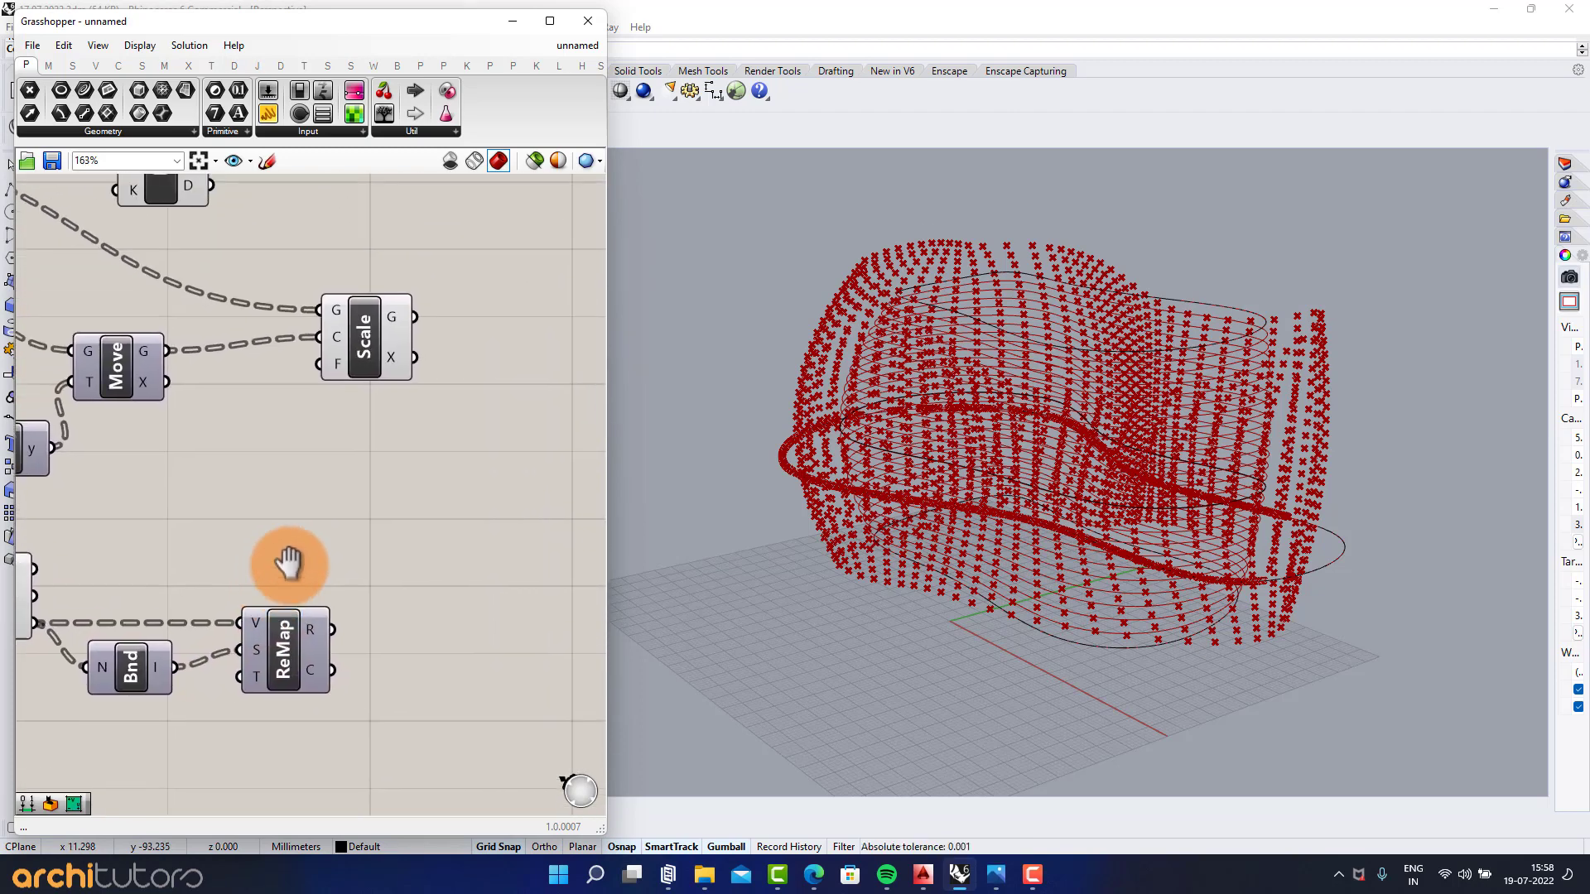
drag(362, 378, 513, 364)
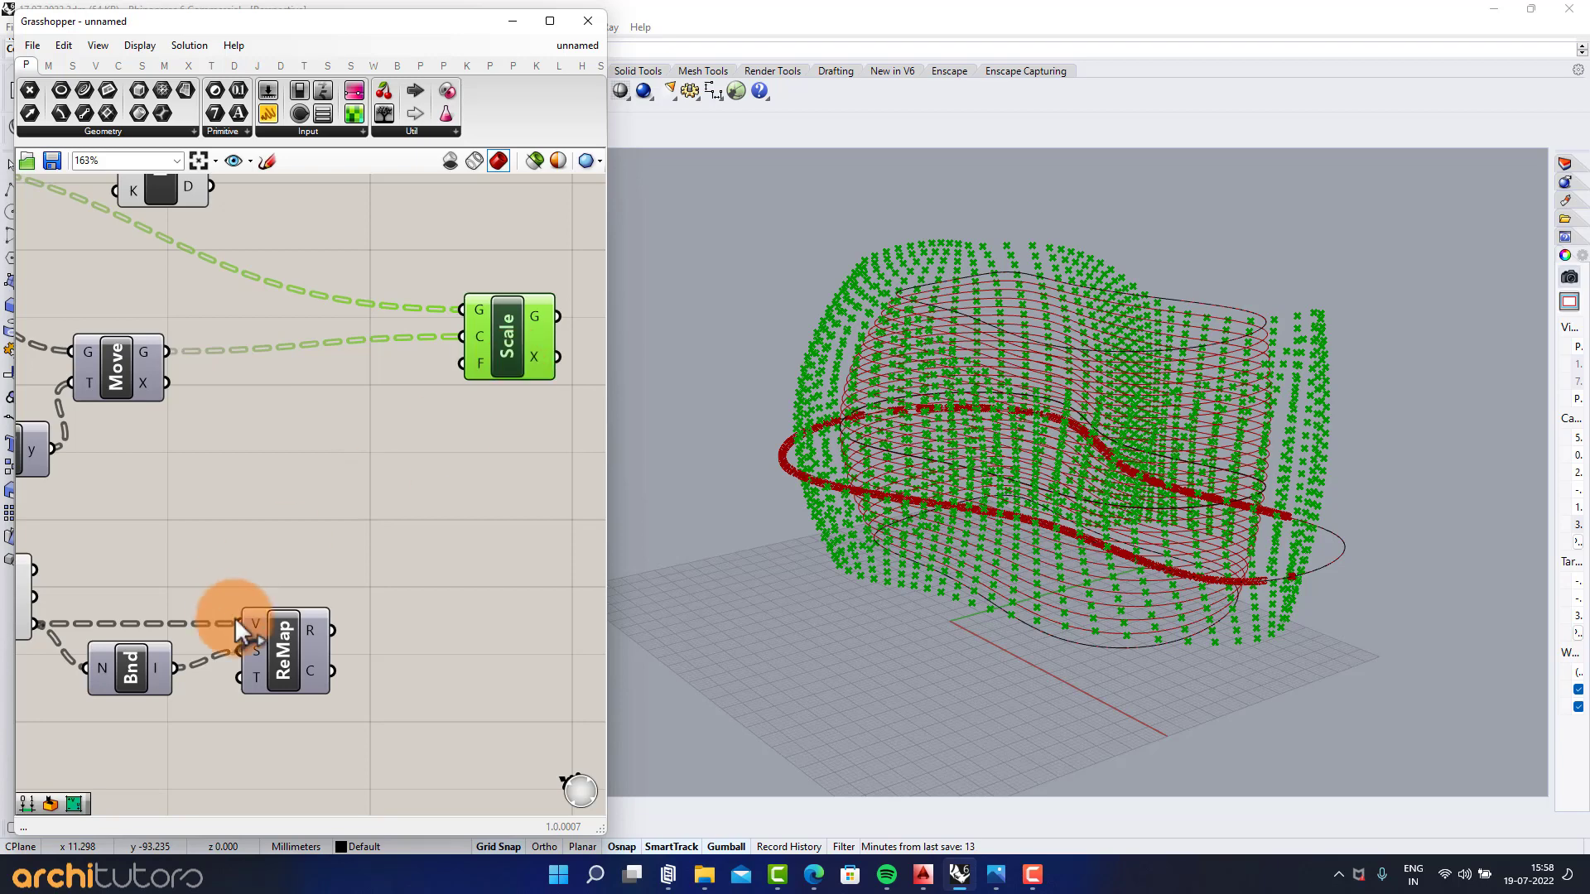
scroll(406, 517, up, 1)
click(406, 517)
double_click(390, 521)
text(GRA)
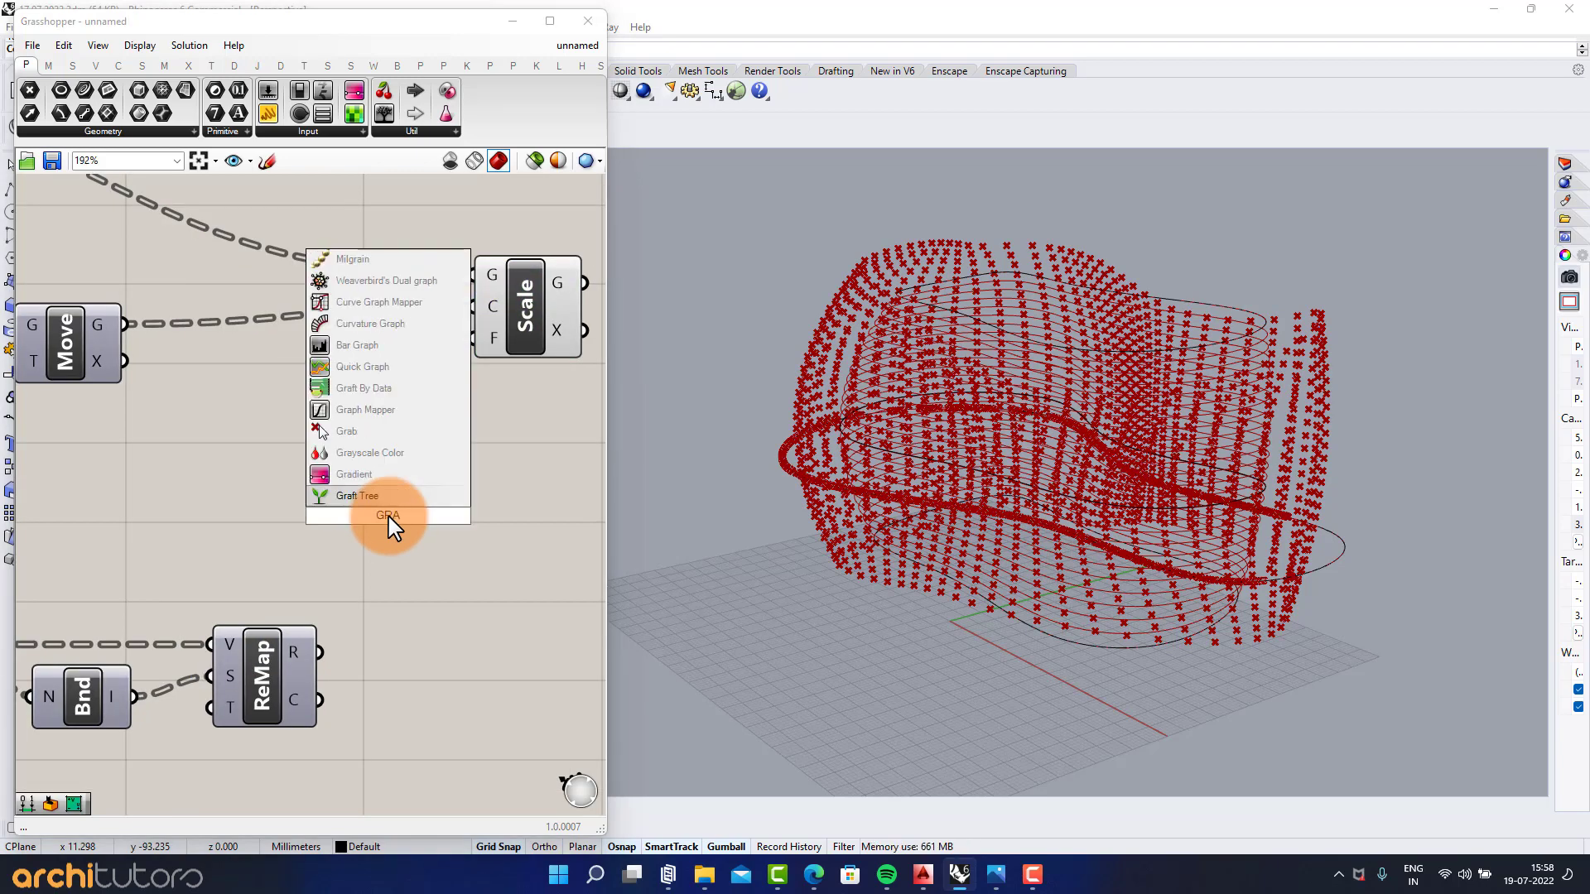
click(391, 439)
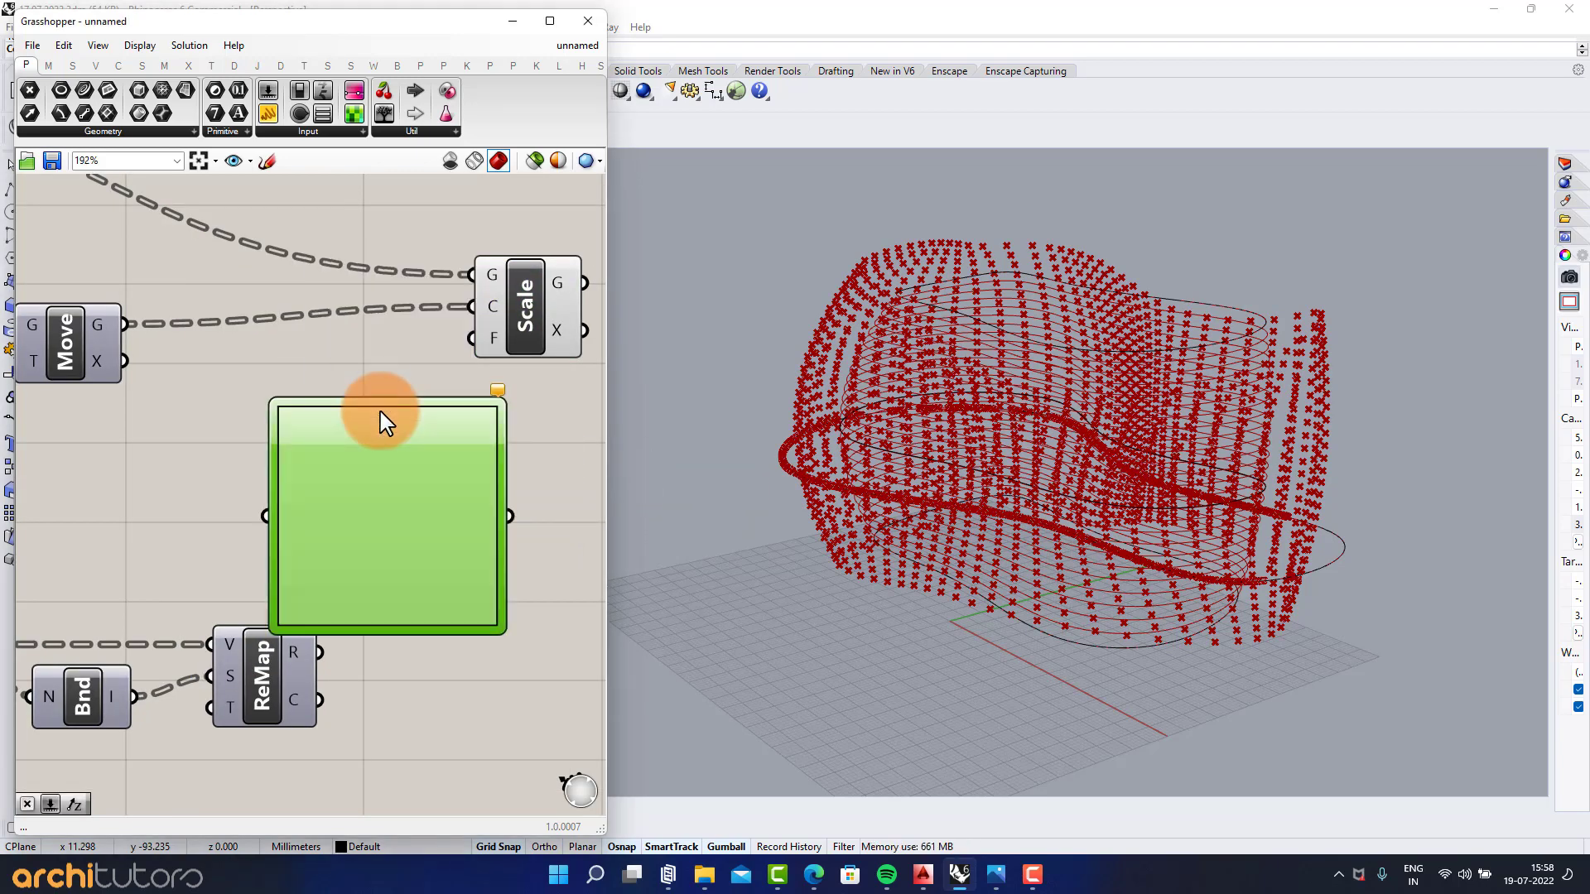
Step: Shrink the Graph Mapper, position it clear of Remap Numbers and set its graph type to Linear
drag(502, 401, 414, 486)
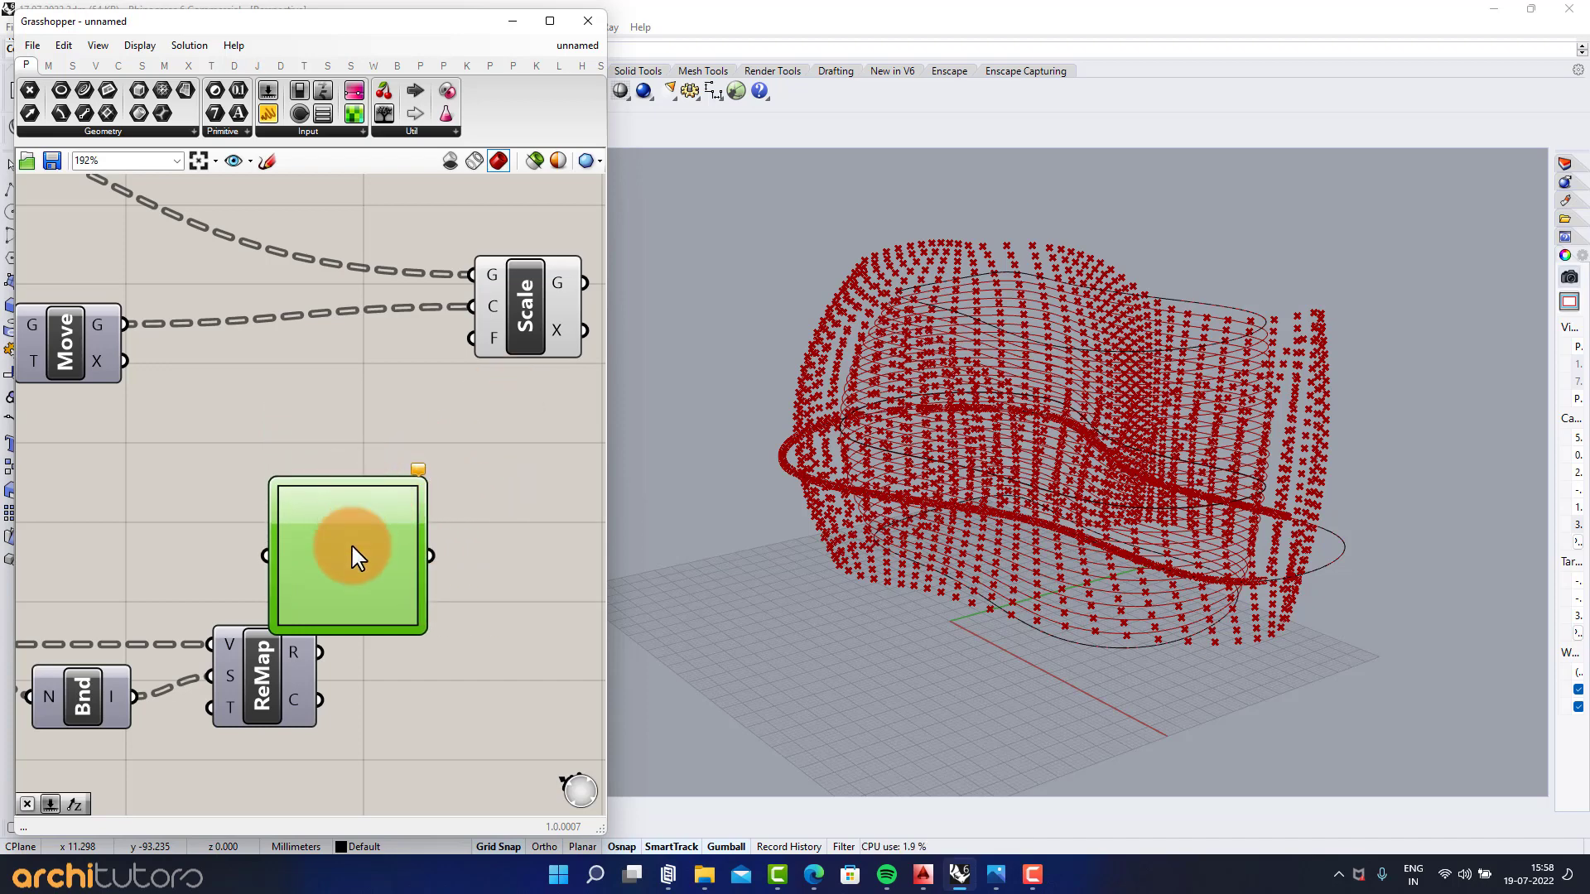
drag(356, 557, 365, 493)
right_click(363, 489)
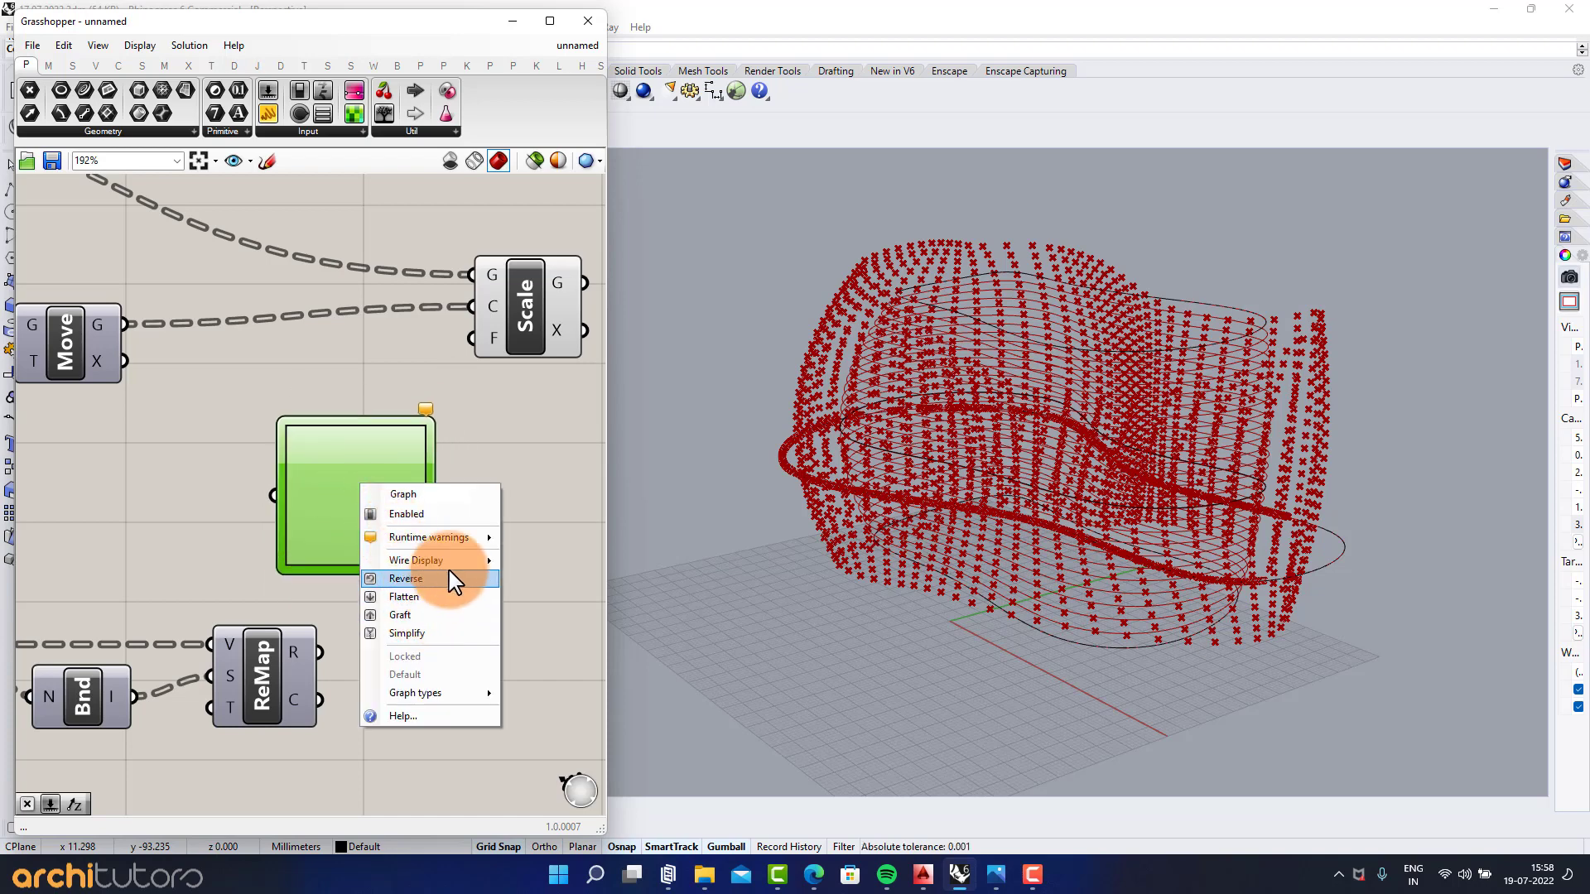
mouse_move(444, 693)
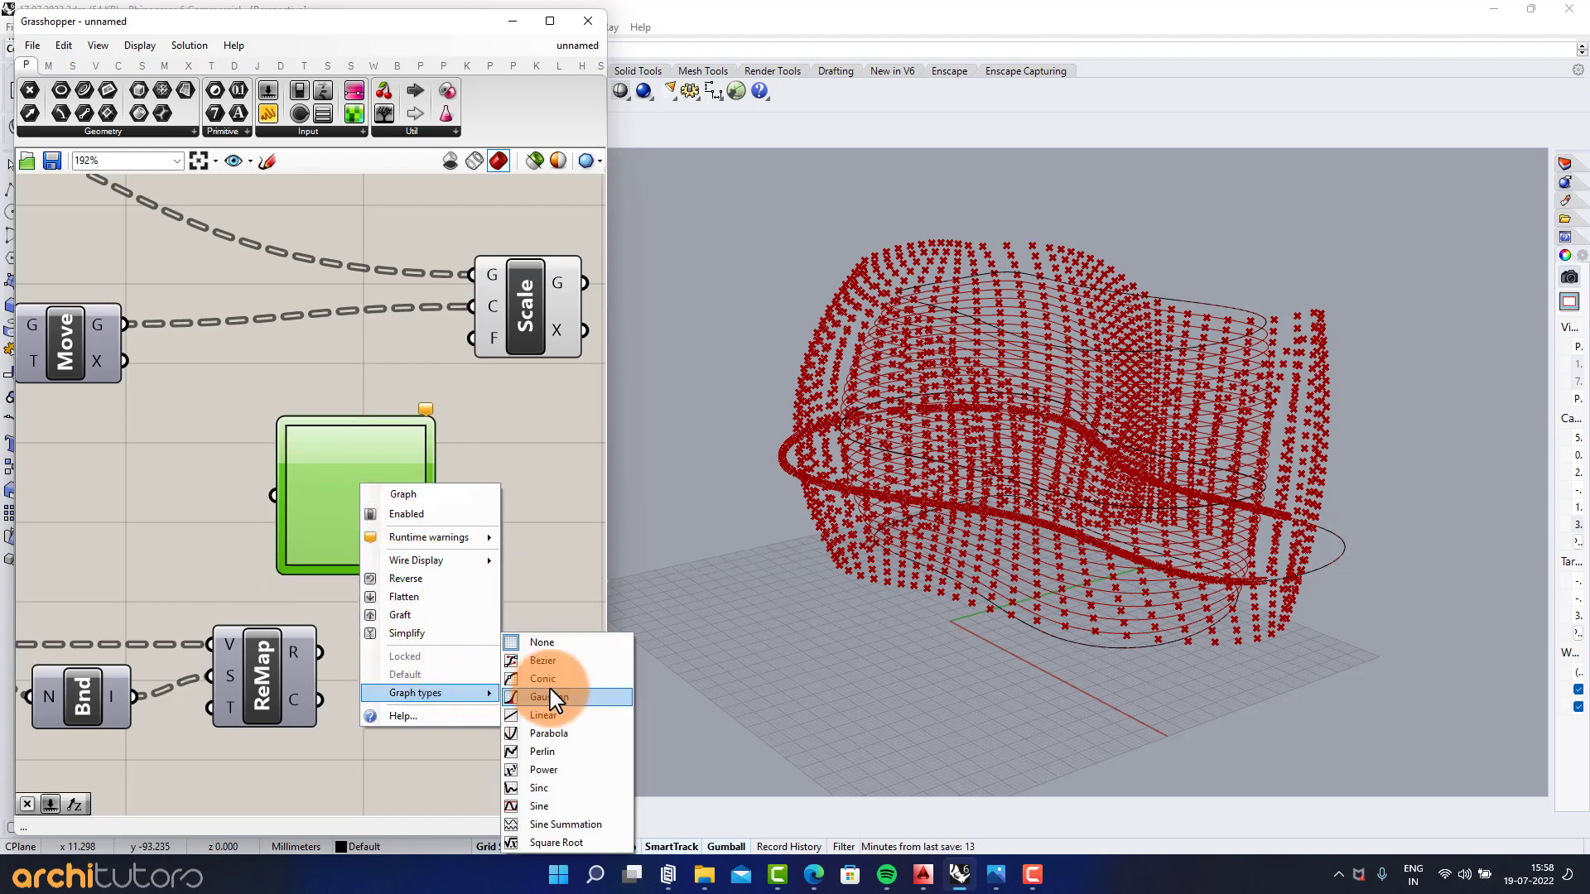
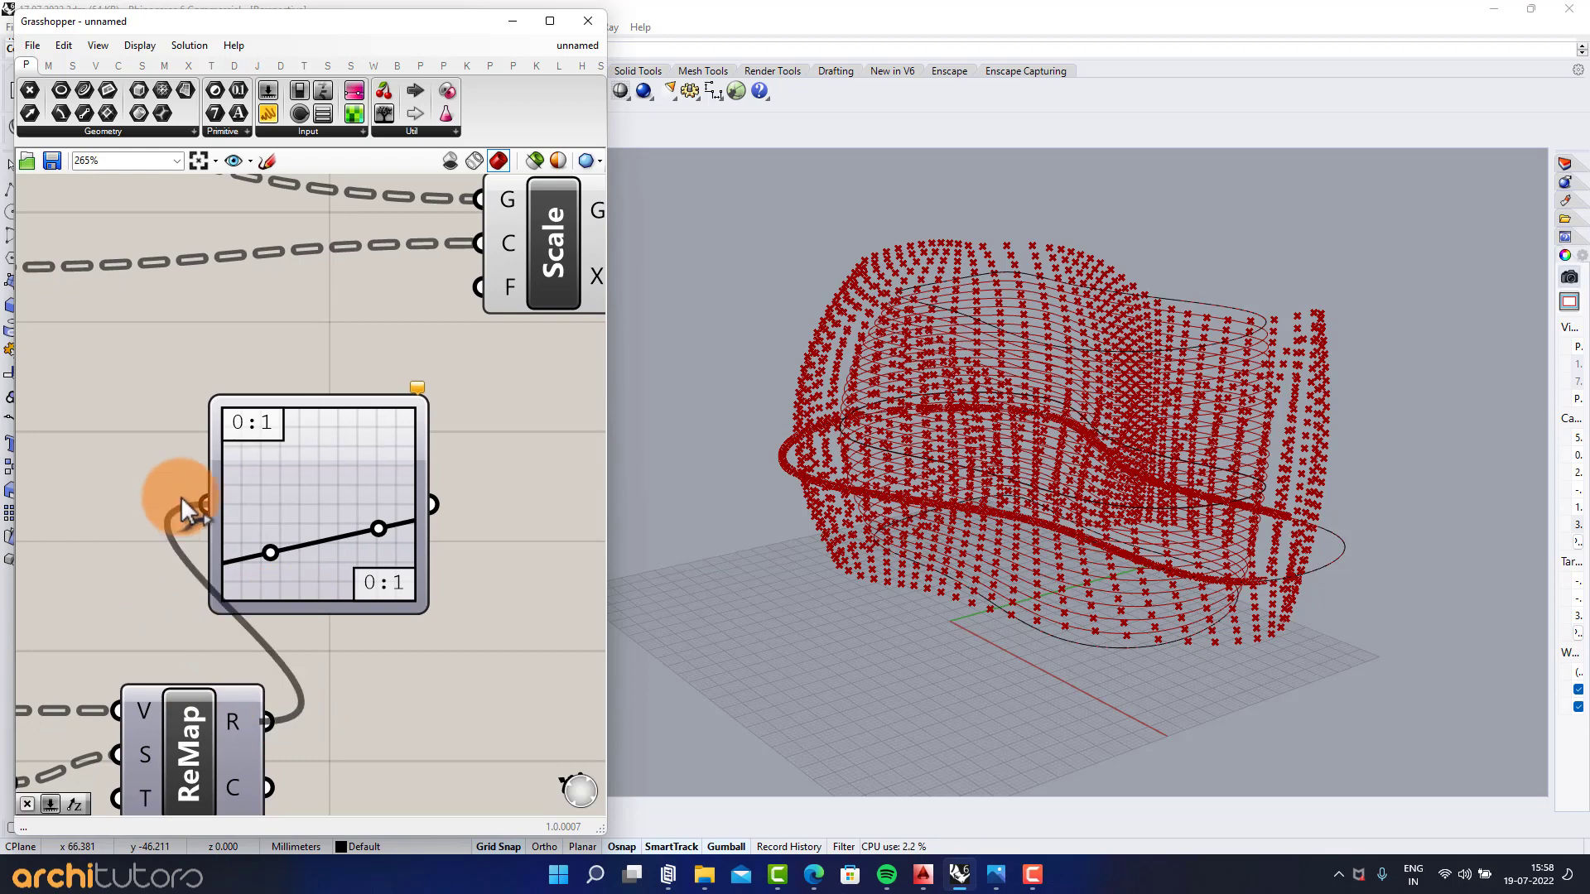
Step: Feed the remapped values through the Graph Mapper into the factor input of Scale
drag(468, 327, 476, 317)
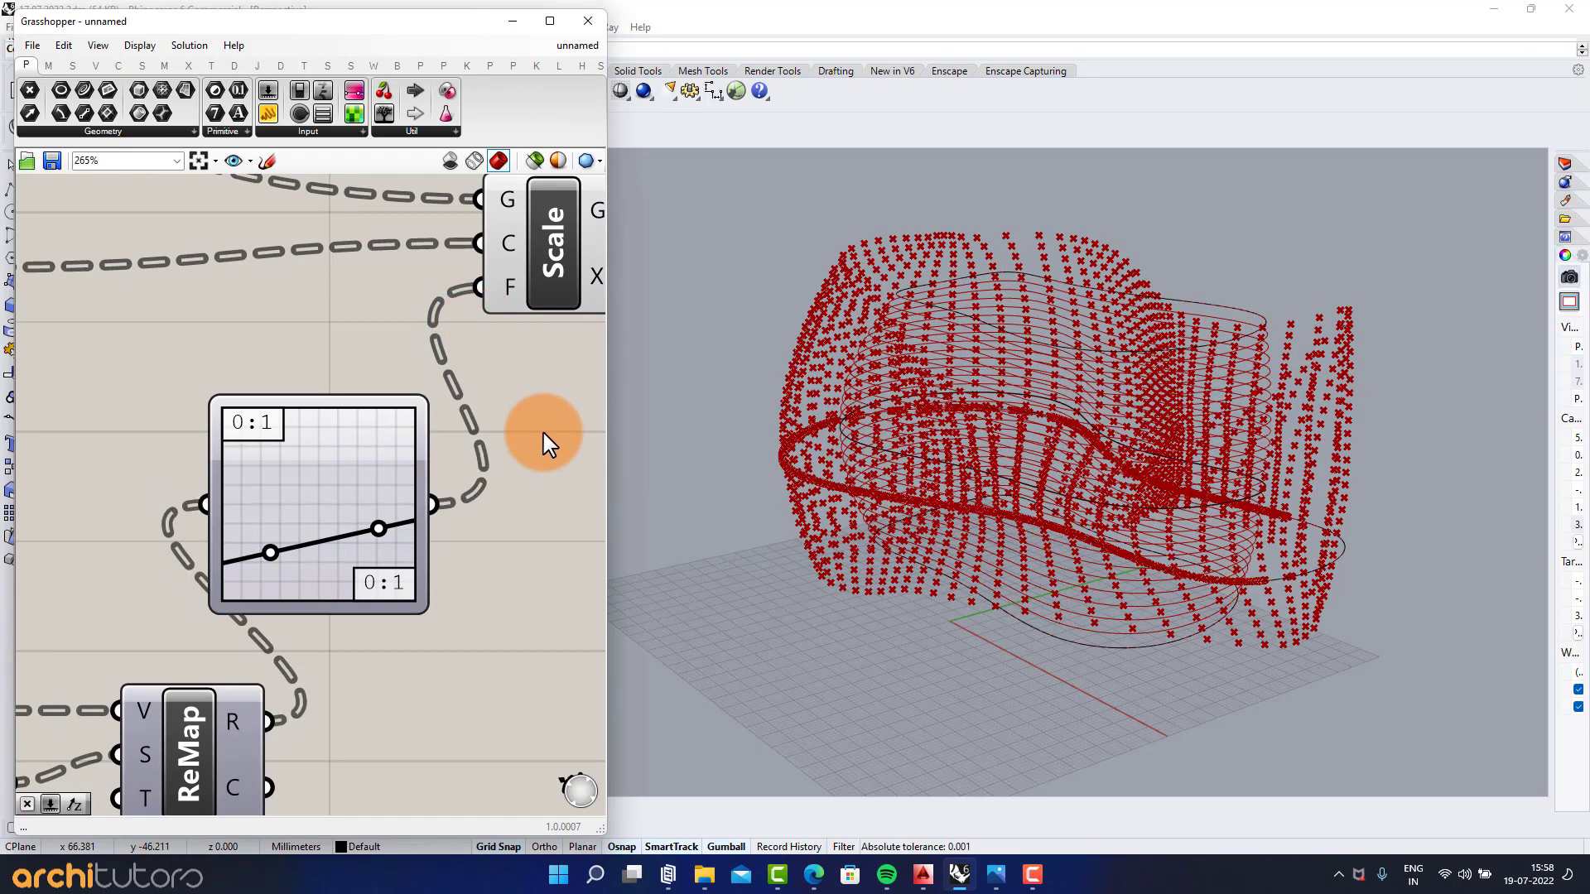
scroll(532, 426, down, 5)
click(551, 341)
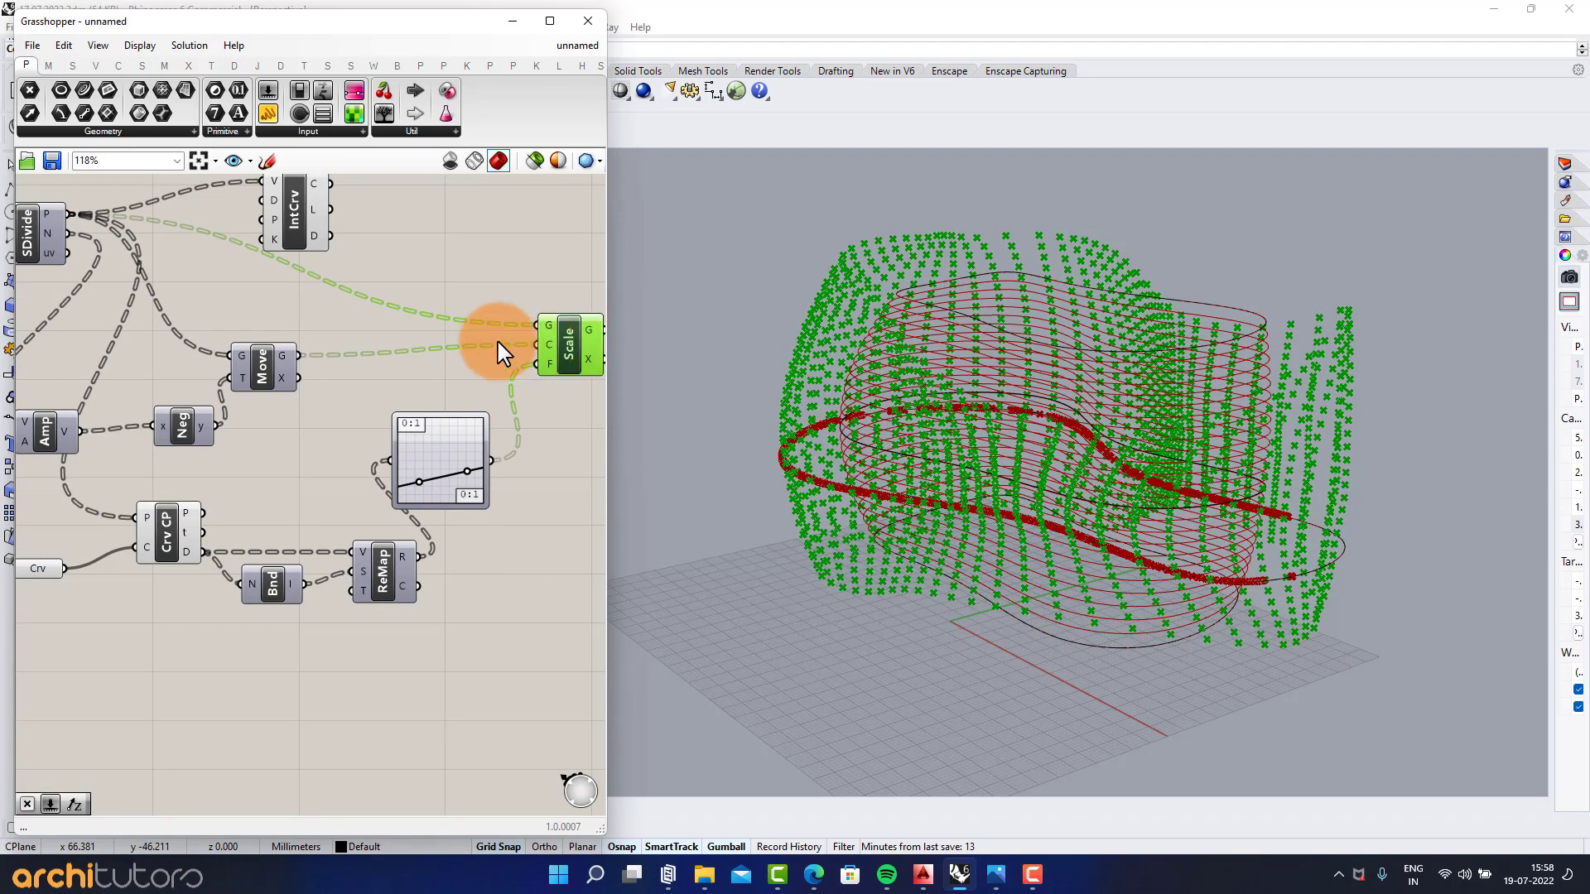
Step: Turn off the viewport preview of the Curve Closest Point component
right_drag(514, 344, 340, 348)
drag(229, 325, 153, 587)
scroll(460, 399, down, 4)
click(331, 535)
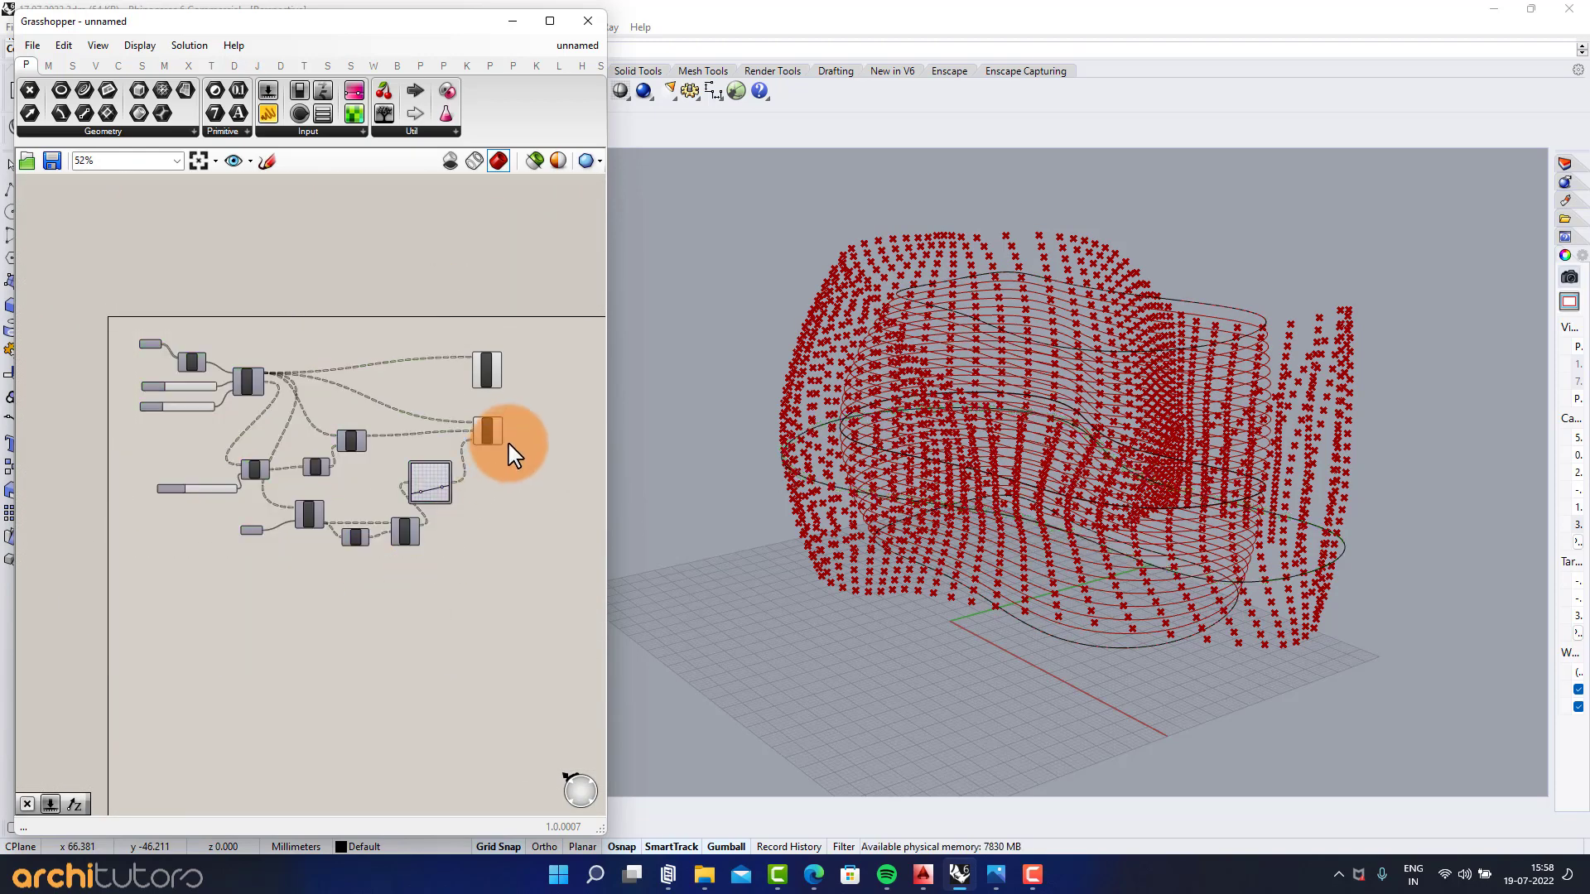
Step: Highlight the interpolated curves and the scaled points in turn and compare how they sit around the facade
scroll(510, 454, up, 5)
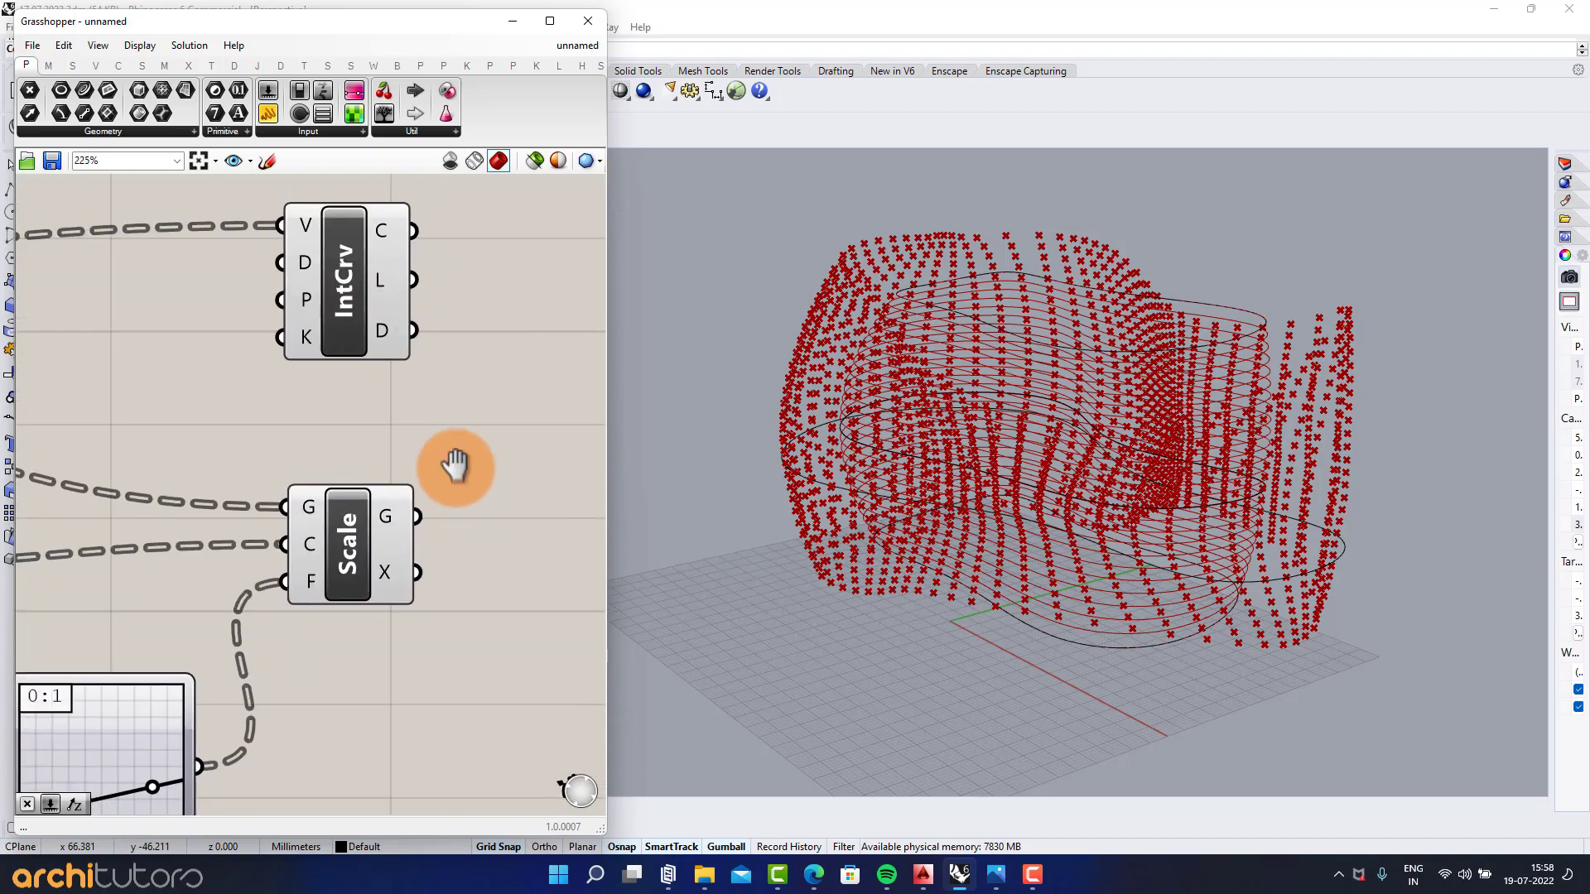
right_drag(1225, 496, 1166, 504)
scroll(405, 516, down, 1)
click(383, 351)
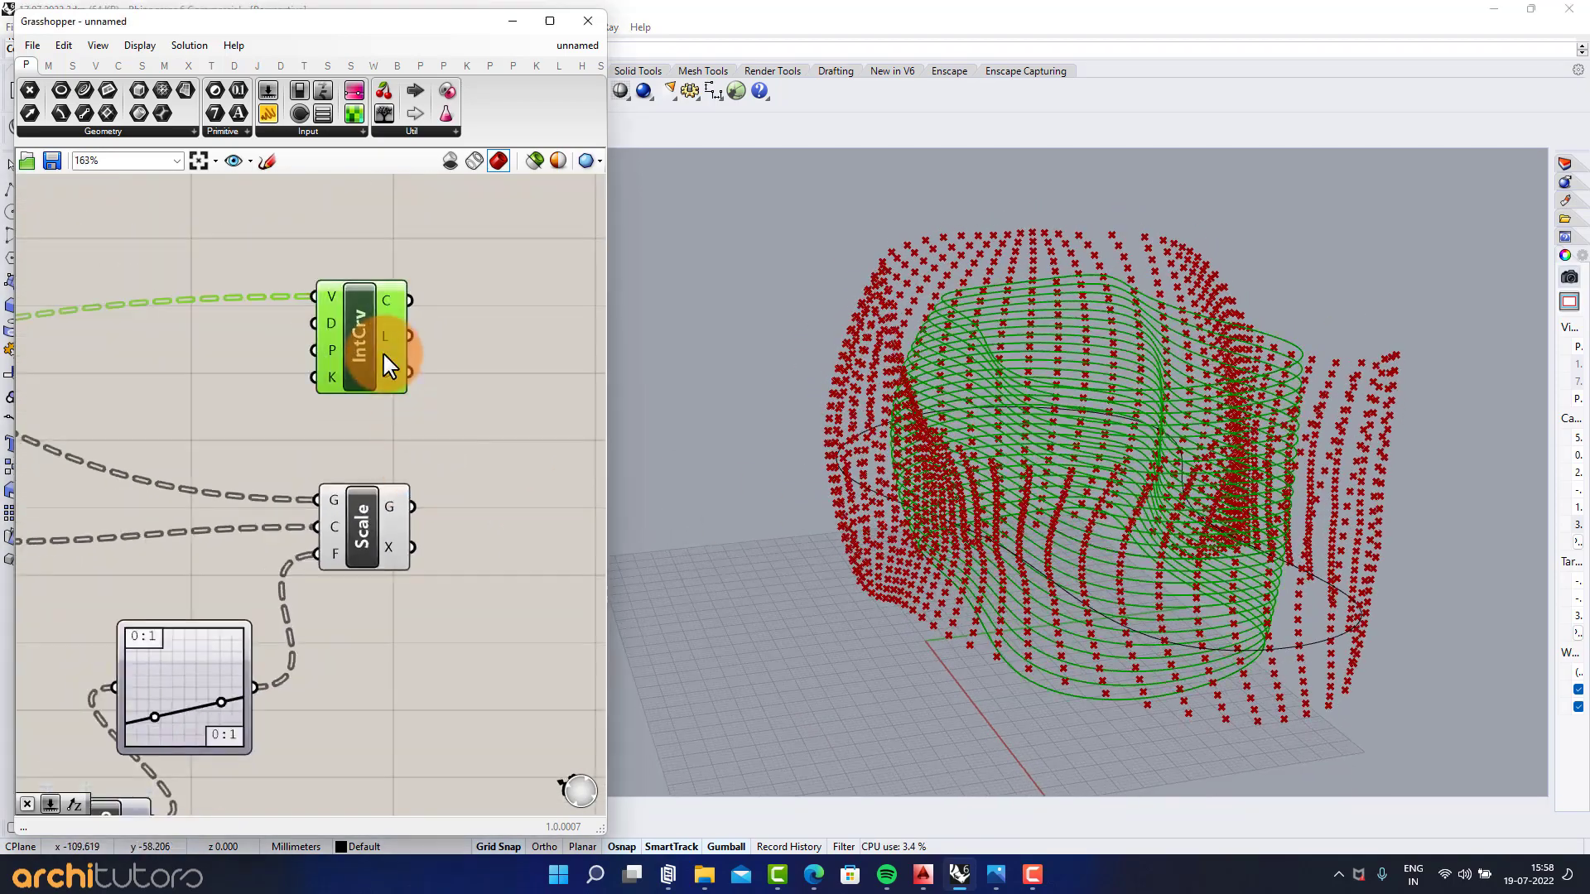
click(361, 497)
right_drag(934, 557, 901, 550)
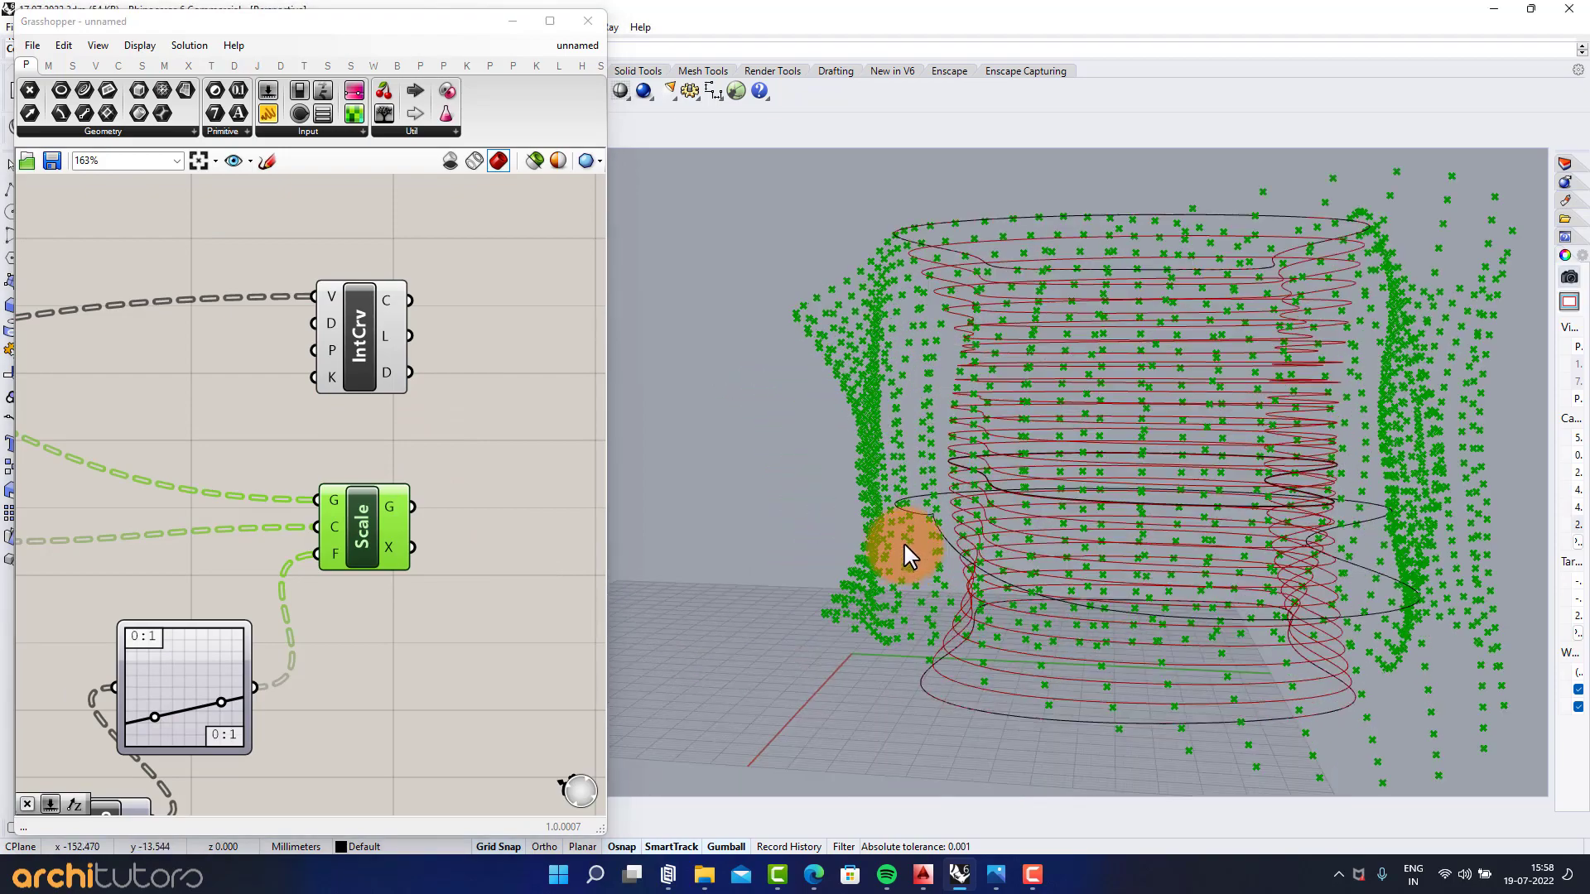
scroll(902, 549, up, 3)
Step: Reposition the second handle of the Graph Mapper's line closer to the first to adjust the scale factors
click(335, 523)
right_drag(335, 525, 396, 435)
scroll(298, 611, up, 5)
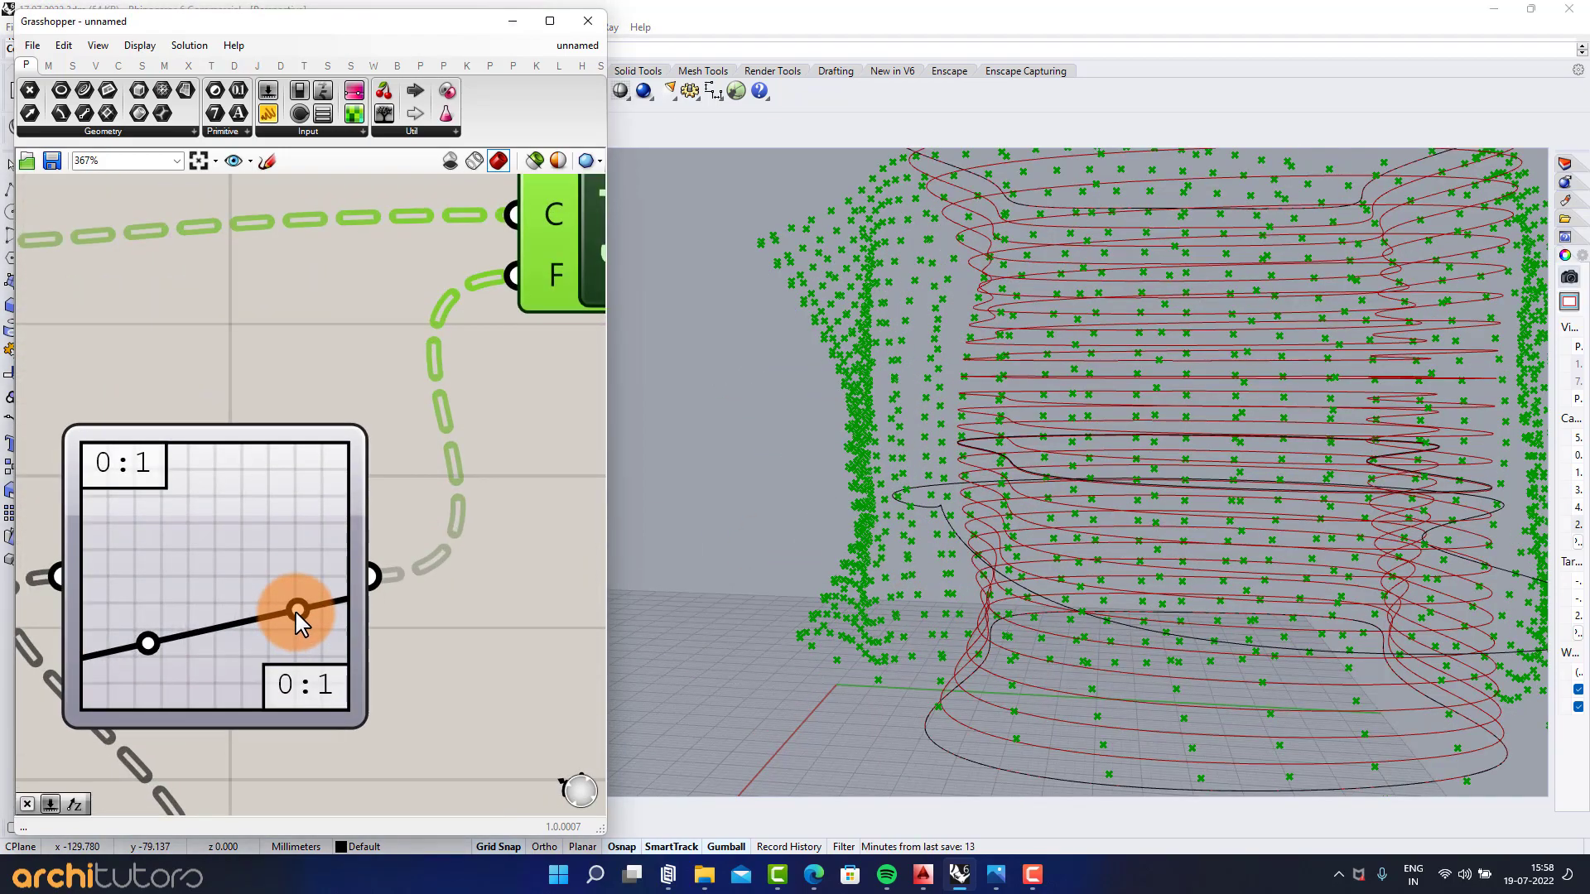
drag(298, 590, 262, 634)
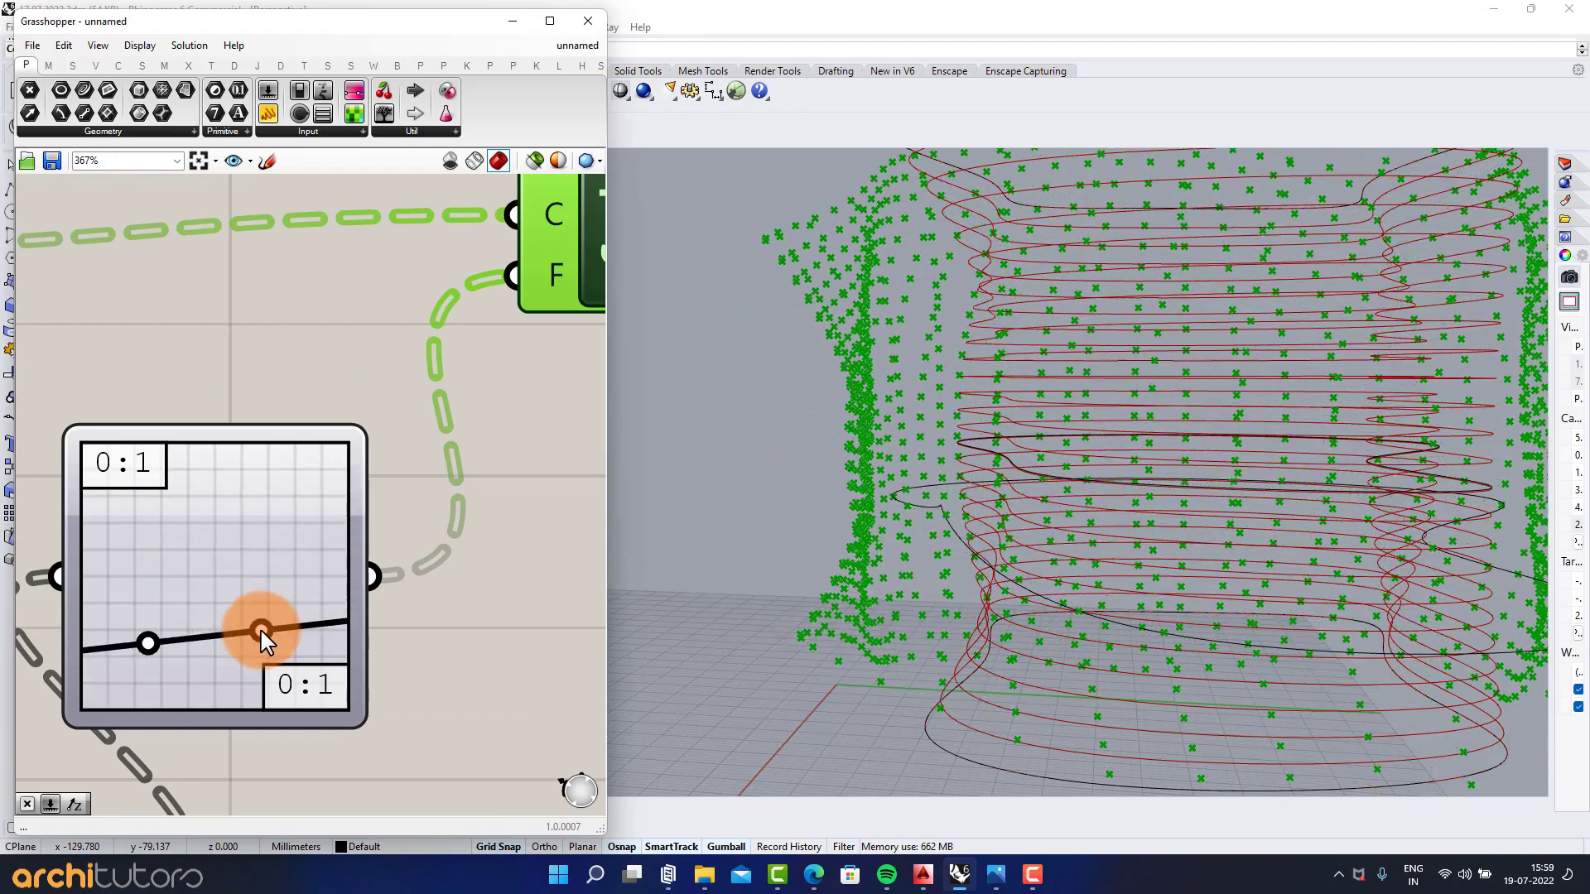
scroll(920, 565, down, 4)
right_drag(921, 565, 1050, 585)
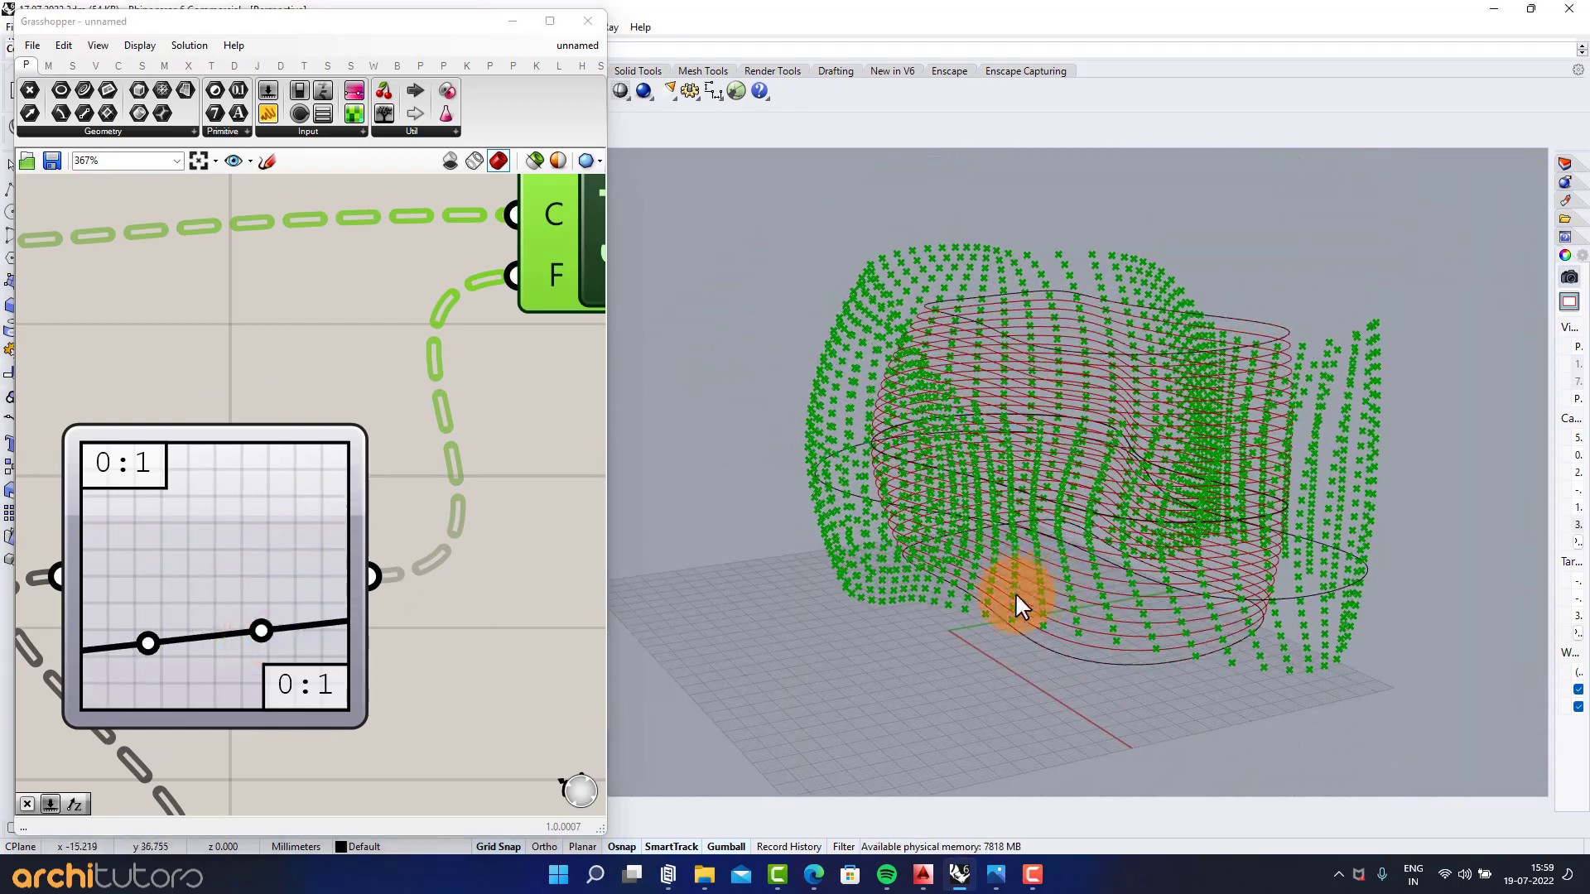
double_click(425, 643)
mouse_move(261, 631)
mouse_down()
mouse_move(253, 643)
mouse_move(262, 619)
mouse_up()
Step: Set the Amplitude slider to 14
right_drag(816, 546, 952, 414)
scroll(254, 492, down, 2)
right_drag(255, 492, 571, 381)
scroll(87, 492, down, 1)
right_drag(87, 493, 448, 495)
scroll(182, 477, up, 3)
drag(188, 489, 131, 486)
Step: Add a second Interpolate curve component after Scale
scroll(301, 433, down, 4)
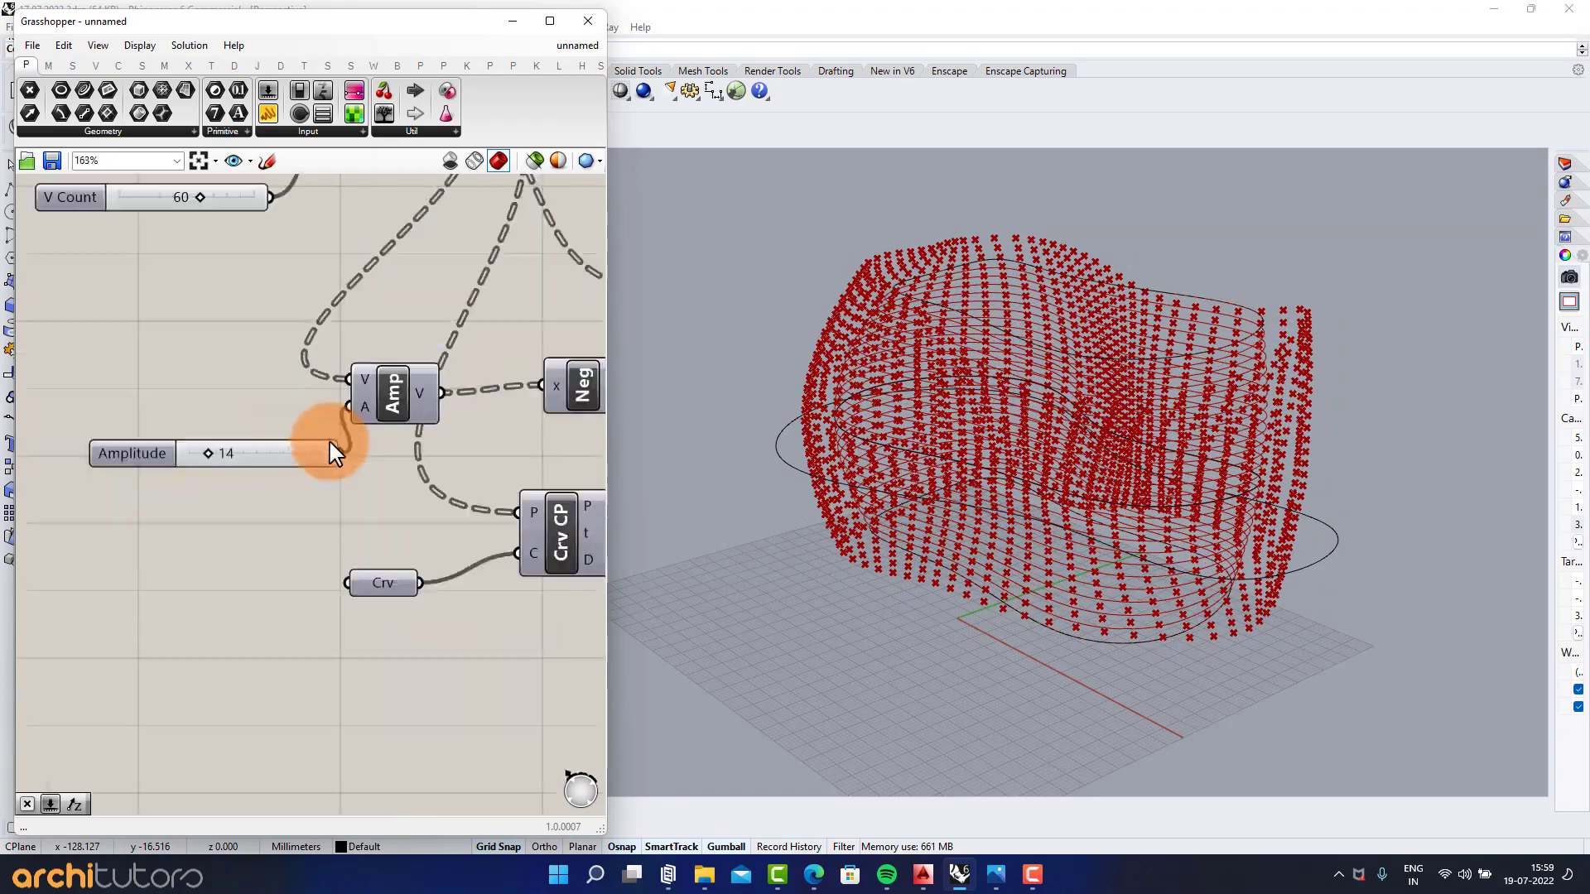
right_drag(390, 479, 199, 477)
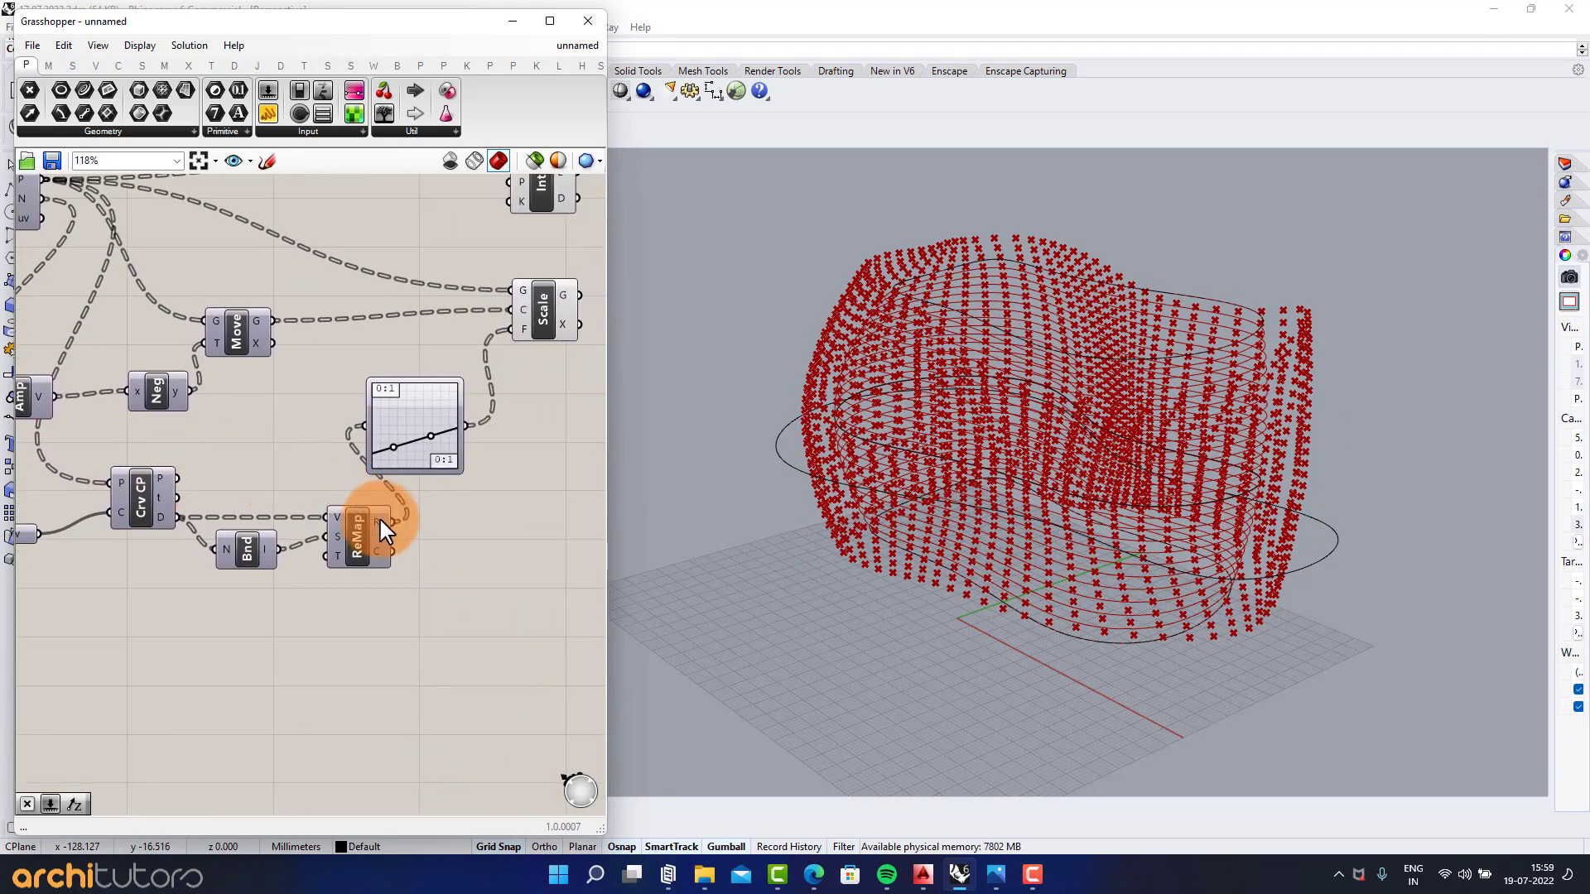
scroll(1171, 546, up, 4)
right_drag(1171, 543, 994, 514)
scroll(337, 426, down, 2)
right_drag(337, 425, 176, 541)
scroll(377, 366, up, 3)
right_drag(353, 379, 286, 440)
scroll(420, 491, up, 1)
right_drag(421, 492, 338, 452)
scroll(342, 463, up, 1)
text(in)
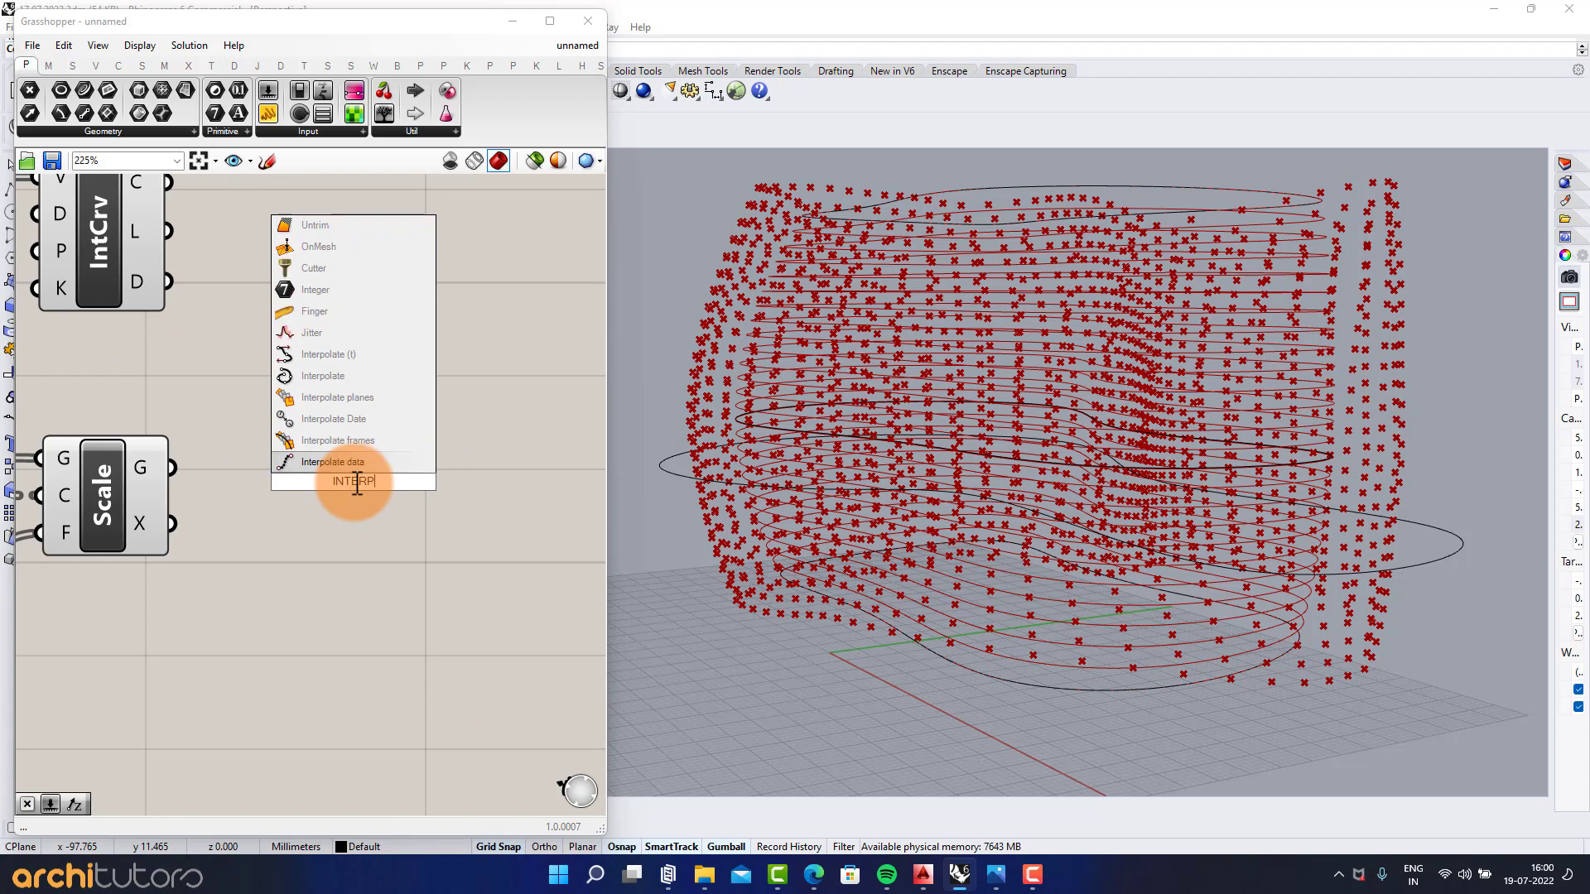
click(337, 357)
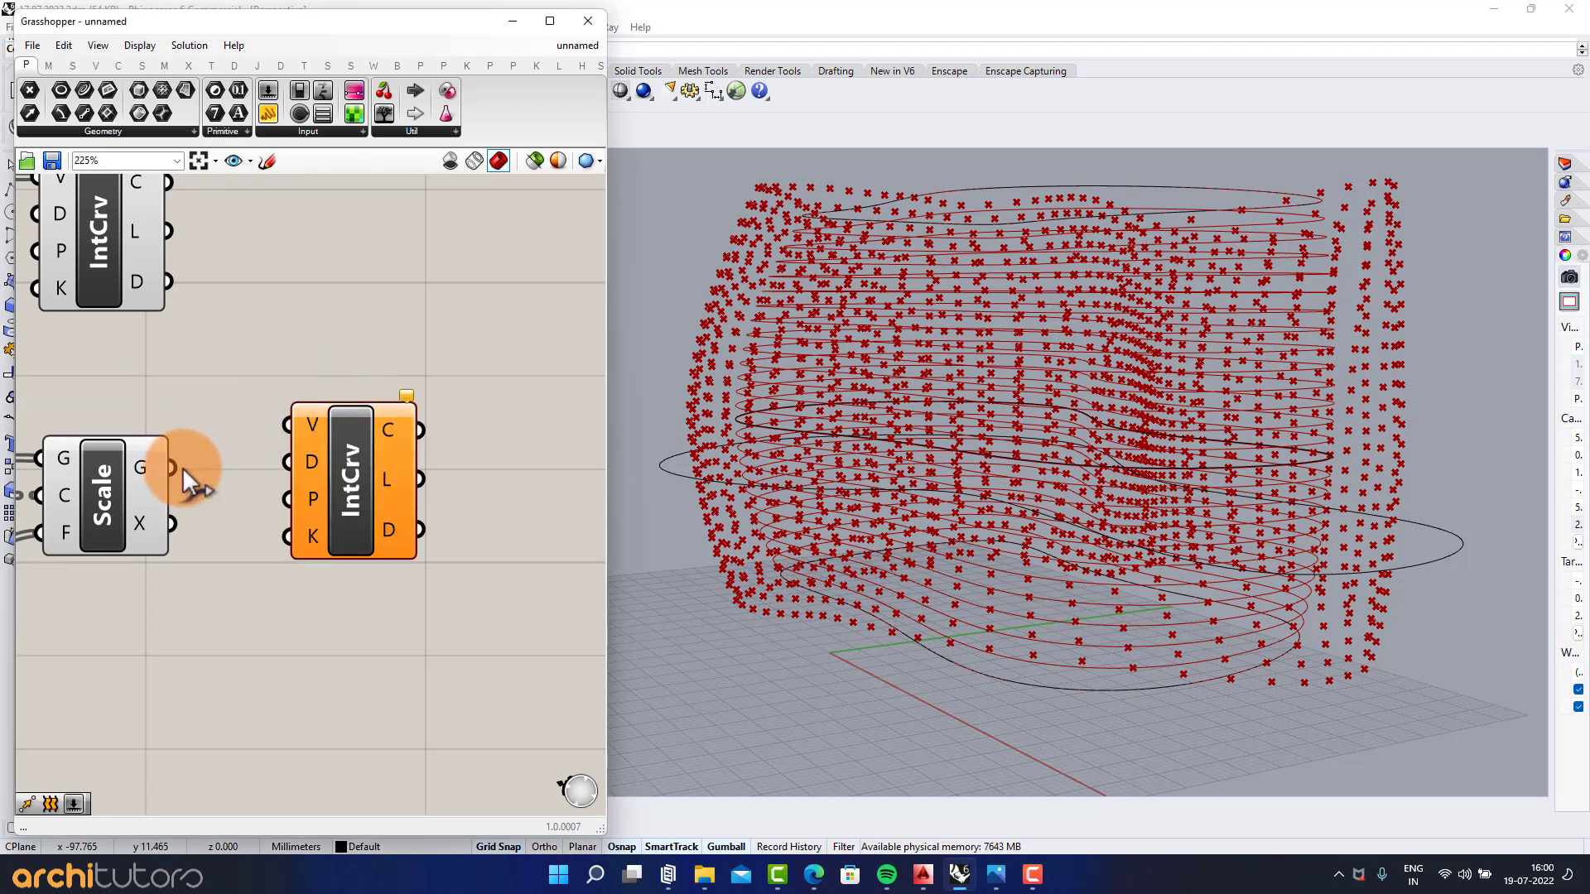
Step: Connect Scale's geometry output to the vertices input of the new Interpolate component
drag(284, 421, 292, 424)
drag(352, 487, 358, 496)
right_drag(322, 411, 309, 490)
scroll(309, 490, down, 2)
scroll(324, 422, up, 1)
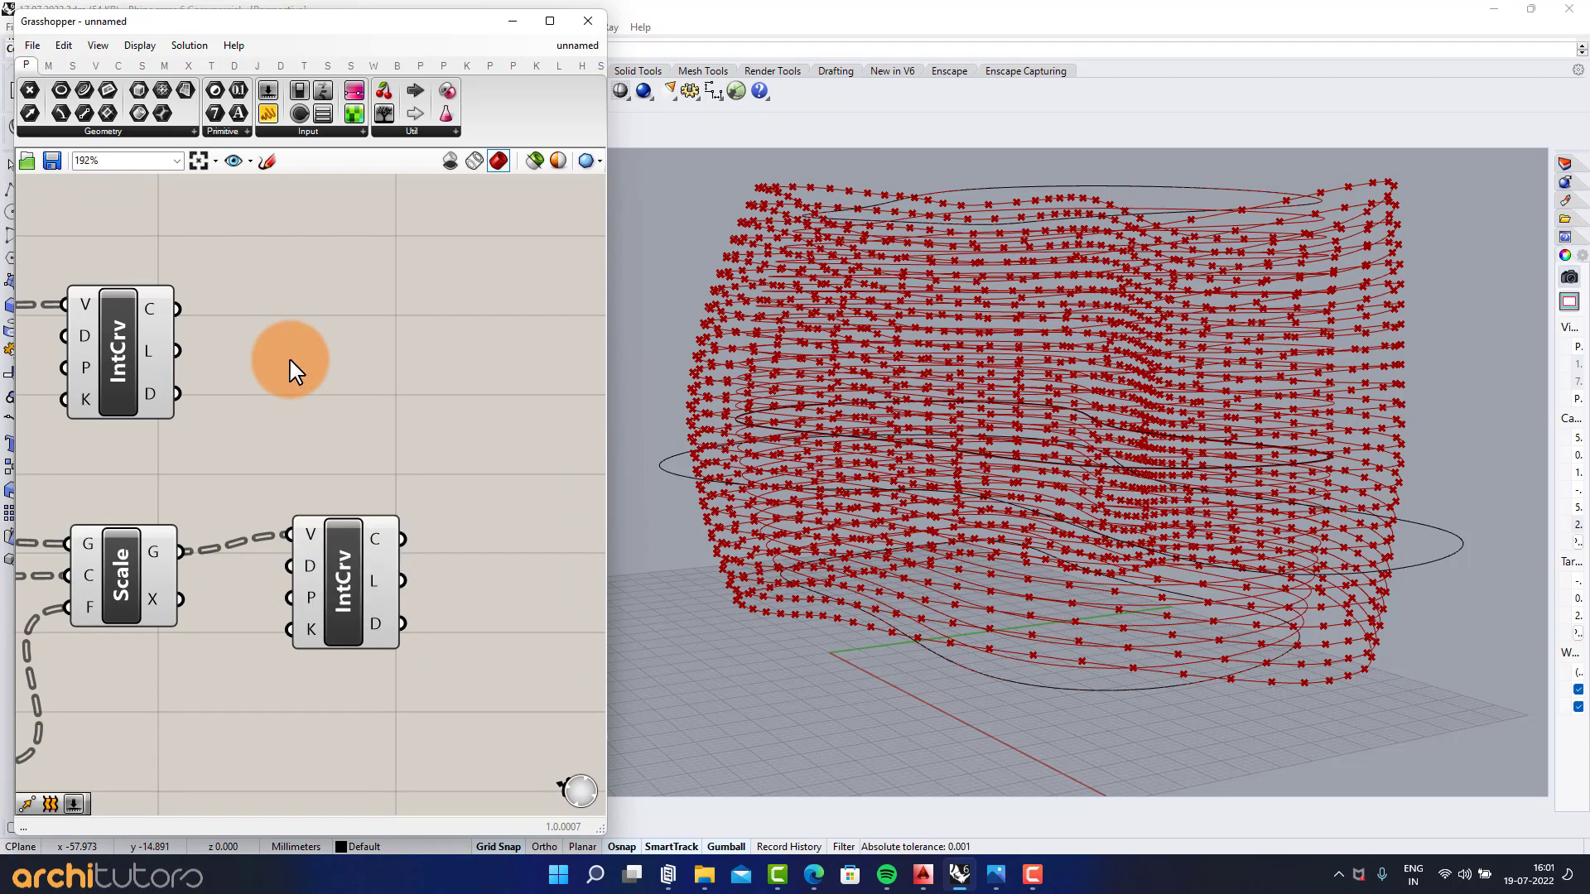
Step: Add a Ruled Surface component and connect the curve outputs of the two Interpolate components to its A and B inputs
text(RUL)
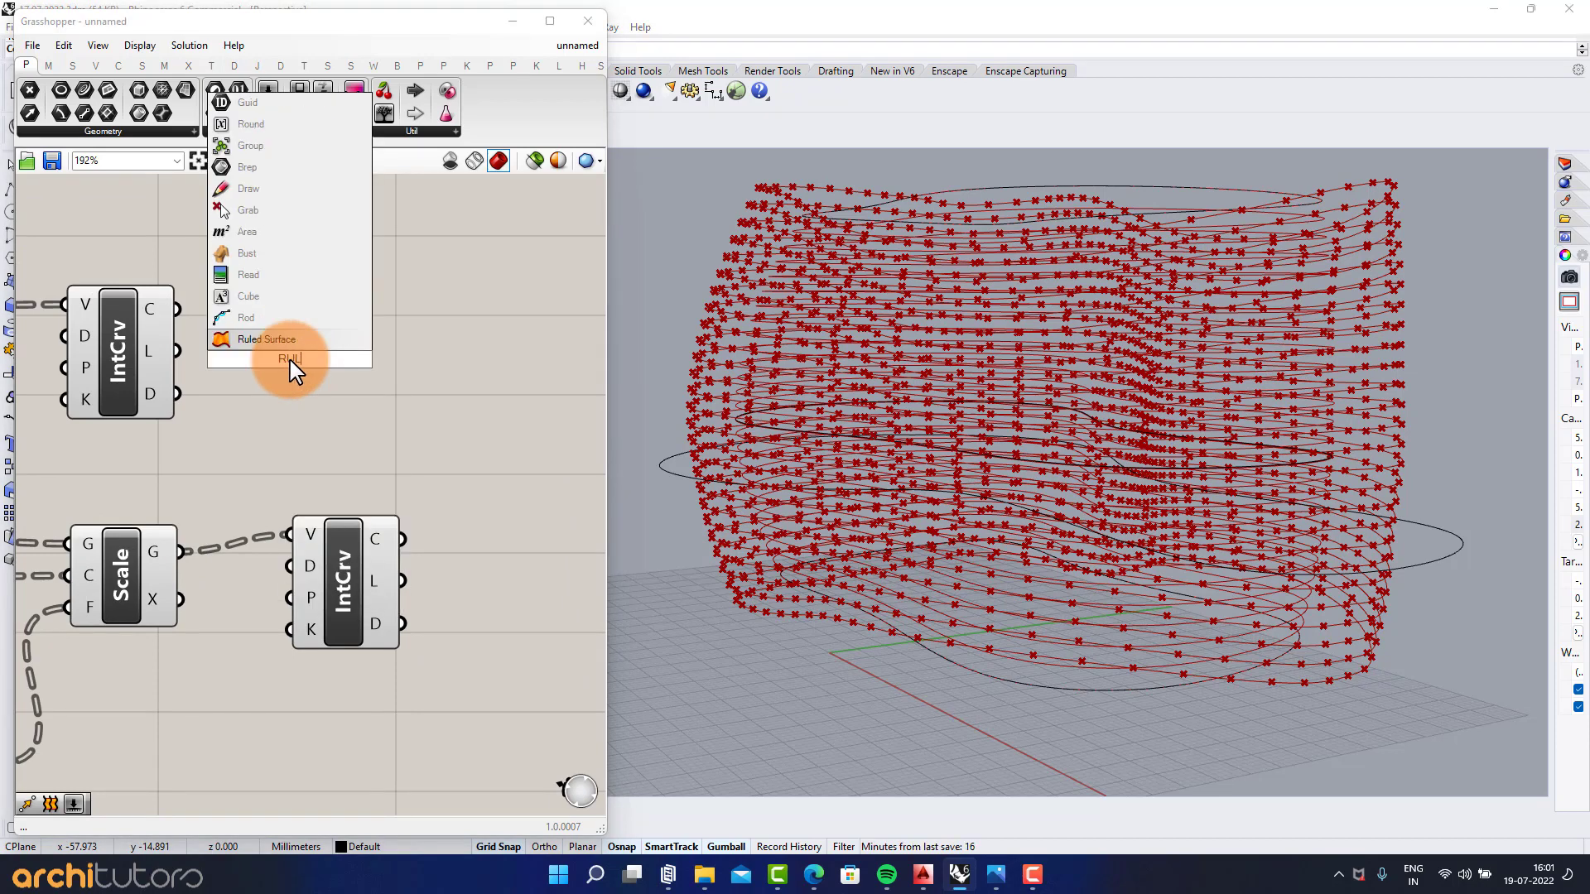
click(273, 338)
scroll(237, 329, up, 4)
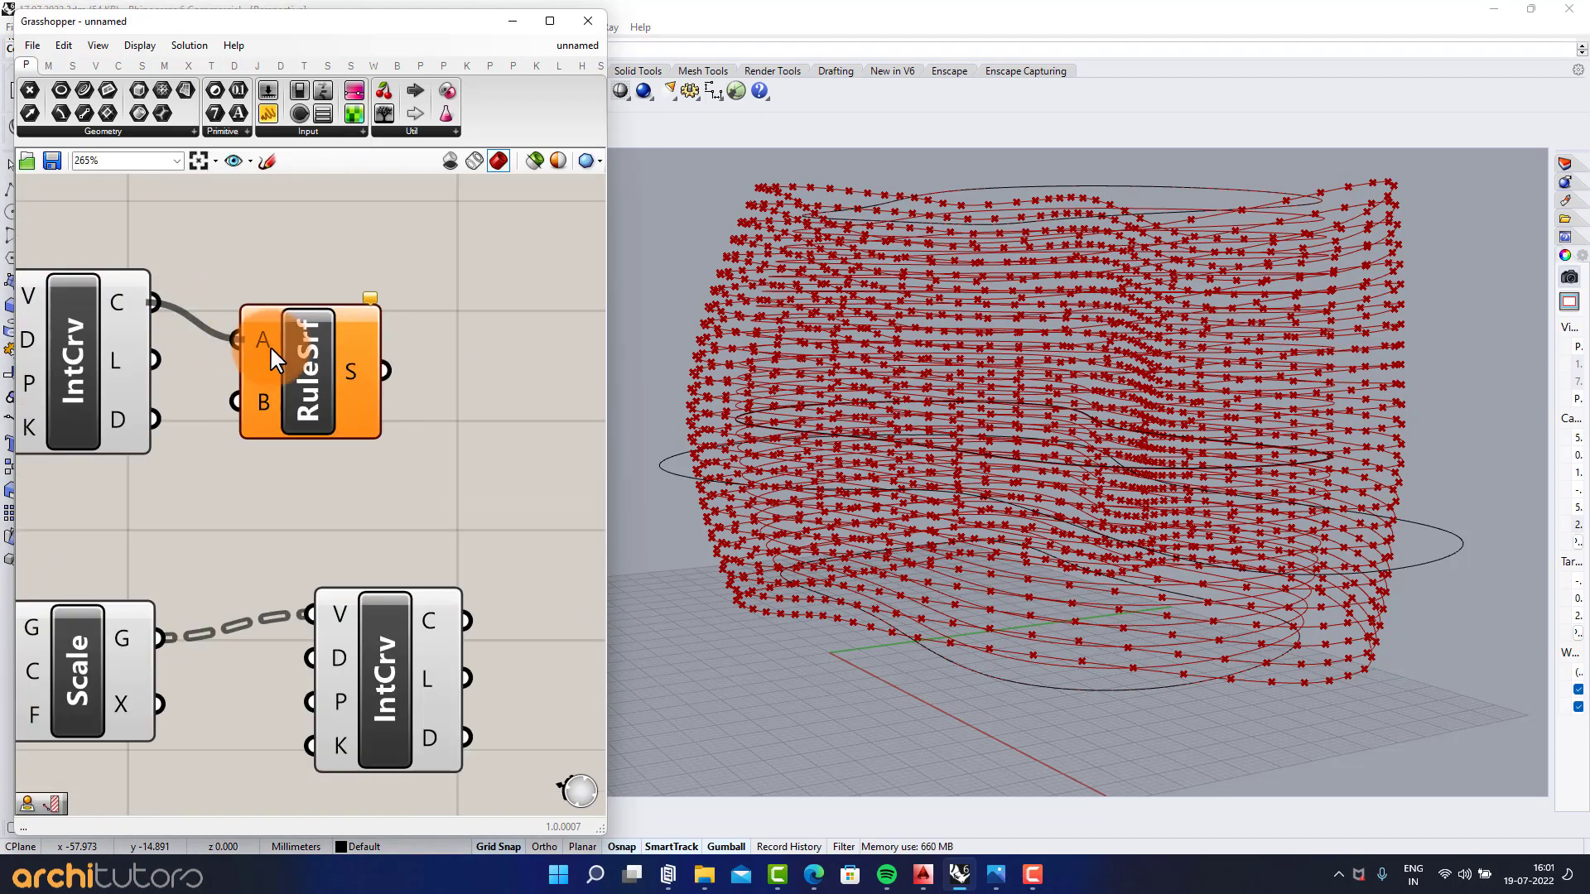
scroll(431, 411, down, 1)
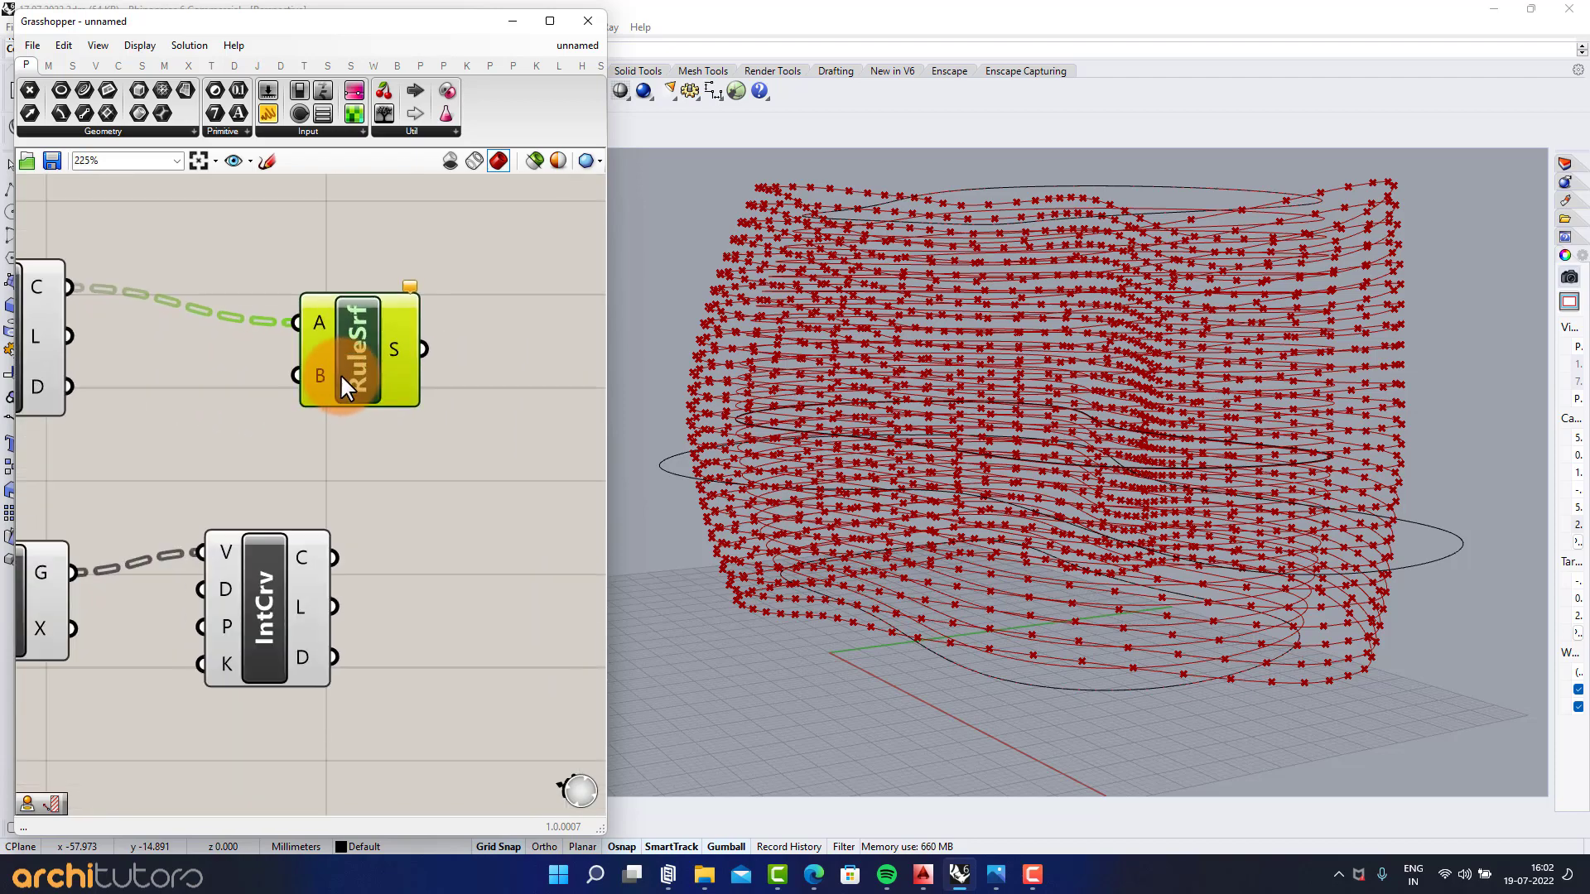
drag(369, 396, 371, 383)
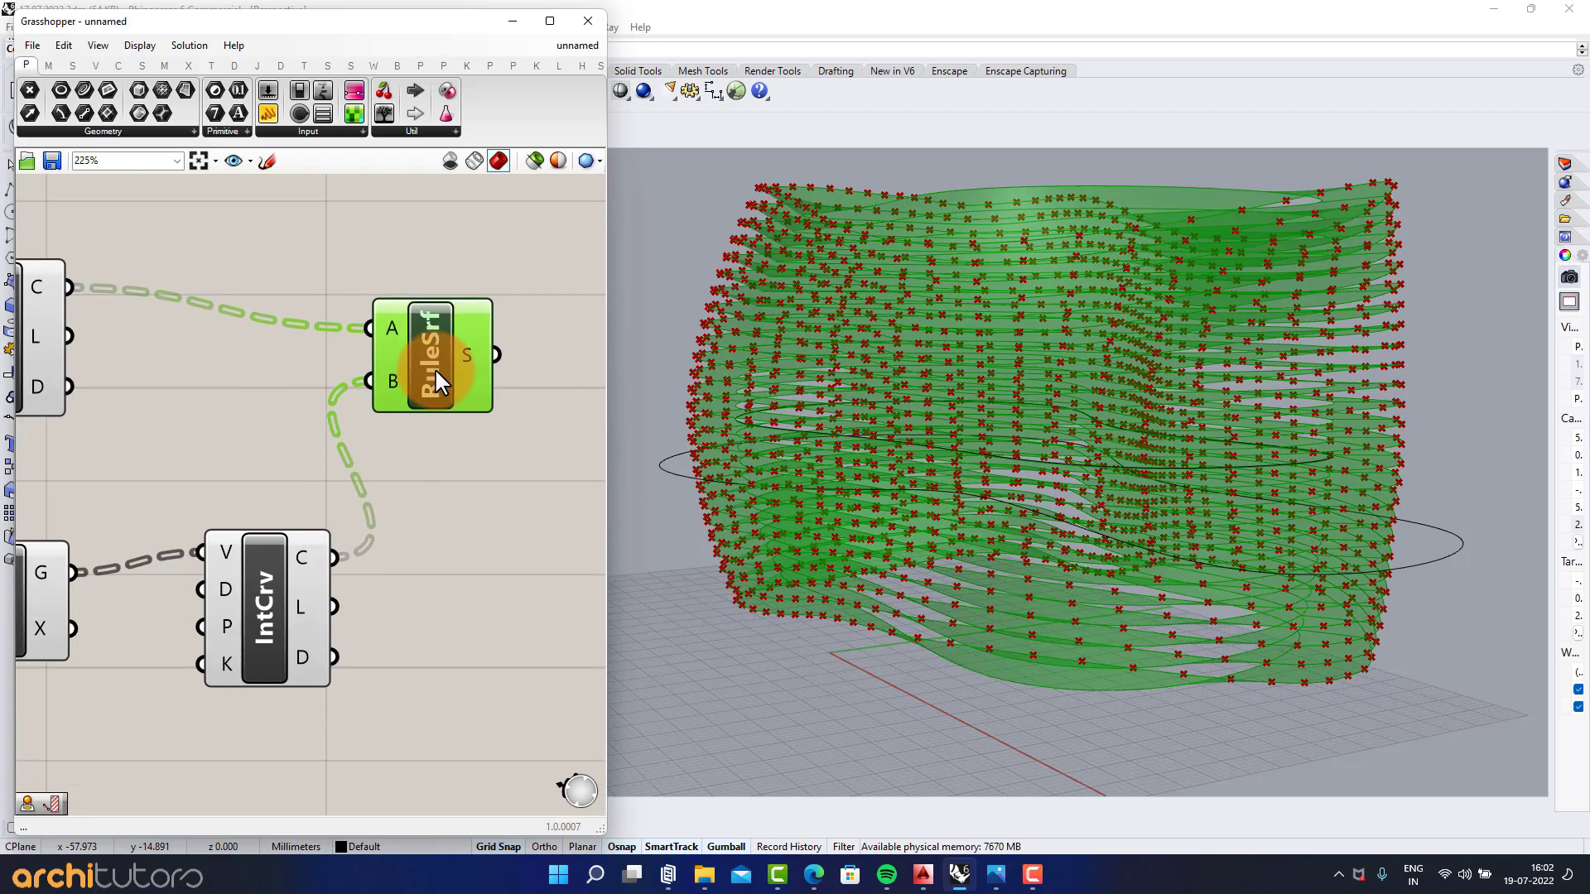
Step: Turn off the preview of all components upstream of Ruled Surface so only the ruled strips display
scroll(437, 472, down, 5)
scroll(463, 371, down, 3)
drag(469, 327, 135, 547)
middle_click(349, 536)
click(408, 479)
click(561, 476)
scroll(1088, 386, up, 3)
right_drag(1088, 385, 1089, 537)
Step: Add a Custom Preview component and feed the ruled surfaces into its geometry input
scroll(469, 388, up, 6)
right_drag(563, 344, 232, 467)
scroll(348, 447, up, 3)
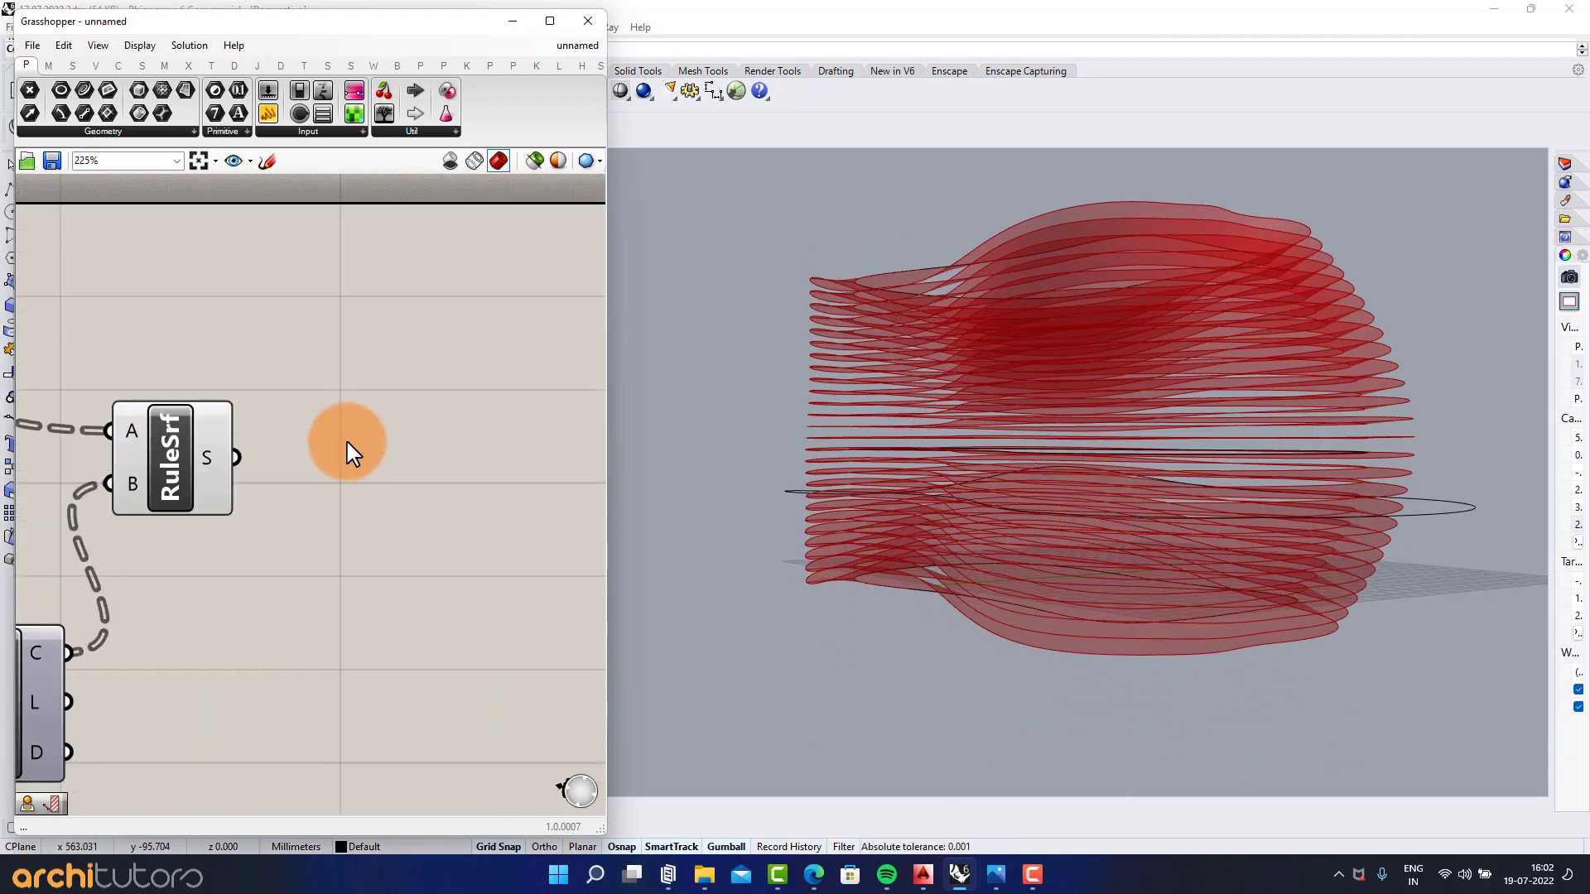
text(c)
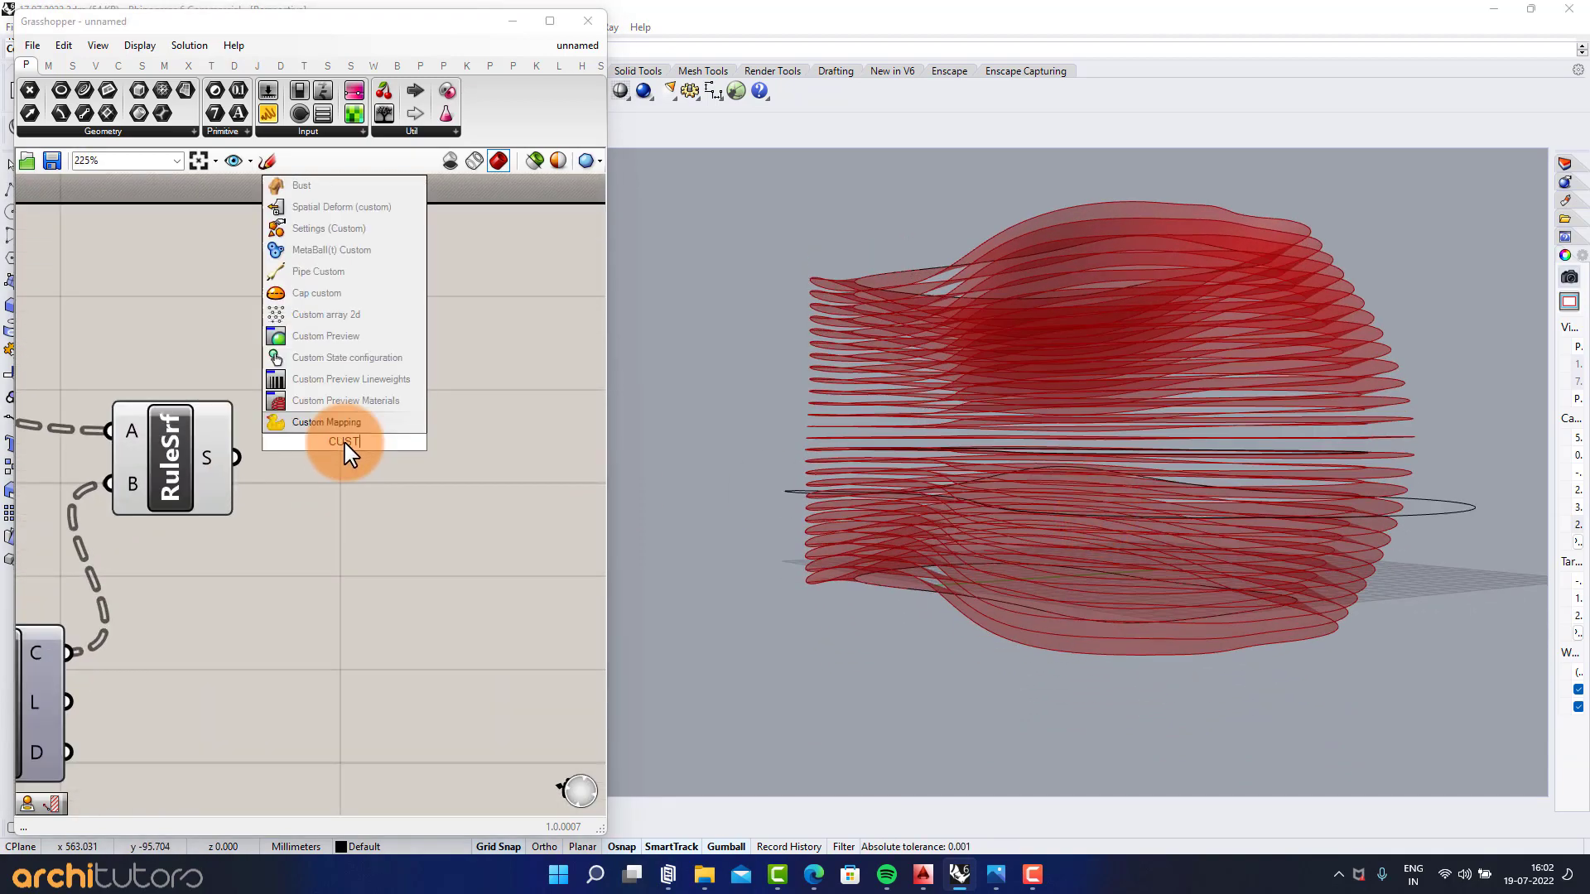
click(327, 338)
drag(237, 458, 394, 459)
click(516, 549)
Step: Show the attractor curve's control points in Rhino and start adjusting them to vary the facade strips
right_drag(993, 478, 1323, 519)
click(1075, 543)
click(1373, 543)
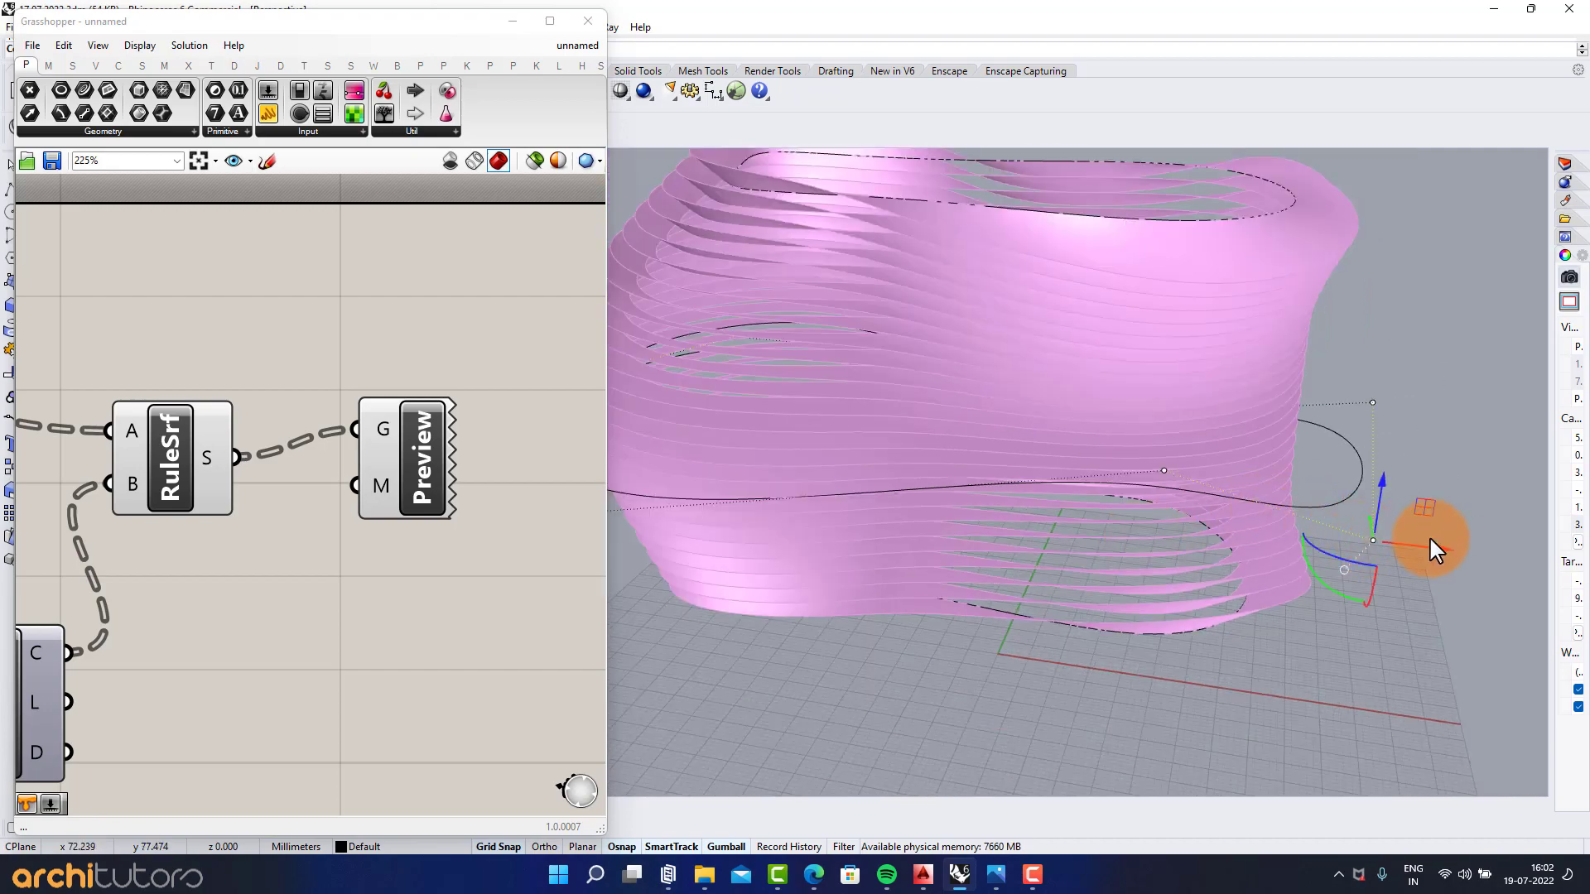
right_drag(1430, 544, 979, 604)
click(910, 428)
click(982, 658)
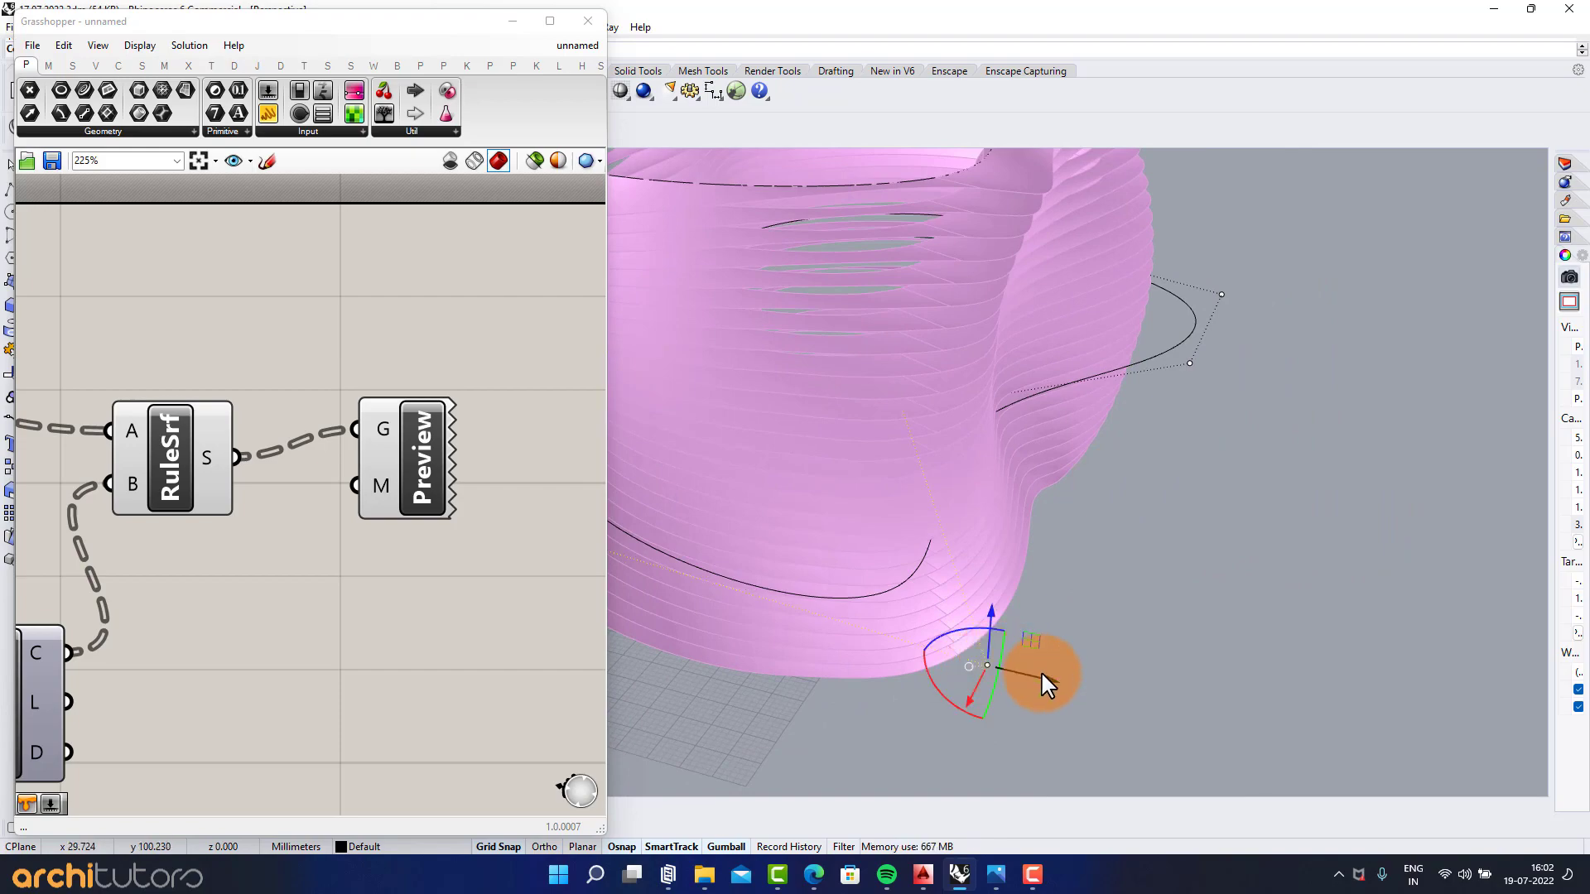
Step: Shift further control points of the attractor curve along the gumball axes and finish the point editing
right_drag(1004, 663, 1106, 486)
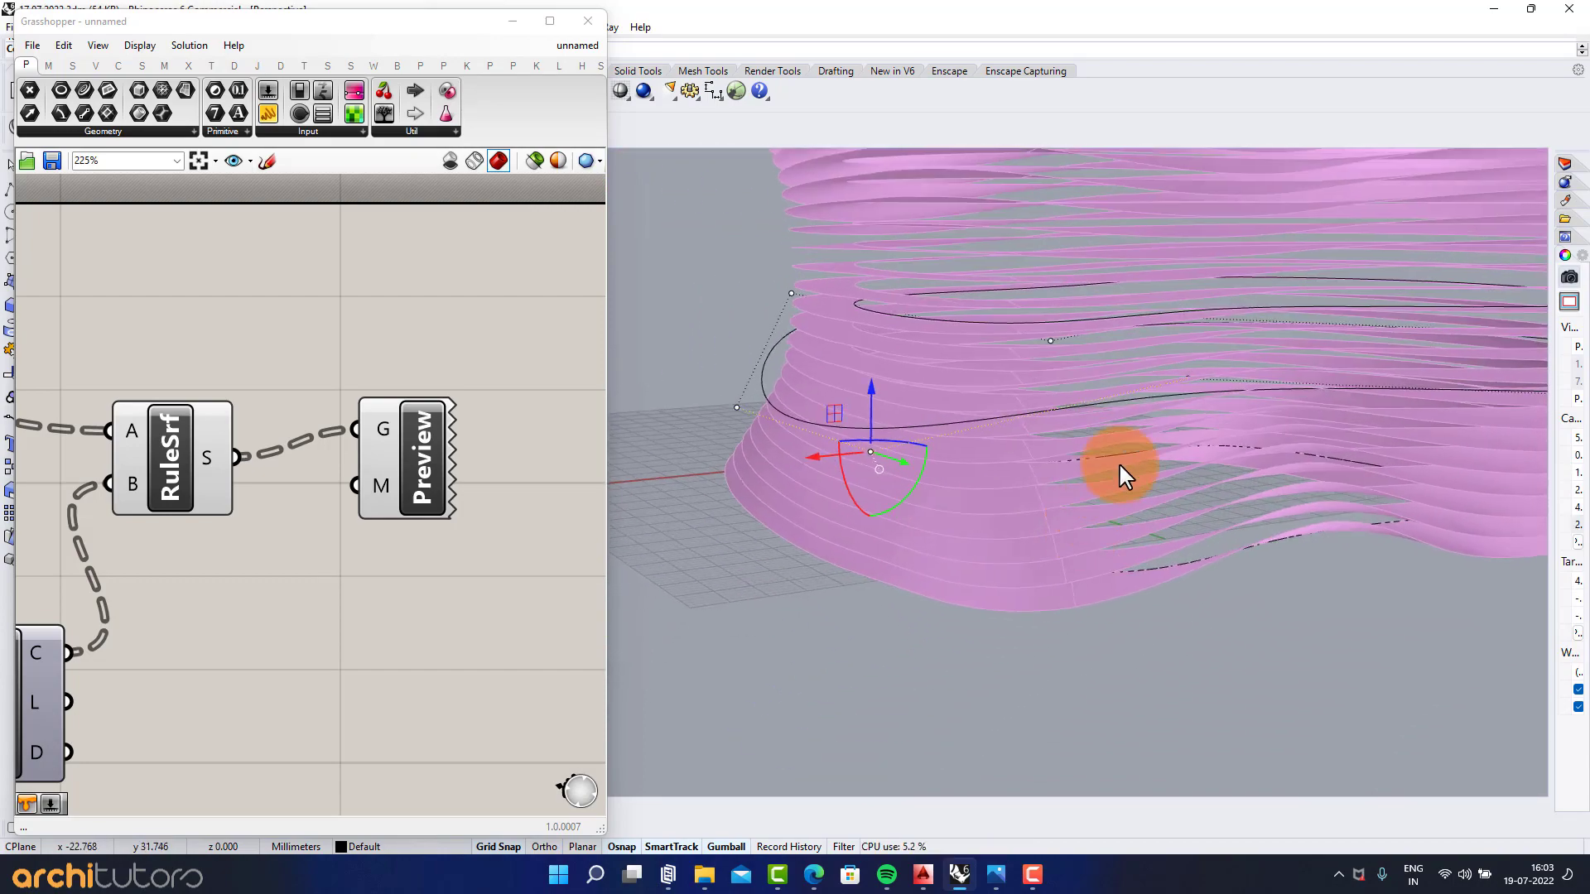
right_drag(1172, 380, 1186, 459)
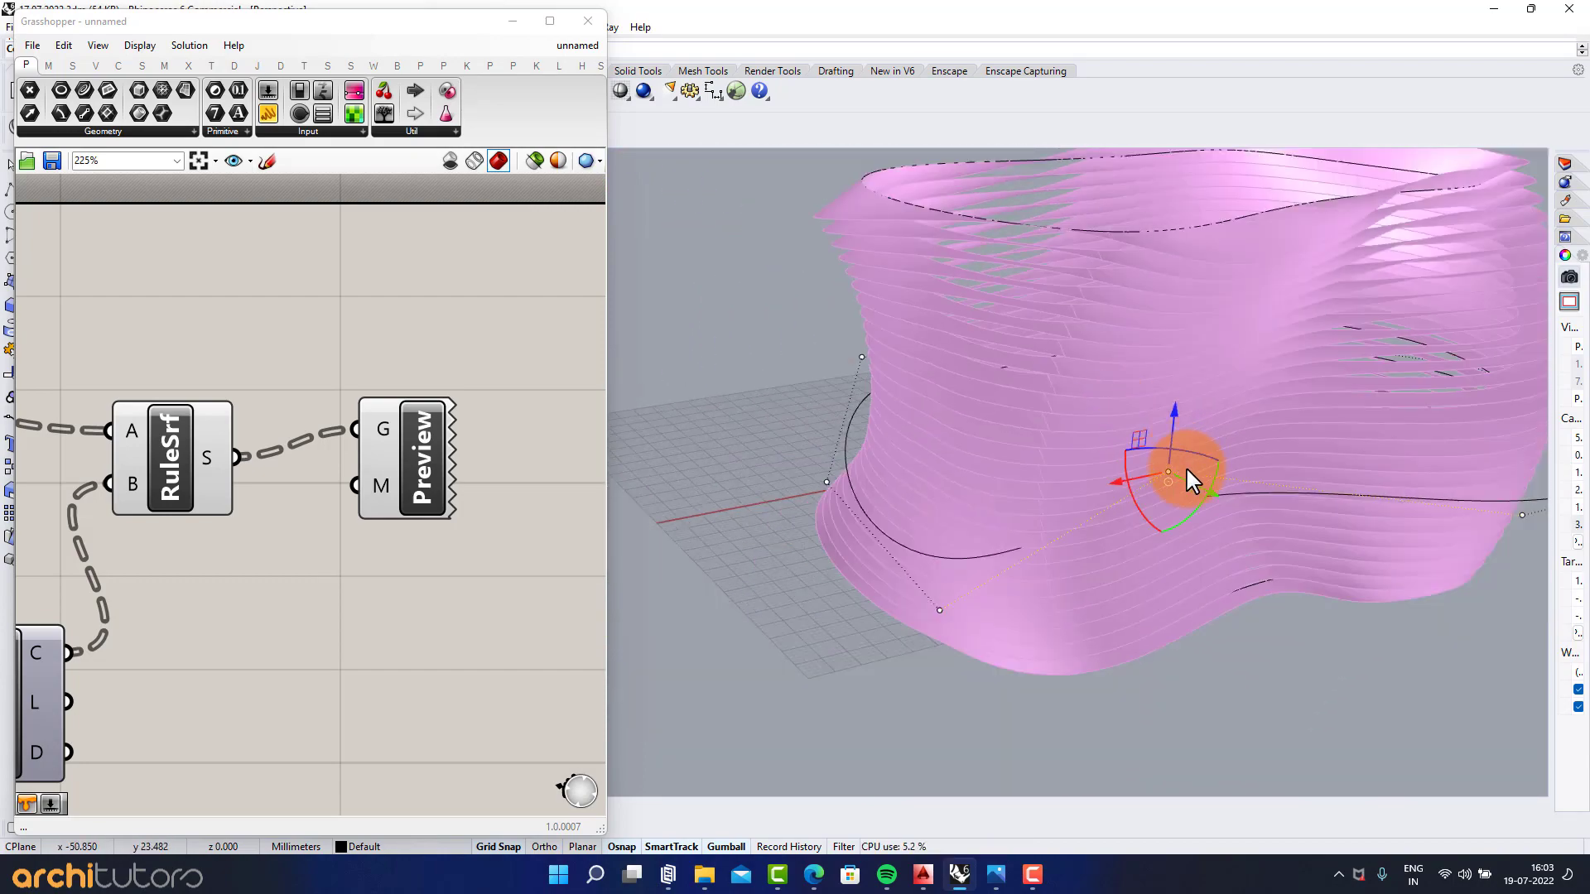
drag(1210, 499, 1240, 514)
scroll(1045, 466, down, 5)
right_drag(1084, 460, 977, 449)
shift+right_drag(994, 447, 971, 544)
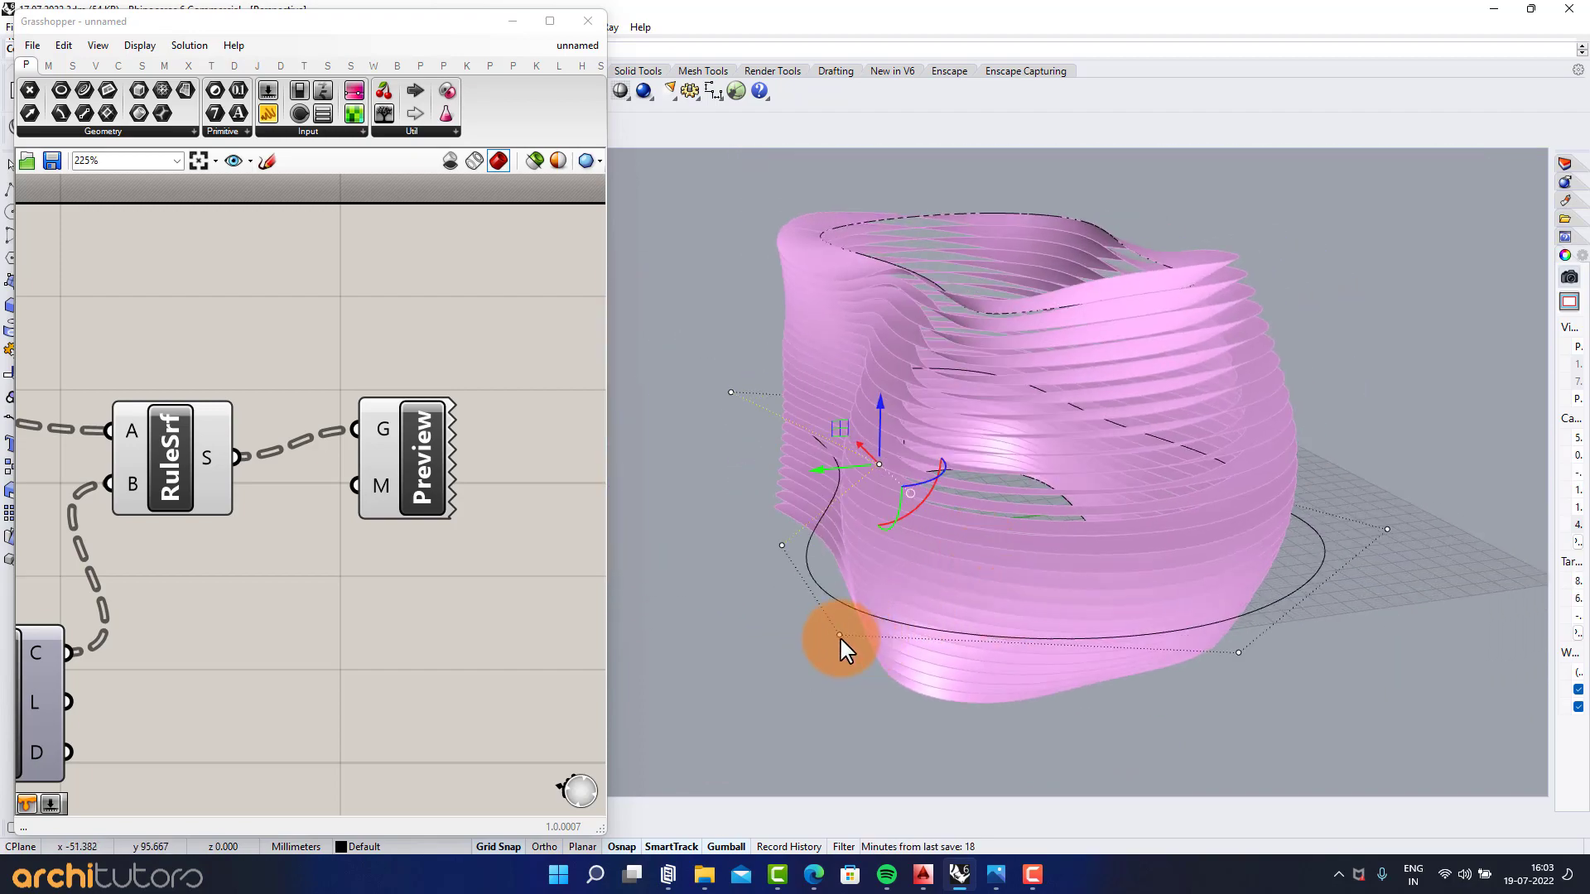
shift+right_drag(953, 533, 1043, 460)
Step: Add an Extrude component in Grasshopper and connect the ruled surfaces to its base input
right_drag(341, 471, 279, 439)
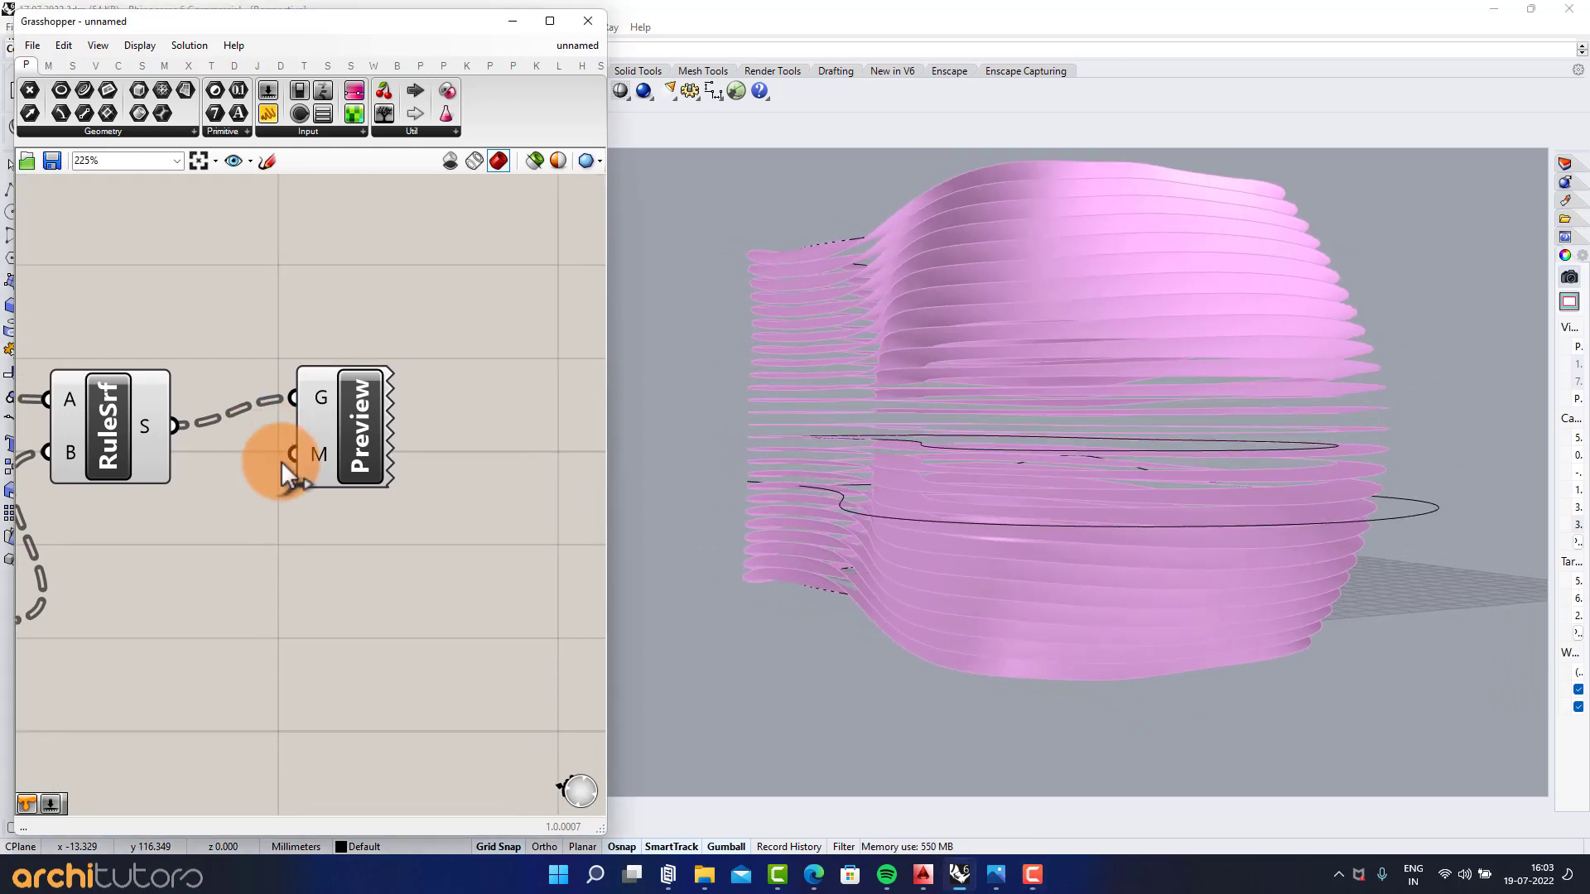
click(323, 553)
text(Ex)
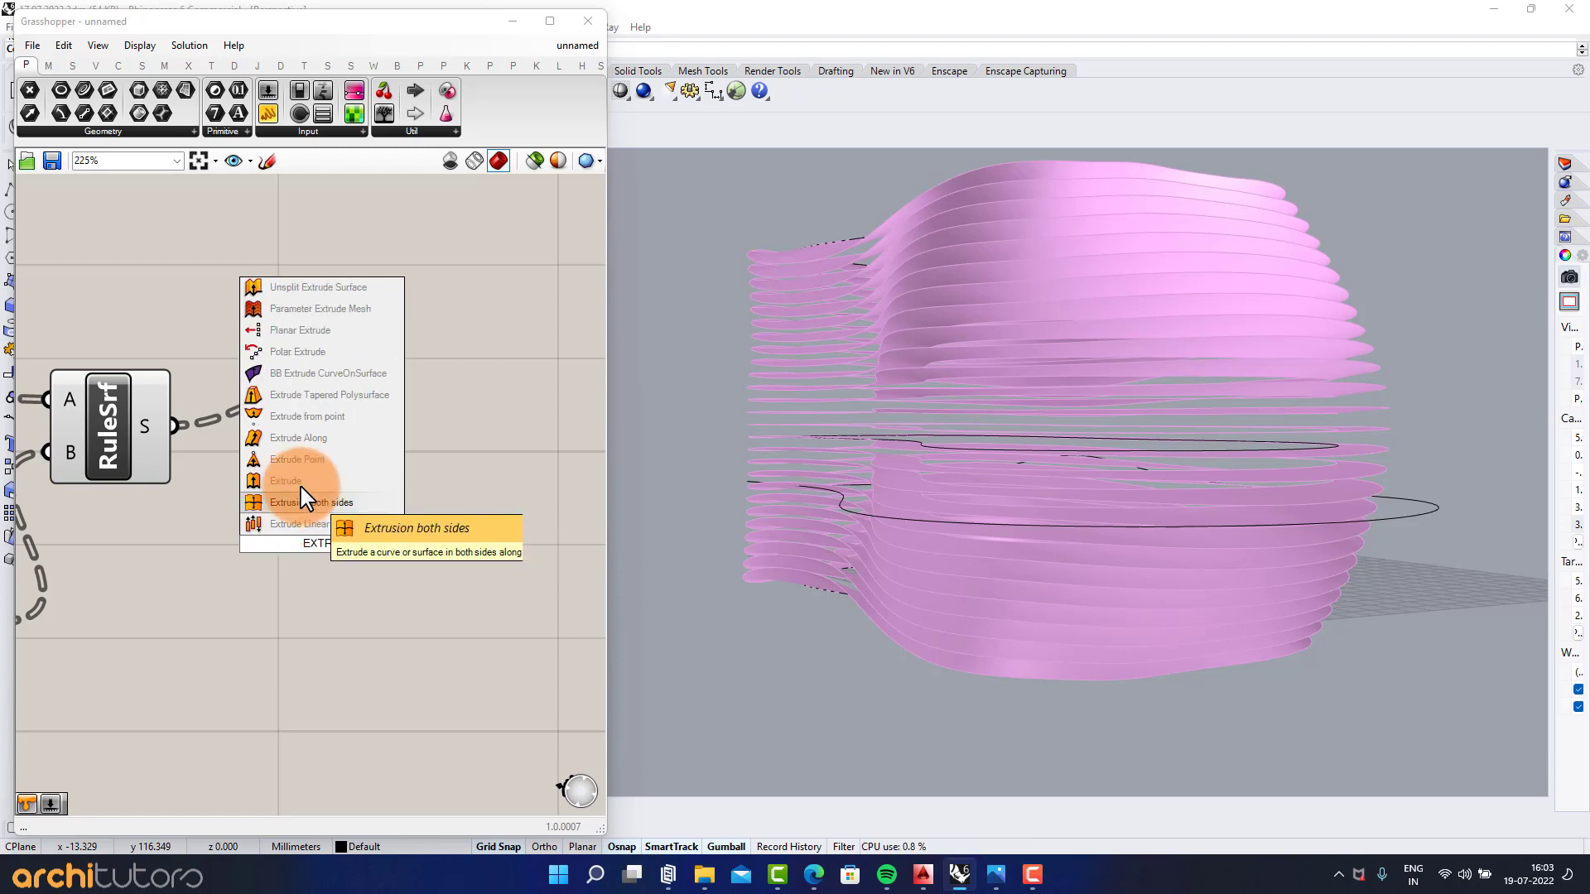
click(311, 501)
drag(173, 413, 287, 534)
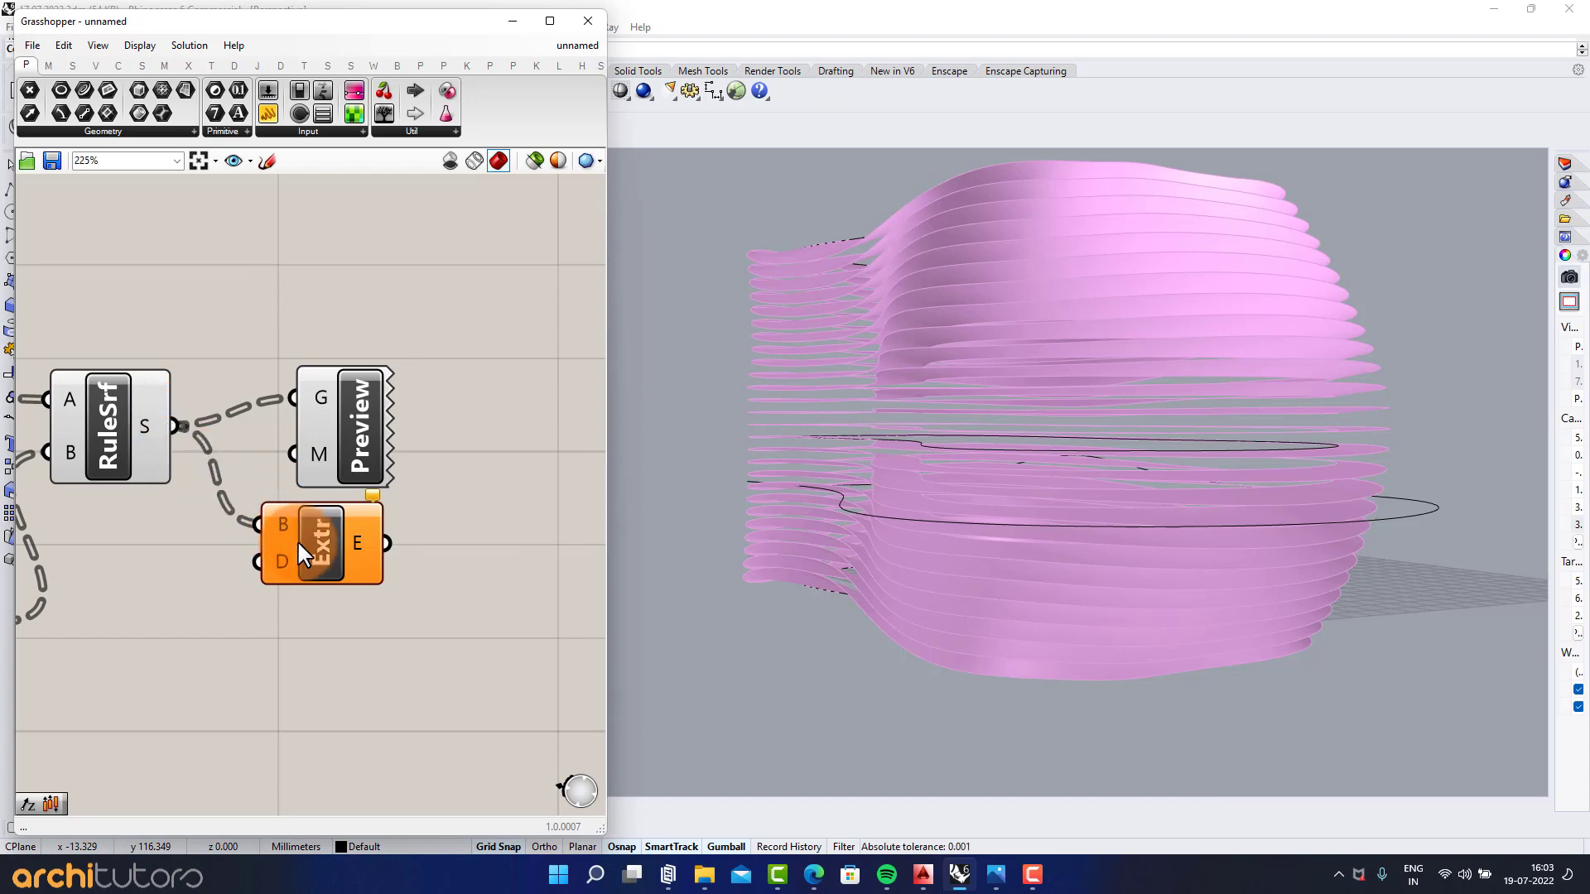
Step: Add a Unit Z vector and connect it to the direction input of Extrude to thicken the strips vertically
text(z)
click(366, 652)
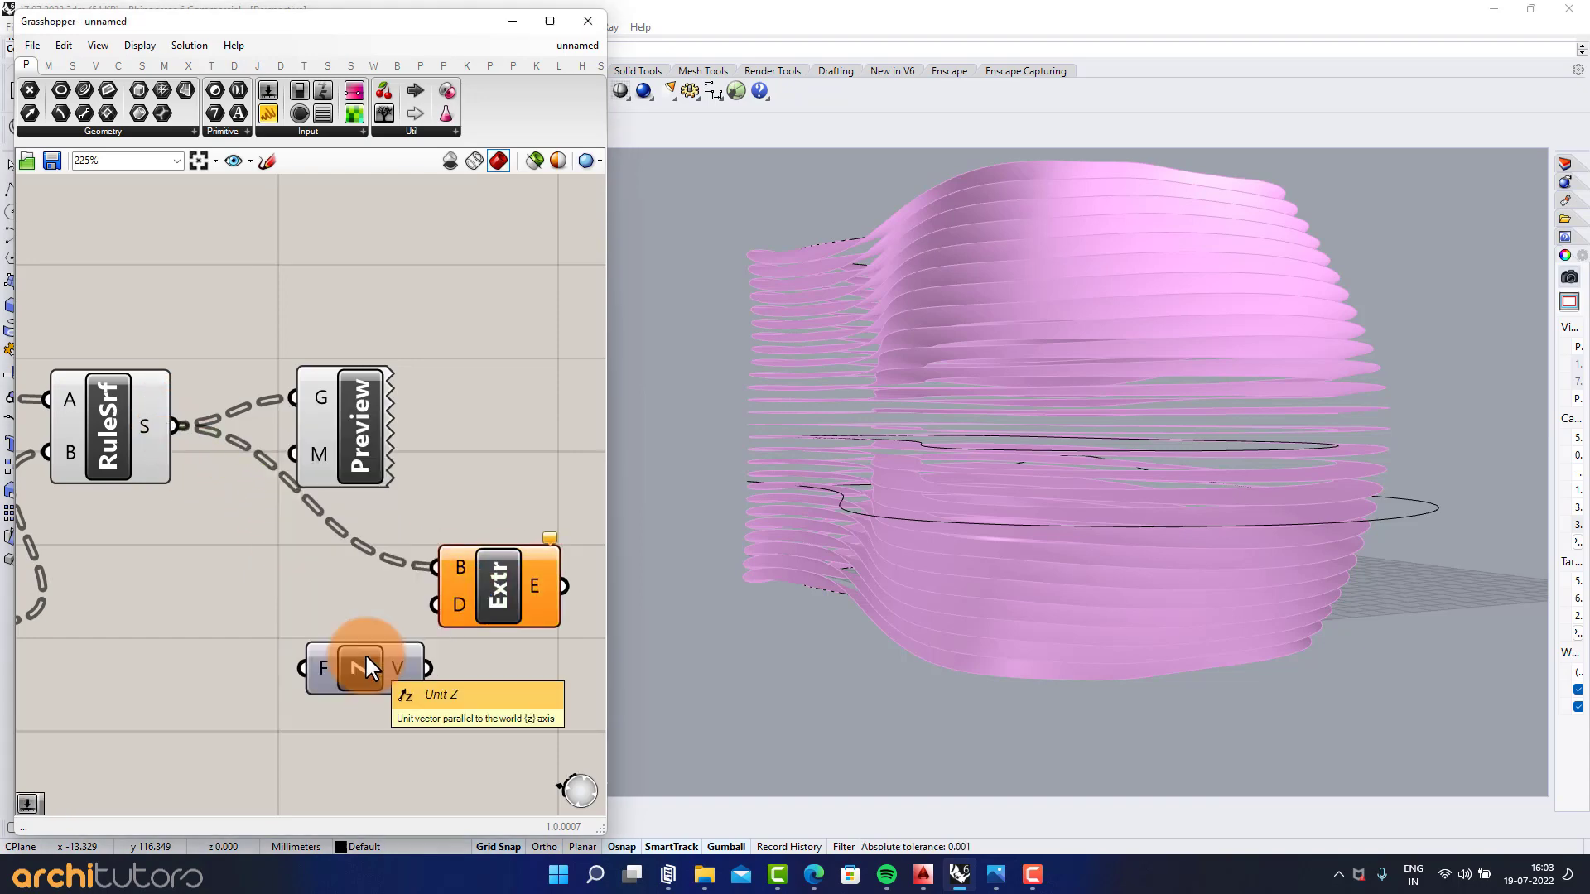
drag(501, 589, 509, 565)
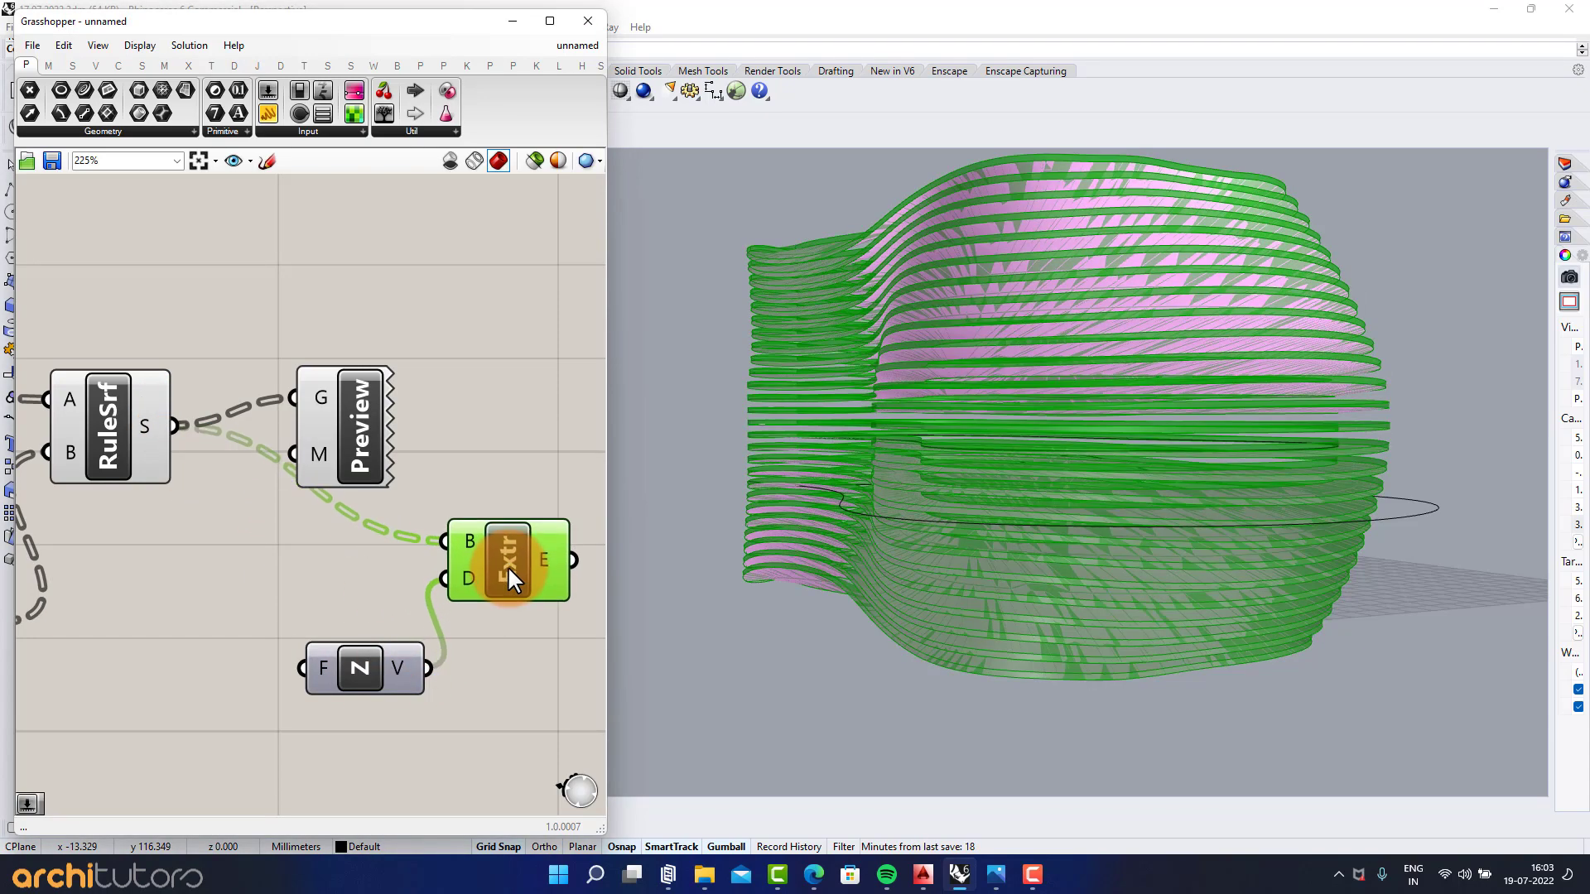
click(520, 687)
right_drag(1036, 453, 1040, 423)
right_drag(425, 502, 459, 434)
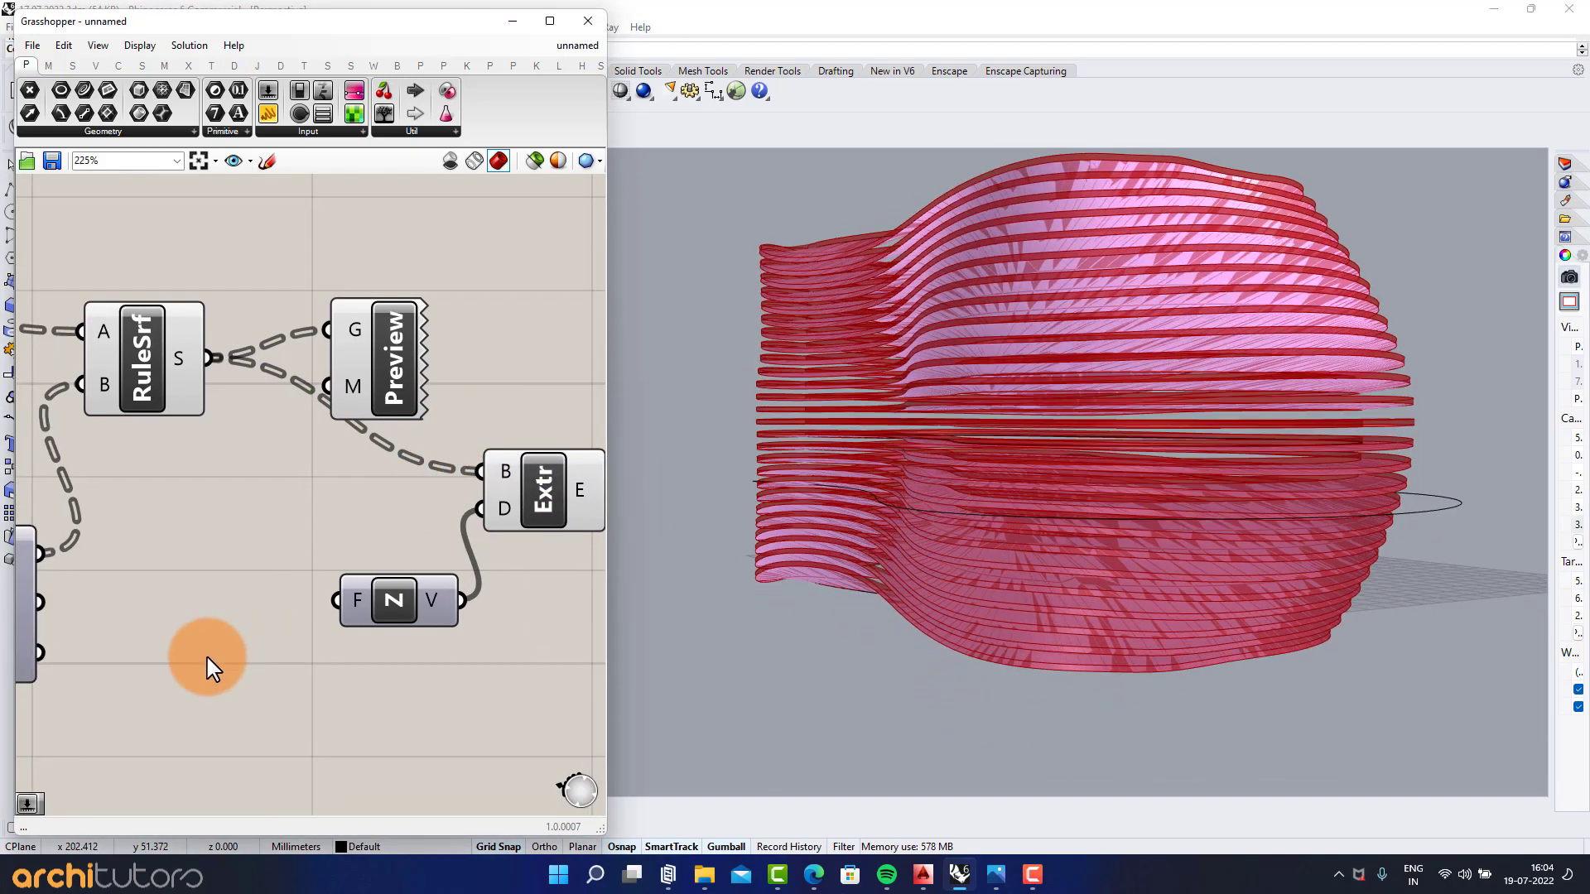
Step: Add a number slider set to 0.30 and connect it to the factor input of the Unit Z vector
text(0.30)
key(Return)
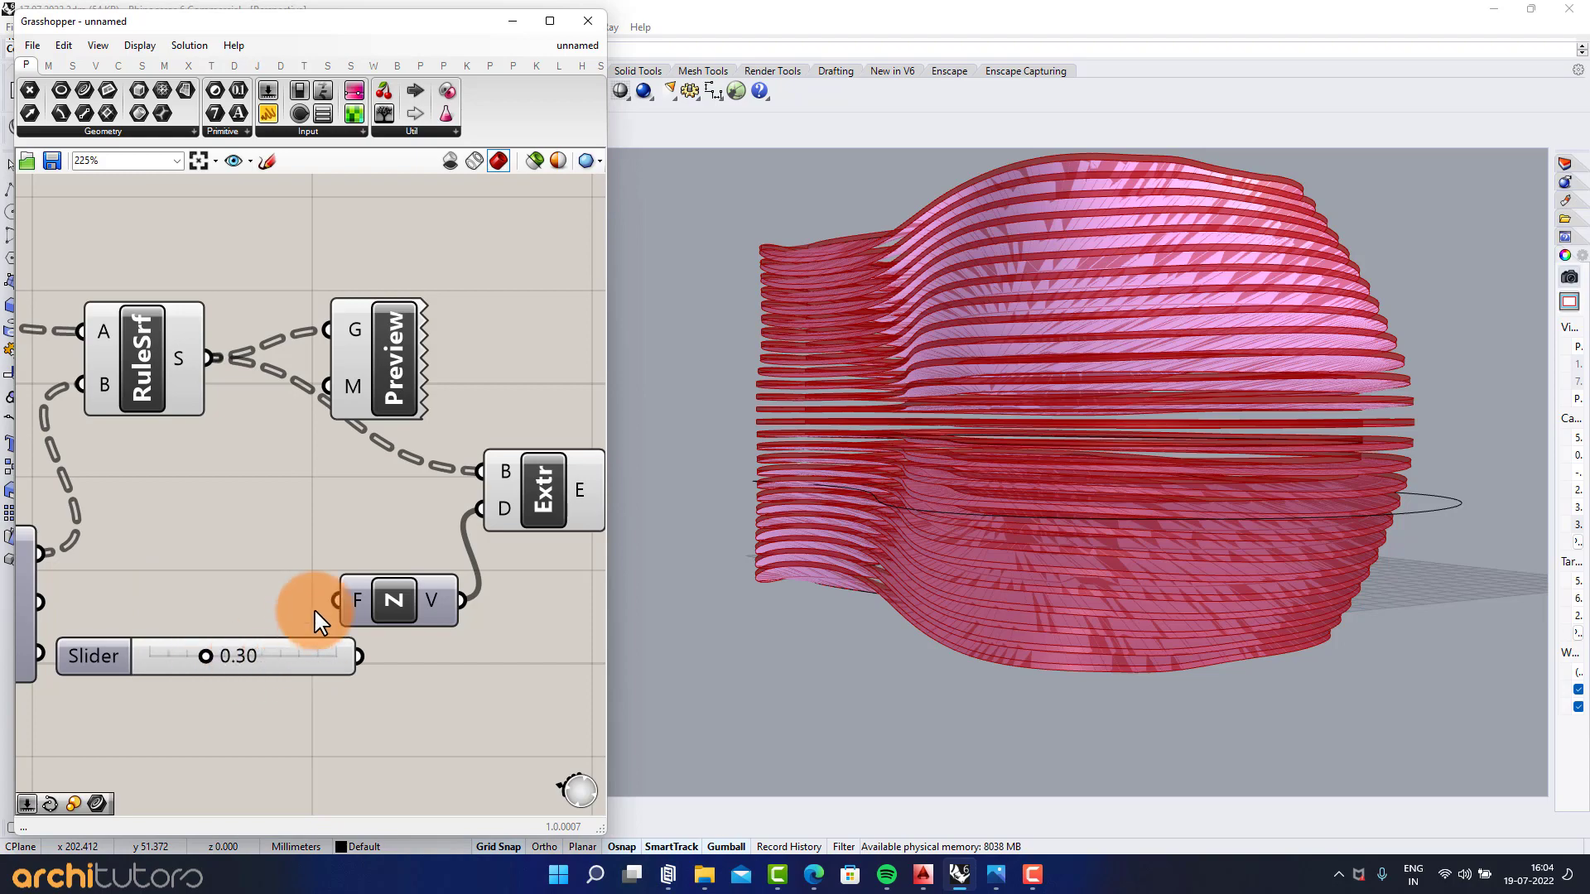
right_drag(594, 540, 430, 530)
scroll(430, 530, down, 1)
drag(532, 472, 289, 586)
drag(288, 588, 409, 590)
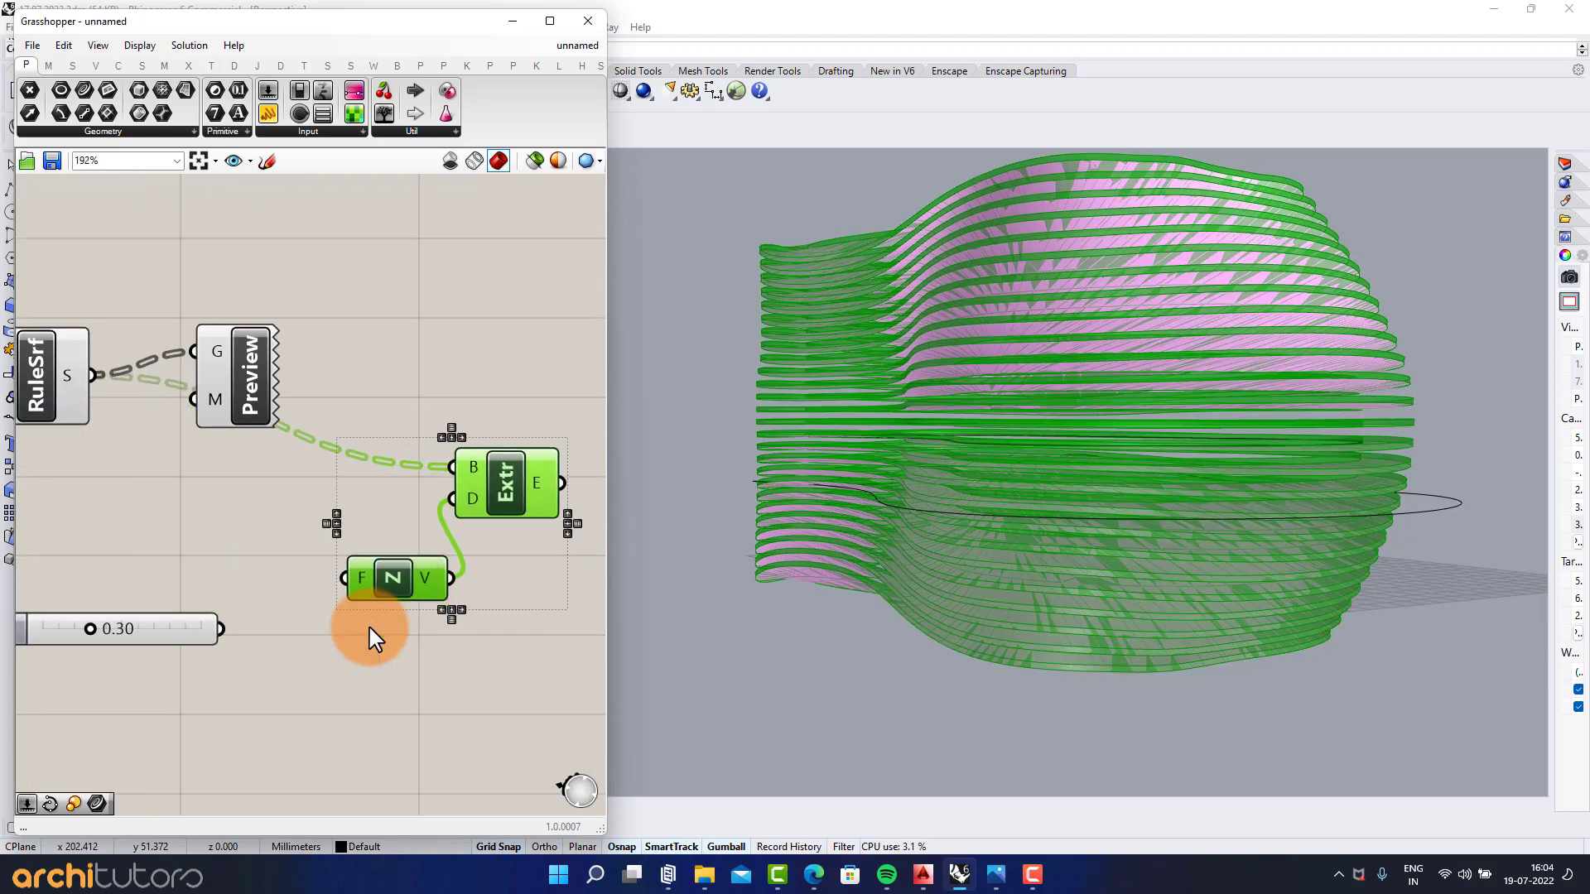
click(273, 631)
scroll(190, 631, up, 2)
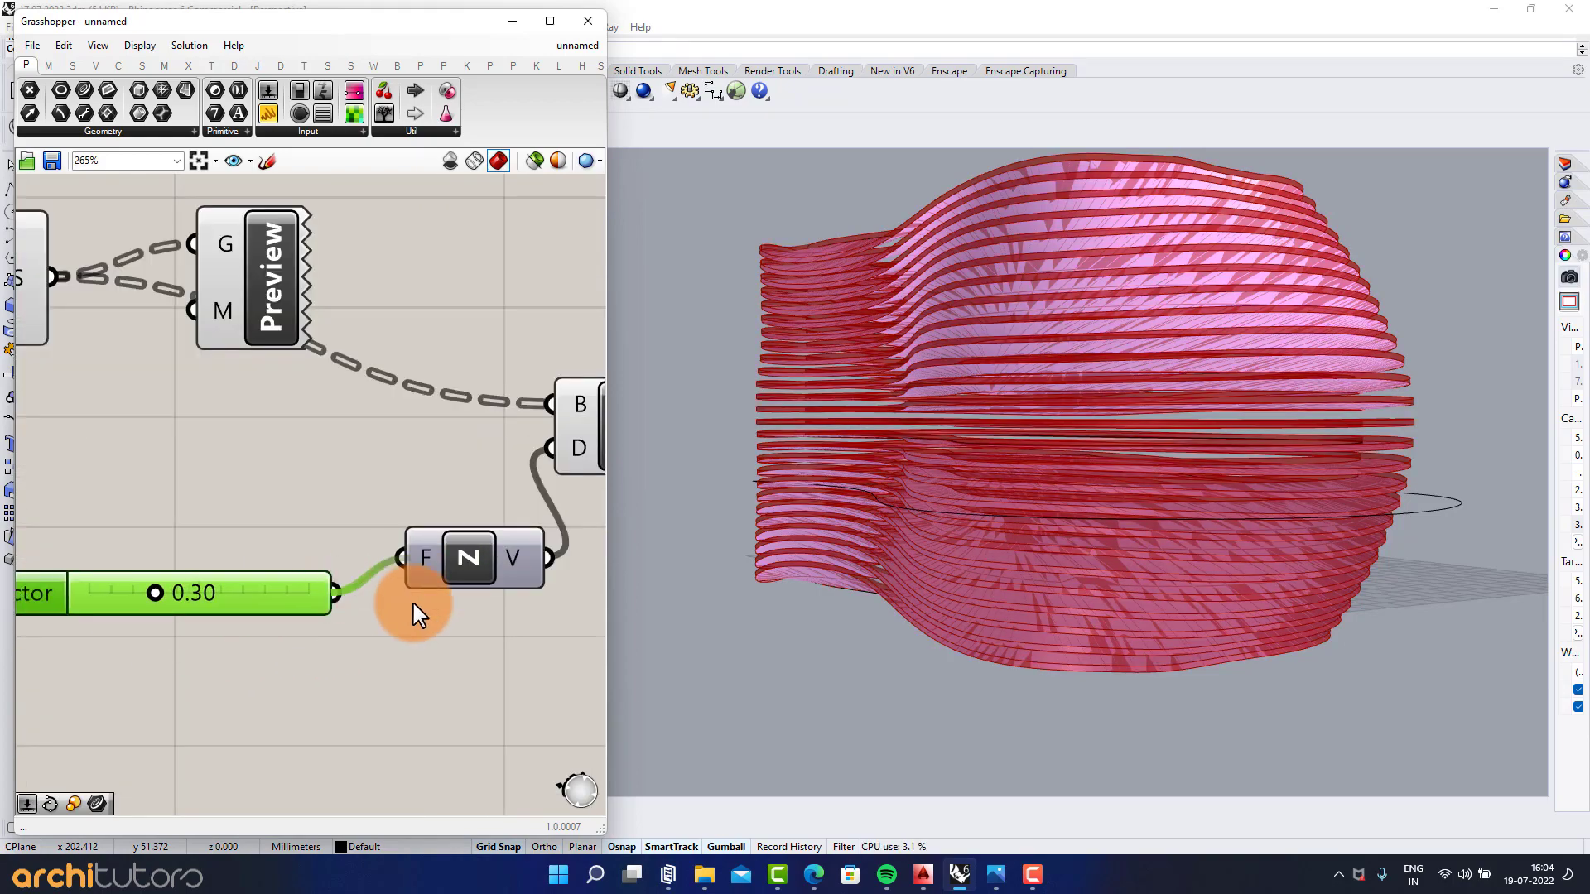
click(307, 660)
Step: Move the Custom Preview beside Extrude and feed its geometry input with the extrusion instead of the ruled surfaces
right_drag(307, 660, 188, 661)
scroll(188, 661, down, 2)
drag(178, 400, 290, 396)
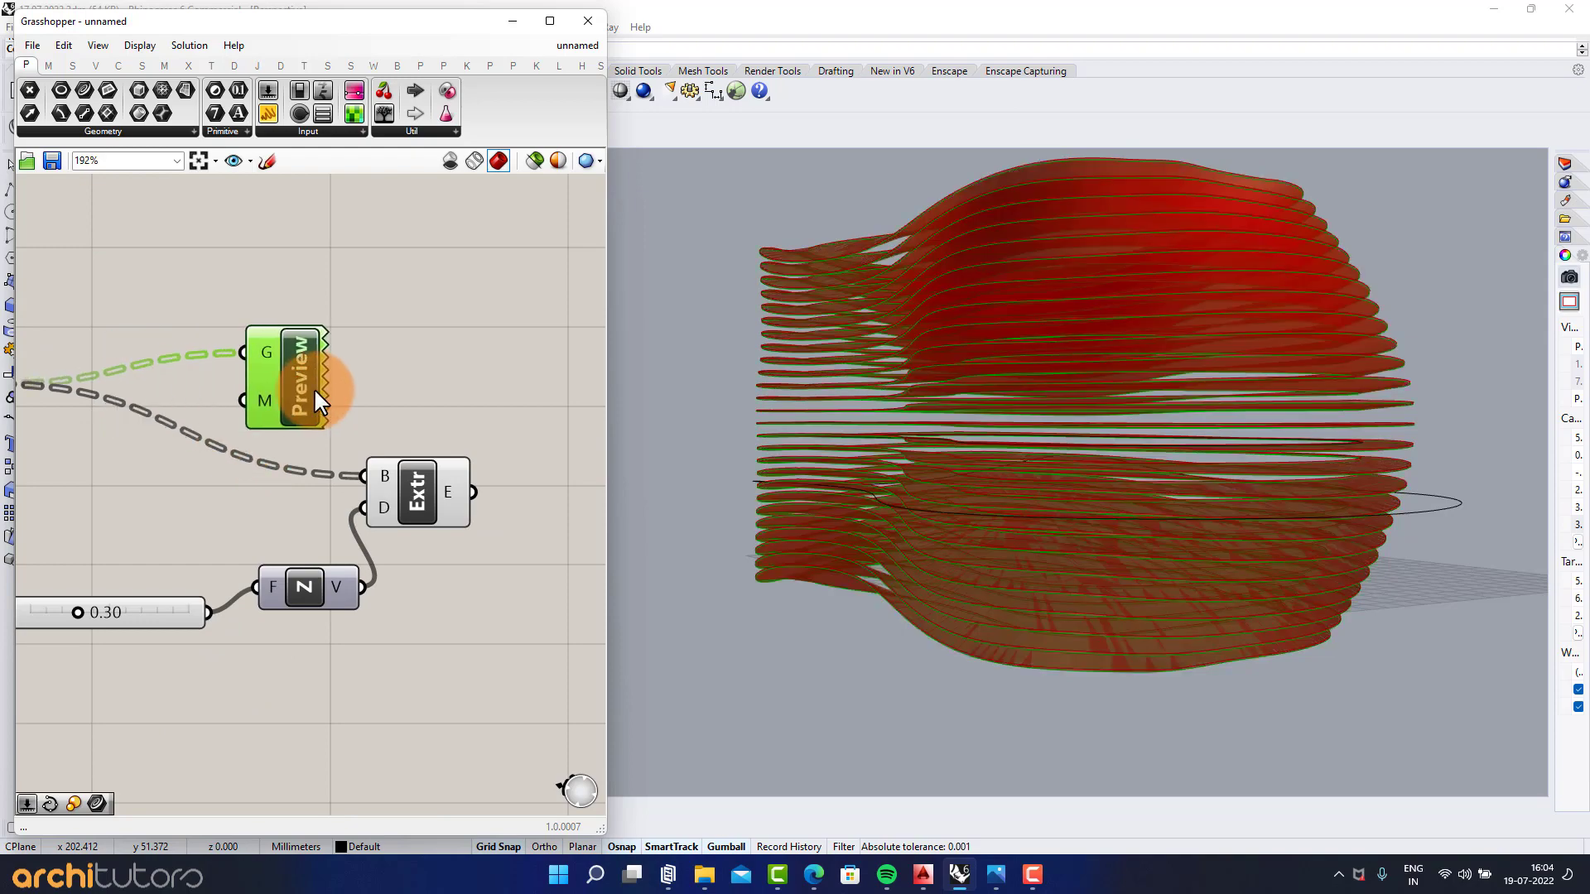
scroll(536, 453, up, 2)
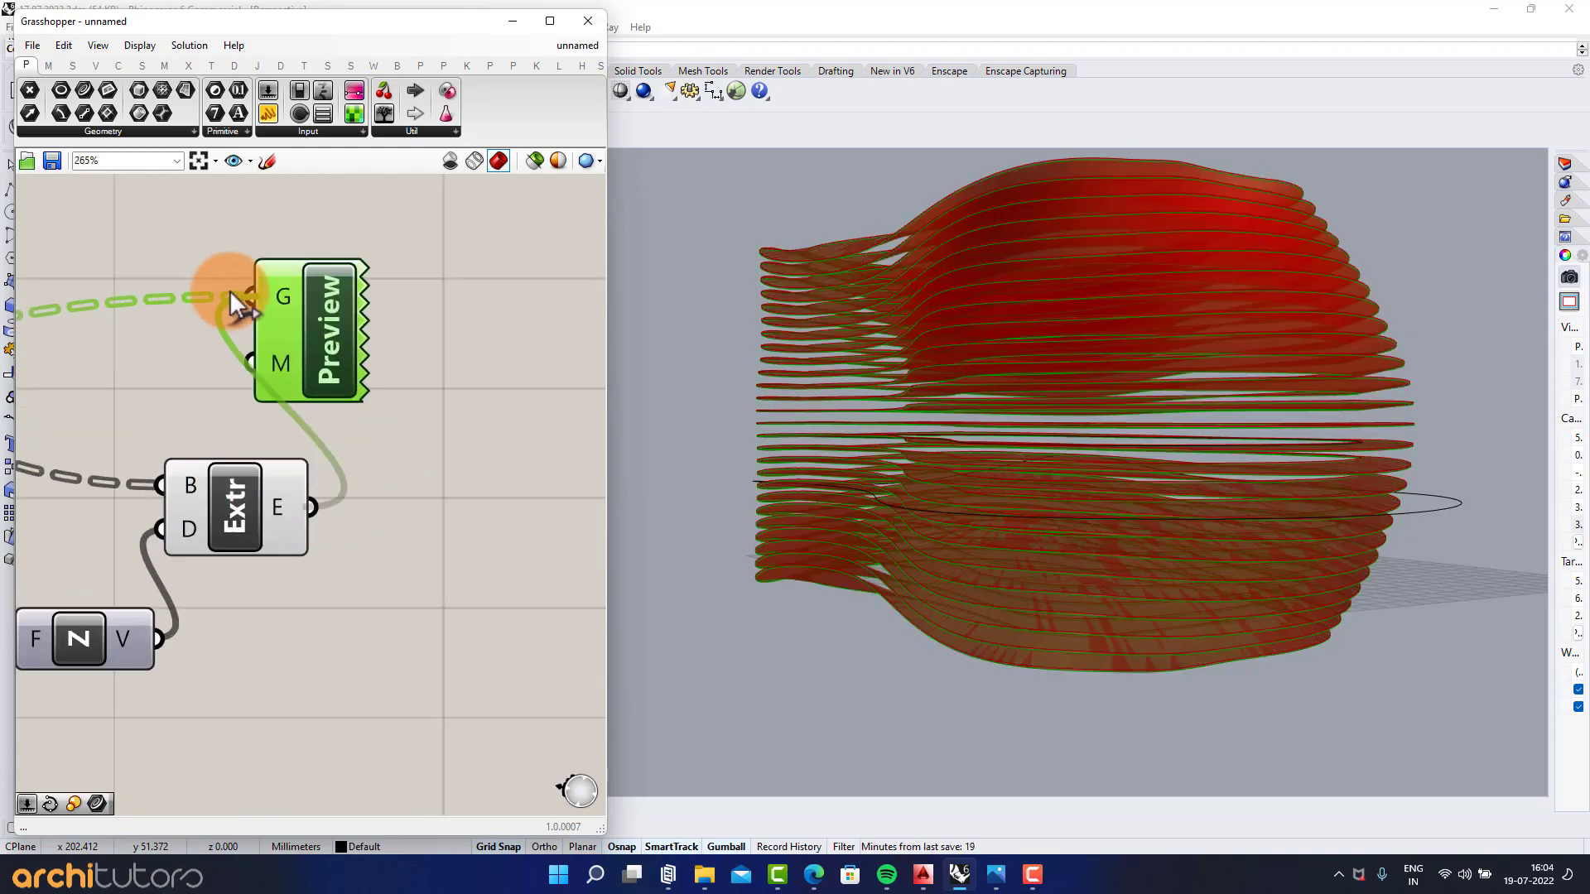
drag(230, 292, 234, 293)
drag(346, 345, 539, 368)
click(486, 510)
Step: Turn off the default viewport preview of the ruled surface and extrusion components
right_drag(1106, 476, 1132, 502)
scroll(1142, 455, up, 2)
scroll(422, 476, down, 5)
drag(370, 344, 190, 588)
click(265, 509)
drag(241, 315, 130, 456)
middle_click(142, 436)
click(191, 385)
Step: Increase the Unit Z factor slider to 0.64 to make the extruded strips thicker
right_drag(1001, 412, 1020, 480)
scroll(131, 554, up, 7)
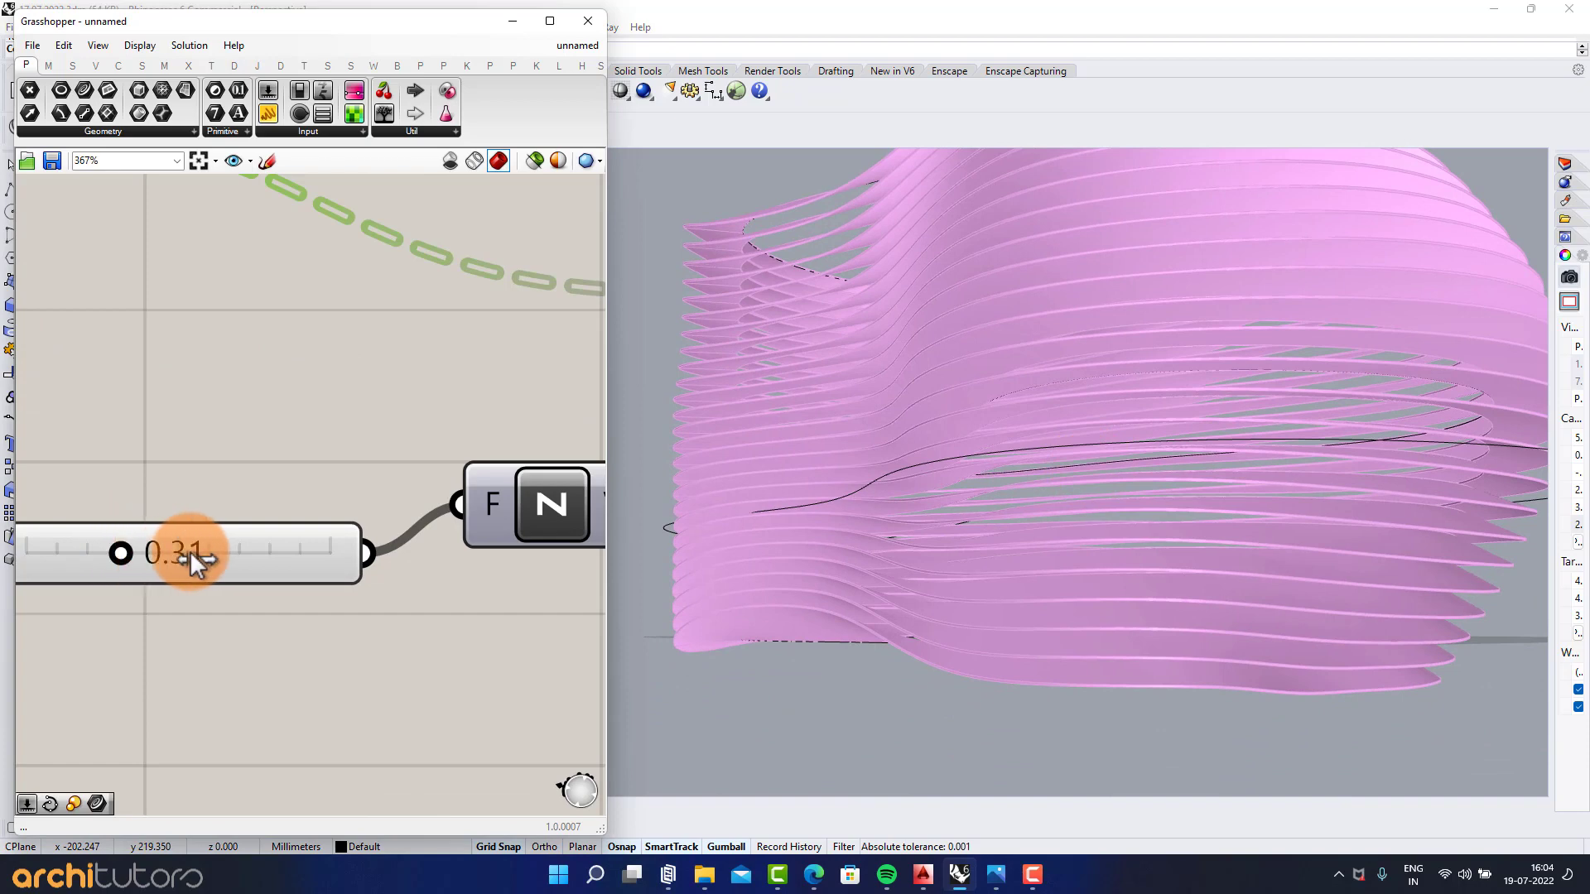
click(229, 551)
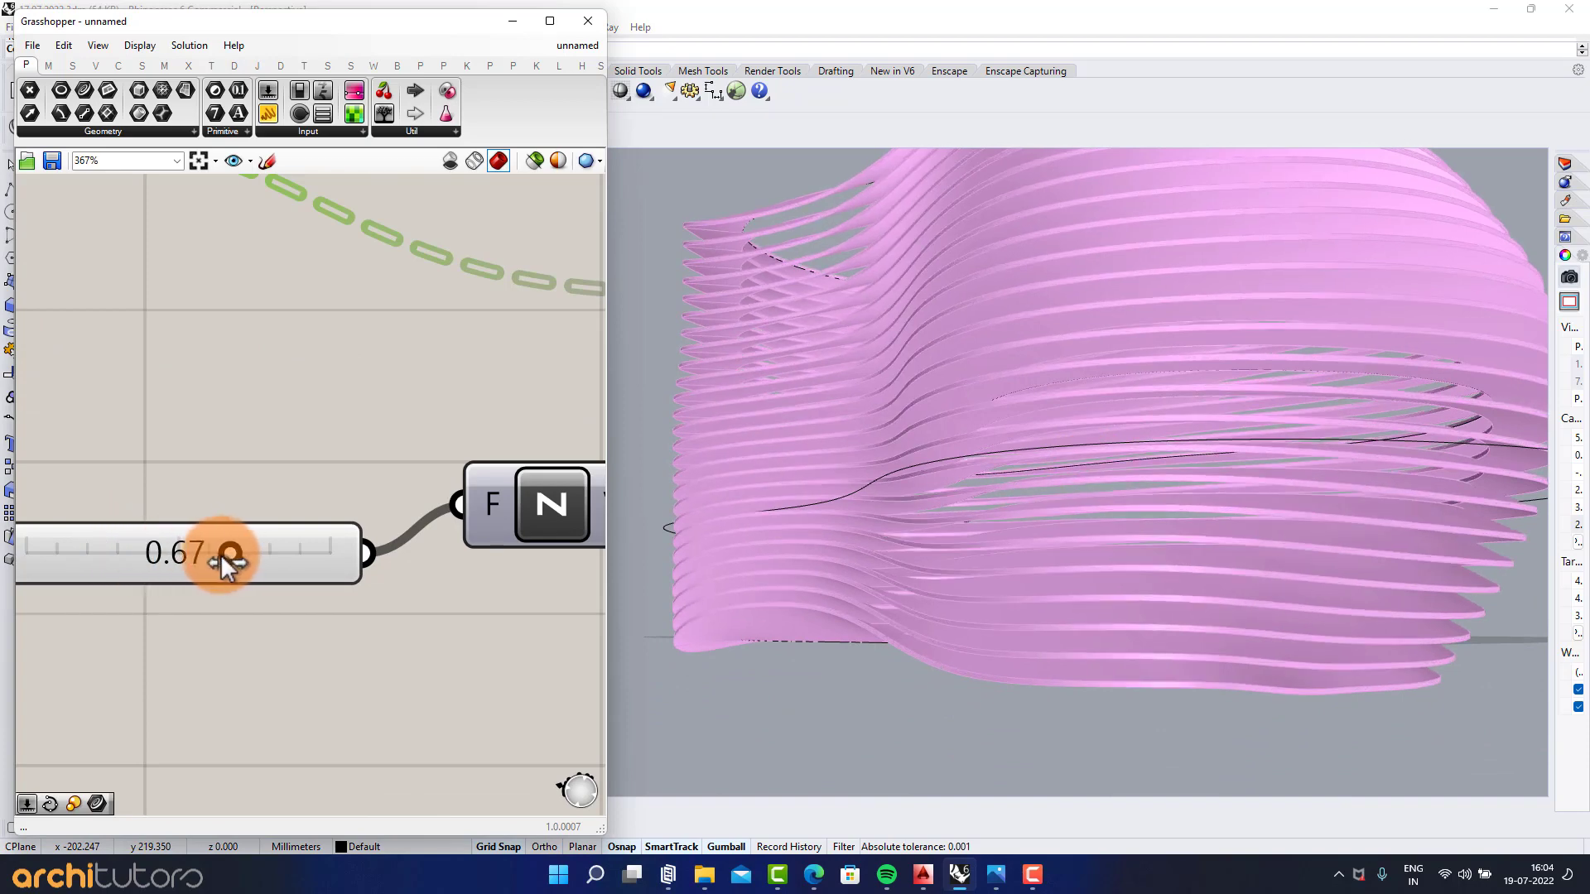
right_drag(1214, 534, 745, 497)
scroll(308, 414, down, 4)
scroll(305, 405, down, 3)
Step: Add a Colour Swatch and connect it to the material input of the extrusion's Custom Preview
click(314, 385)
right_drag(408, 312, 383, 408)
scroll(385, 407, up, 2)
right_drag(478, 356, 320, 399)
click(444, 442)
scroll(320, 384, up, 2)
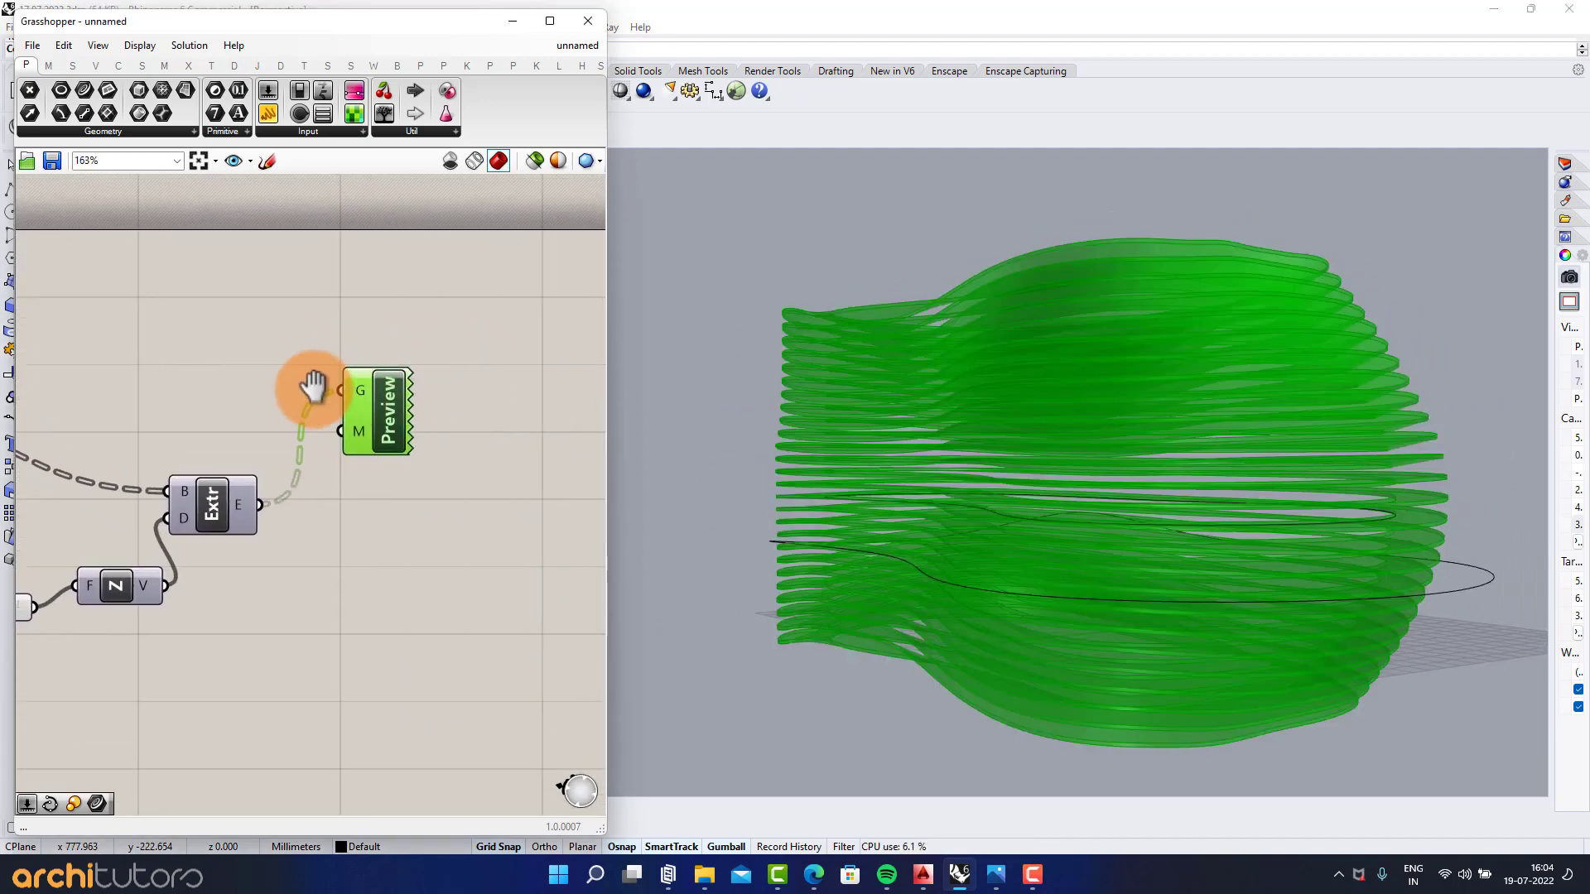
click(348, 580)
double_click(330, 556)
text(s)
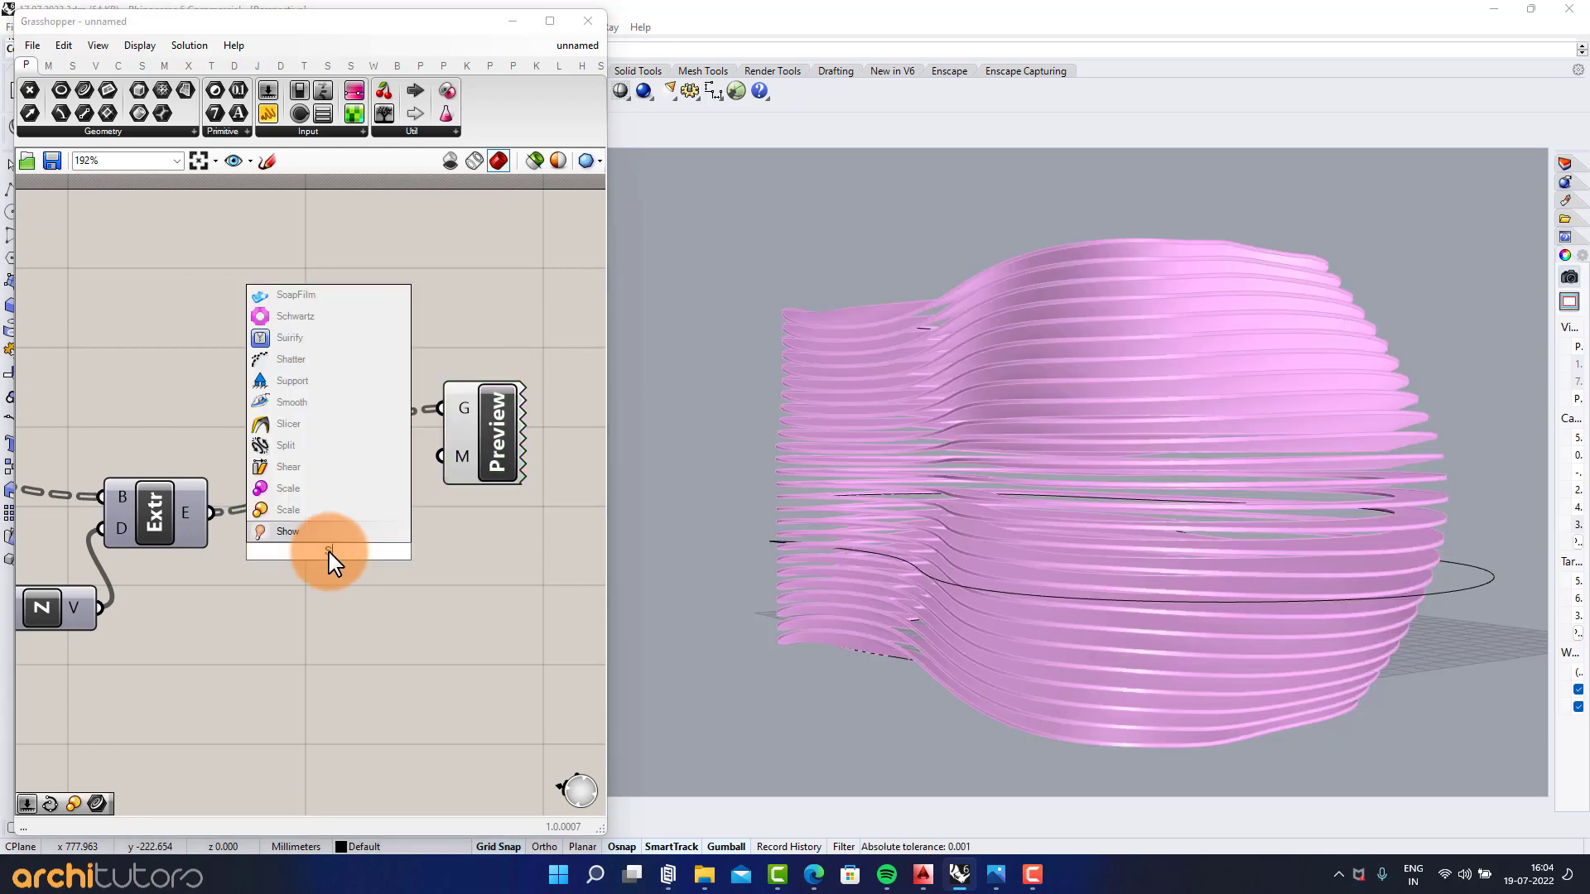
click(306, 467)
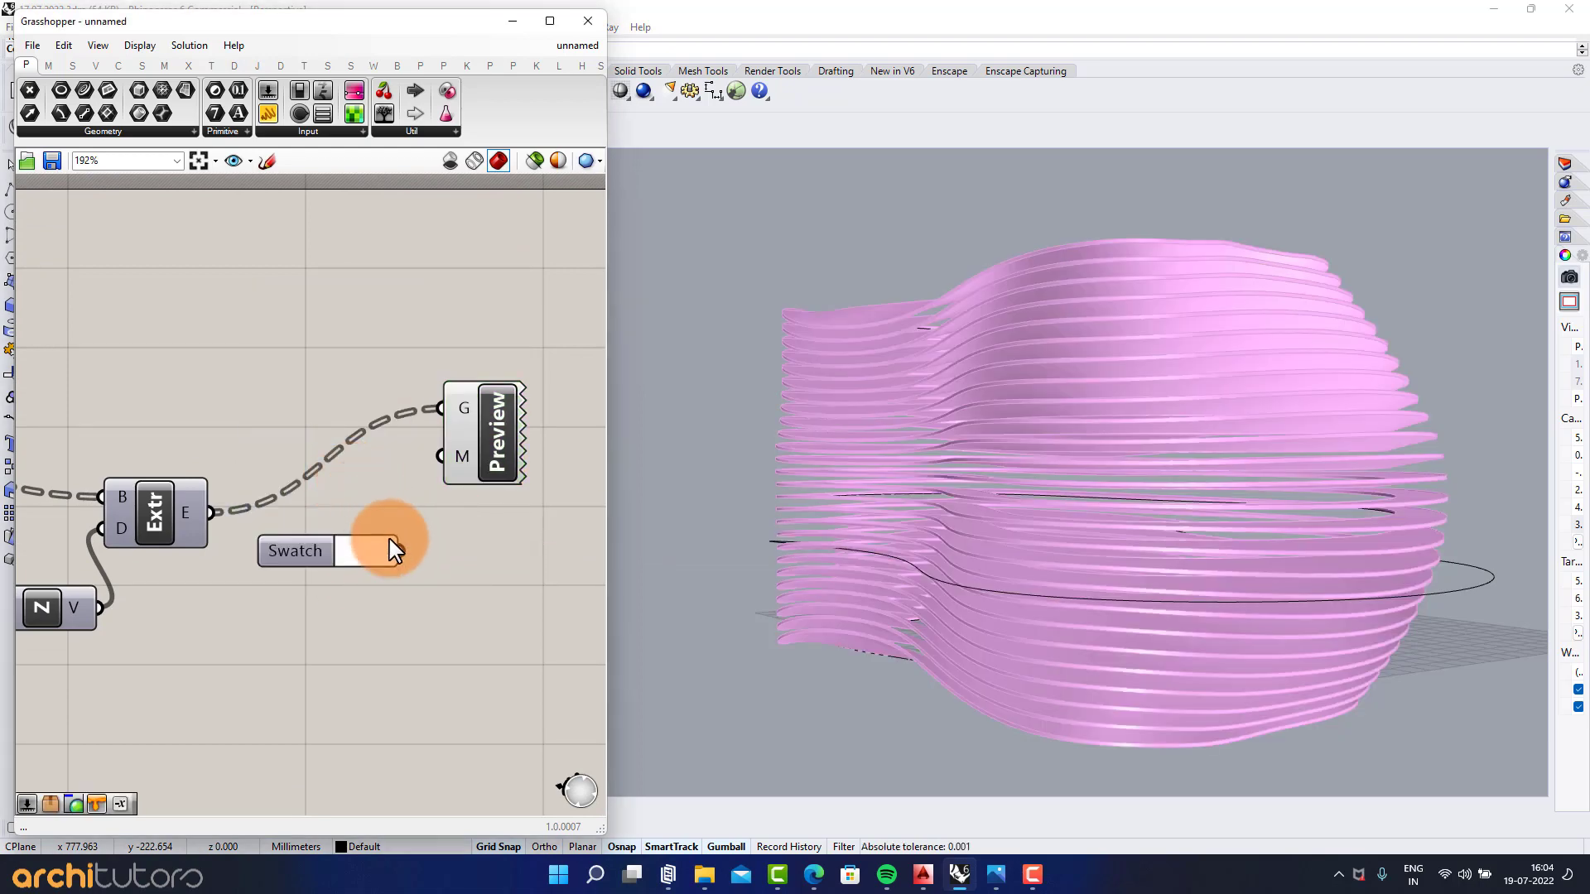
drag(435, 467, 440, 457)
Step: Duplicate the Custom Preview with its swatch and connect the Loft output to the copy's geometry input
drag(532, 312, 331, 593)
key(ctrl+c)
key(ctrl+v)
scroll(478, 520, down, 7)
right_drag(121, 399, 341, 408)
scroll(163, 469, up, 4)
right_drag(163, 470, 247, 474)
scroll(149, 480, up, 1)
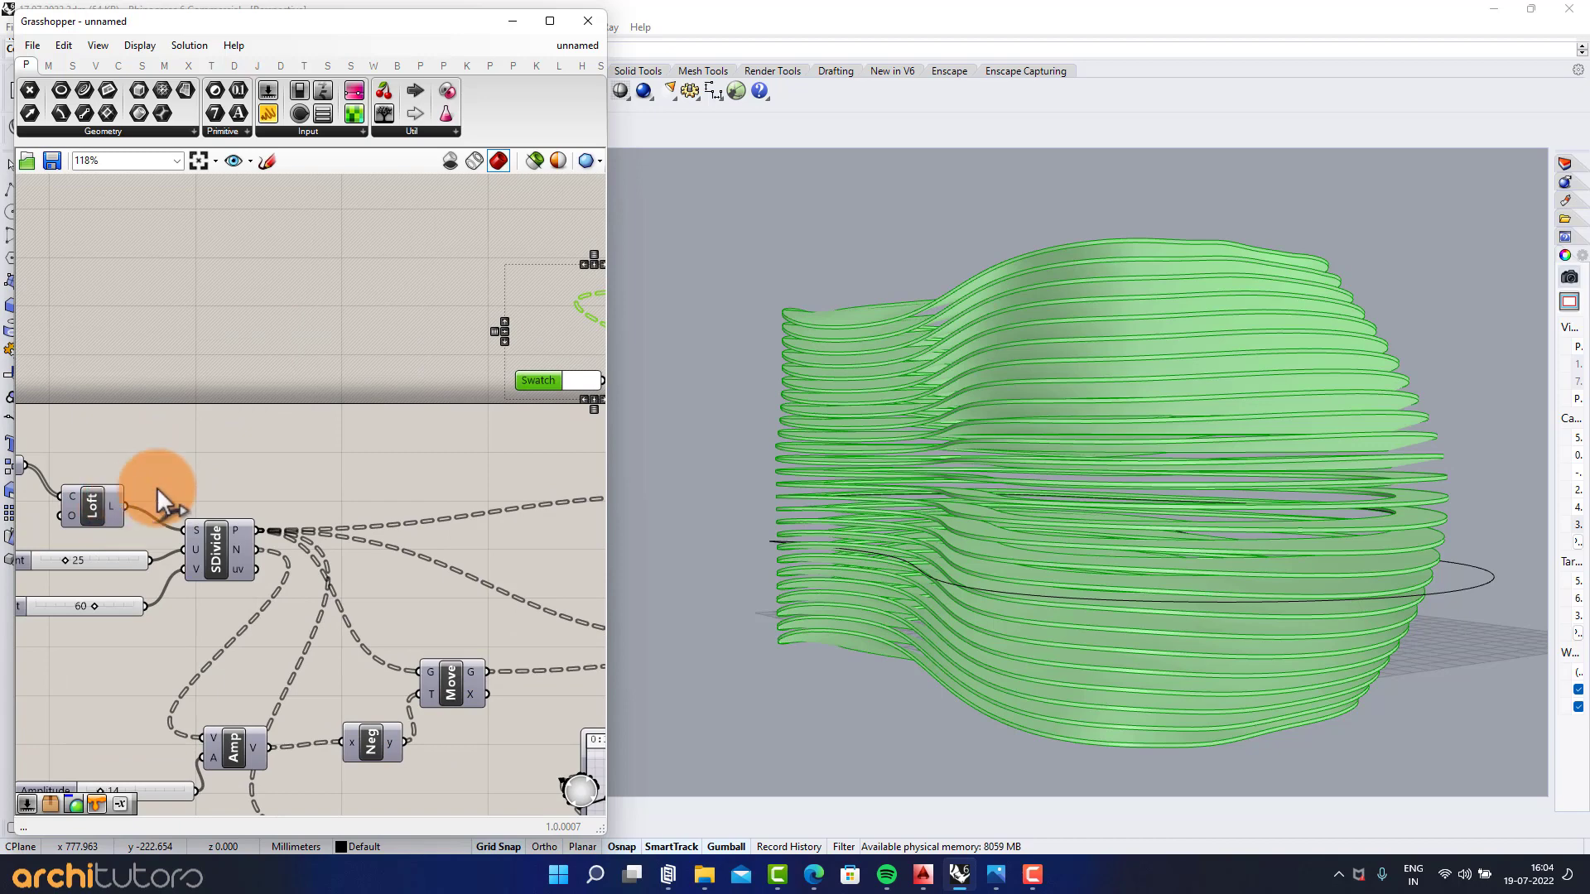
drag(616, 309, 571, 295)
click(534, 423)
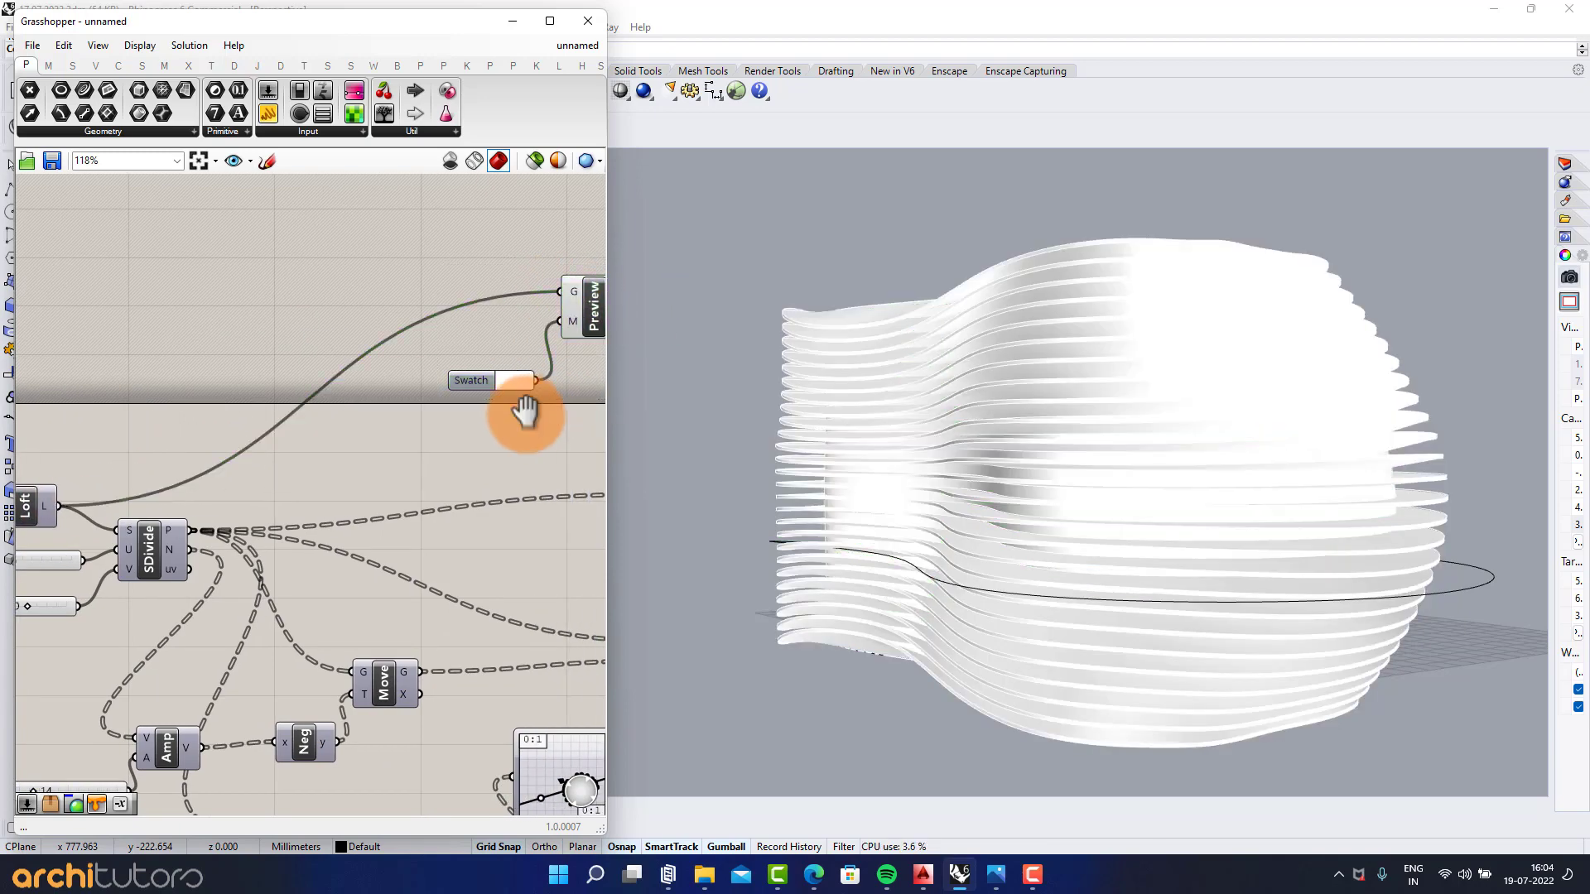
Step: Set the colour swatch of the loft preview to dark red
right_drag(584, 402, 354, 434)
scroll(321, 426, up, 4)
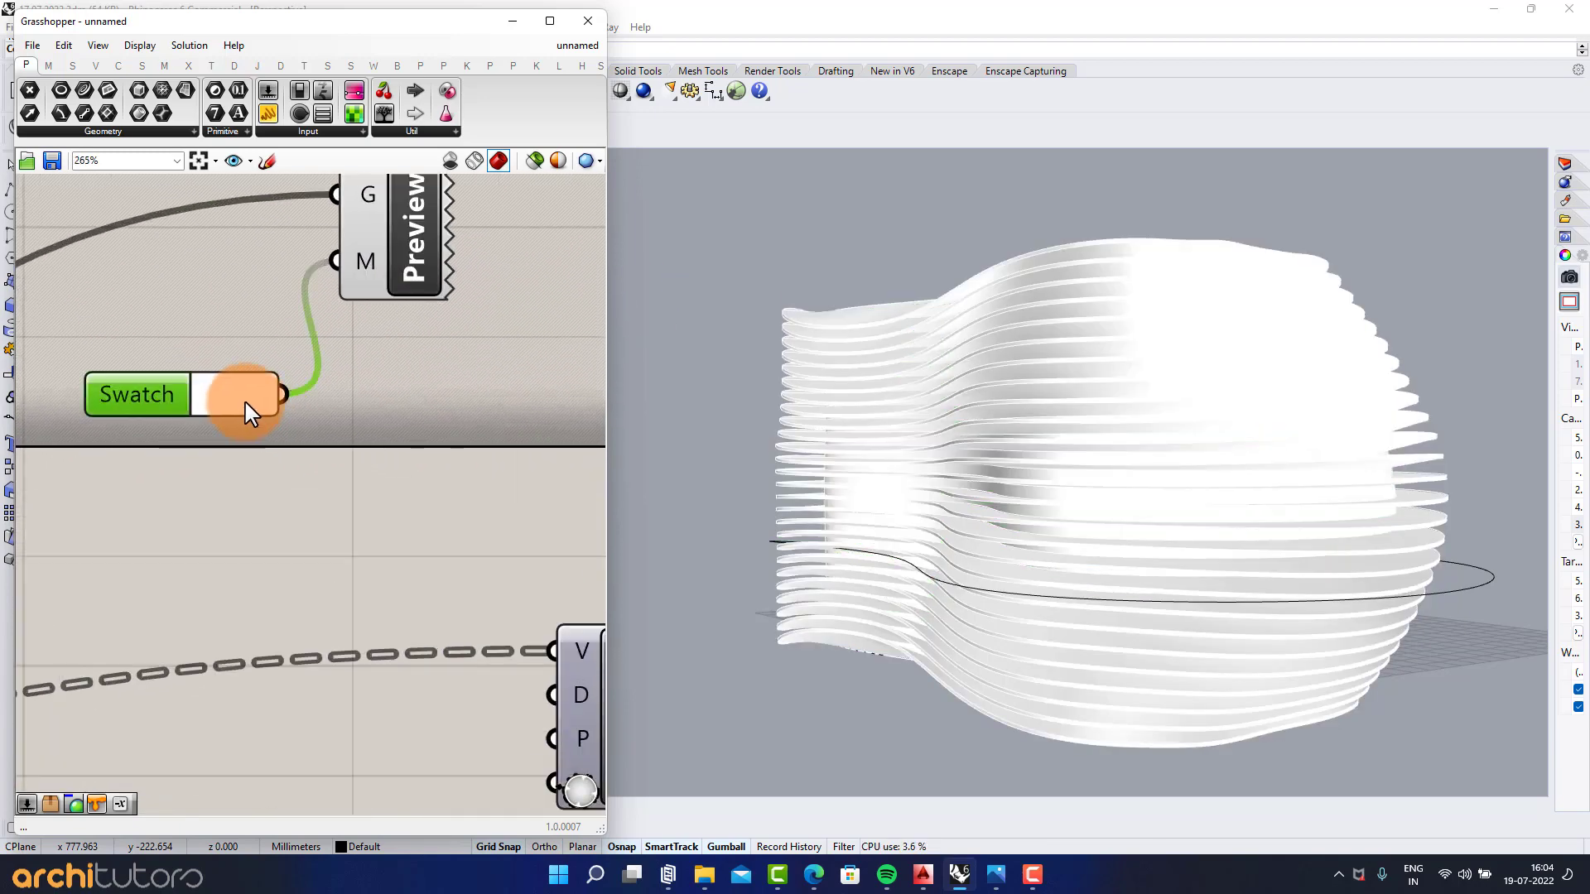
click(248, 411)
drag(309, 502, 268, 497)
right_drag(1065, 505, 1085, 476)
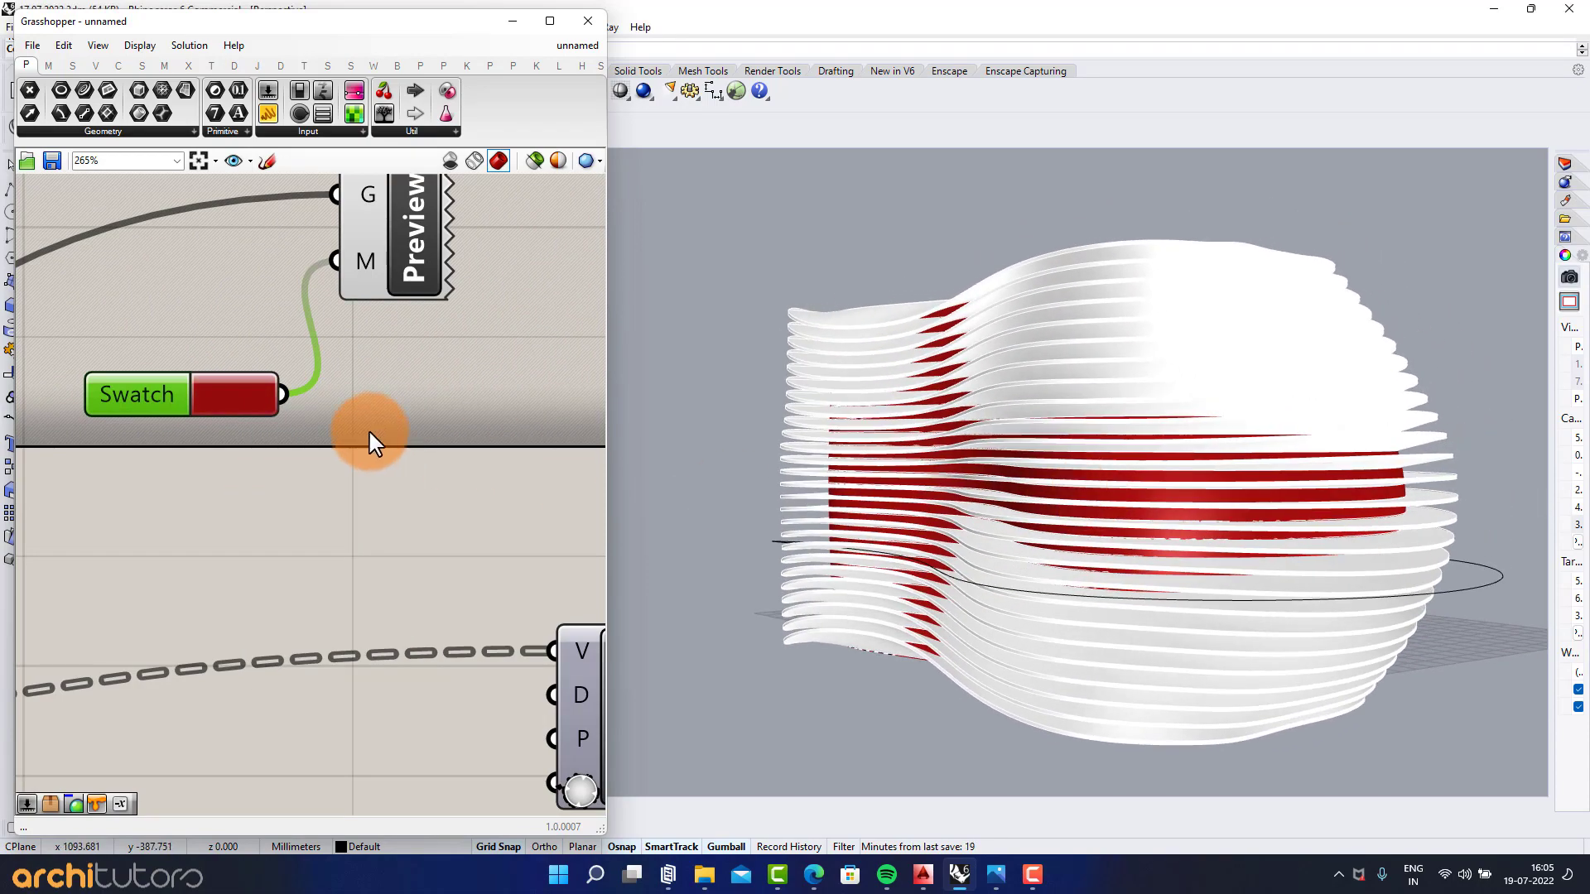
Step: Set the colour swatch of the extrusion preview to a dark greyish brown
scroll(369, 429, down, 5)
right_drag(440, 450, 249, 412)
scroll(479, 455, up, 5)
click(361, 489)
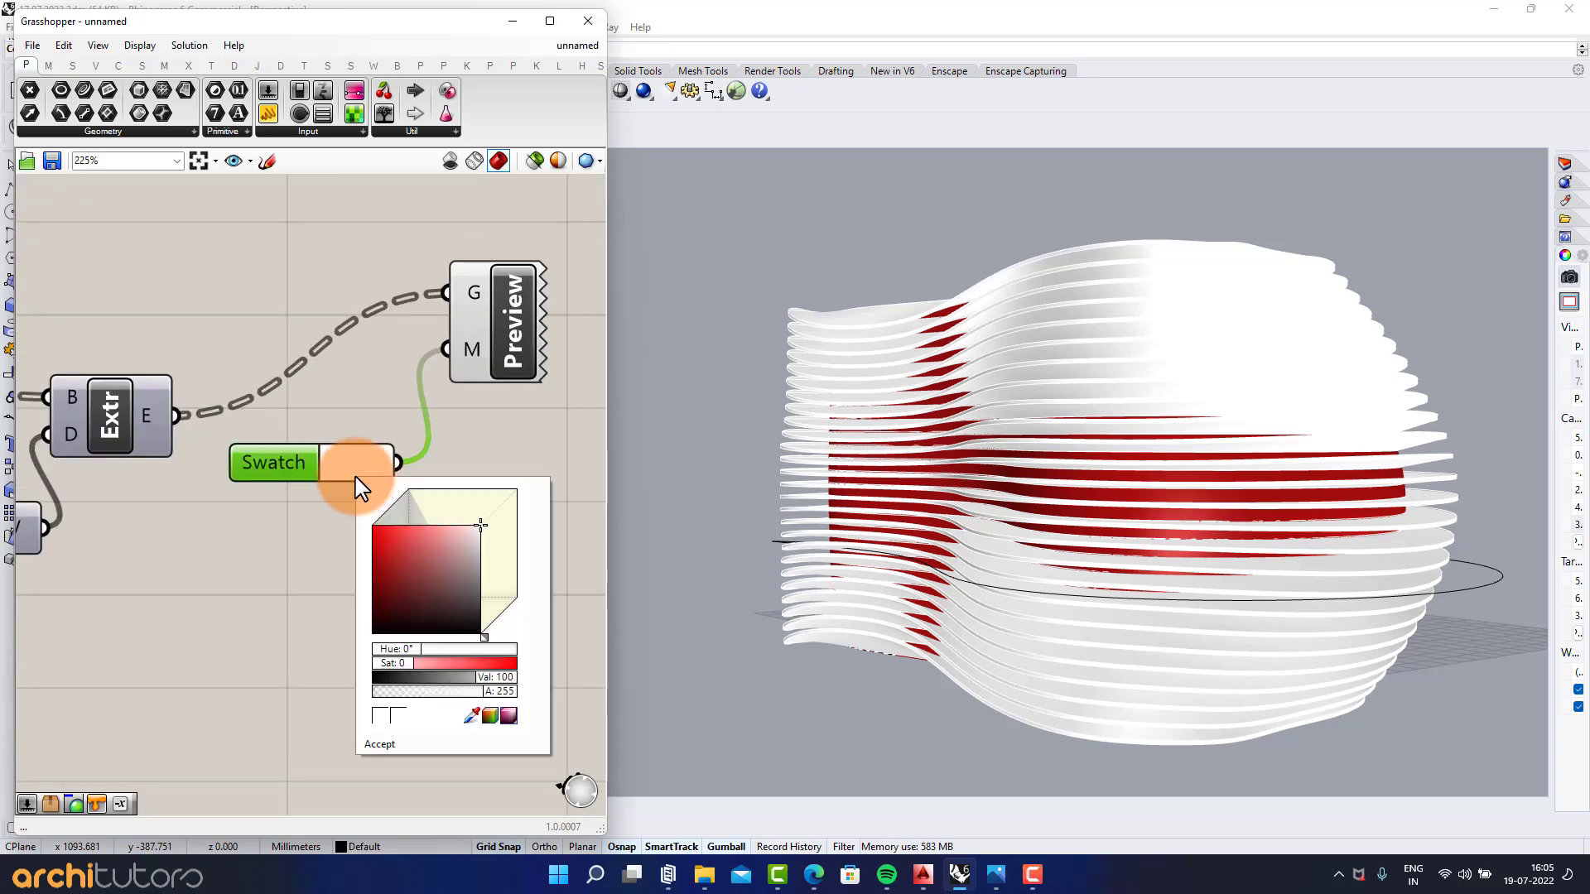
drag(406, 548, 459, 598)
Step: Select the attractor curve in Rhino and shift a front control point along the gumball axis to reshape the strips
right_drag(1155, 532, 1056, 483)
scroll(1056, 483, down, 5)
right_drag(1140, 543, 1199, 509)
scroll(1265, 679, up, 7)
scroll(1201, 515, down, 4)
click(1197, 658)
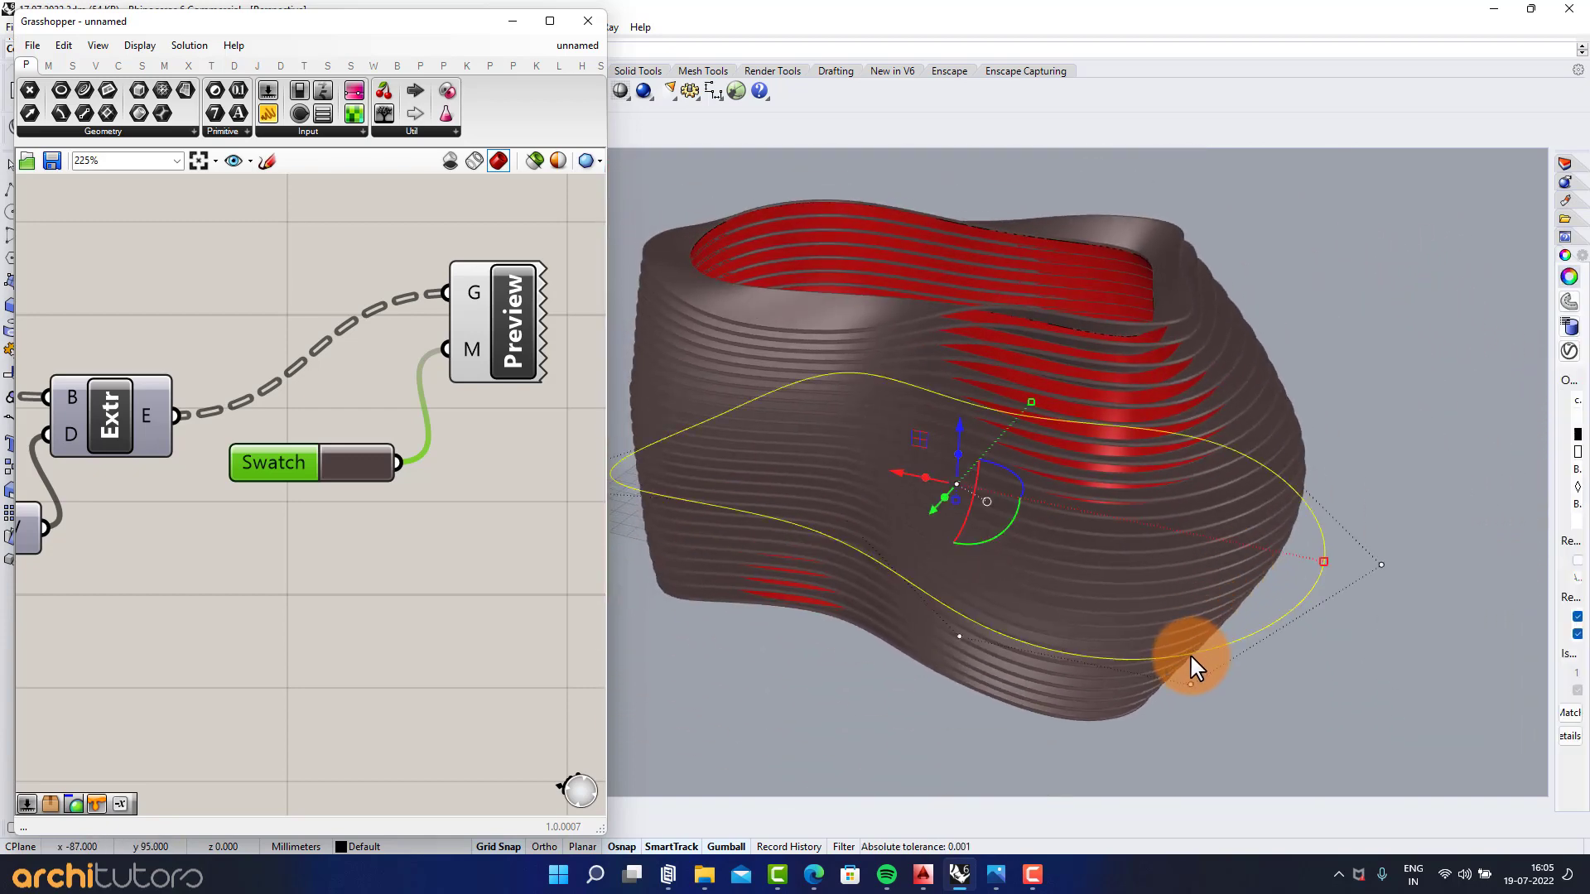
click(959, 638)
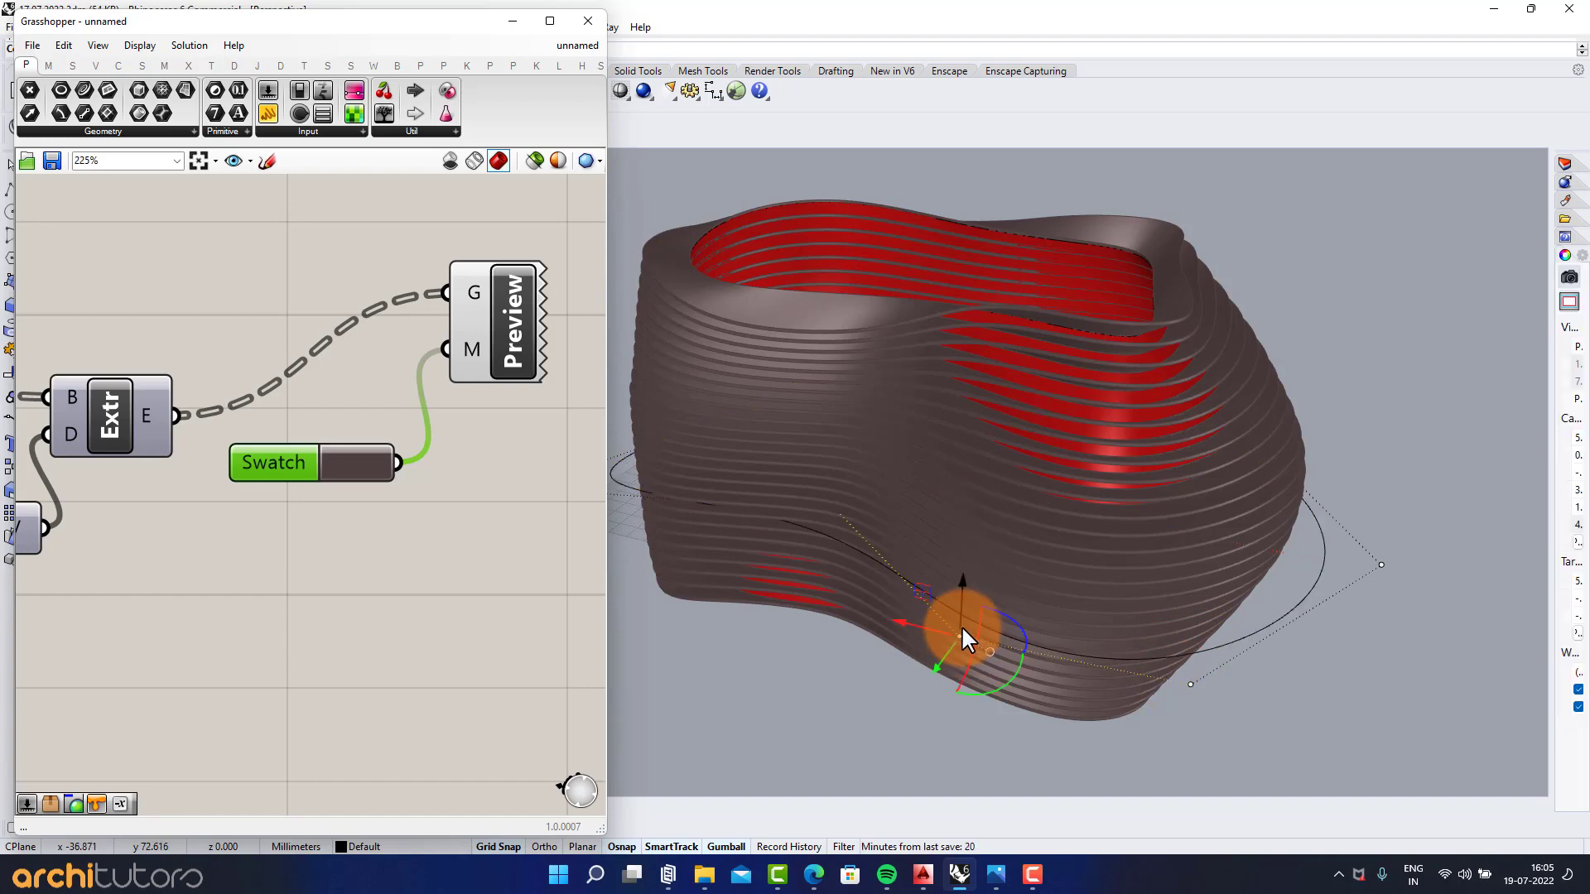
right_drag(1195, 642, 1215, 607)
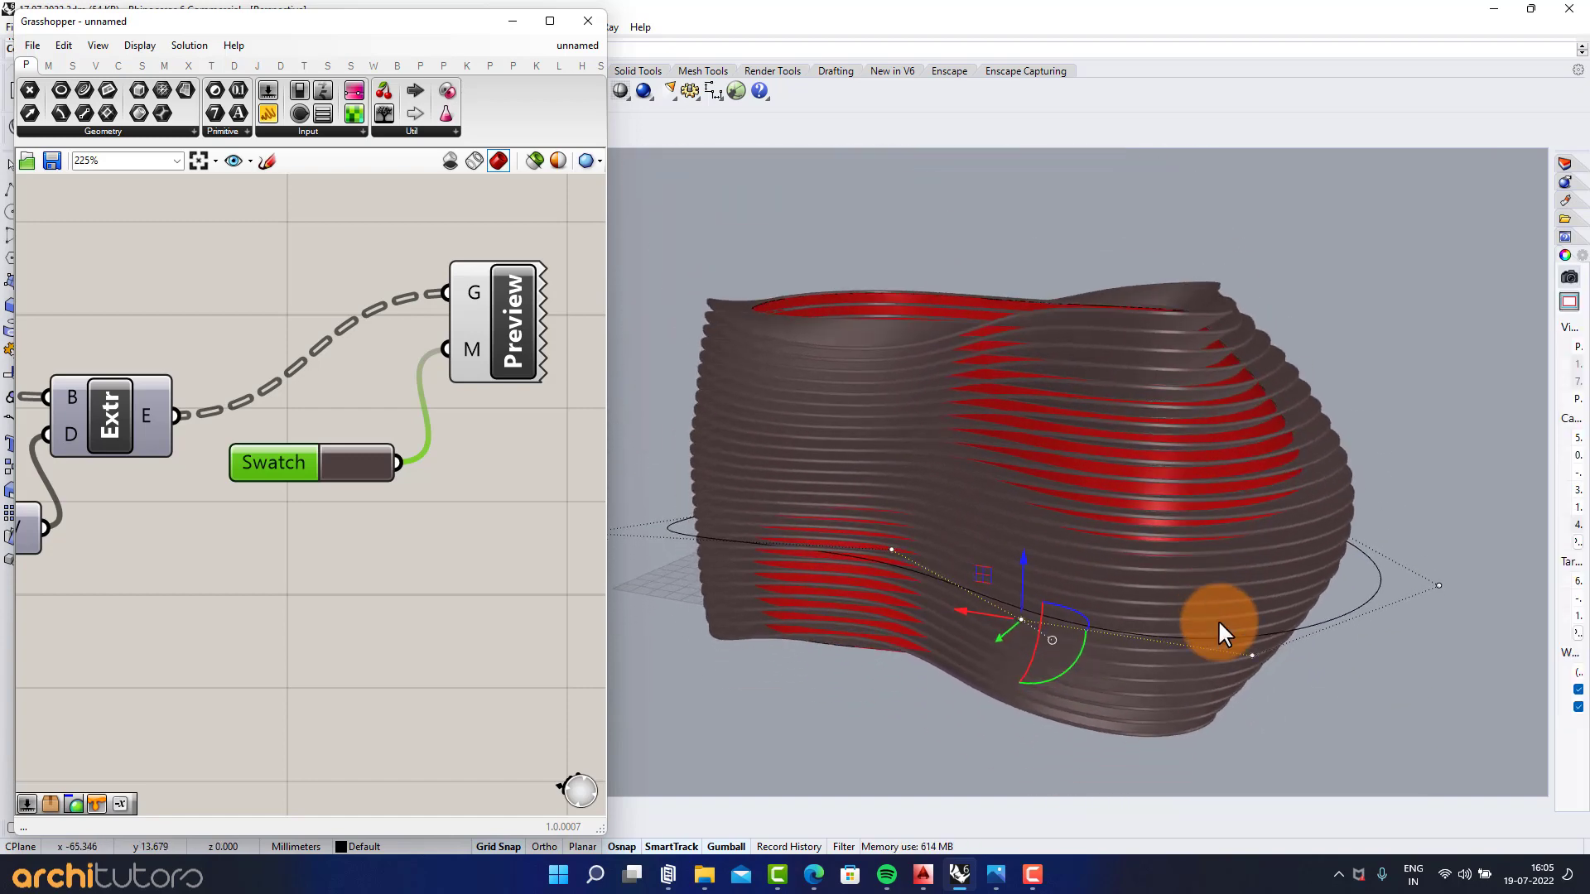
click(1251, 655)
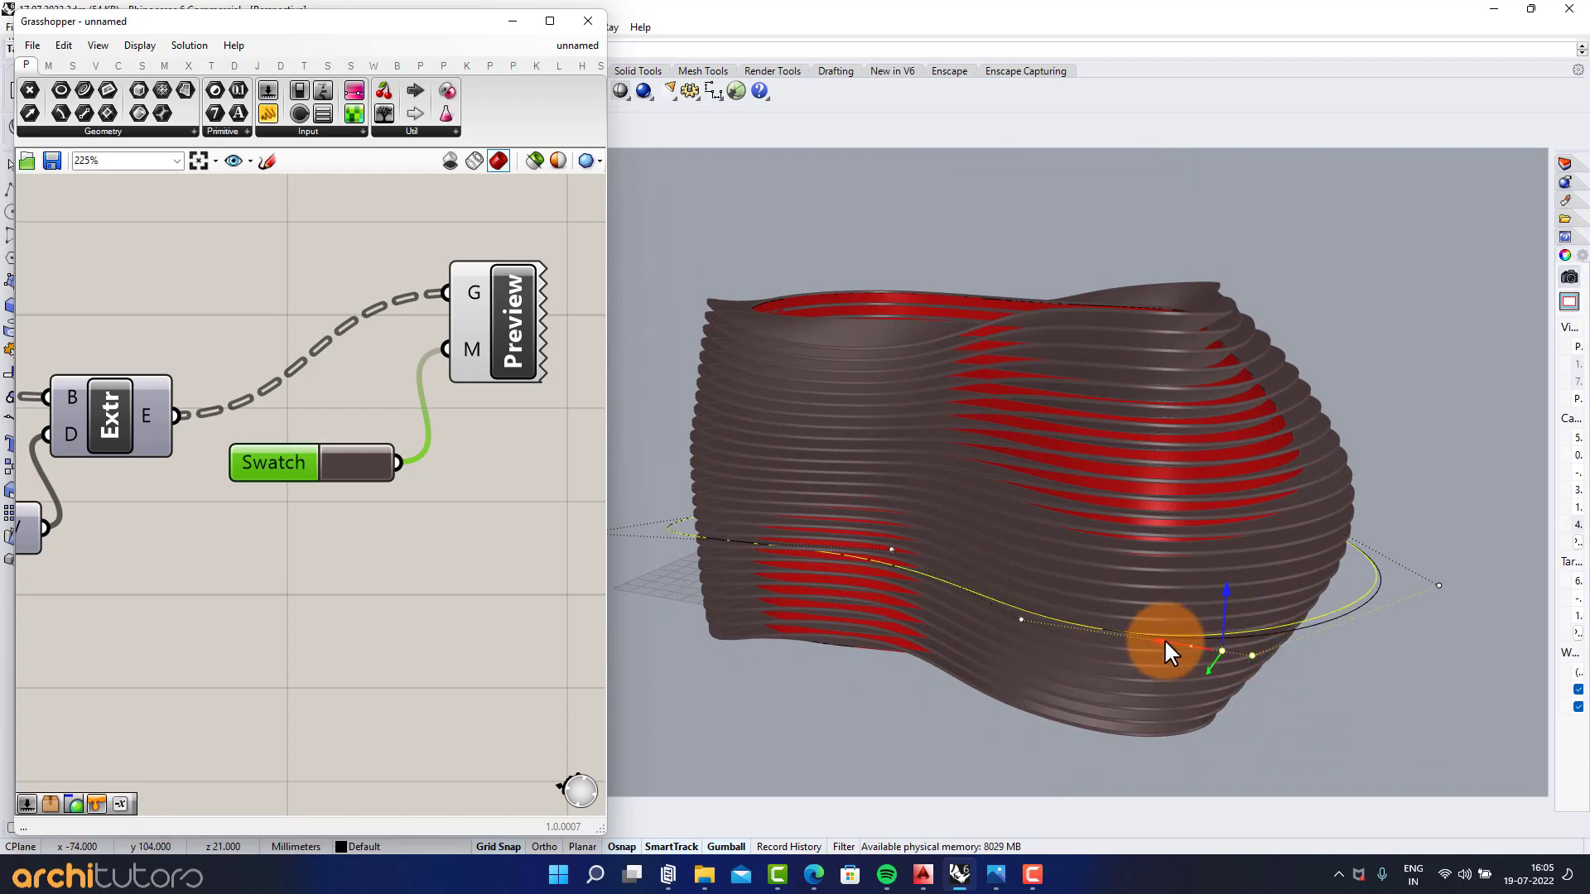
right_drag(1289, 623, 1181, 495)
Step: Set the Amplitude slider to 11 to change the offset depth of the facade strips
scroll(427, 377, down, 2)
right_drag(211, 406, 342, 399)
scroll(351, 401, down, 3)
right_drag(128, 474, 202, 390)
scroll(132, 341, up, 5)
scroll(133, 341, down, 2)
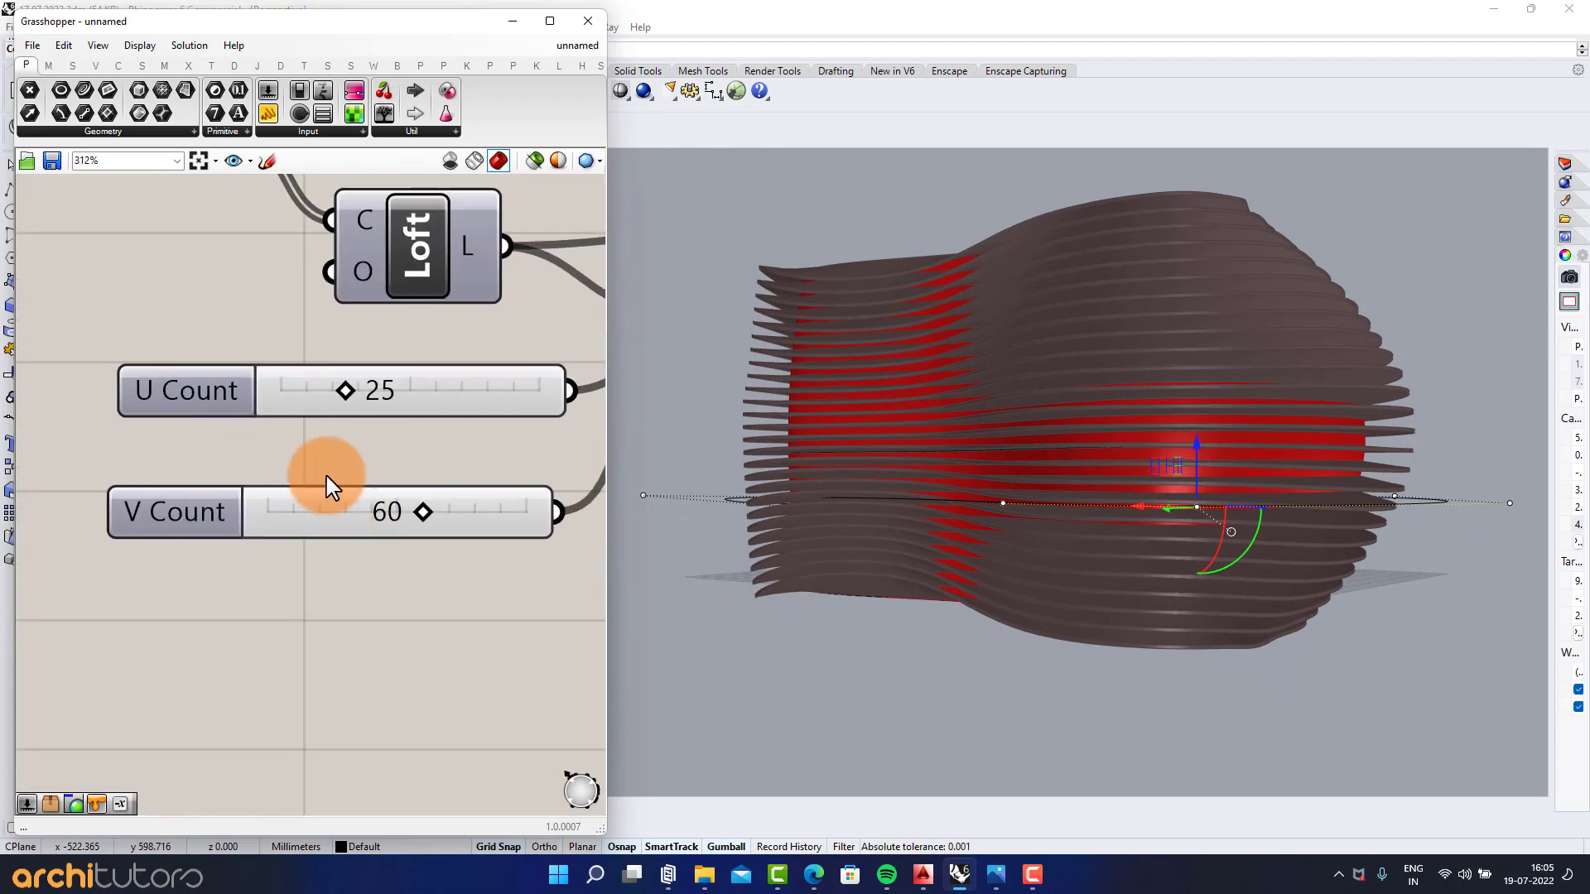
right_drag(284, 489, 269, 306)
scroll(243, 592, up, 5)
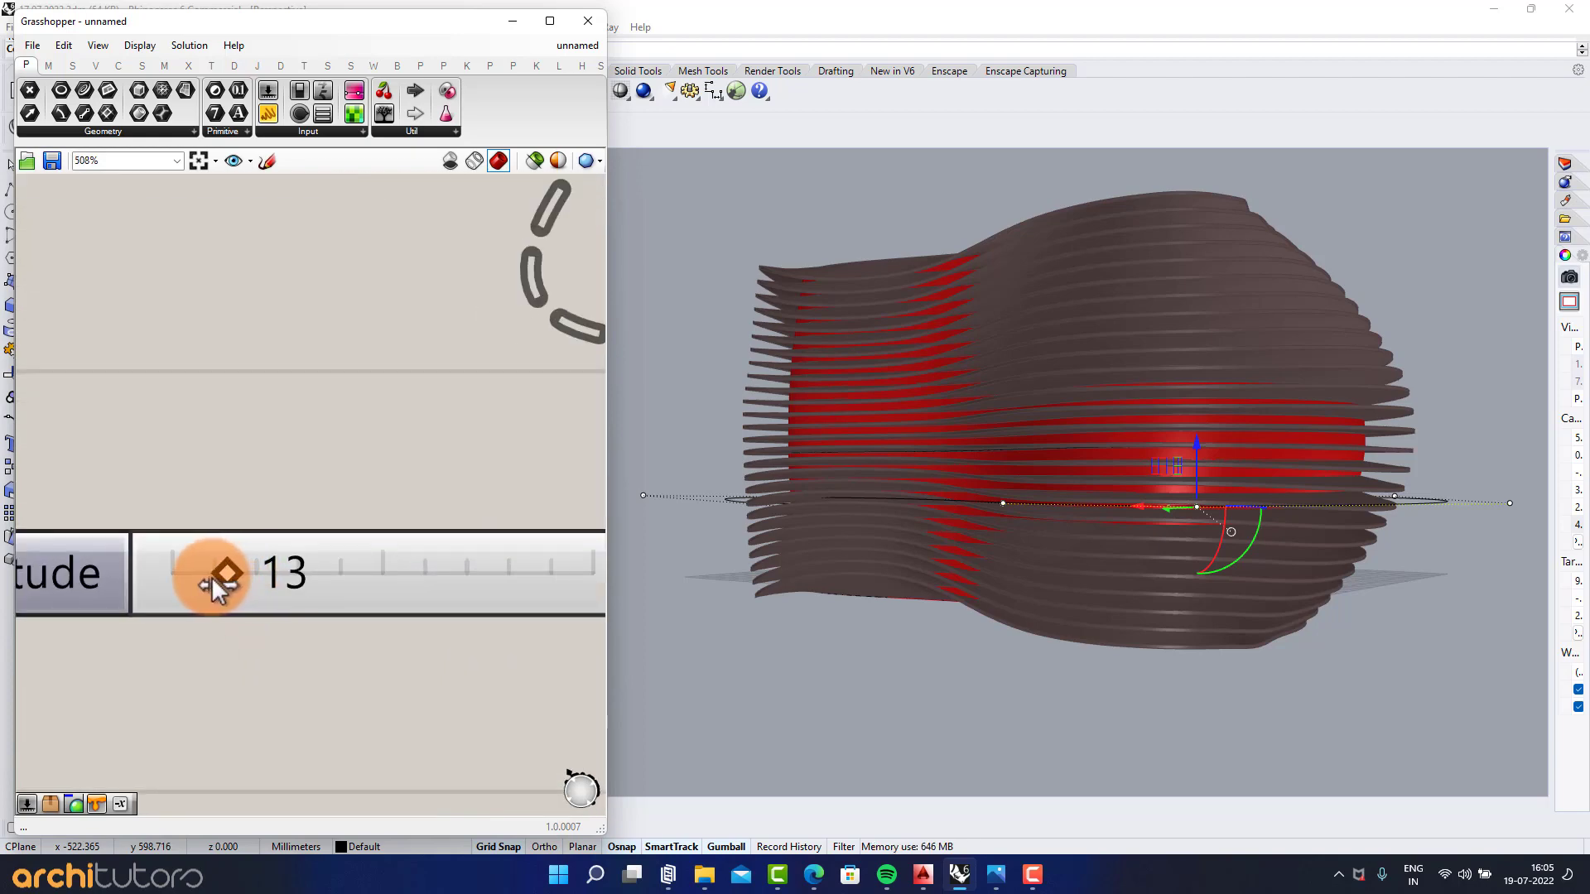
mouse_move(198, 590)
mouse_down()
mouse_move(162, 593)
mouse_move(241, 593)
mouse_move(216, 593)
mouse_up()
scroll(1267, 461, up, 5)
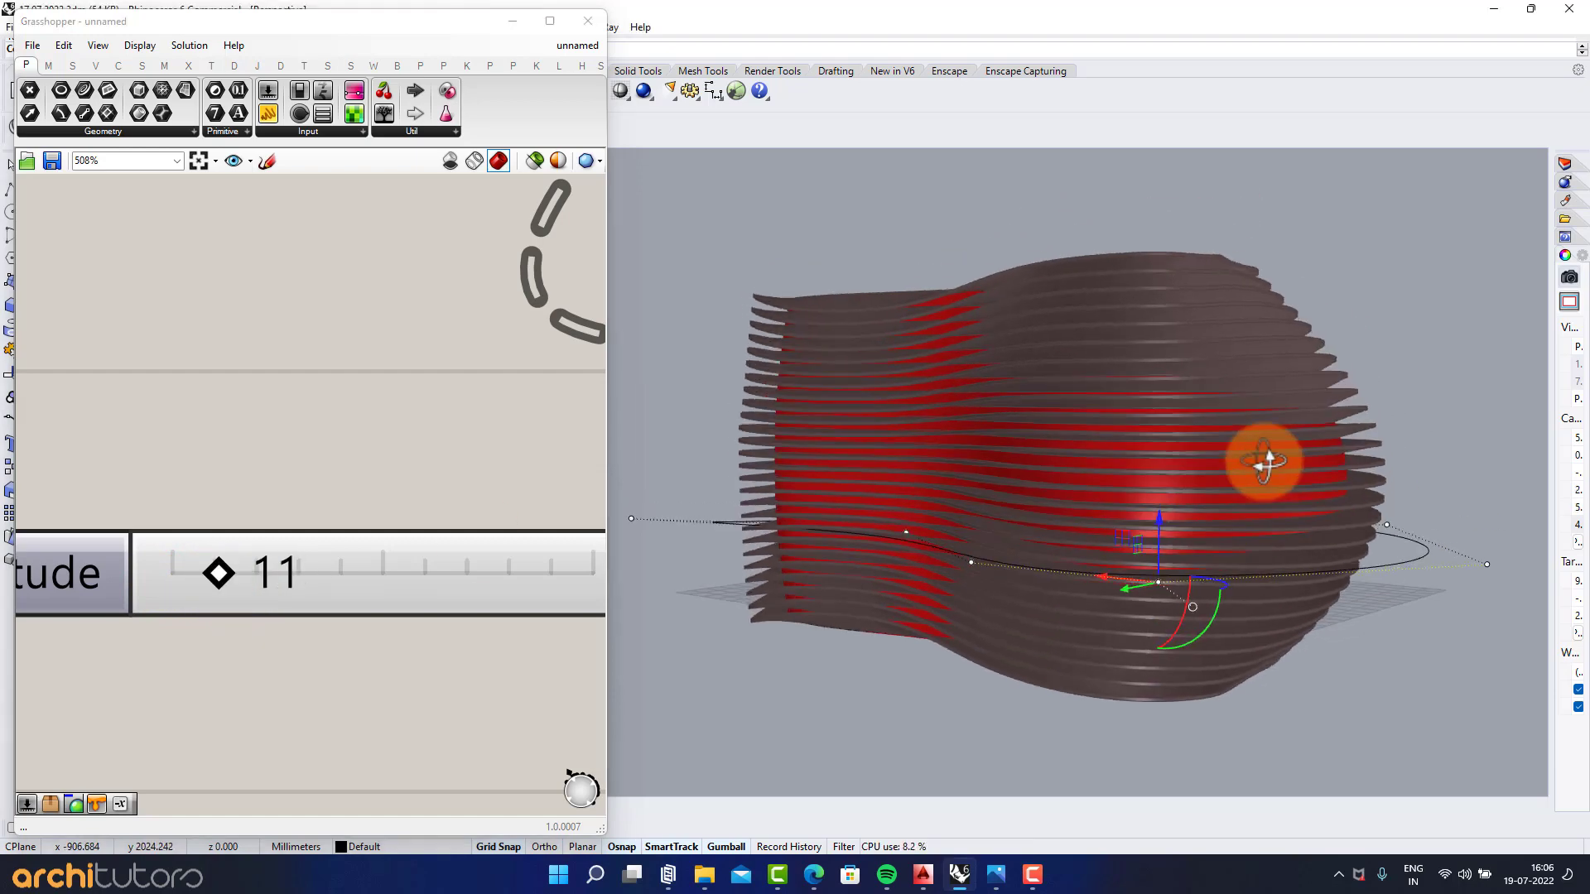
scroll(1156, 440, down, 5)
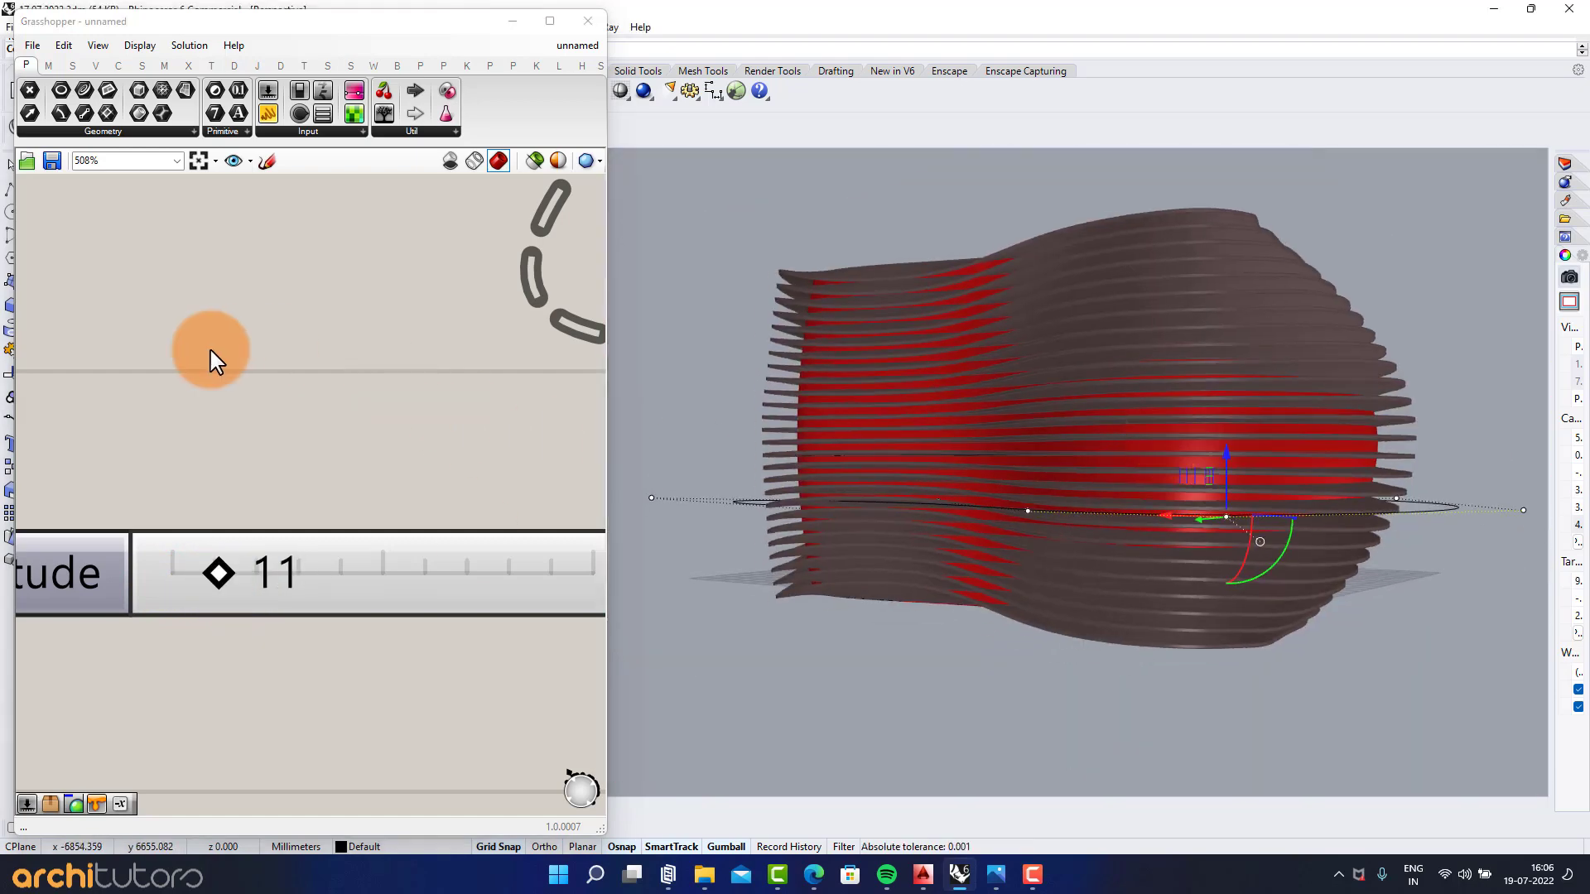
Step: Delete the colour swatch that feeds the extrusion preview's material input
scroll(170, 396, down, 3)
scroll(168, 384, down, 5)
right_drag(240, 379, 68, 396)
scroll(361, 414, up, 5)
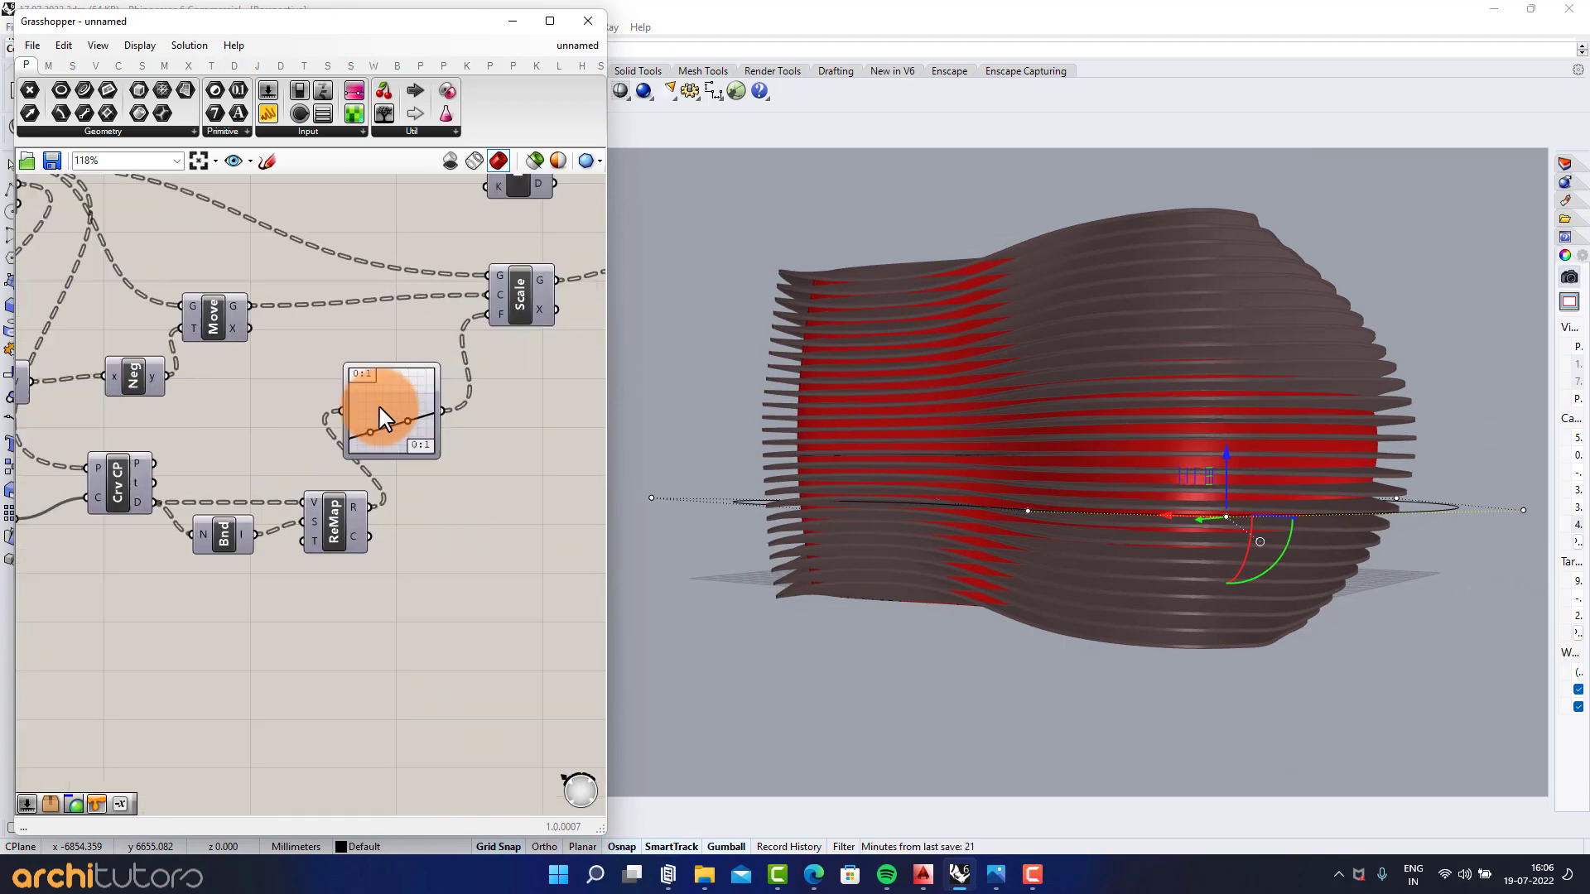
scroll(445, 412, up, 2)
right_drag(411, 426, 318, 474)
scroll(295, 454, down, 1)
scroll(276, 479, up, 3)
scroll(275, 479, down, 3)
scroll(281, 448, down, 5)
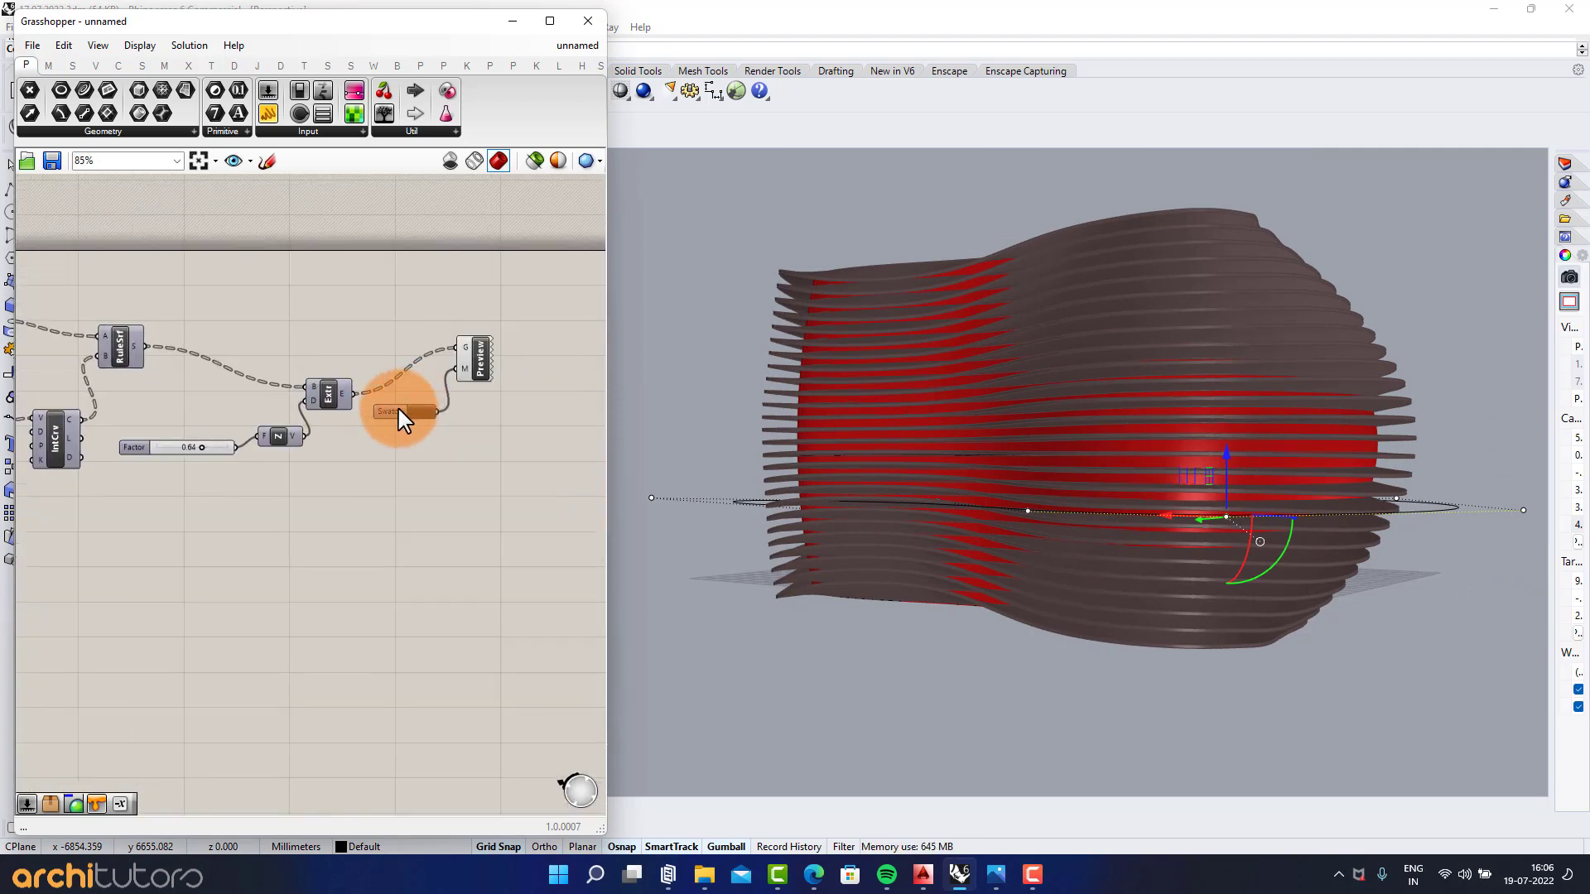
key(Delete)
Step: Raise the graph mapper's upper handle to steepen the line and exaggerate the depth variation of the strips
scroll(398, 423, down, 1)
right_drag(300, 439, 471, 420)
right_drag(237, 462, 494, 446)
scroll(241, 521, up, 8)
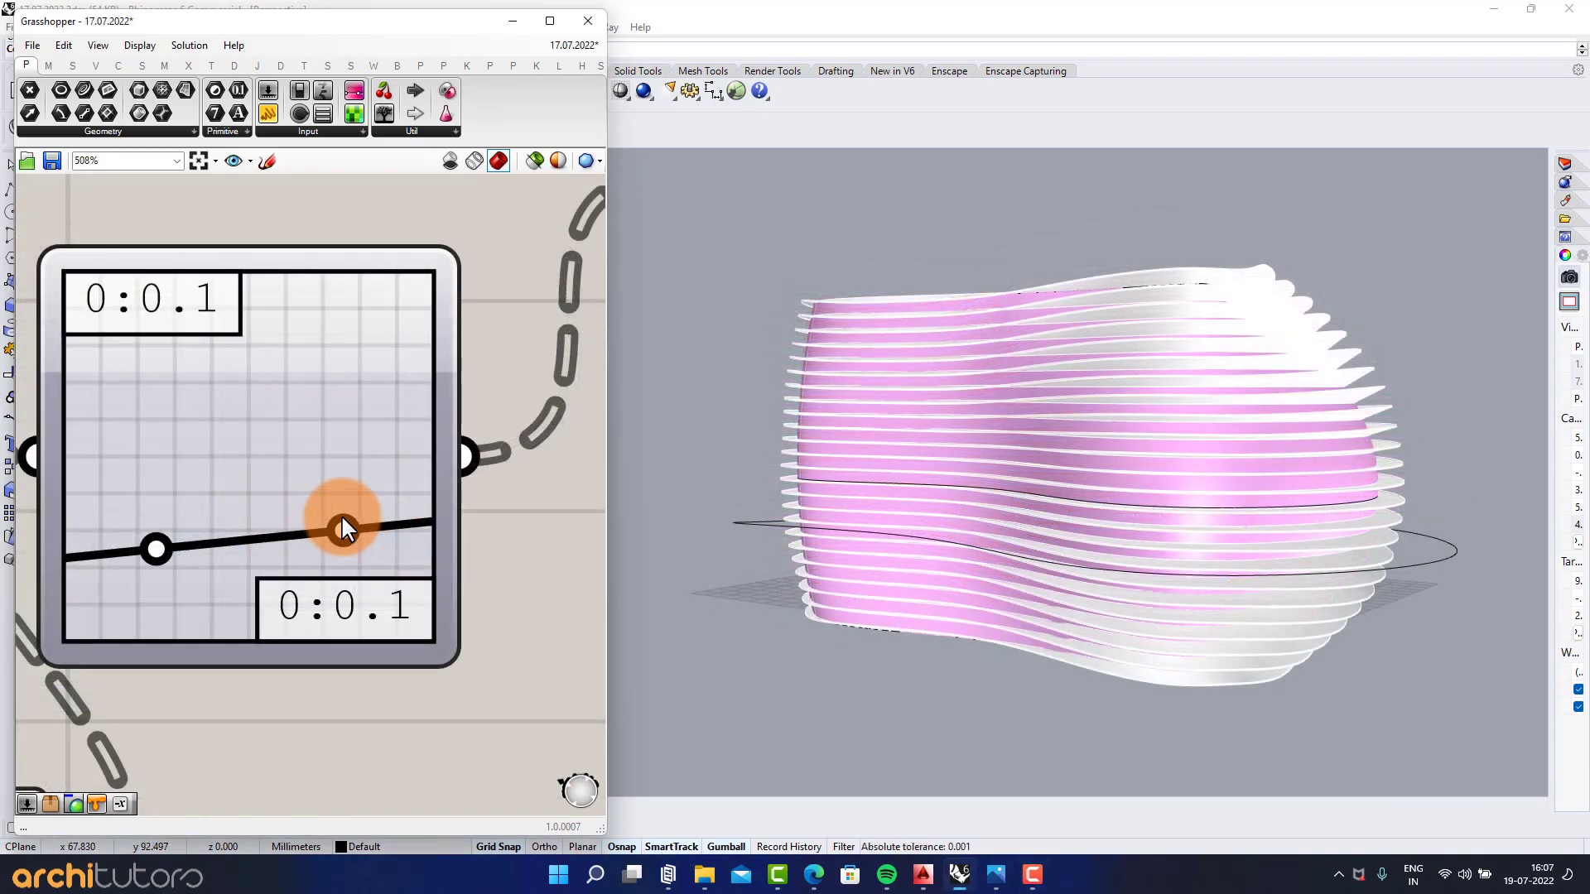
drag(340, 519, 368, 365)
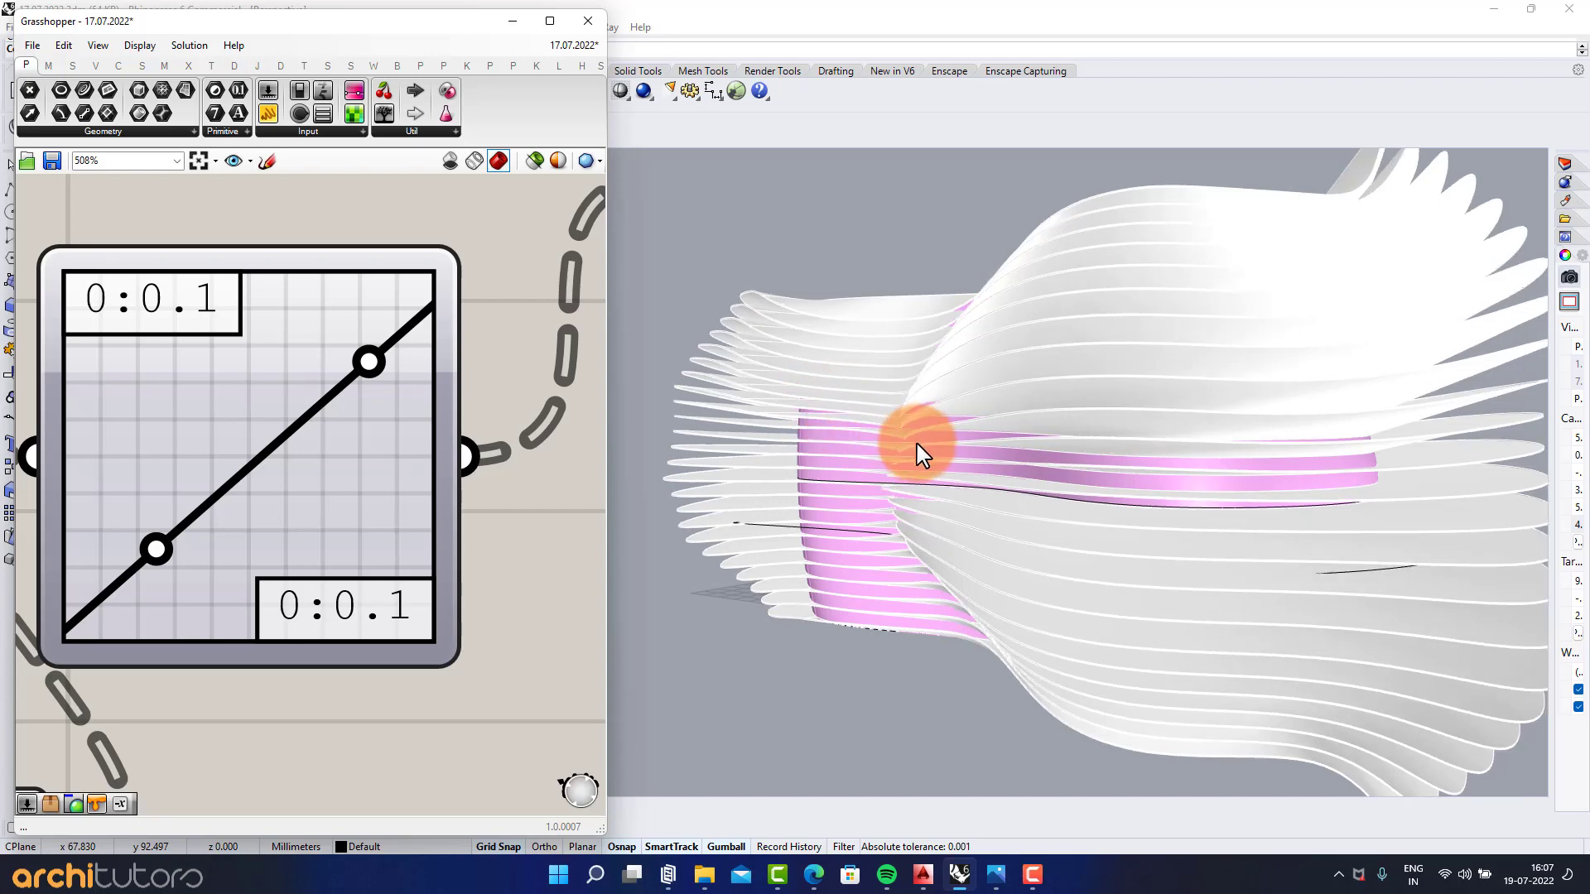
scroll(919, 471, down, 3)
right_drag(915, 472, 1036, 459)
scroll(1000, 436, up, 4)
scroll(1001, 445, down, 2)
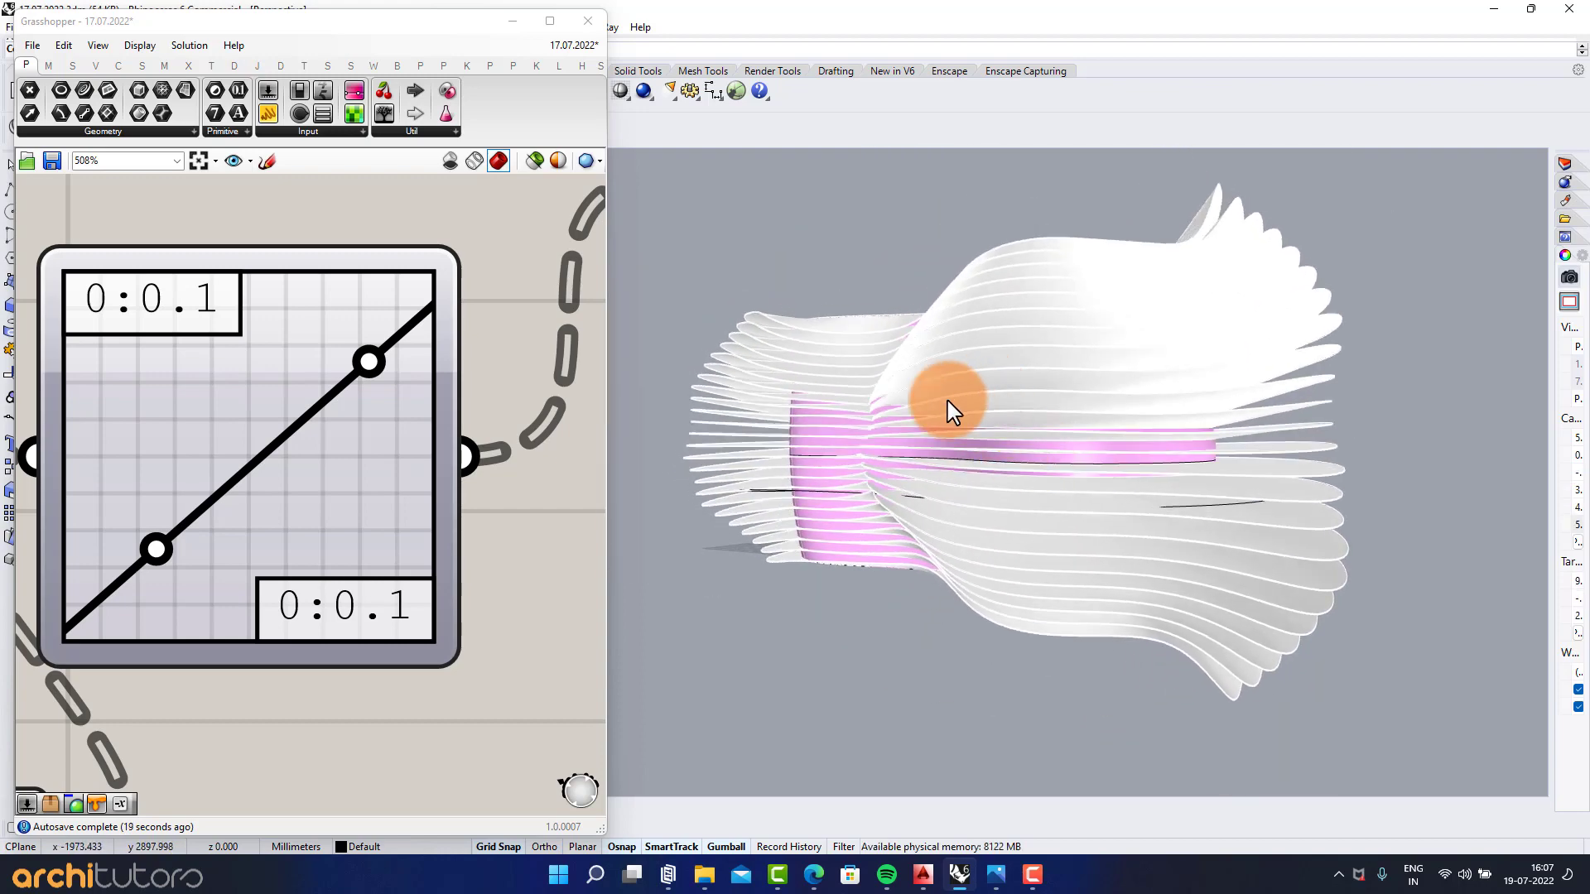
Step: Minimize Grasshopper and compare the Rendered and Artistic display modes in the Perspective viewport, returning to Shaded
click(514, 22)
click(122, 157)
click(126, 233)
shift+right_drag(914, 438, 872, 448)
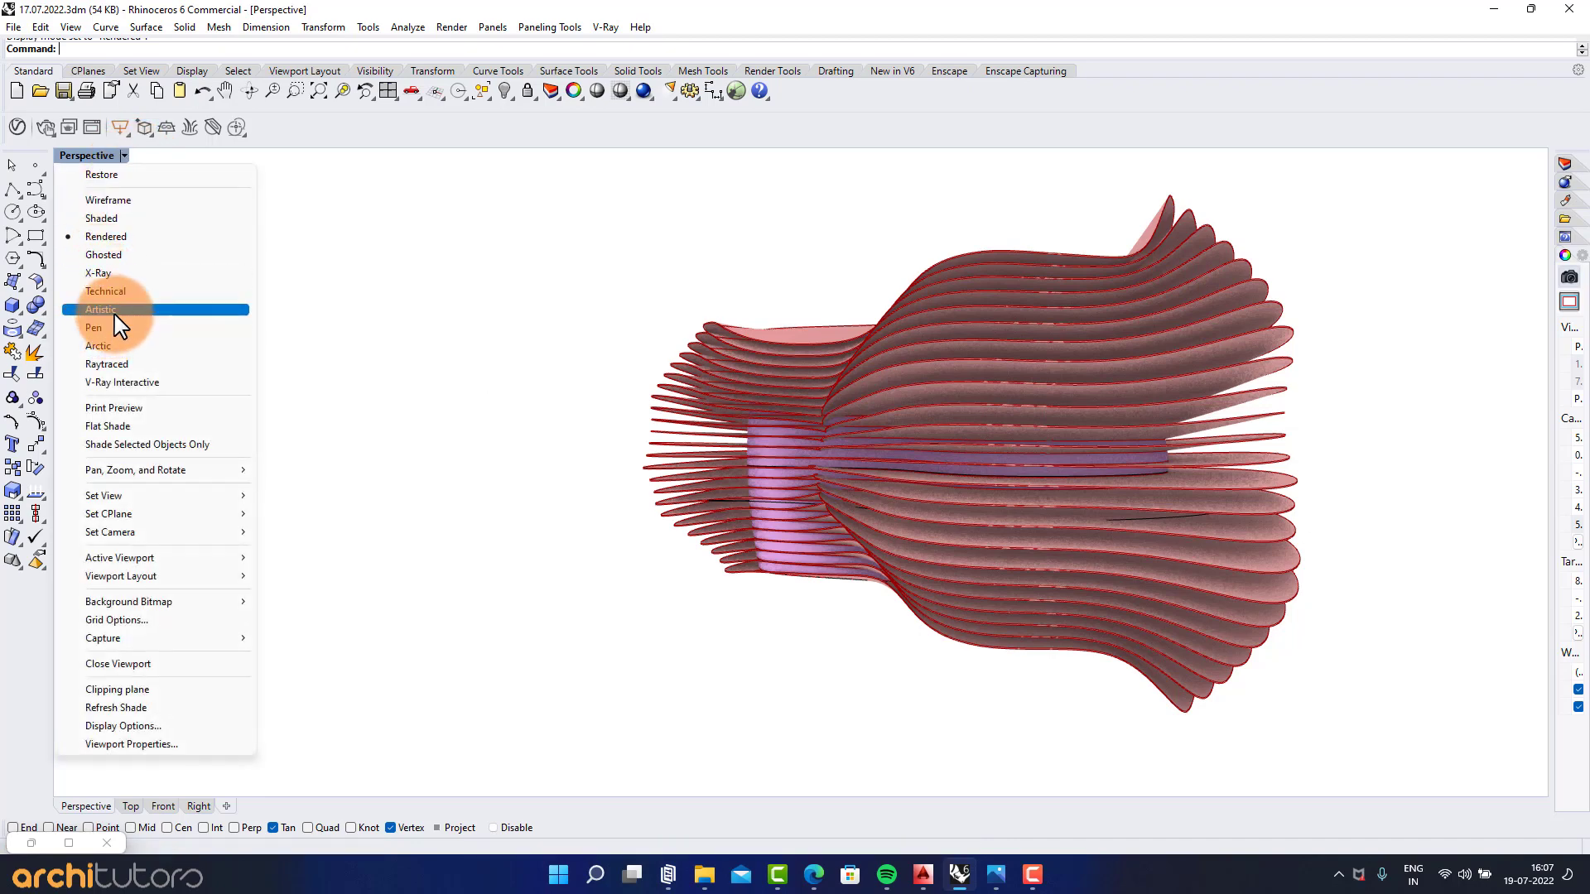
click(116, 311)
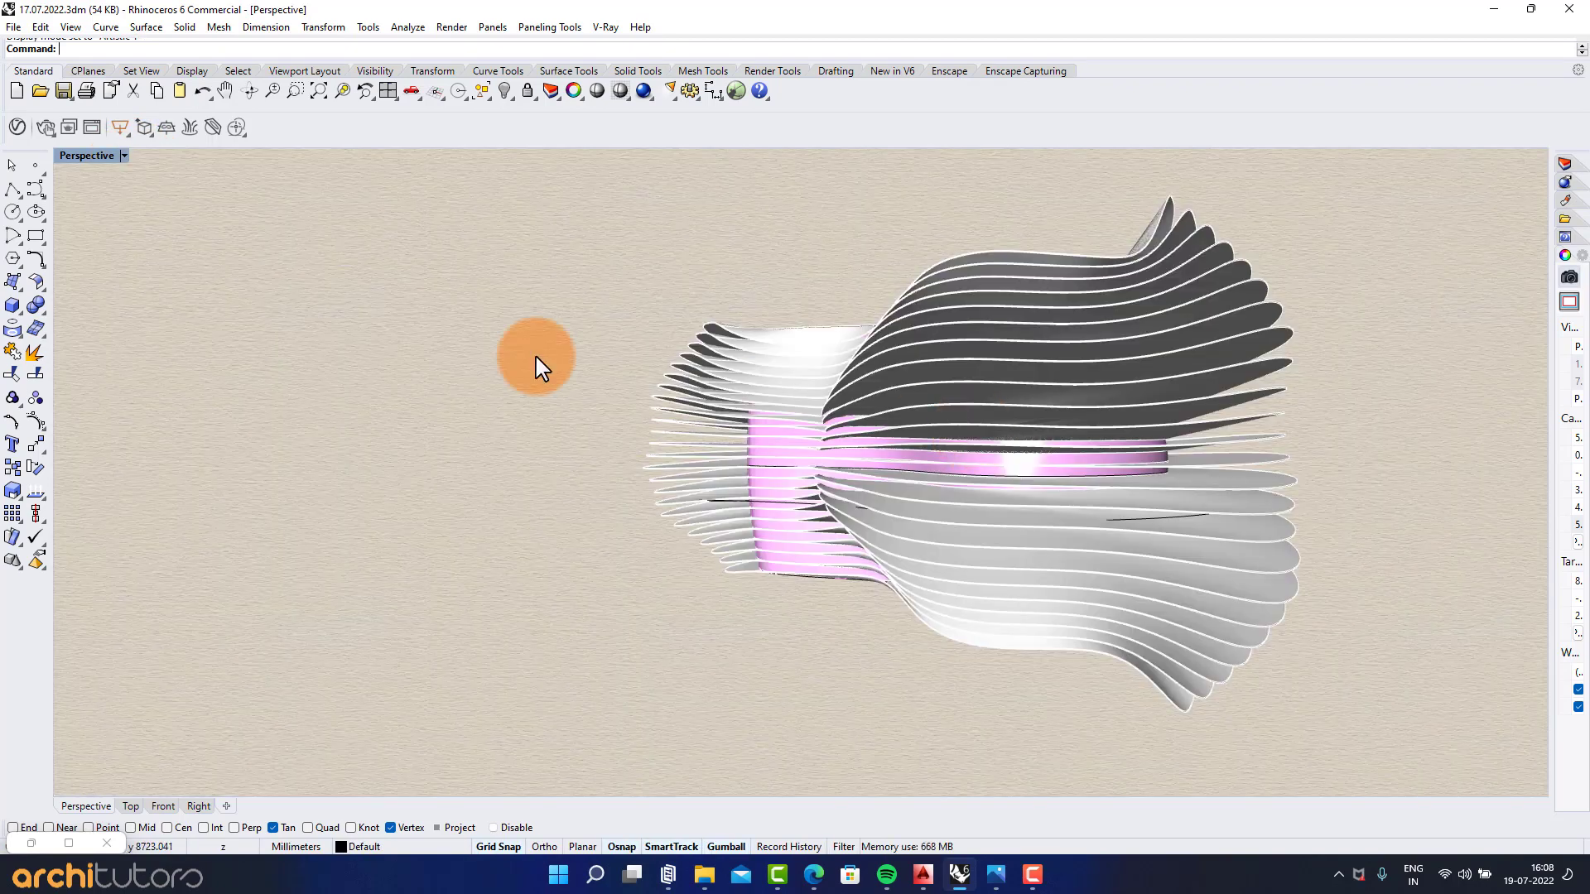
click(124, 156)
click(132, 220)
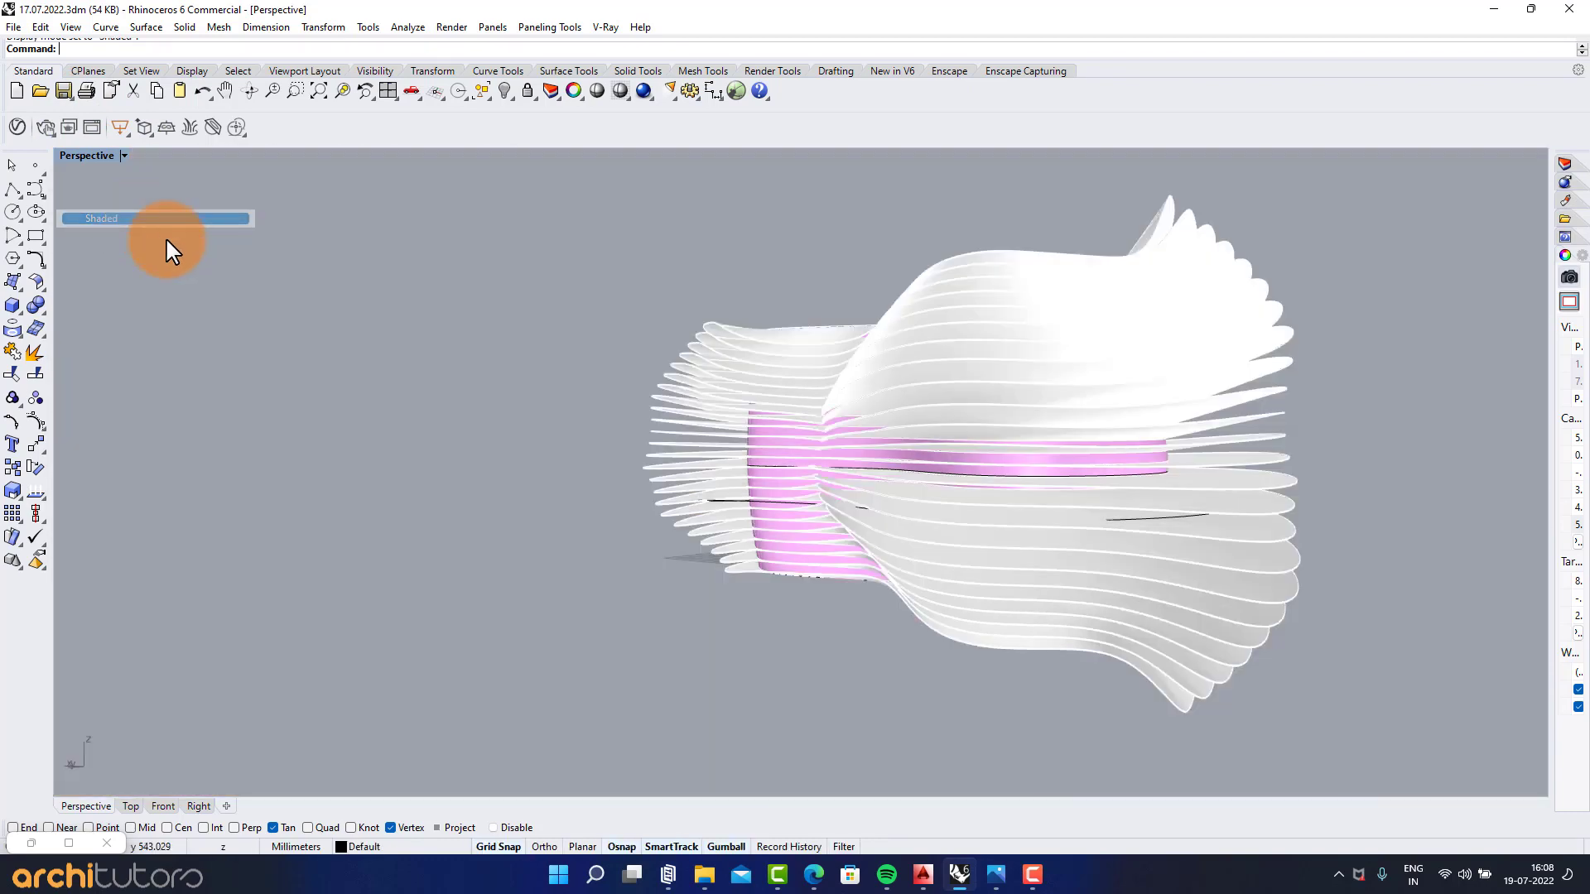
Step: Restore the Grasshopper window and lower the graph mapper's upper handle to reduce the strips' depth variation
click(29, 843)
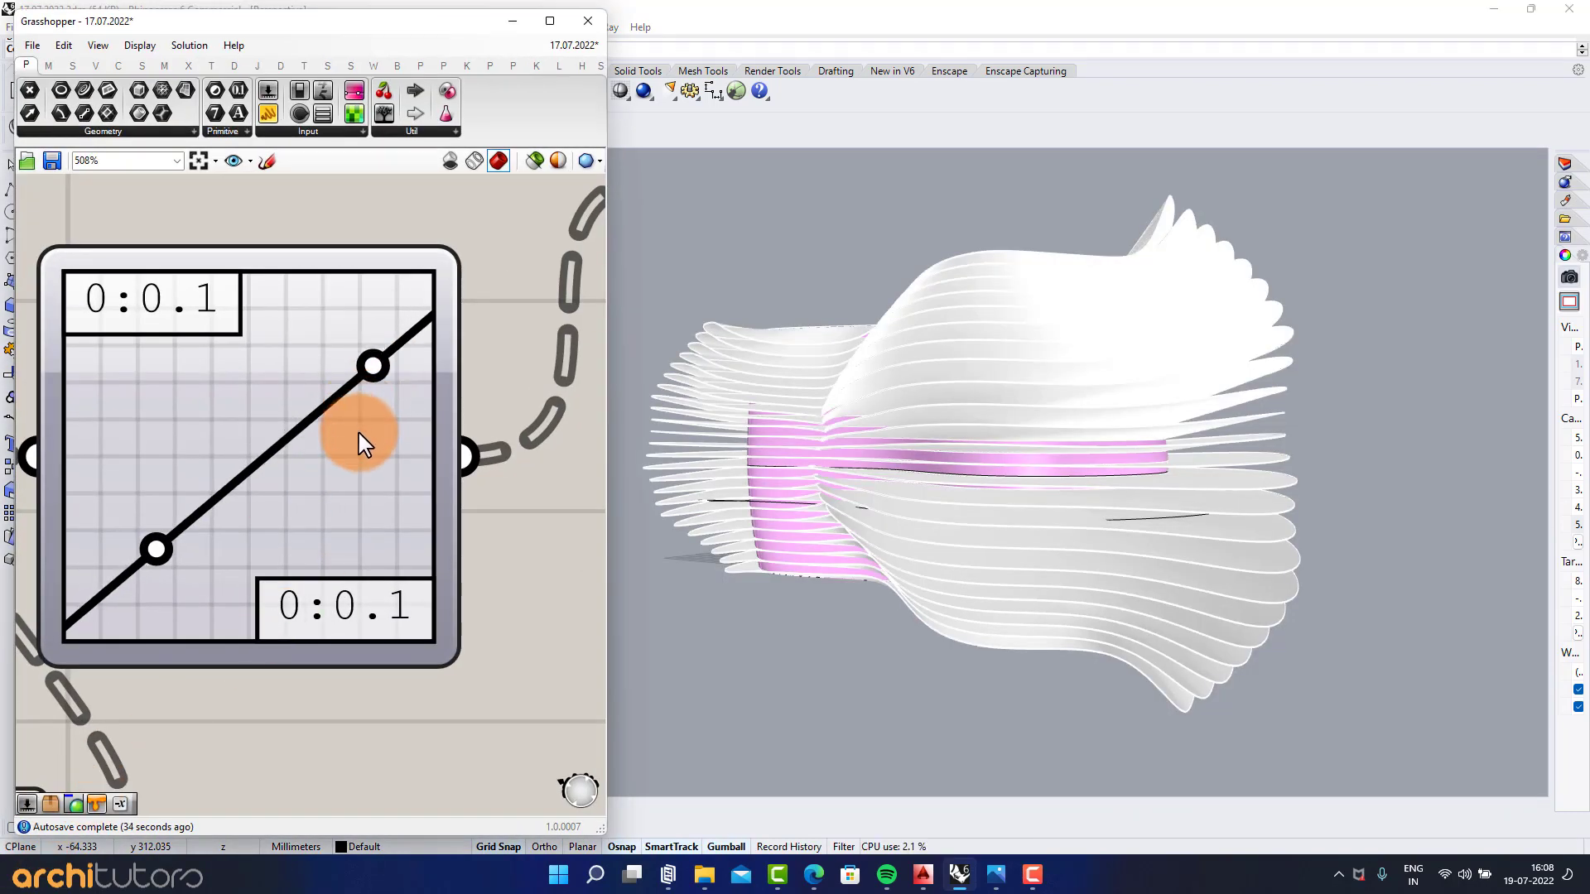
drag(339, 450, 327, 508)
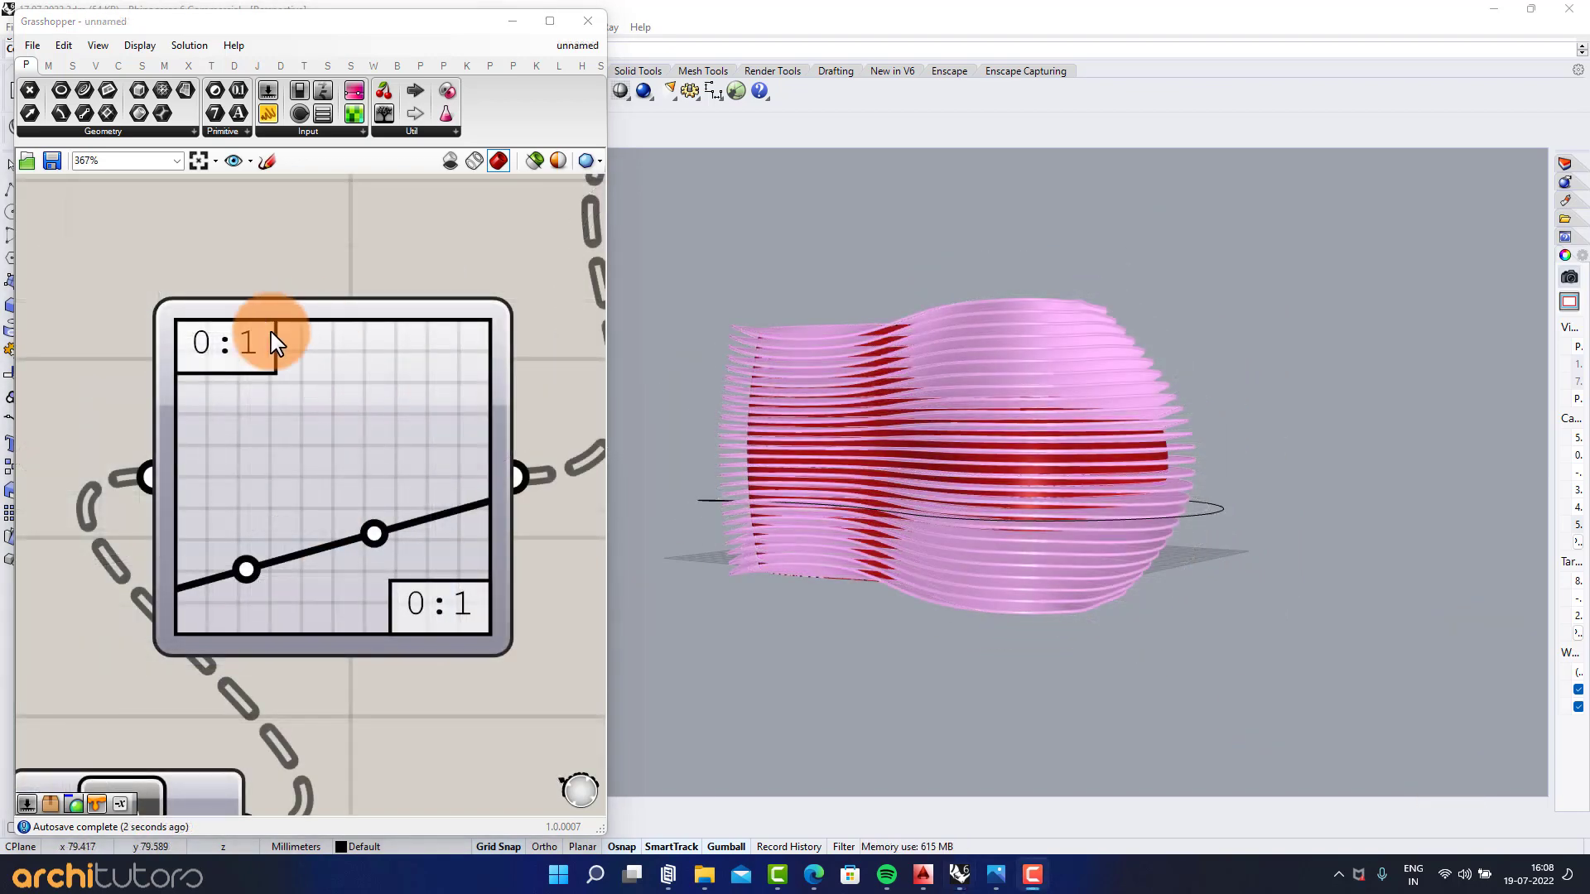
scroll(284, 337, down, 5)
right_drag(331, 376, 128, 531)
scroll(764, 426, up, 3)
shift+right_drag(878, 441, 1131, 484)
shift+right_drag(1130, 485, 1114, 453)
Step: Bake the Extrude component's strips to the Default layer with colour by layer and no grouping
scroll(213, 378, down, 3)
right_drag(306, 353, 150, 361)
right_drag(451, 391, 267, 405)
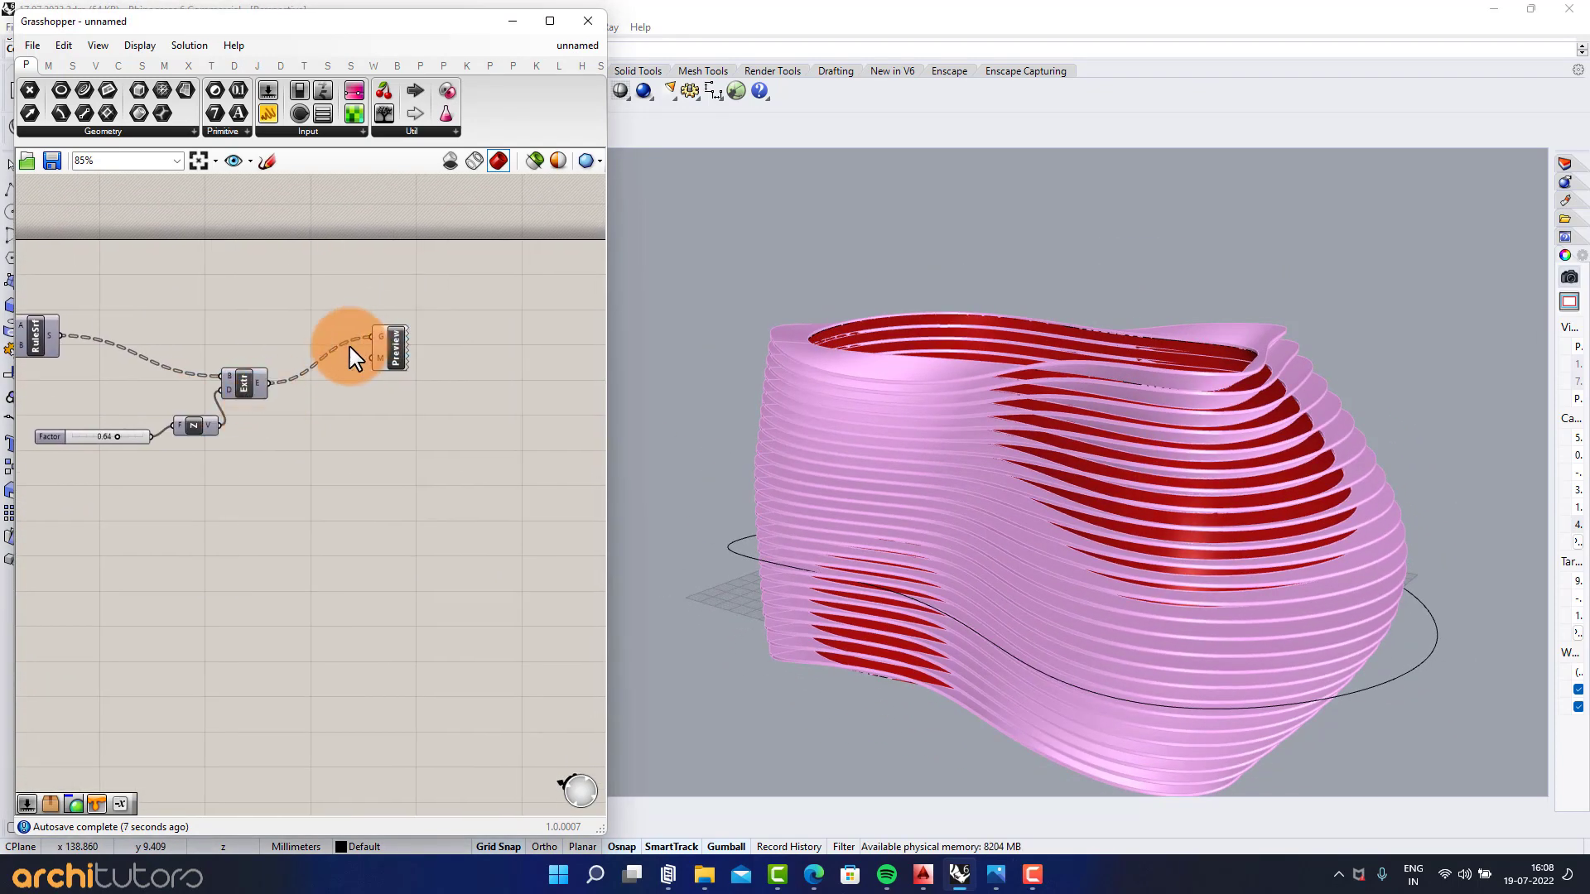
scroll(350, 357, up, 3)
right_click(132, 410)
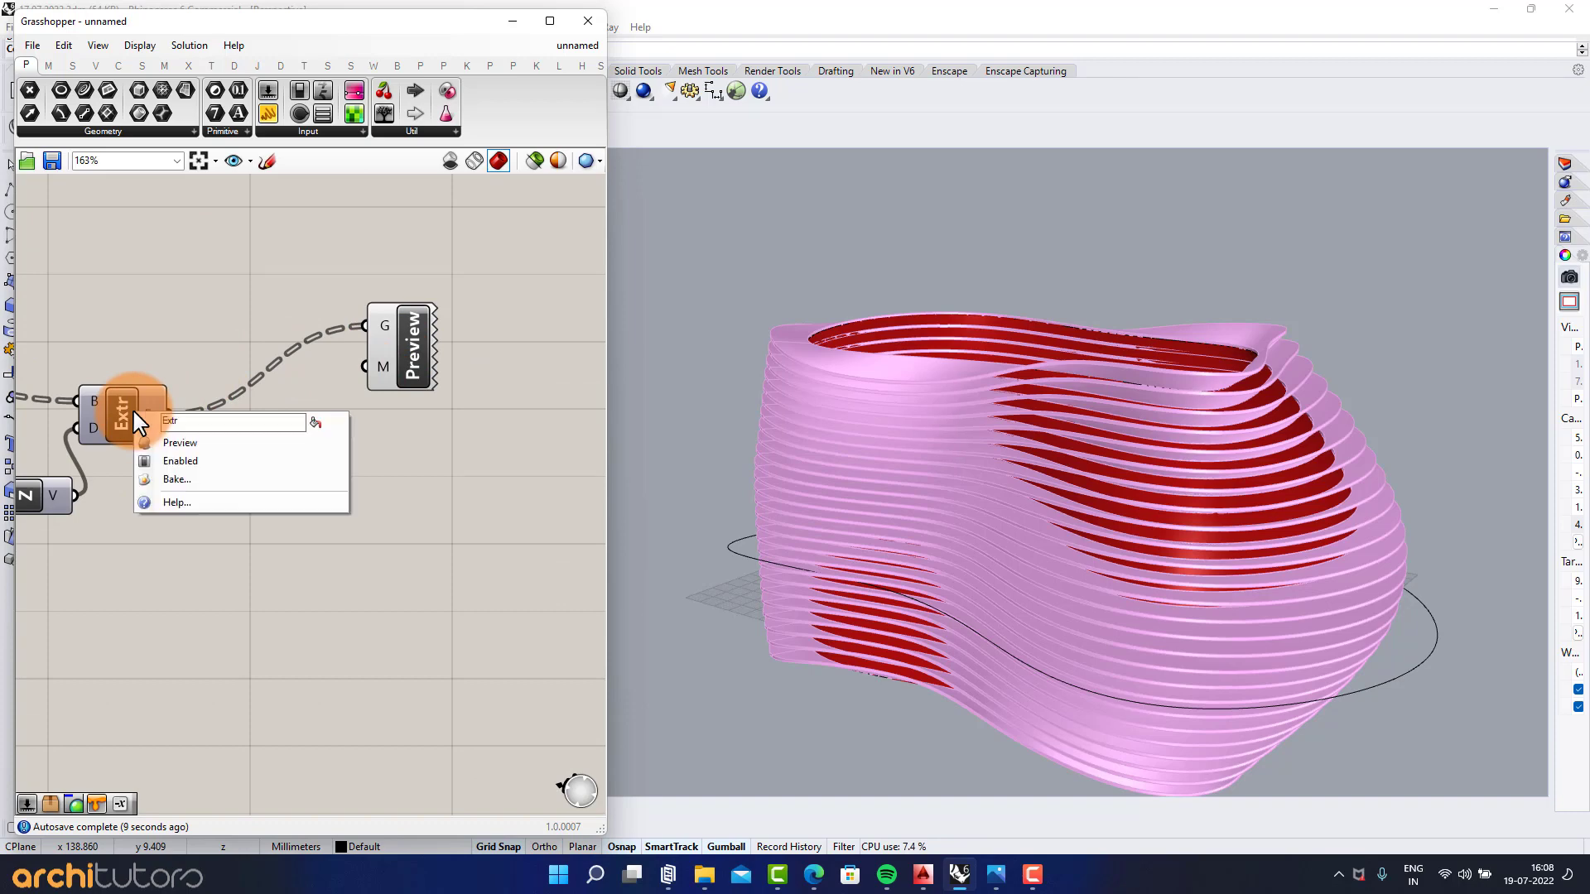
click(154, 485)
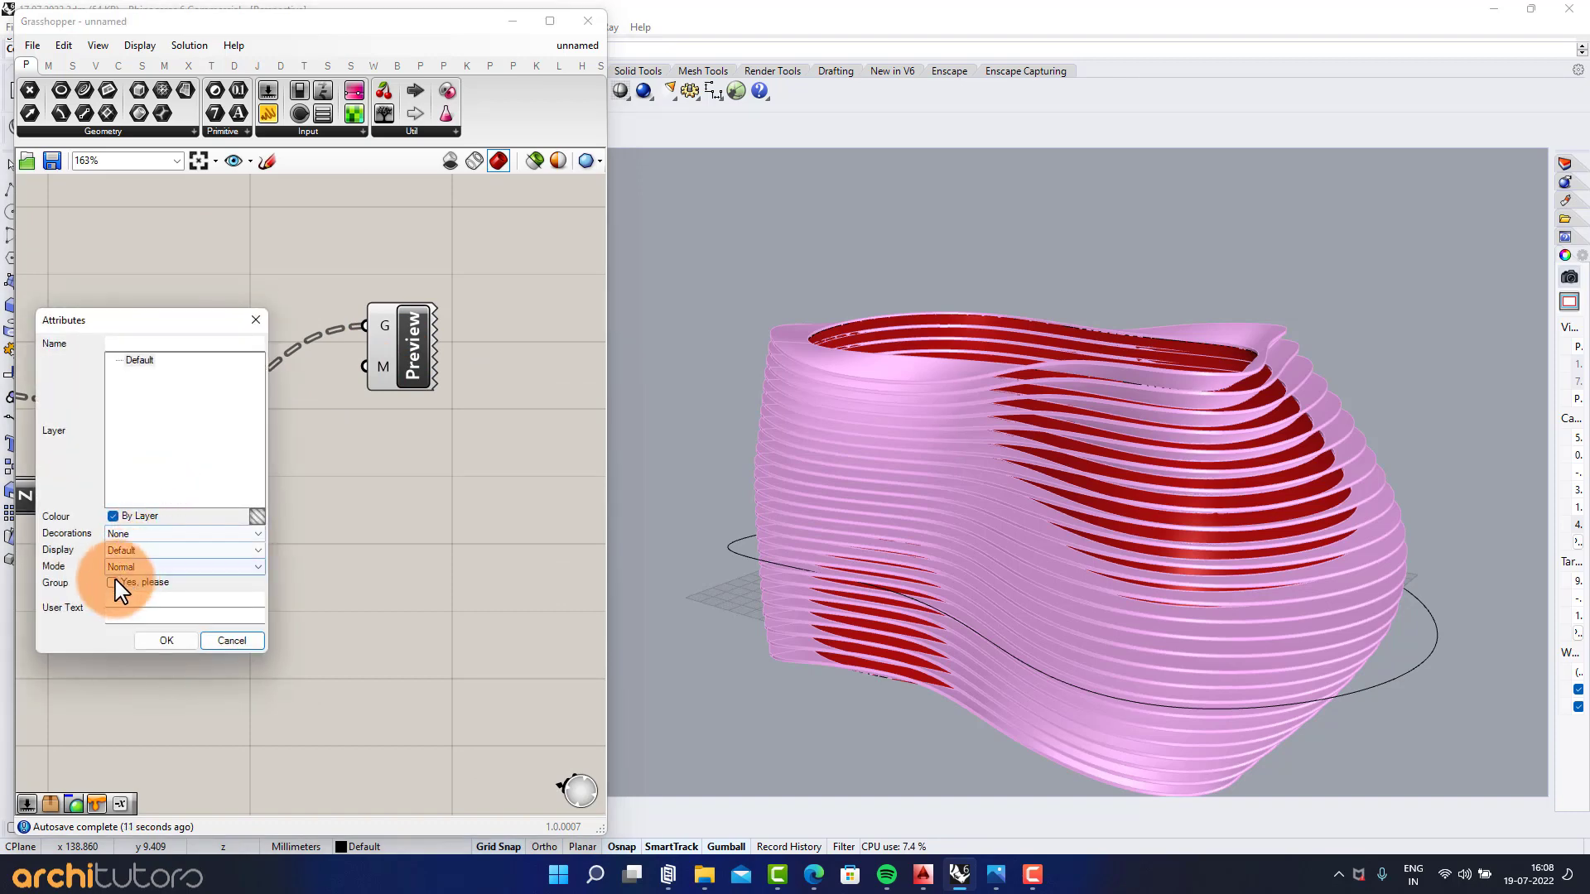
click(159, 641)
Step: Bake the Loft component's surface to the Default layer with colour by layer and no grouping
scroll(352, 500, down, 5)
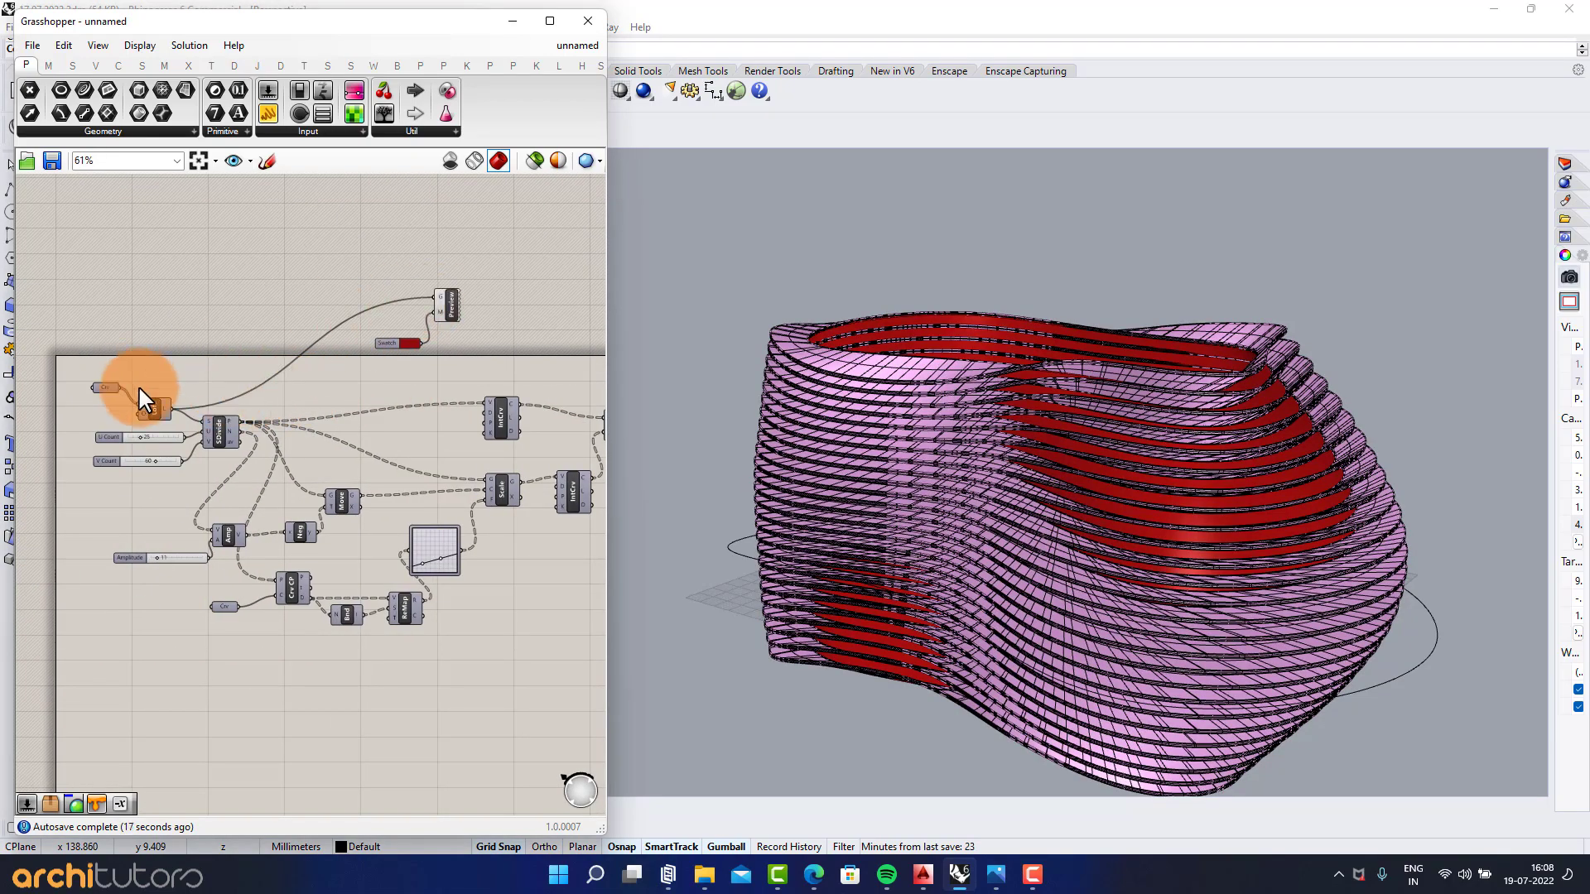
scroll(146, 410, up, 6)
right_click(146, 417)
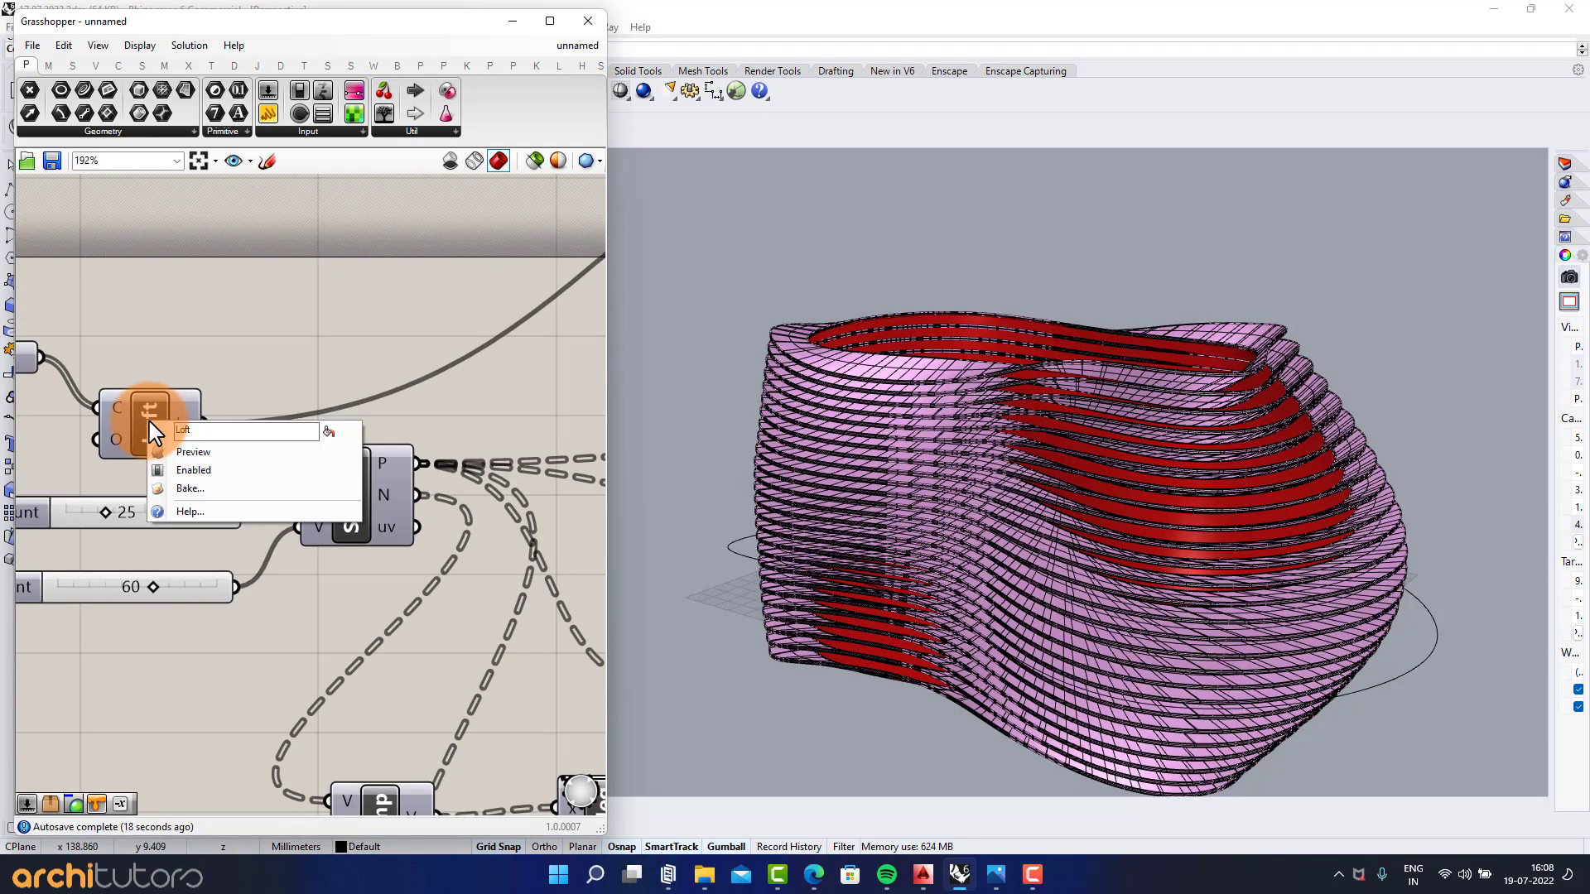
click(179, 491)
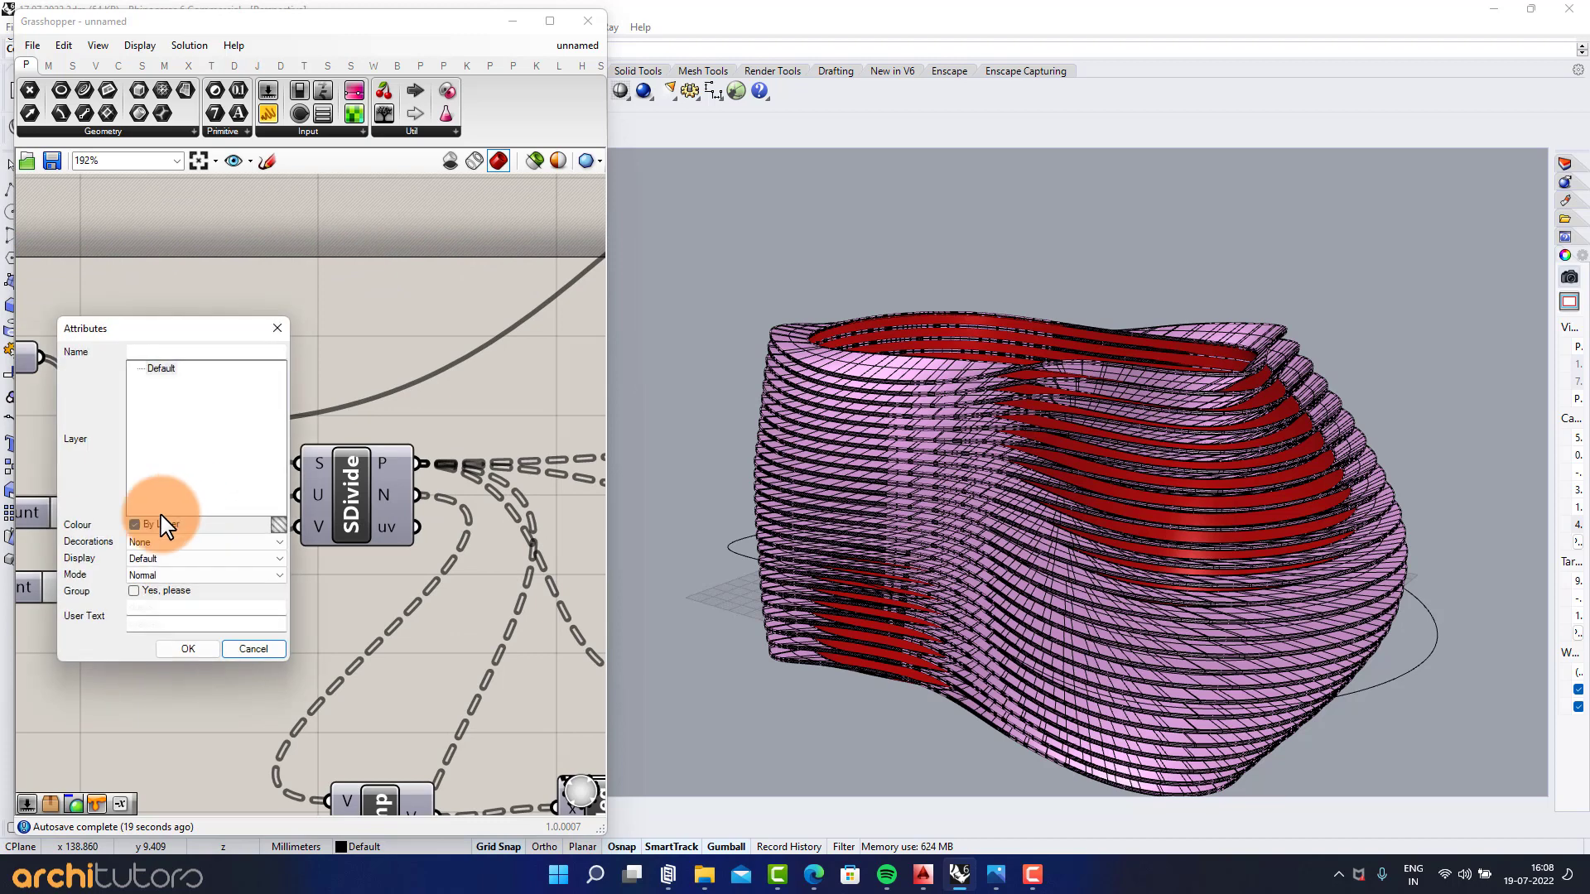
click(183, 650)
scroll(299, 358, down, 5)
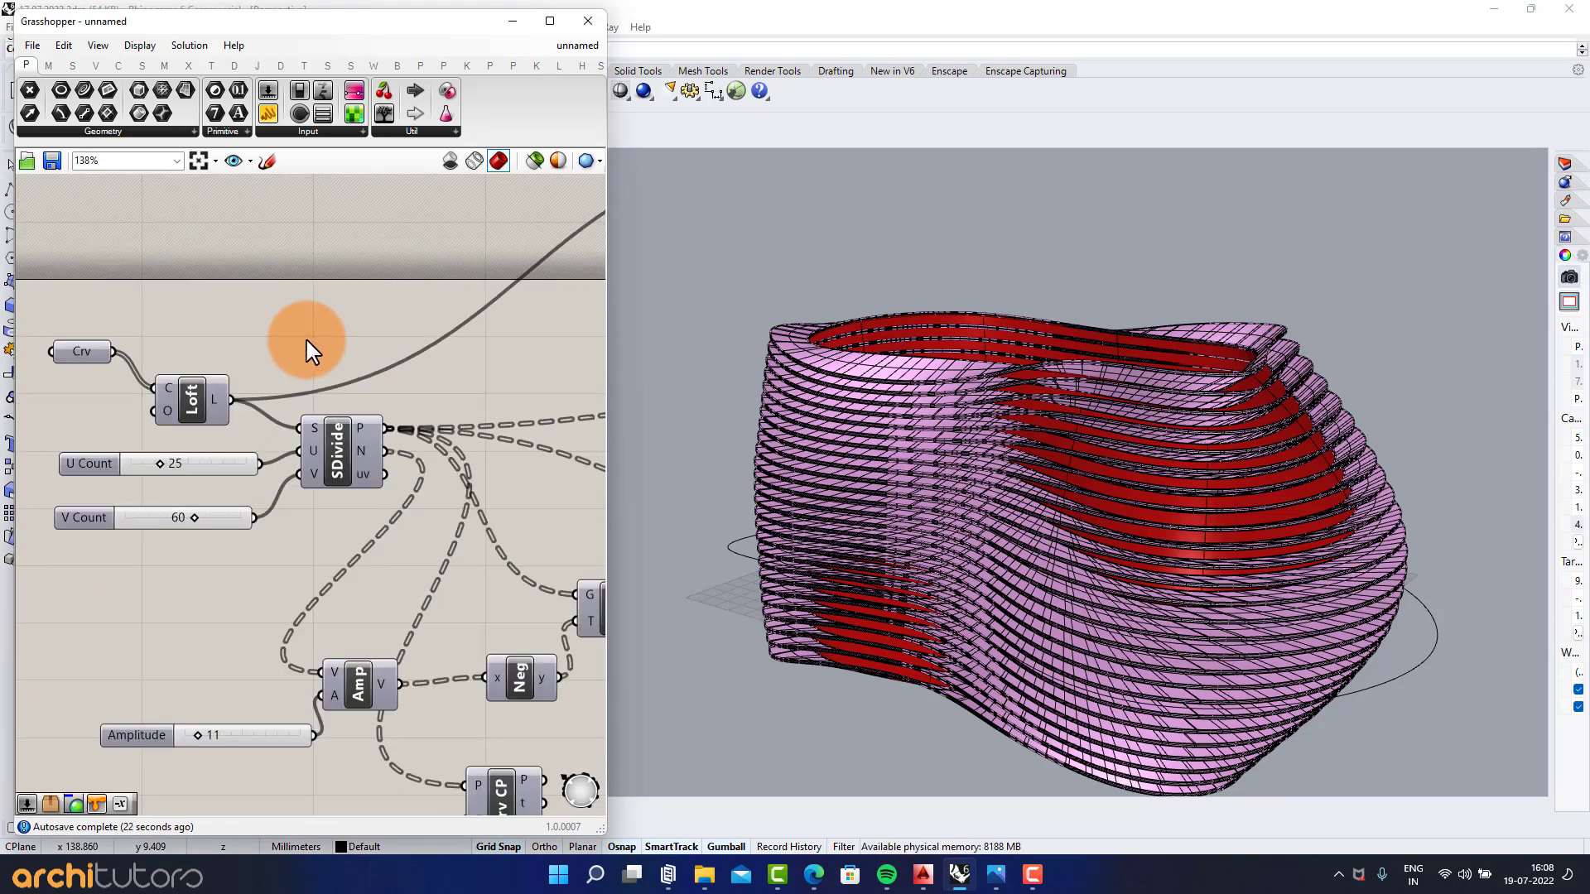
scroll(445, 344, down, 1)
mouse_move(428, 348)
right_down()
mouse_move(255, 358)
mouse_move(358, 369)
mouse_move(240, 373)
right_up()
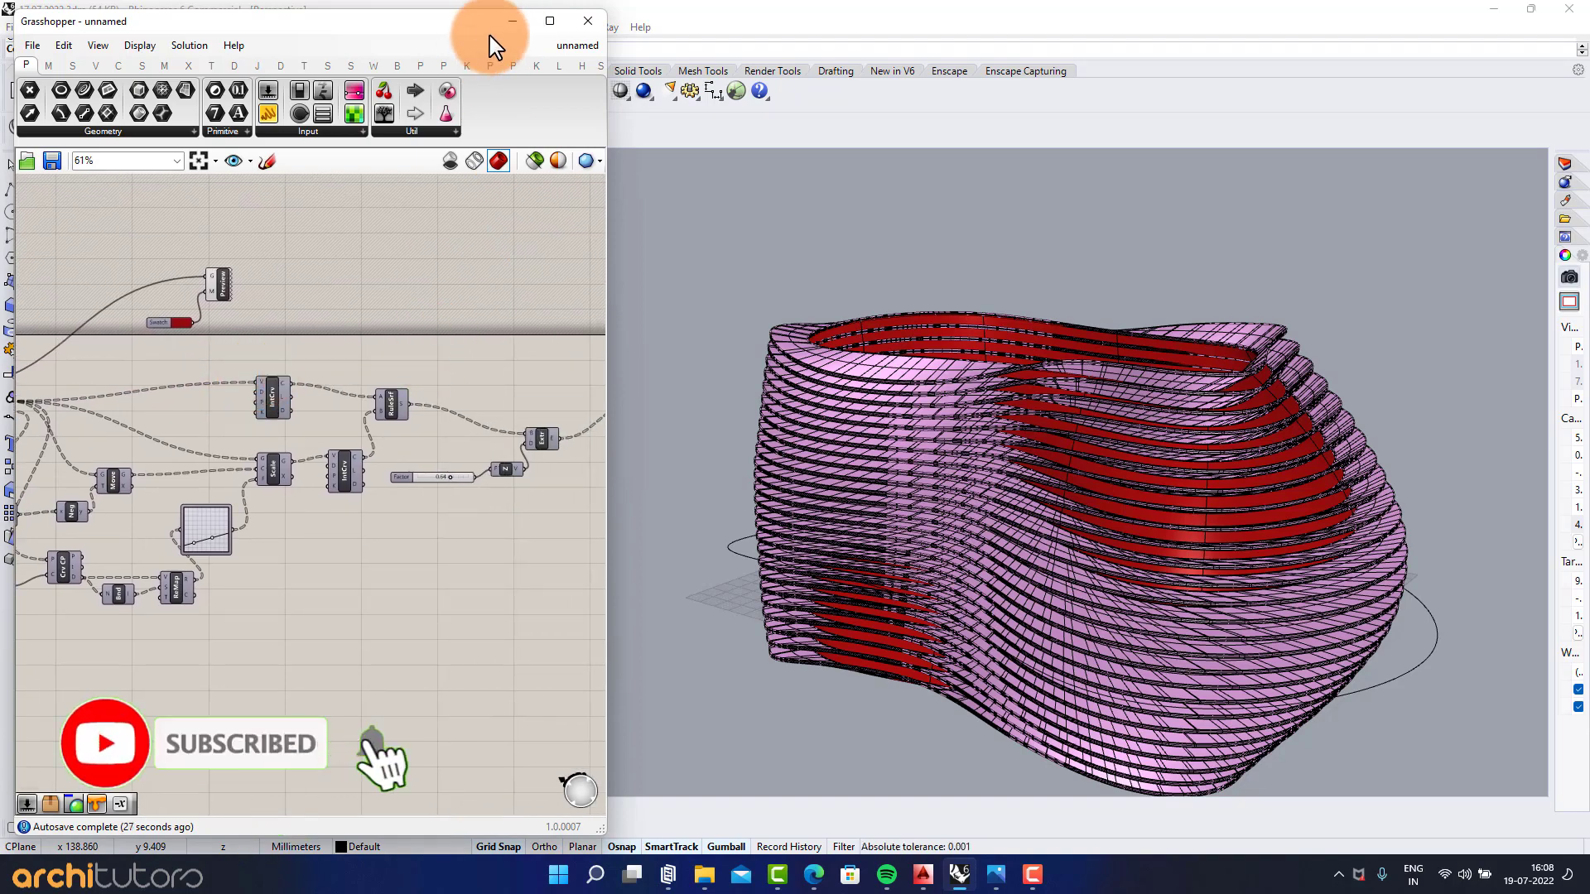
click(507, 23)
text(Grasshopper)
key(Return)
Step: Delete the Custom Preview components of the lofted surface and of the extruded strips
scroll(421, 464, up, 2)
scroll(431, 365, down, 3)
right_drag(439, 343, 304, 367)
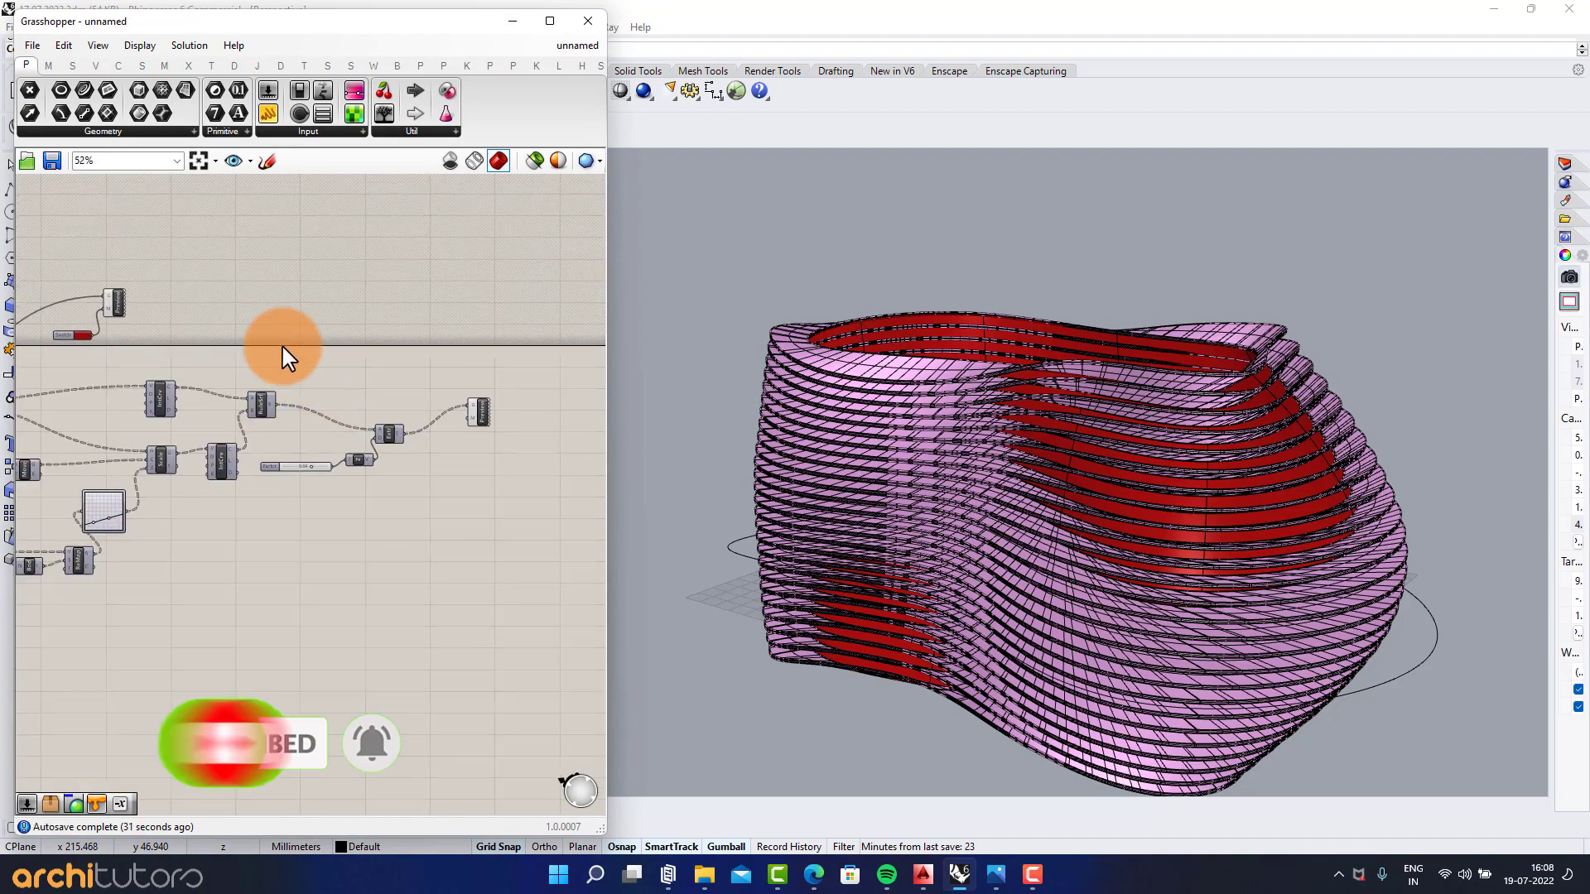
click(114, 303)
key(Delete)
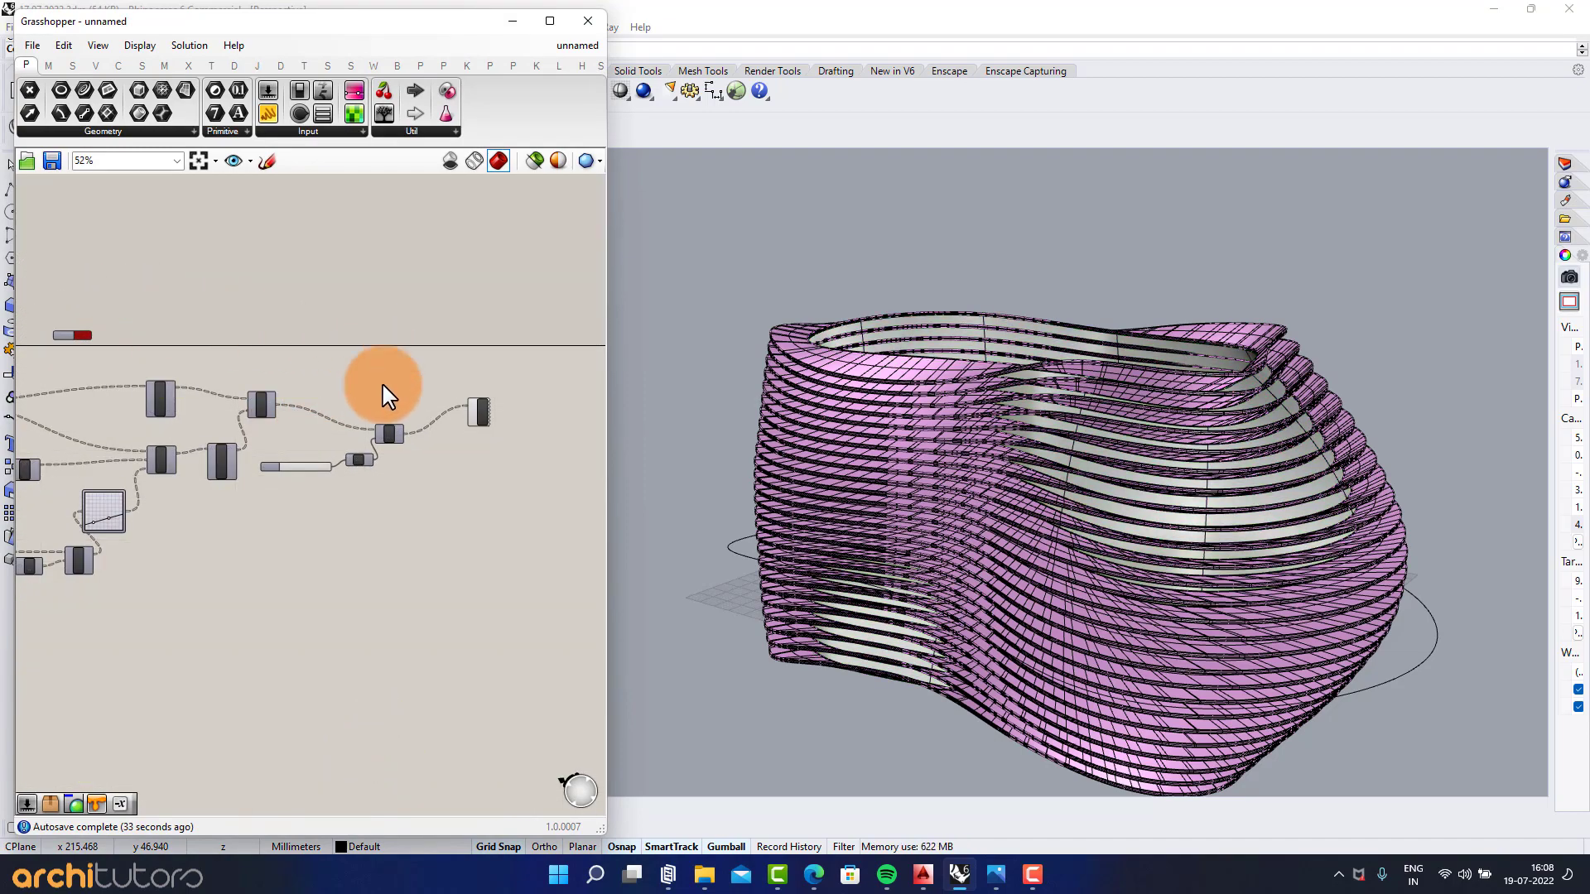
click(480, 411)
key(Delete)
Step: Select all remaining components of the definition and minimize the Grasshopper window
scroll(469, 406, down, 3)
drag(473, 322, 111, 530)
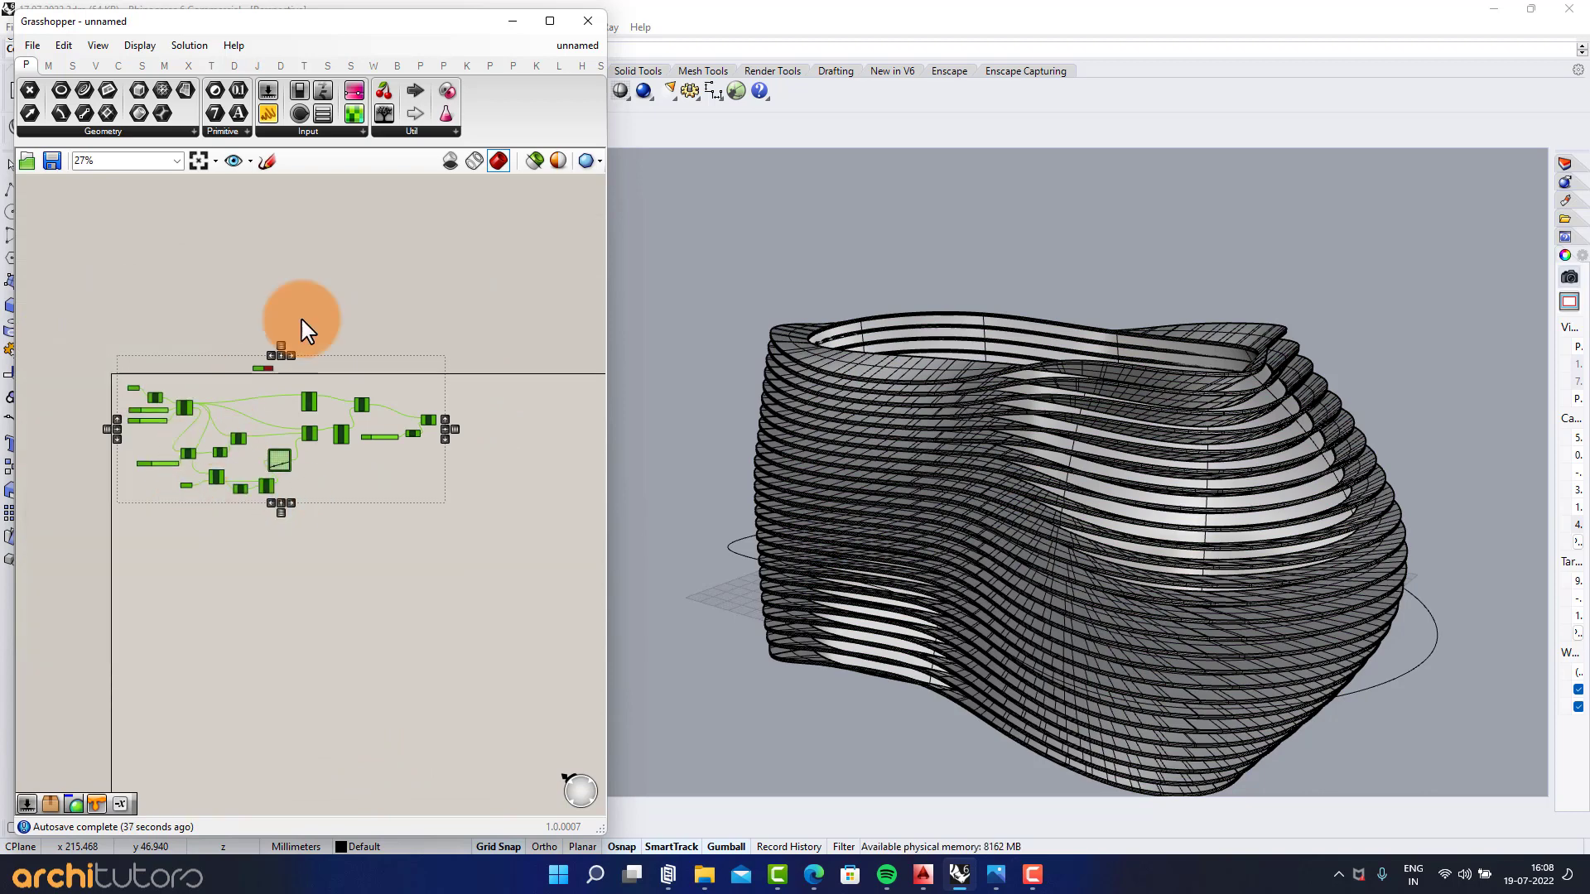
click(524, 25)
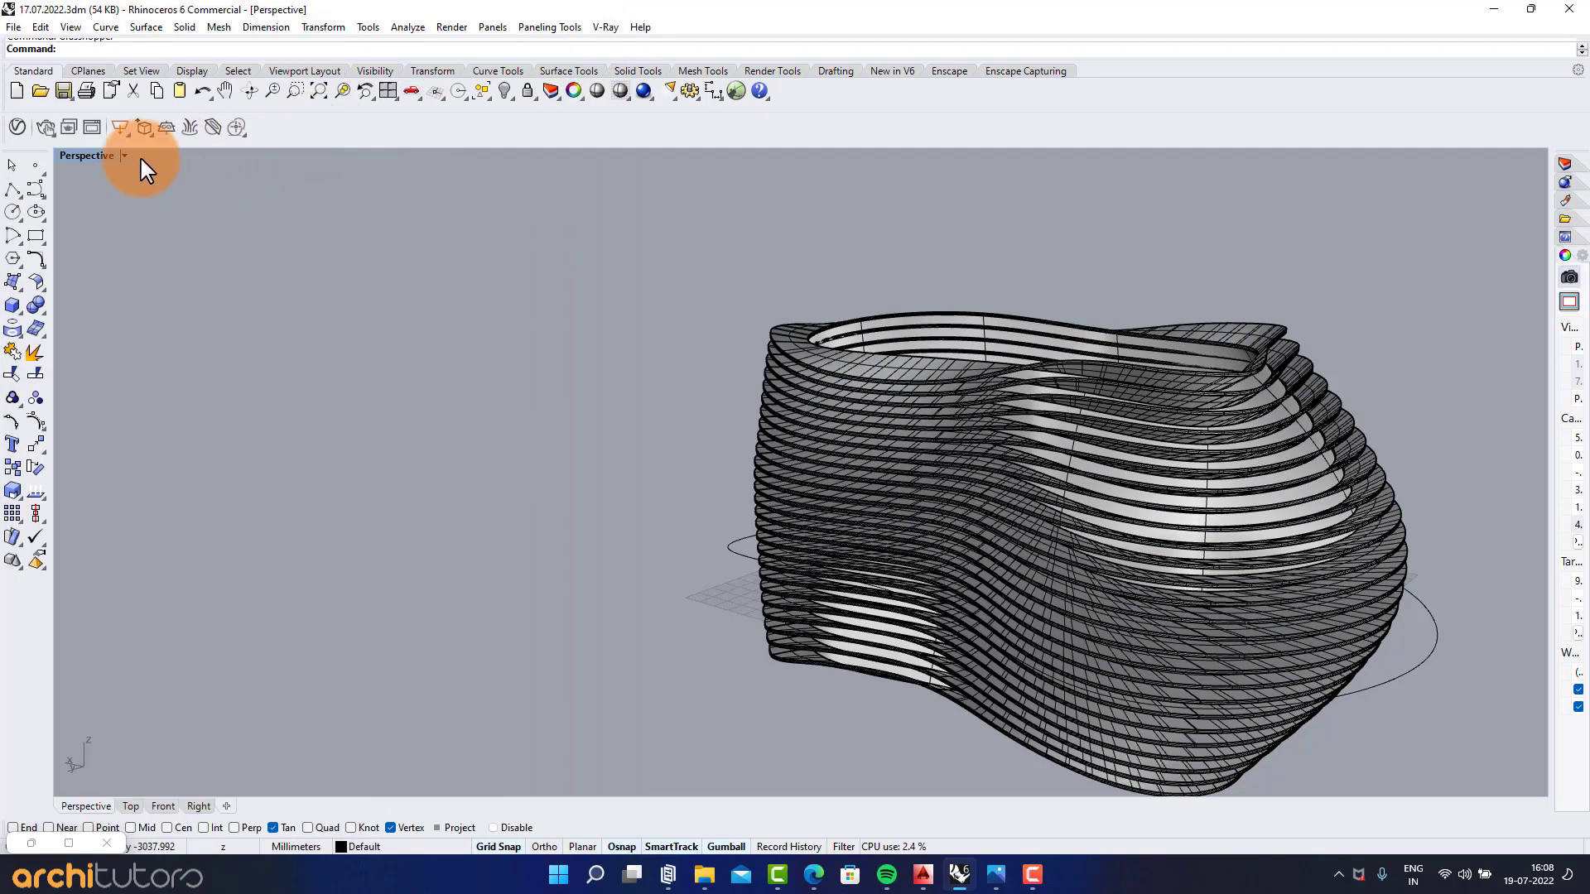
Step: Set the Perspective viewport to Rendered display mode and inspect the baked facade from another angle
click(121, 156)
click(108, 238)
mouse_move(1049, 425)
right_down()
mouse_move(966, 440)
mouse_move(1081, 414)
mouse_move(1280, 312)
mouse_move(1258, 357)
mouse_move(1168, 371)
mouse_move(1065, 326)
mouse_move(1036, 351)
mouse_move(972, 318)
mouse_move(853, 401)
mouse_move(864, 379)
mouse_move(813, 369)
mouse_move(828, 395)
mouse_move(1101, 433)
mouse_move(837, 400)
mouse_move(1147, 454)
mouse_move(1011, 532)
mouse_move(1037, 495)
mouse_move(1075, 505)
mouse_move(745, 430)
mouse_move(962, 502)
mouse_move(837, 465)
mouse_move(266, 494)
mouse_move(1009, 494)
mouse_move(393, 487)
mouse_move(699, 514)
mouse_move(685, 522)
mouse_move(727, 472)
mouse_move(793, 445)
mouse_move(681, 465)
mouse_move(841, 429)
mouse_move(579, 483)
mouse_move(909, 132)
right_up()
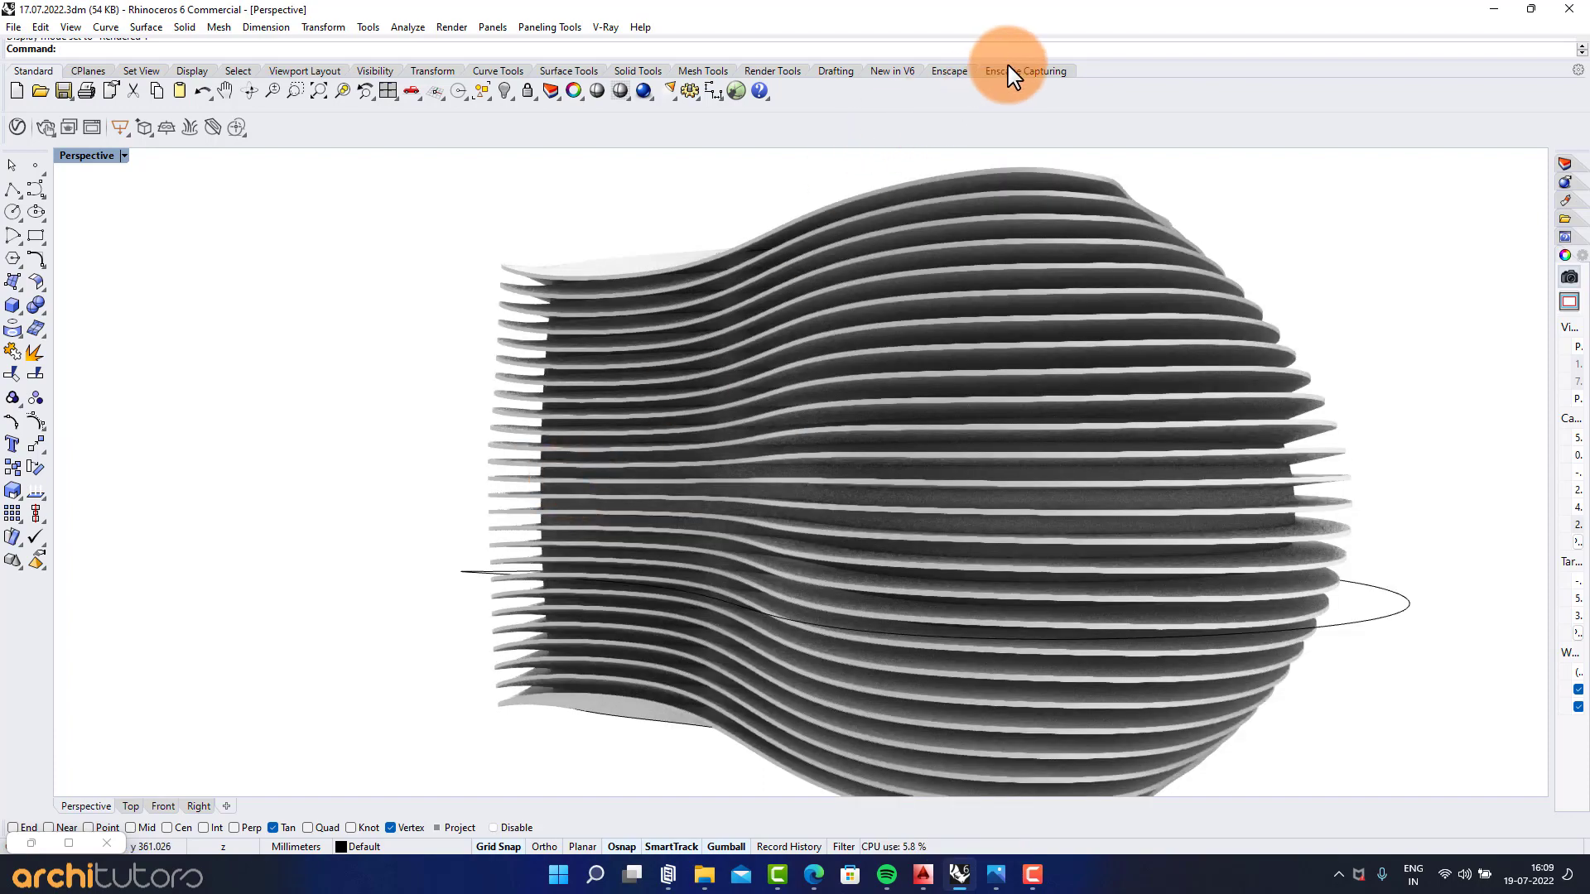